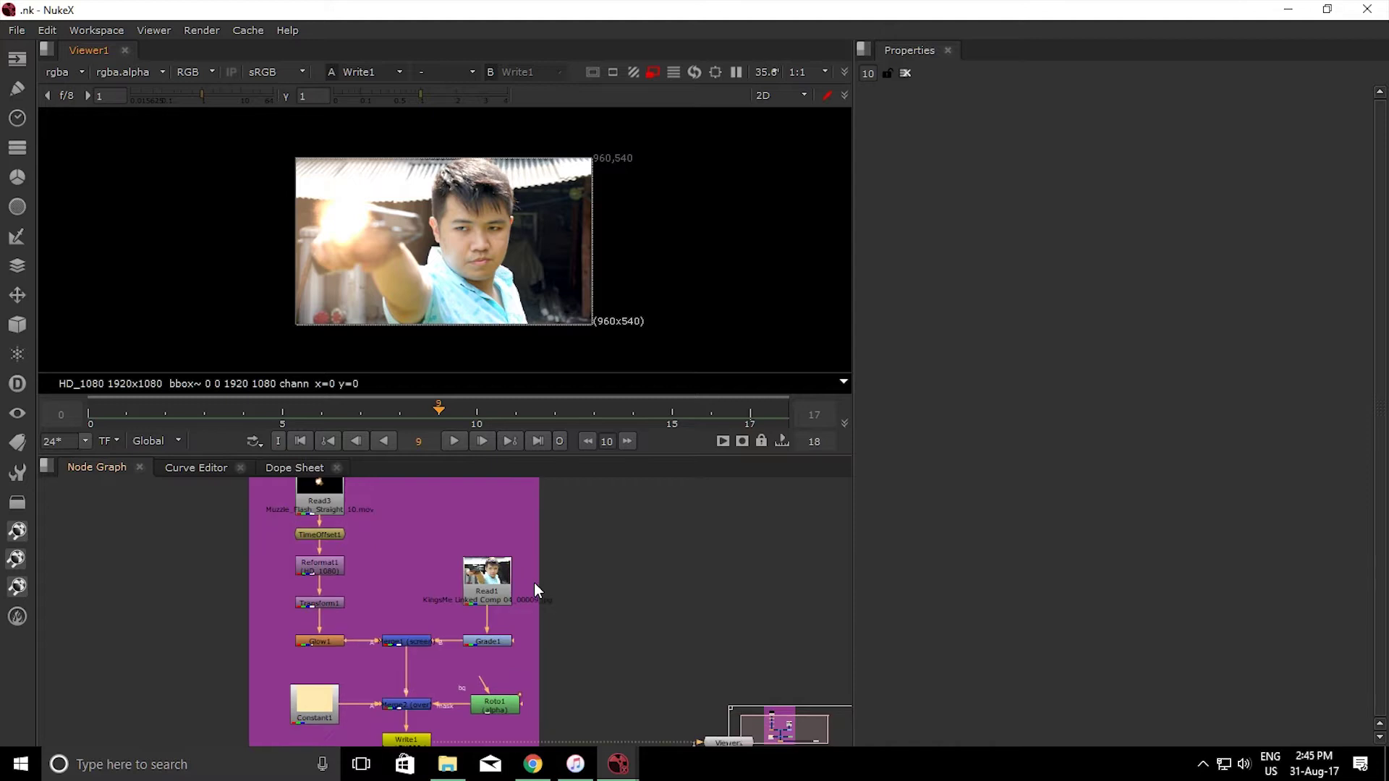
# Examine the Shot CU node tree, focusing on the Read1 footage node and the Read3 muzzle flash node
pyautogui.click(496, 589)
pyautogui.moveTo(440, 549); pyautogui.dragTo(469, 589, button='middle')
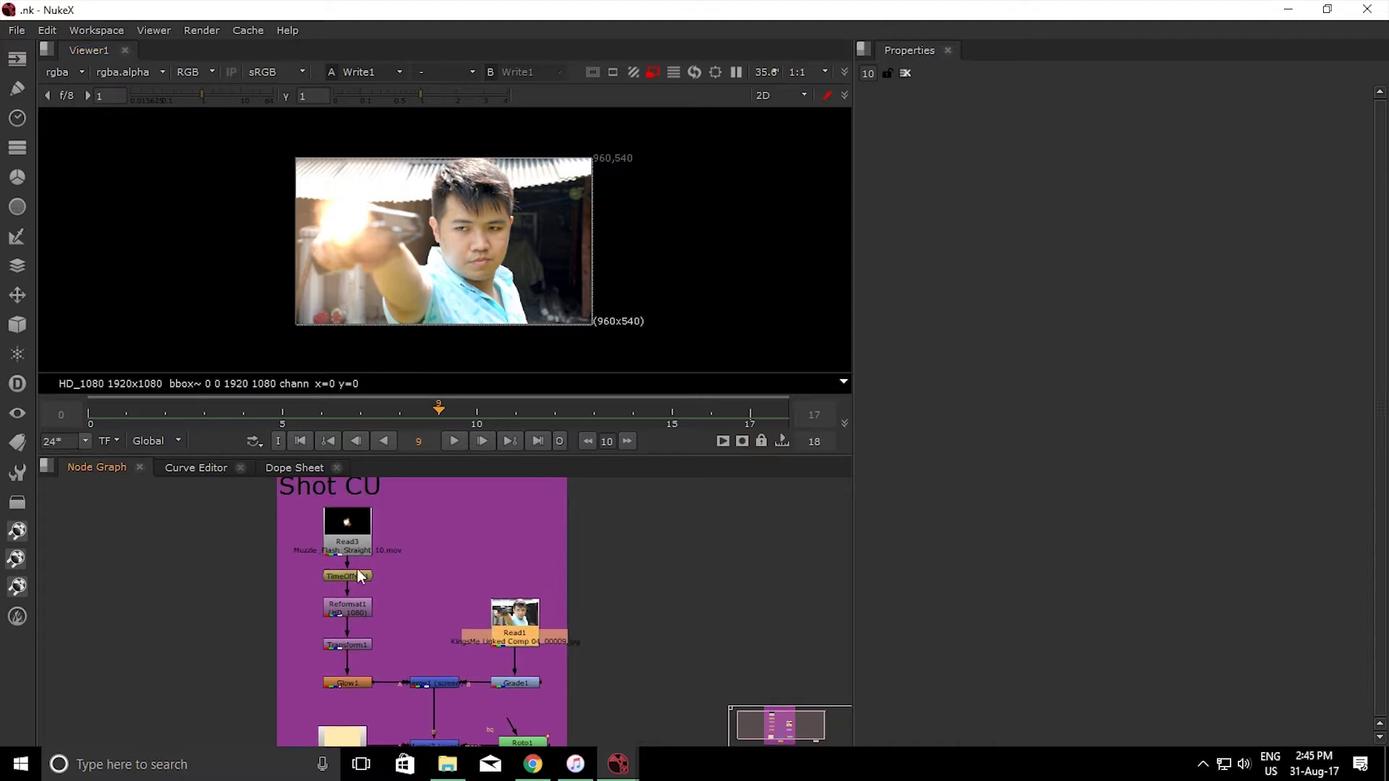
pyautogui.click(347, 524)
pyautogui.moveTo(639, 613); pyautogui.dragTo(648, 579, button='middle')
pyautogui.scroll(-2, 386, 596)
pyautogui.scroll(1, 387, 604)
pyautogui.scroll(2, 511, 589)
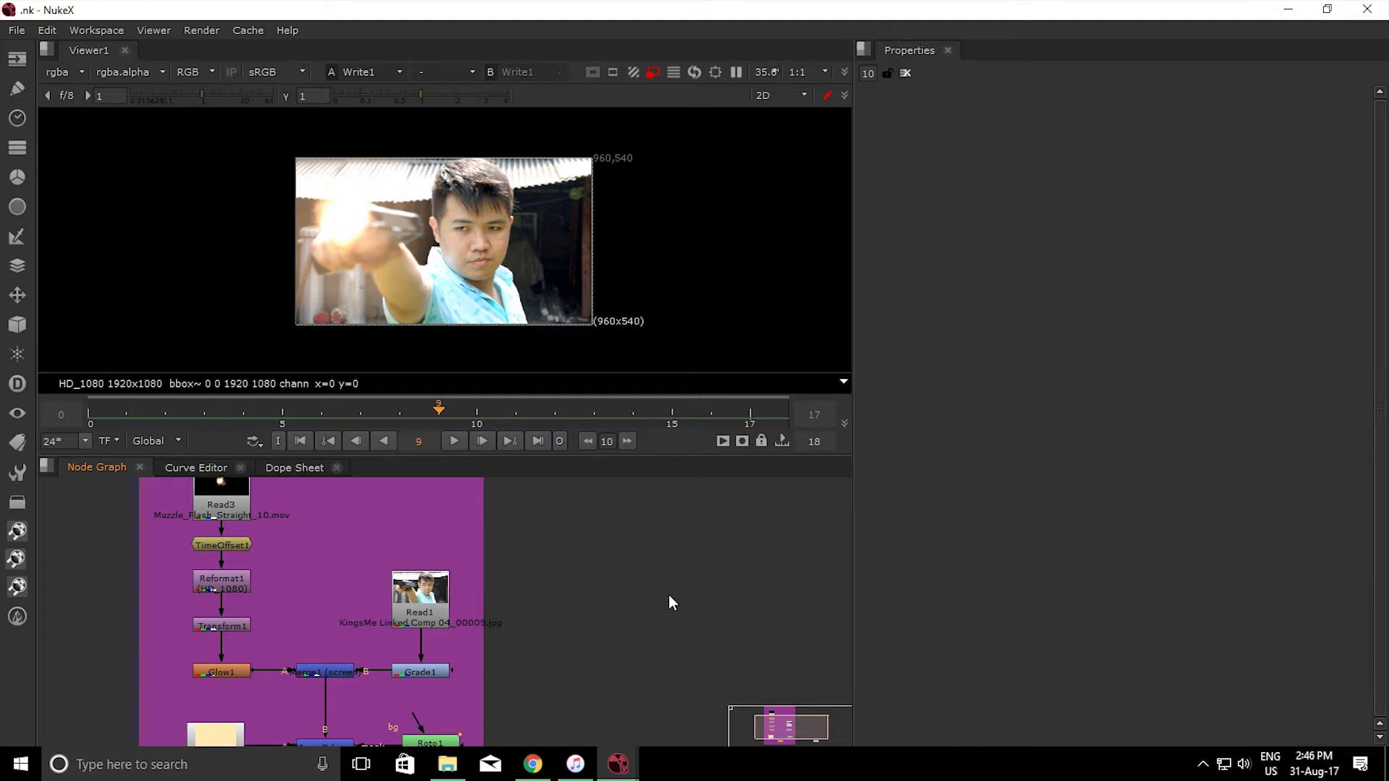
pyautogui.moveTo(692, 545); pyautogui.dragTo(651, 570, button='middle')
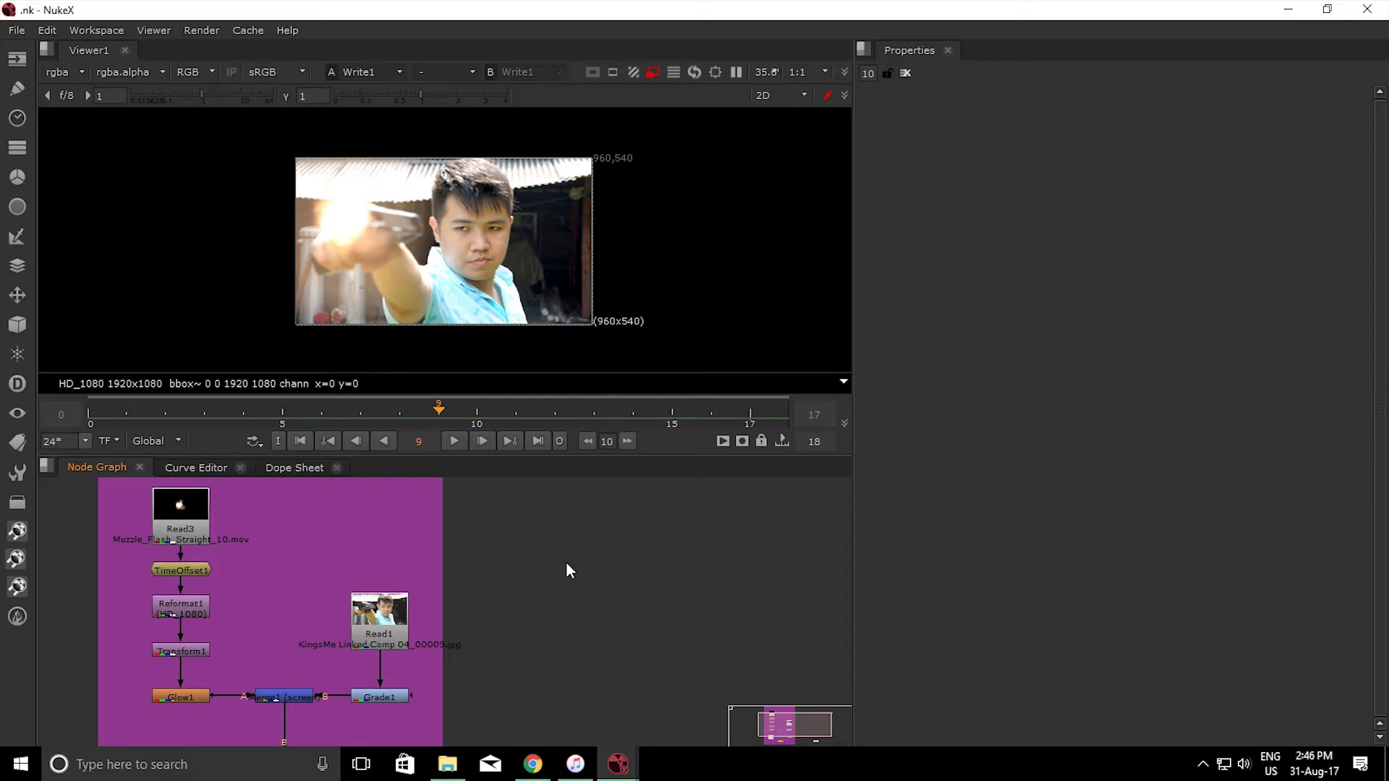
pyautogui.press('Tab')
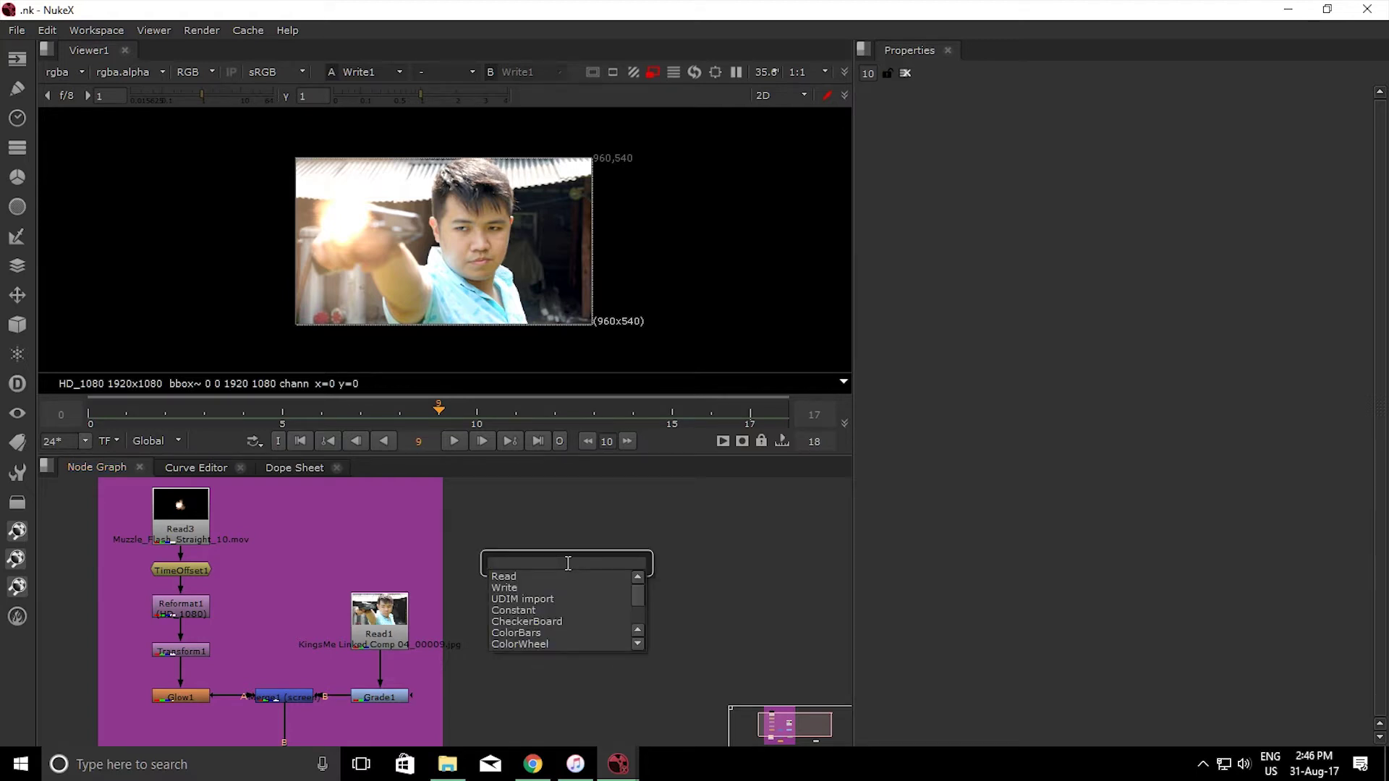
pyautogui.write('read')
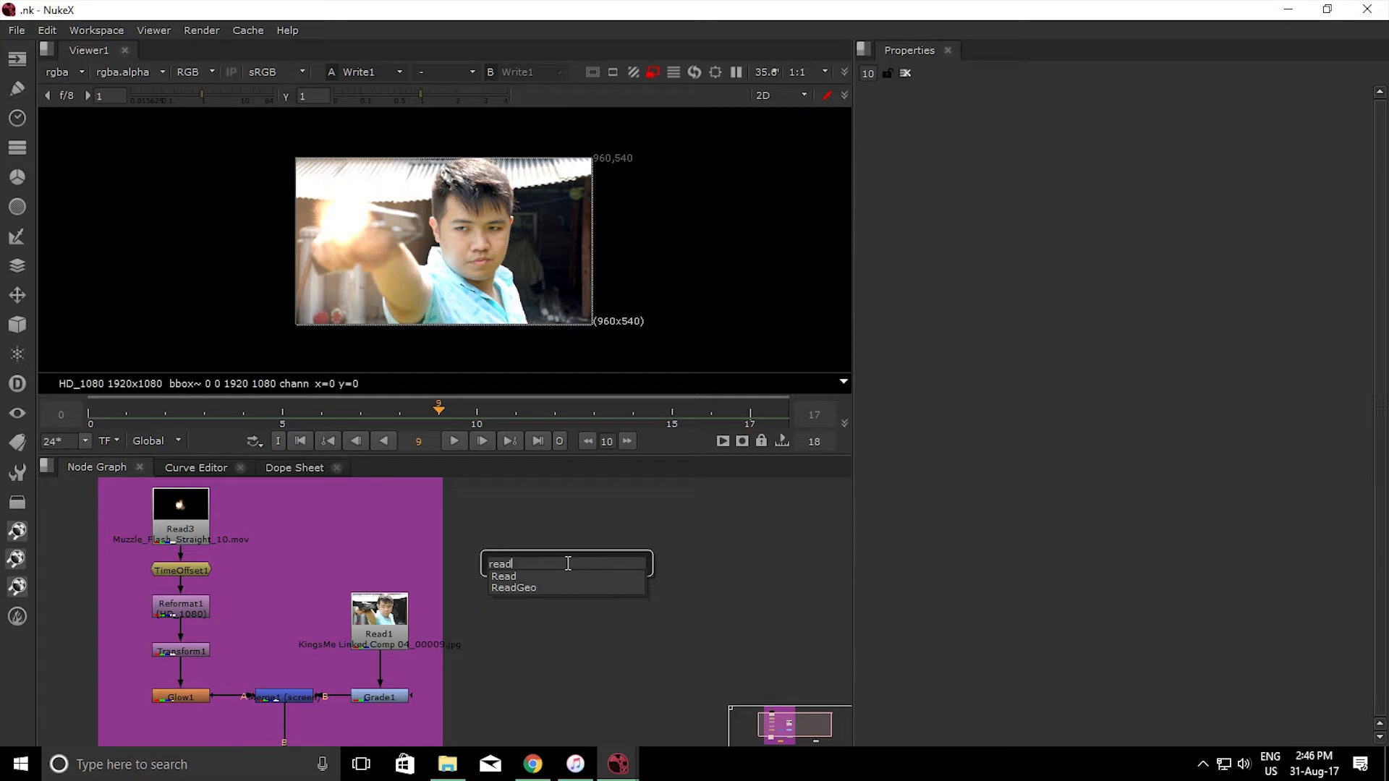
pyautogui.press('Down')
pyautogui.press('Return')
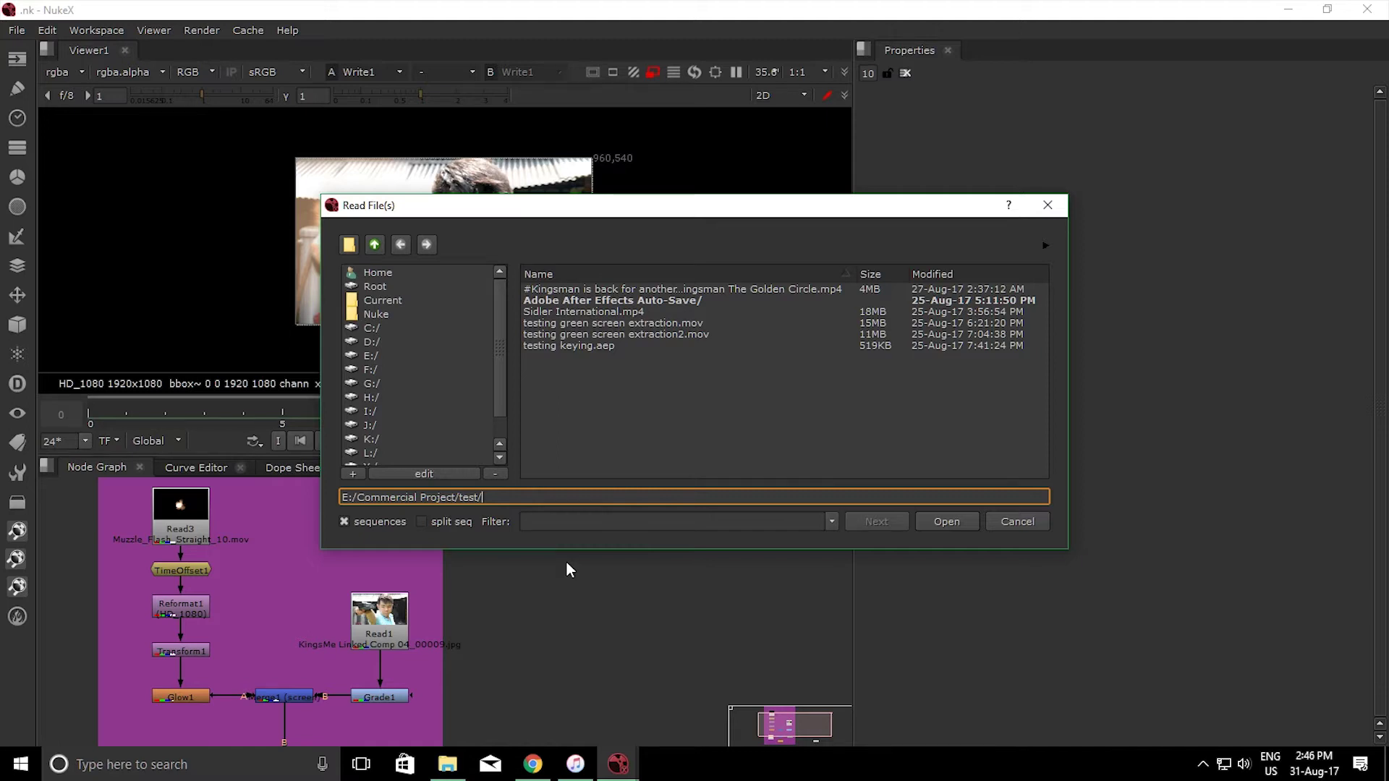
pyautogui.click(612, 333)
pyautogui.click(648, 322)
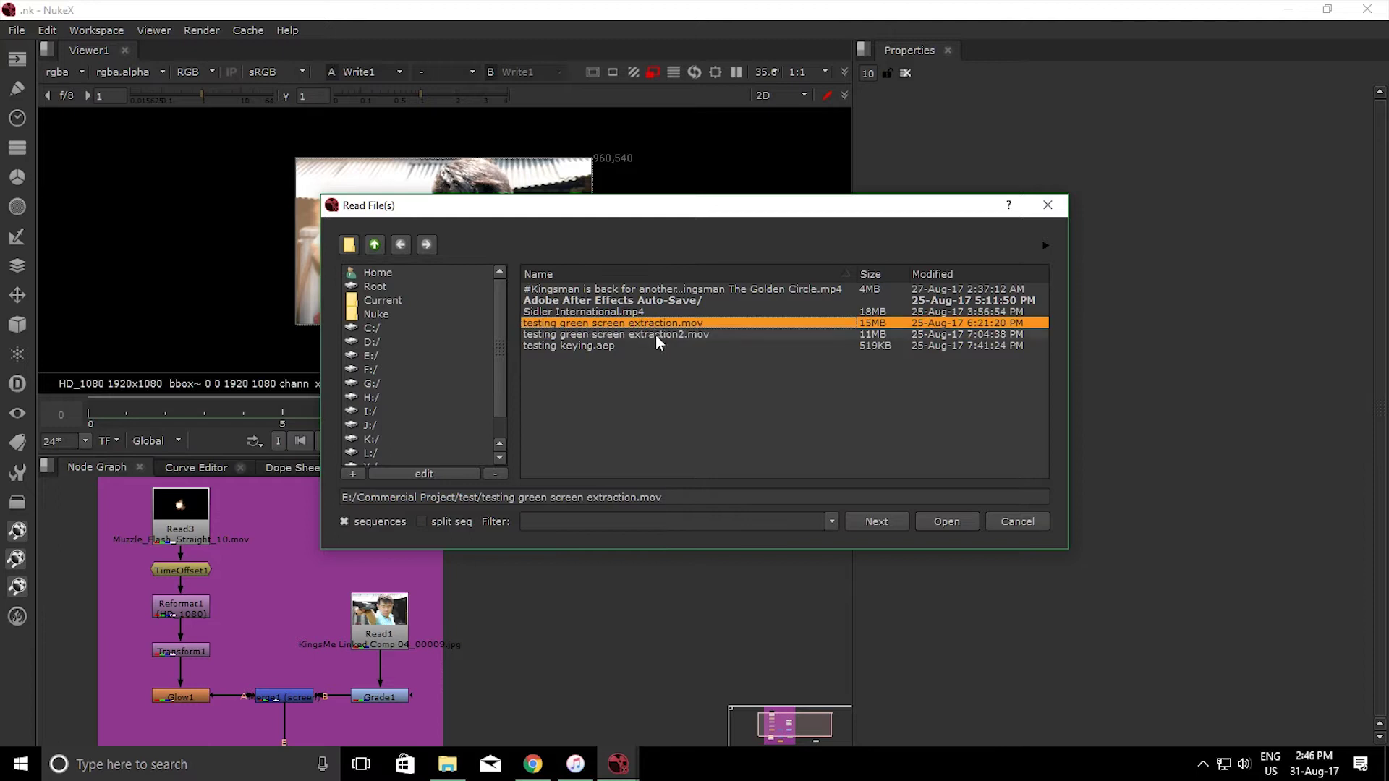
pyautogui.click(655, 334)
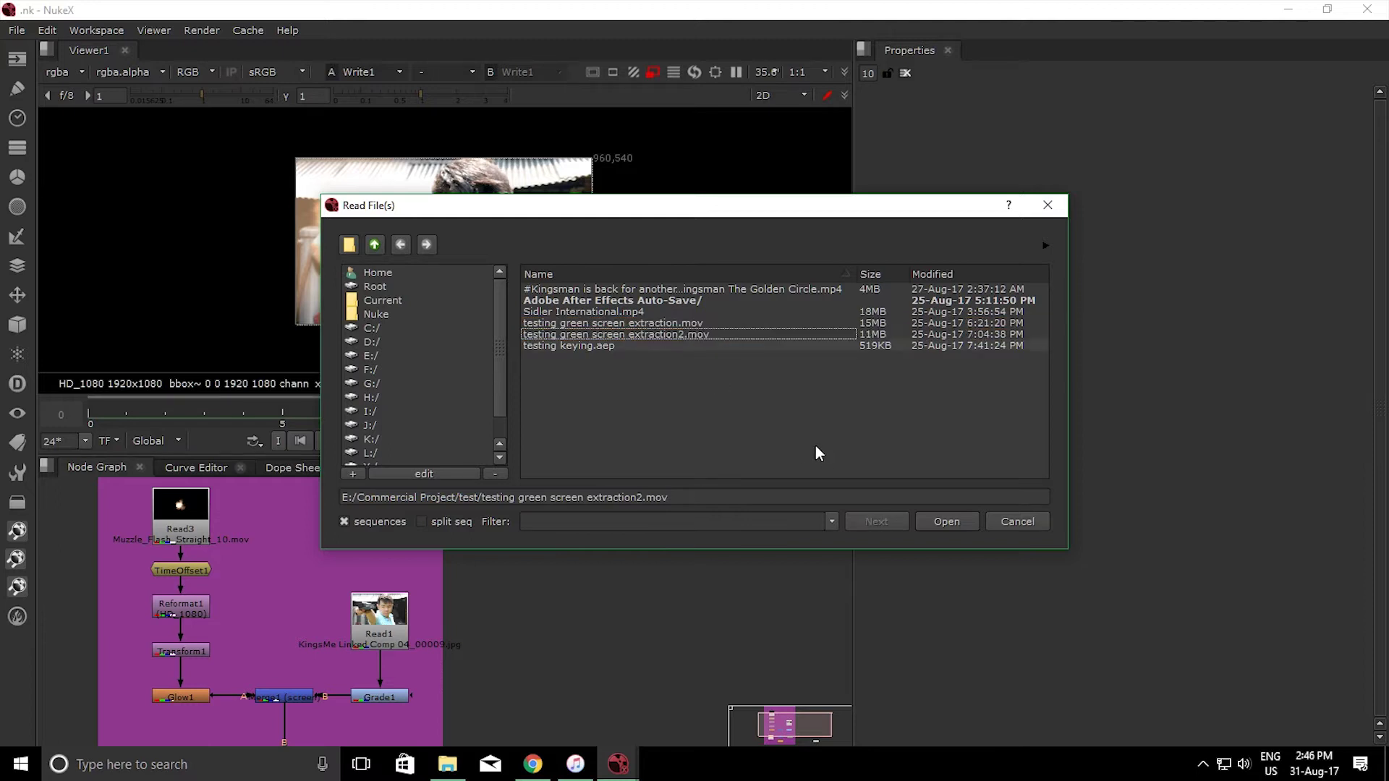
pyautogui.click(1017, 522)
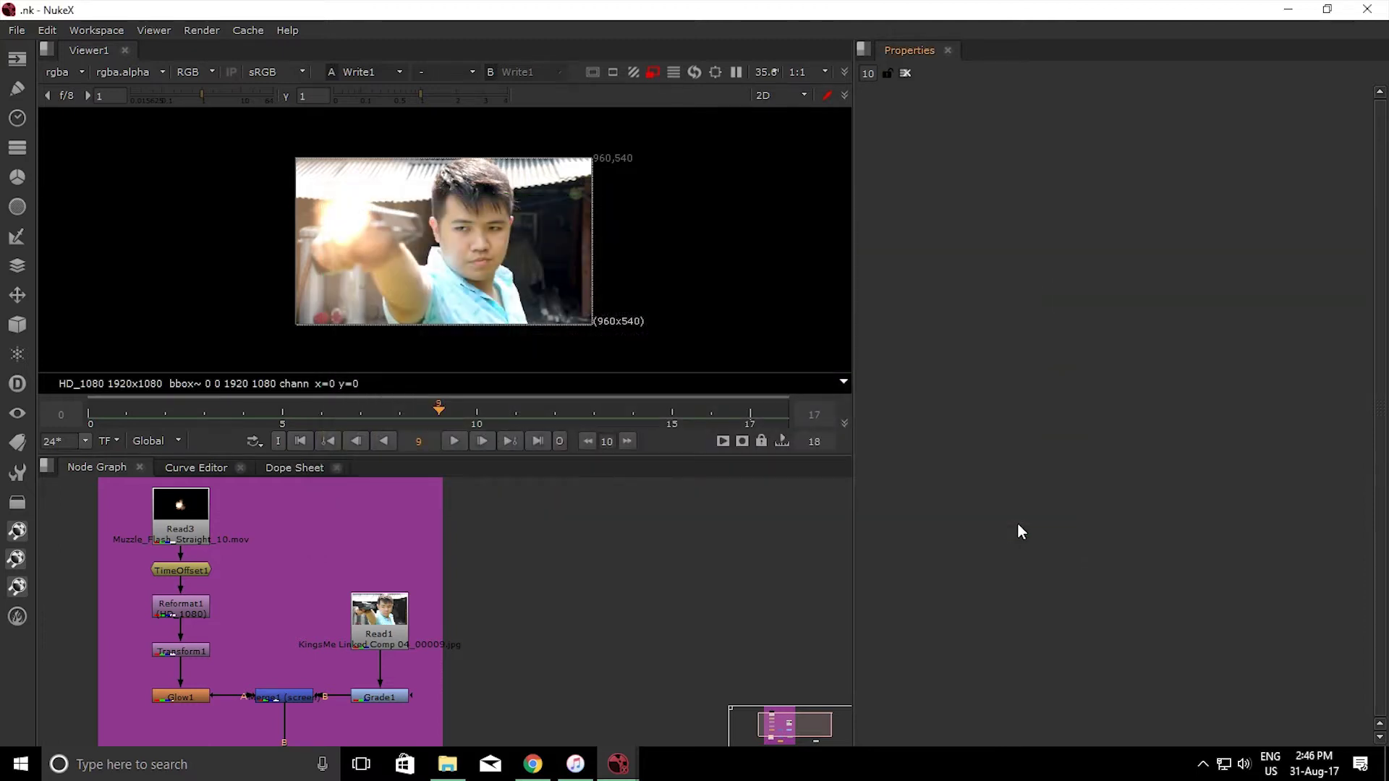
# Open the Read1 footage node's properties, raise the node higher above Grade1, and view it in Viewer1
pyautogui.doubleClick(392, 638)
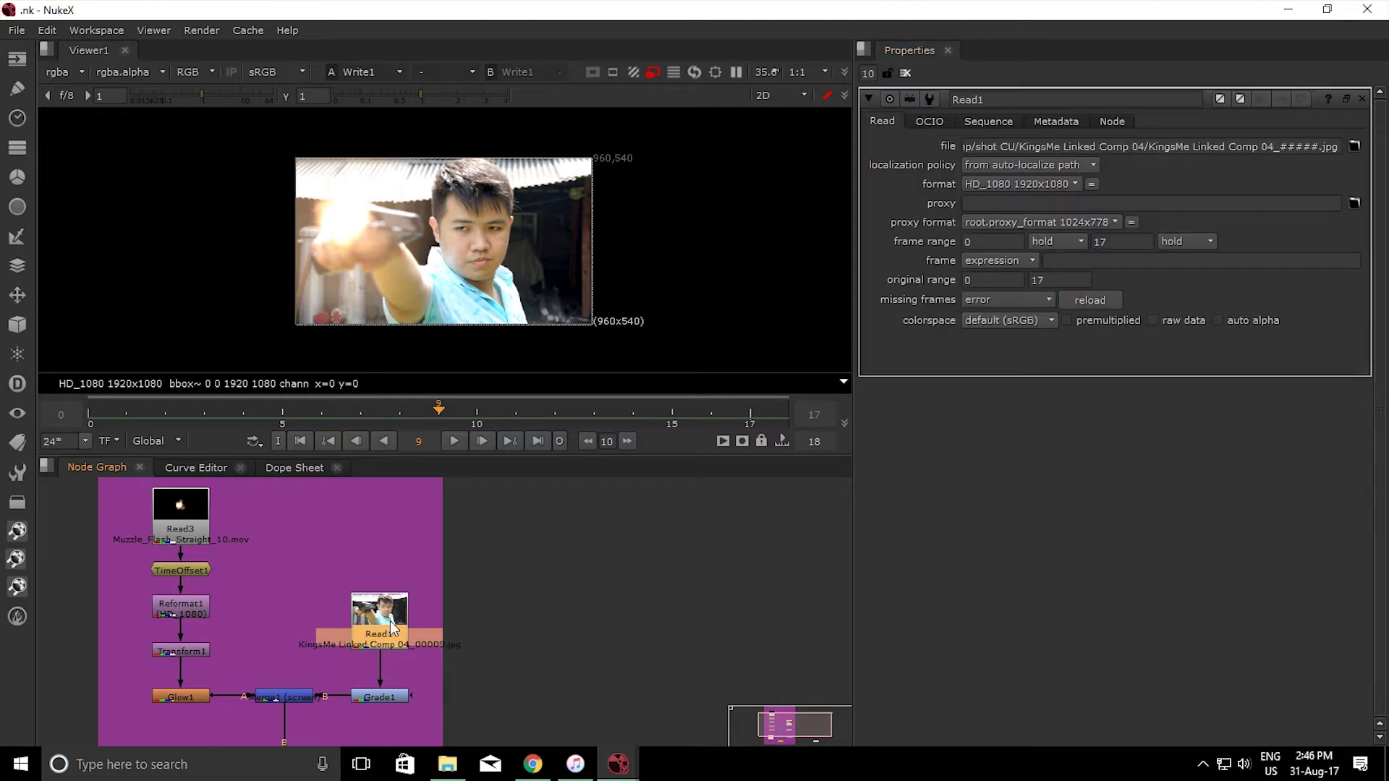
pyautogui.moveTo(393, 639); pyautogui.dragTo(394, 579)
pyautogui.press('1')
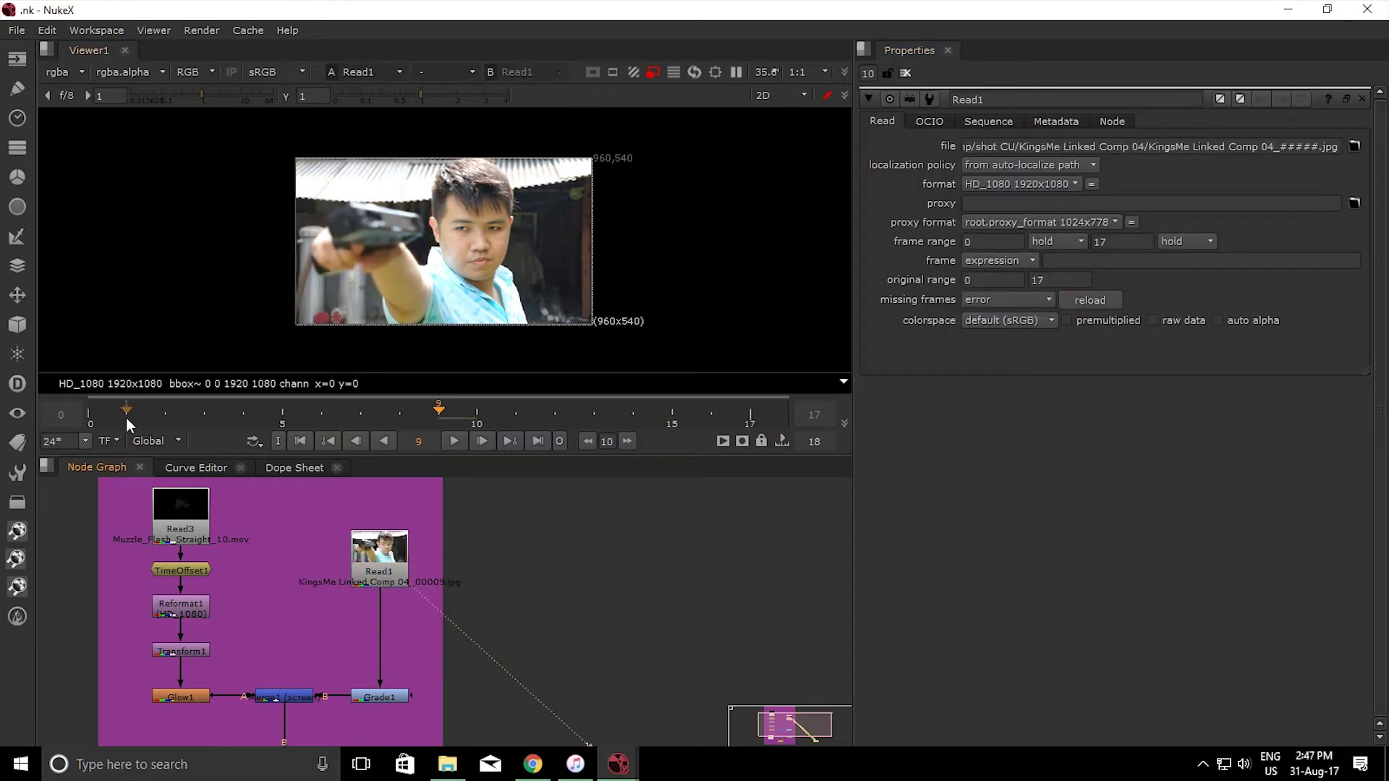
# Play the Read1 footage from the start of the timeline and stop it at frame 8
pyautogui.click(102, 409)
pyautogui.click(452, 441)
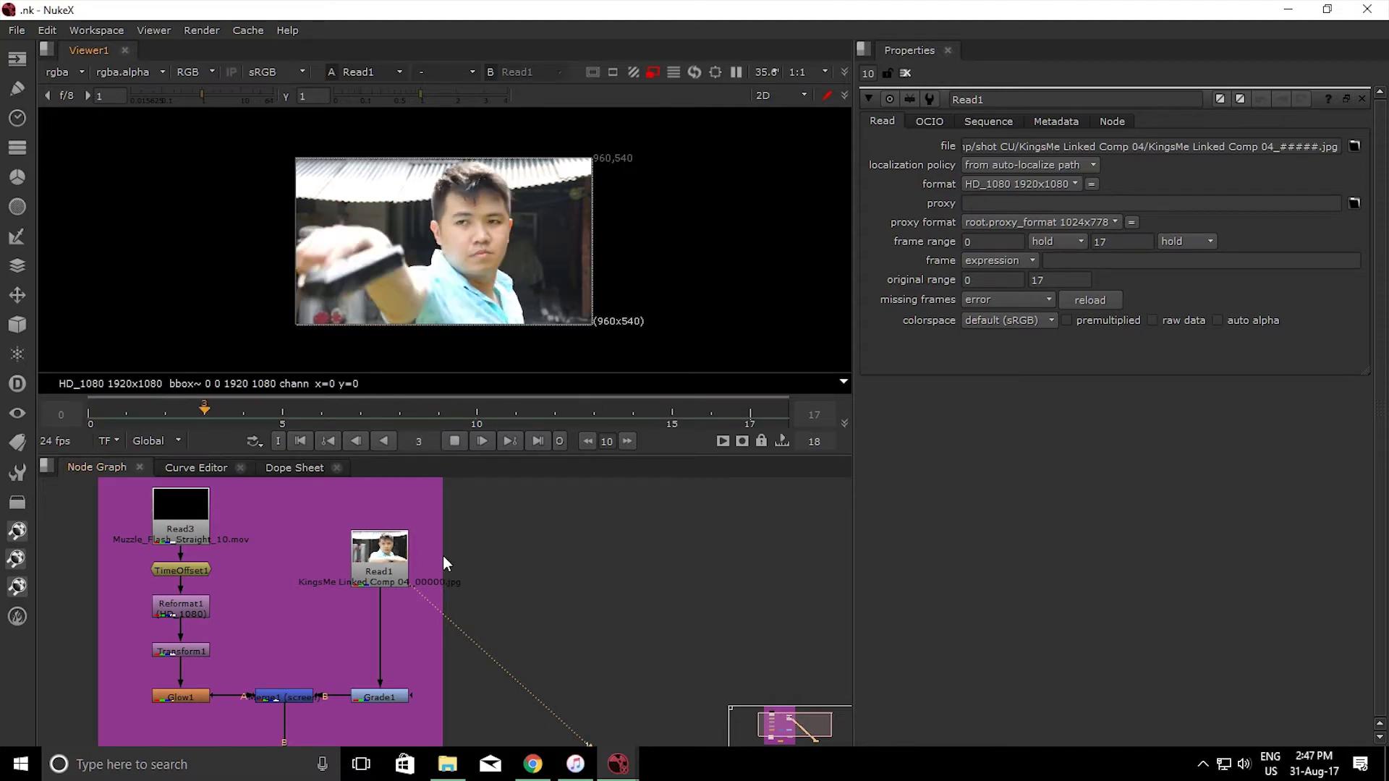
pyautogui.press('space')
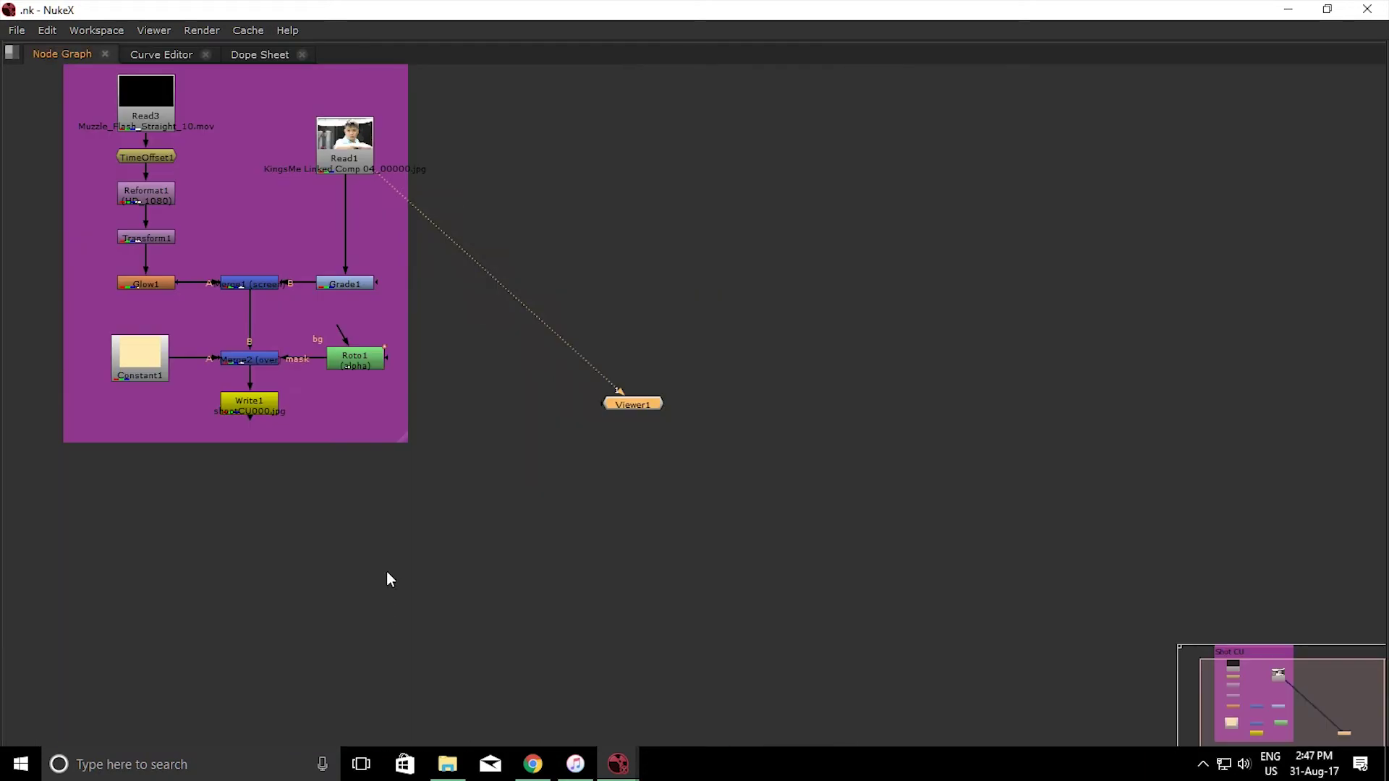
pyautogui.press('space')
pyautogui.click(454, 441)
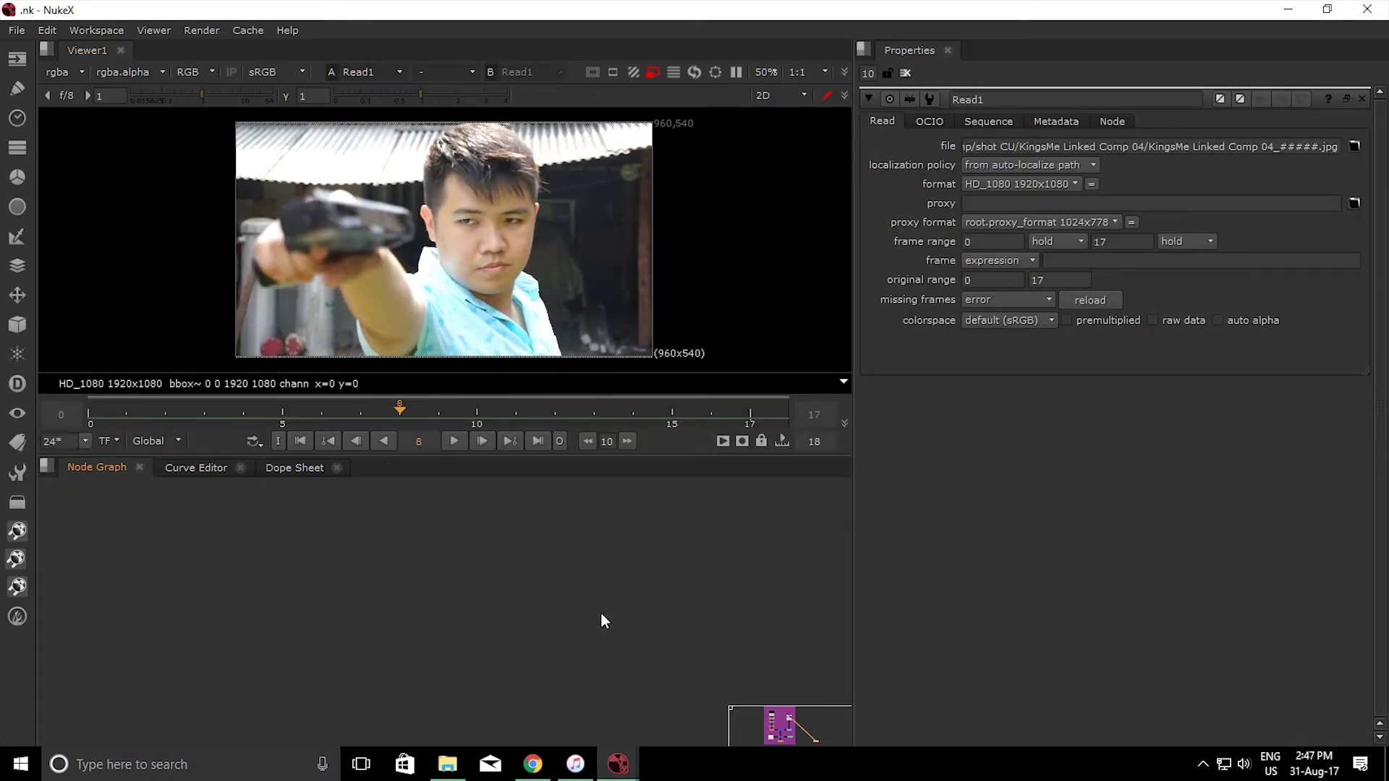
# Detach Read1 from Grade1, place it outside the Shot CU backdrop, and play its footage up to frame 11
pyautogui.moveTo(780, 711); pyautogui.dragTo(719, 710)
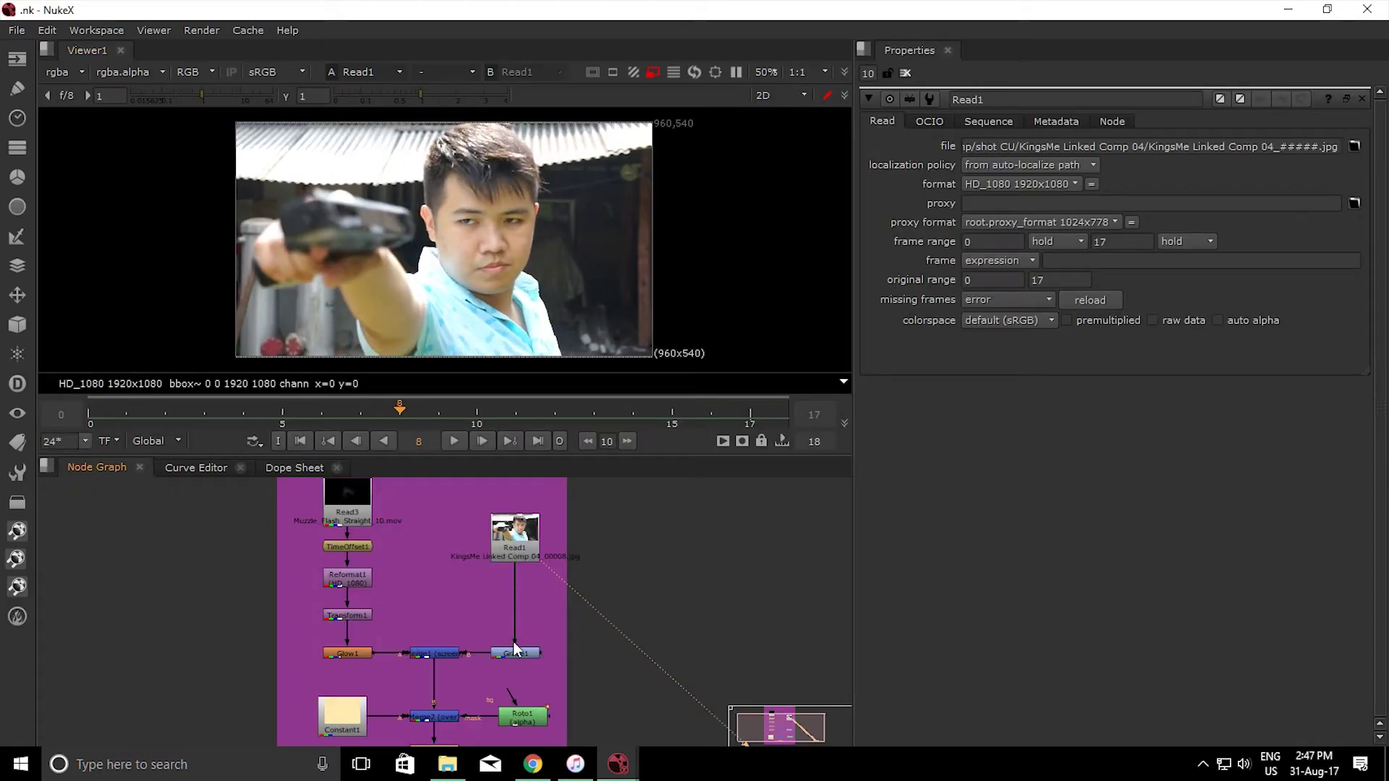
pyautogui.moveTo(514, 641); pyautogui.dragTo(759, 591)
pyautogui.moveTo(760, 591); pyautogui.dragTo(525, 571, button='middle')
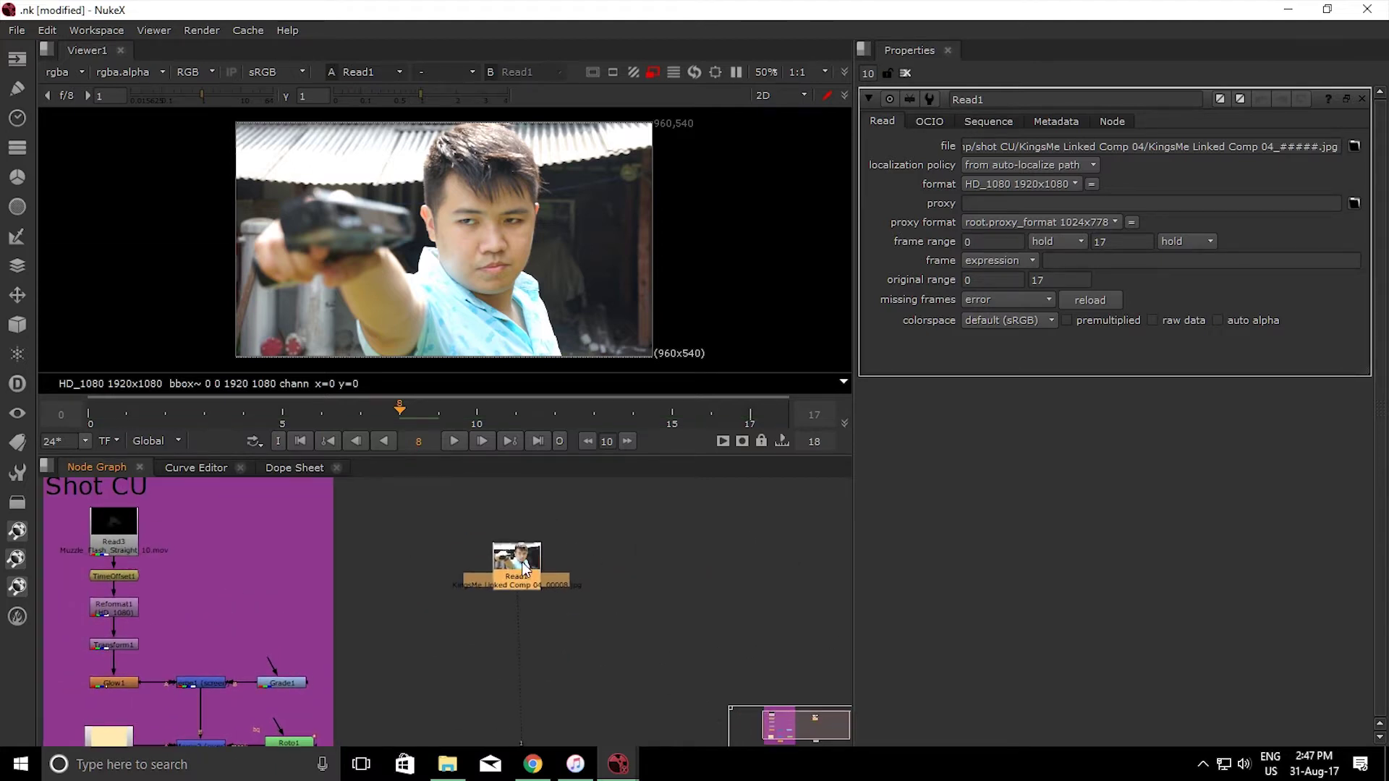
pyautogui.moveTo(524, 570); pyautogui.dragTo(530, 570)
pyautogui.click(456, 441)
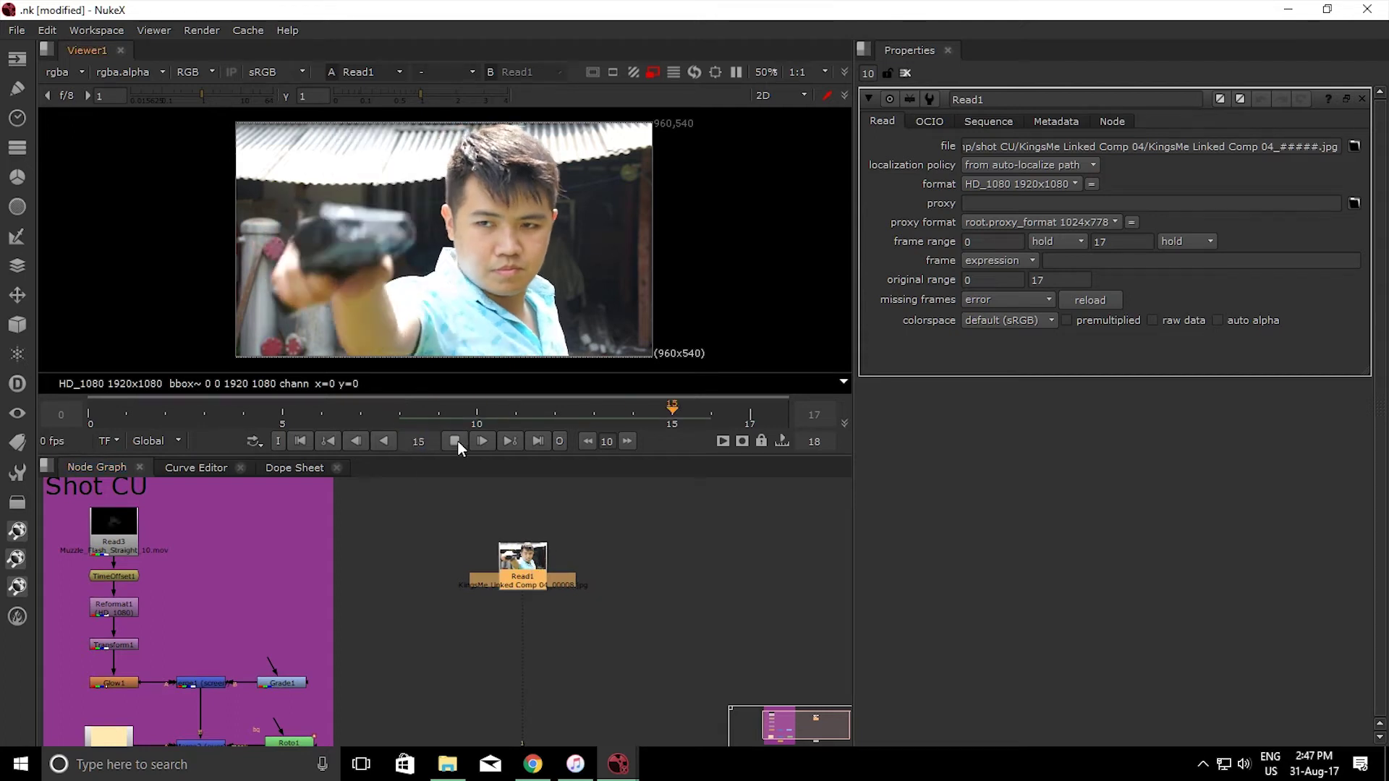
pyautogui.click(518, 492)
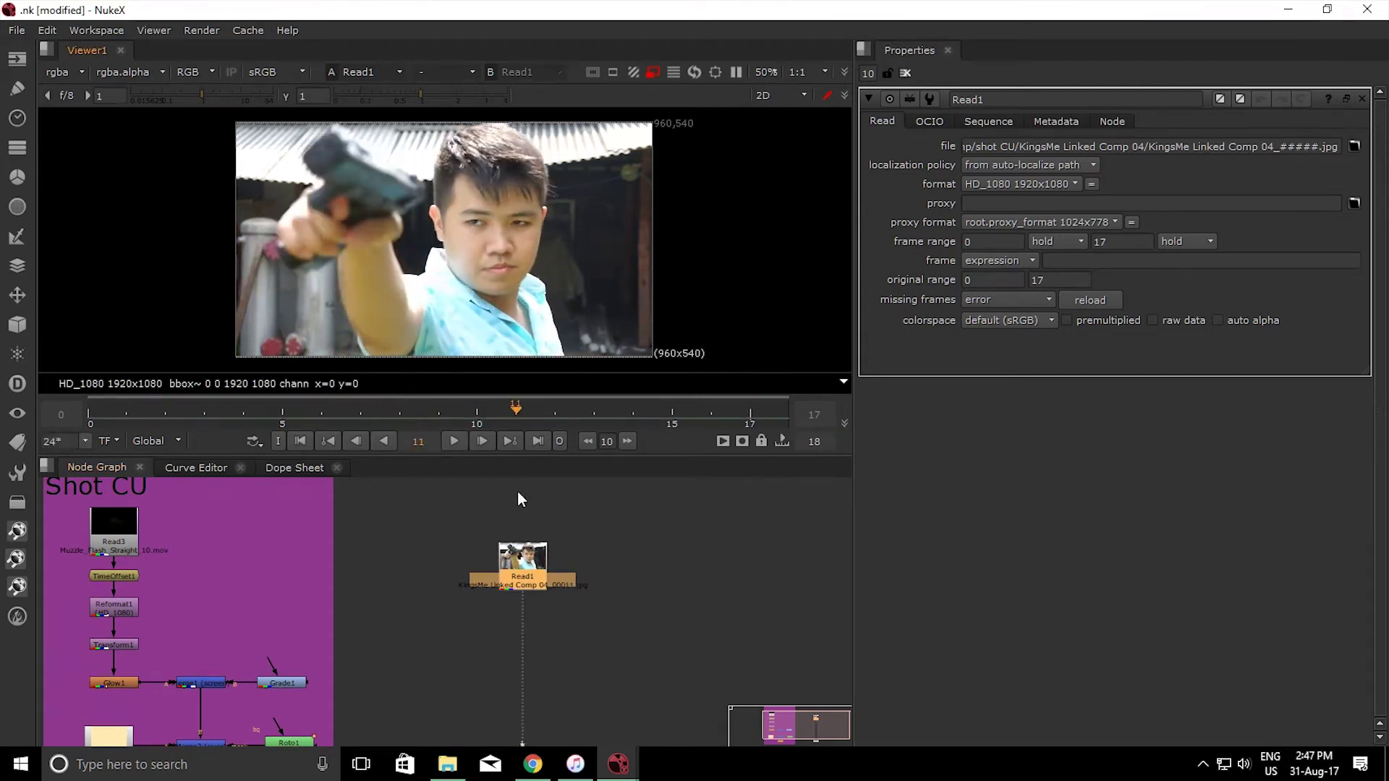
# Pull the Read3 muzzle flash node out of the Shot CU tree and arrange it beside Read1 in empty space
pyautogui.moveTo(106, 551); pyautogui.dragTo(436, 577)
pyautogui.moveTo(533, 572); pyautogui.dragTo(674, 585)
pyautogui.moveTo(674, 584); pyautogui.dragTo(553, 586, button='middle')
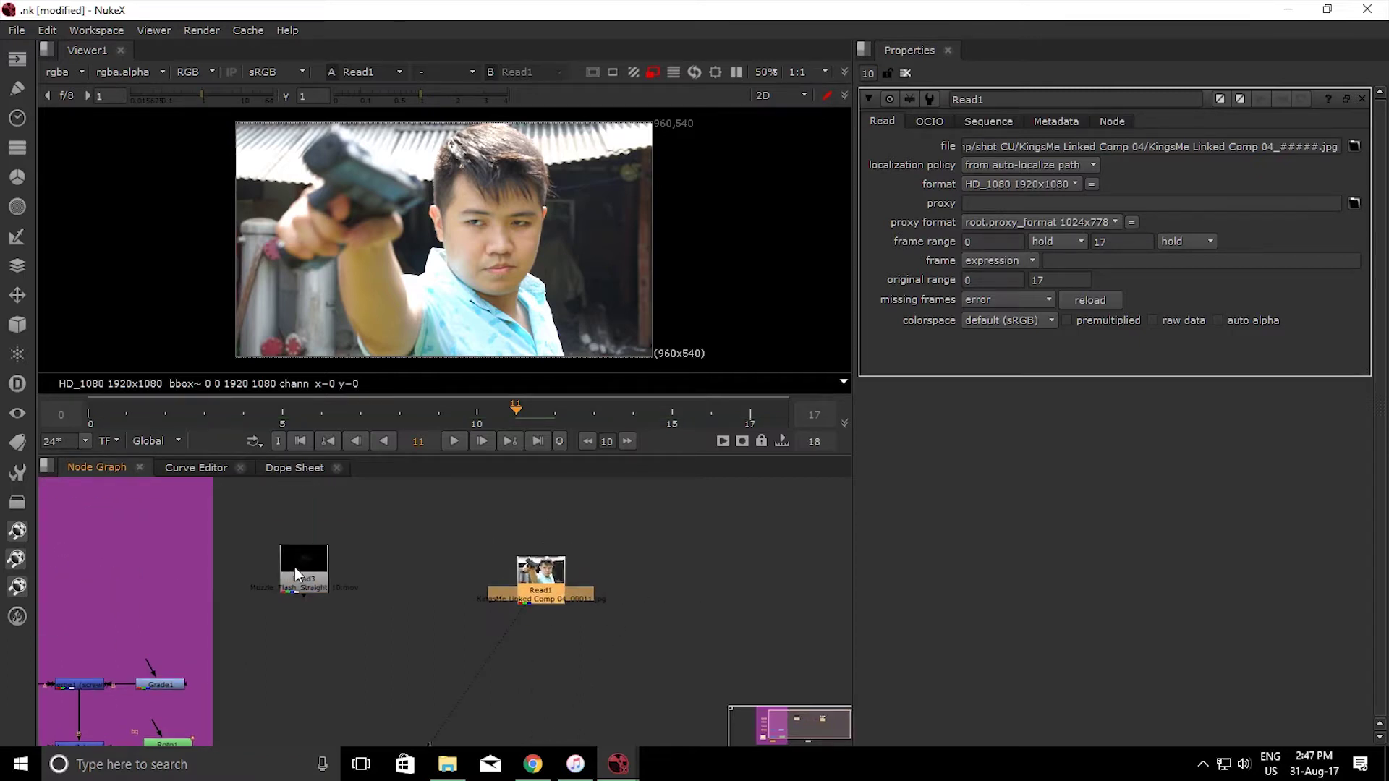
pyautogui.moveTo(287, 574); pyautogui.dragTo(351, 585)
# Show Read3 in the viewer and play the muzzle flash clip, stopping at frame 0
pyautogui.press('1')
pyautogui.click(269, 485)
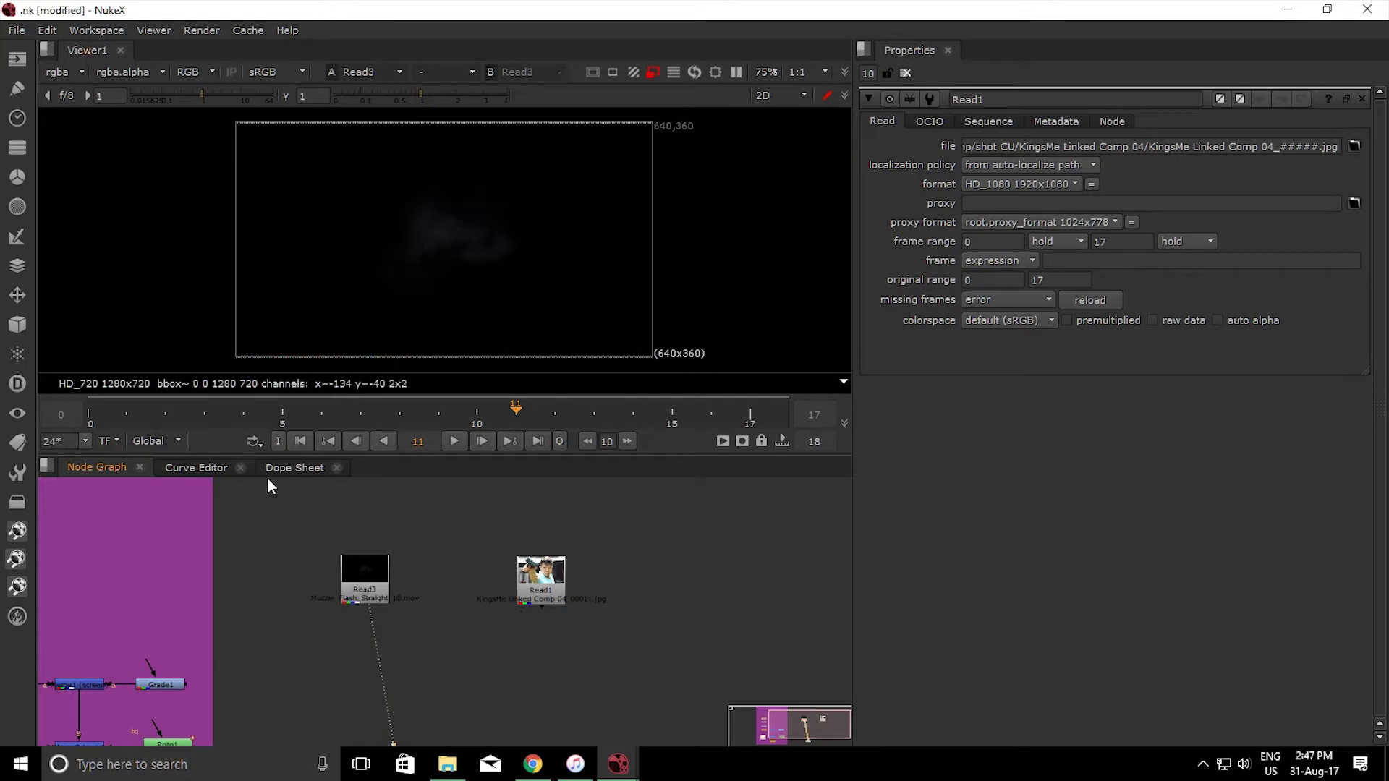
pyautogui.click(453, 441)
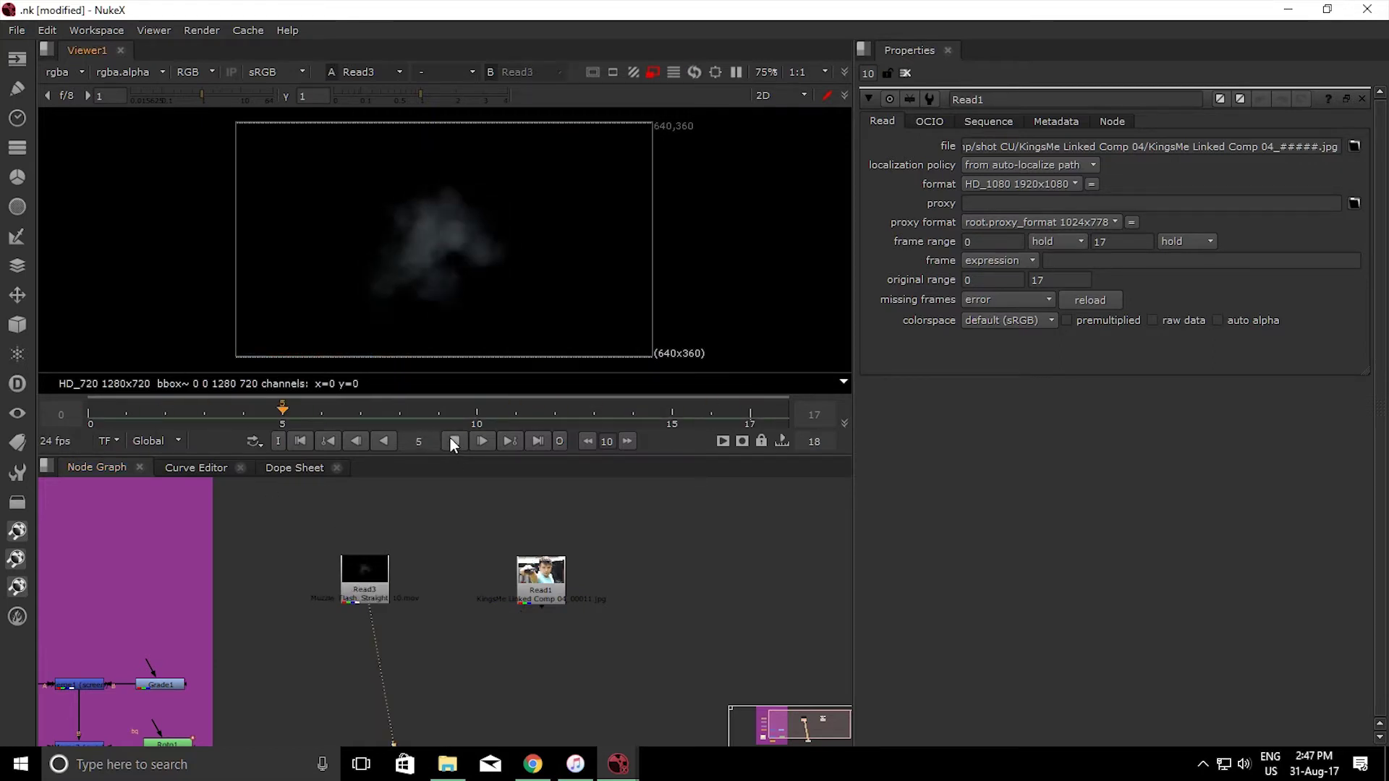
pyautogui.click(453, 441)
pyautogui.click(373, 580)
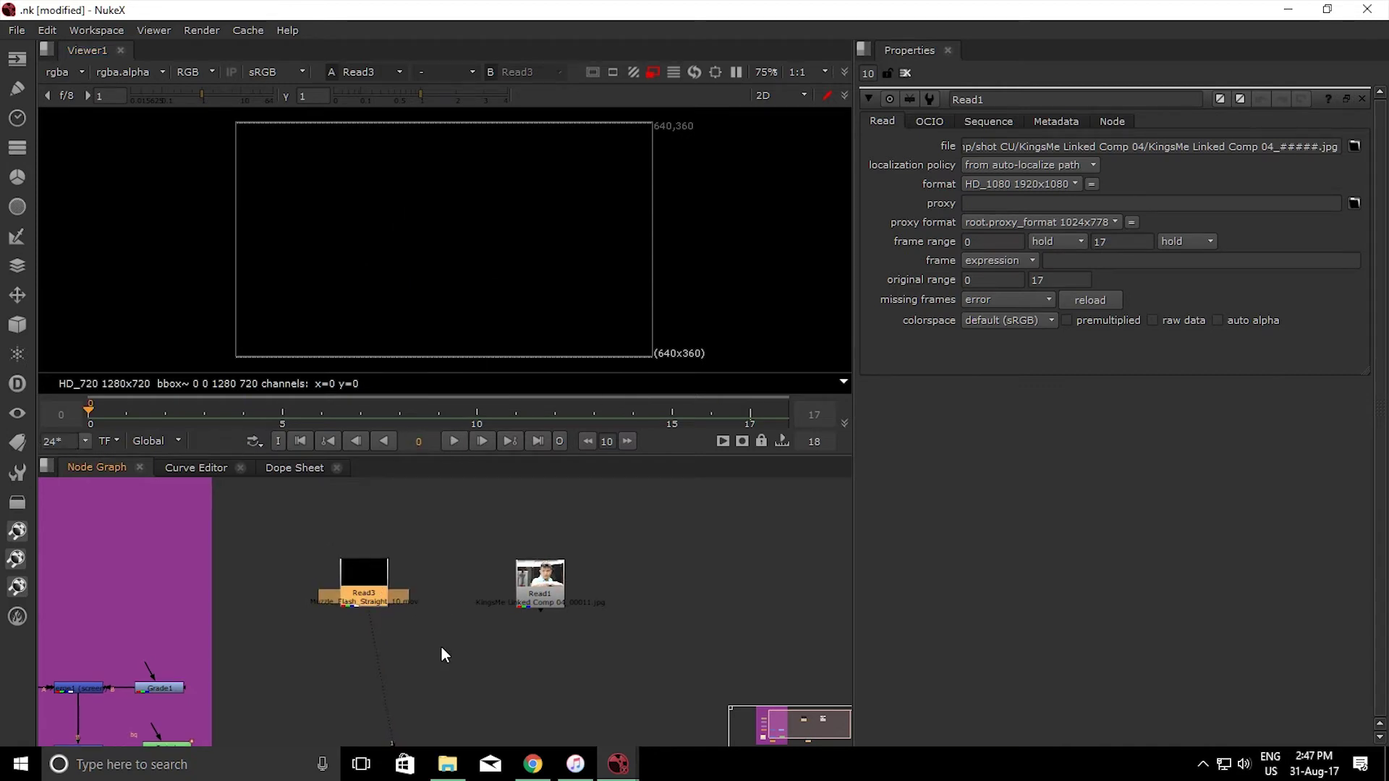
# Switch the viewer to the Read1 footage and back to the Read3 muzzle flash
pyautogui.click(544, 589)
pyautogui.press('1')
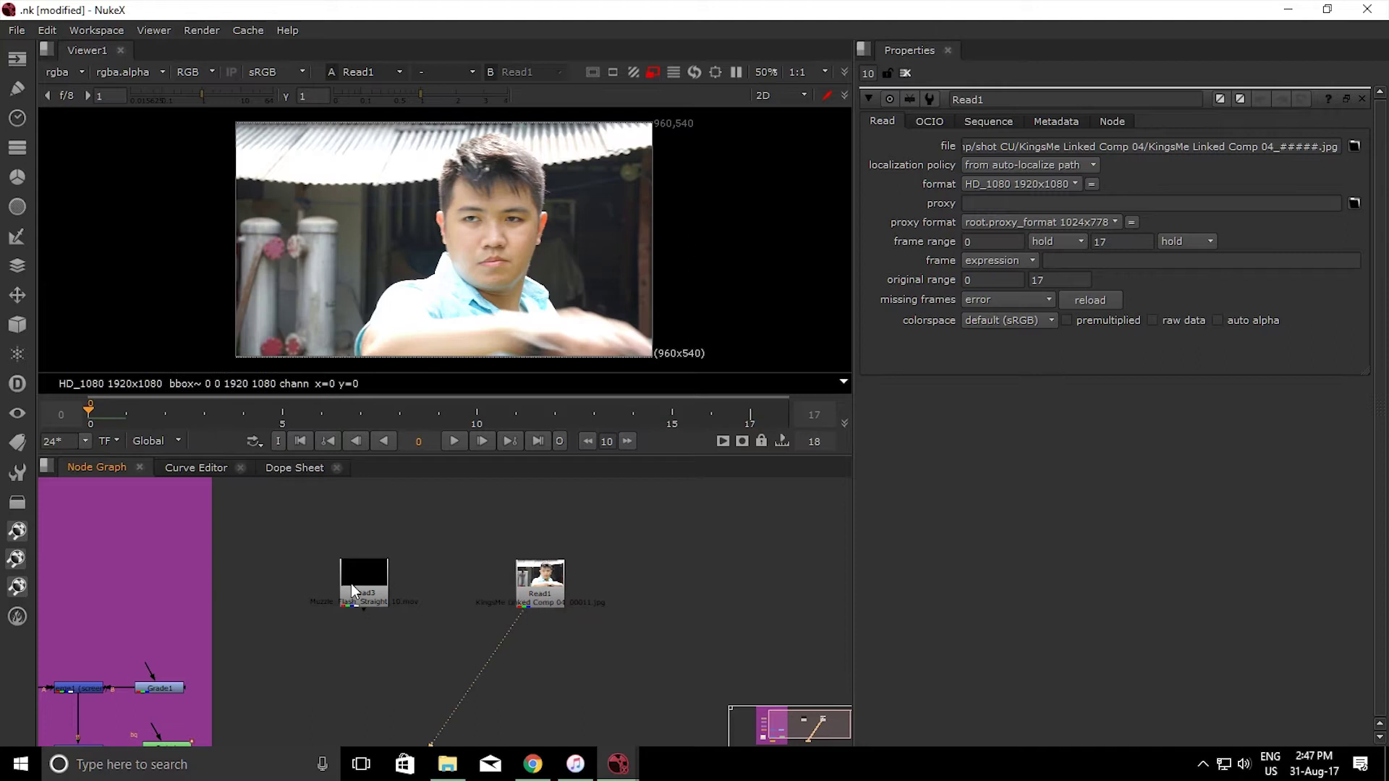
pyautogui.press('1')
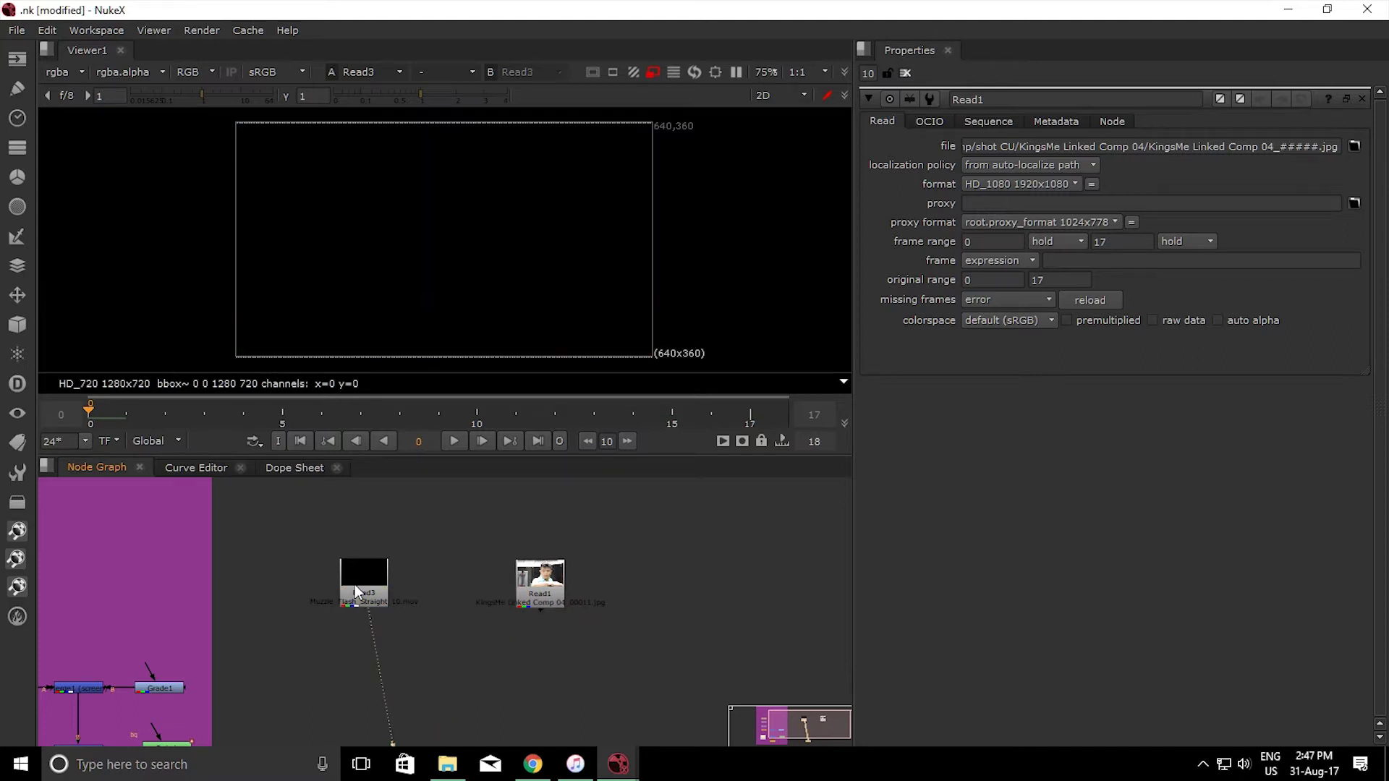
# Locate the Viewer1 node below the two Read nodes and shift it slightly lower
pyautogui.moveTo(463, 671); pyautogui.dragTo(448, 577, button='middle')
pyautogui.scroll(5, 397, 640)
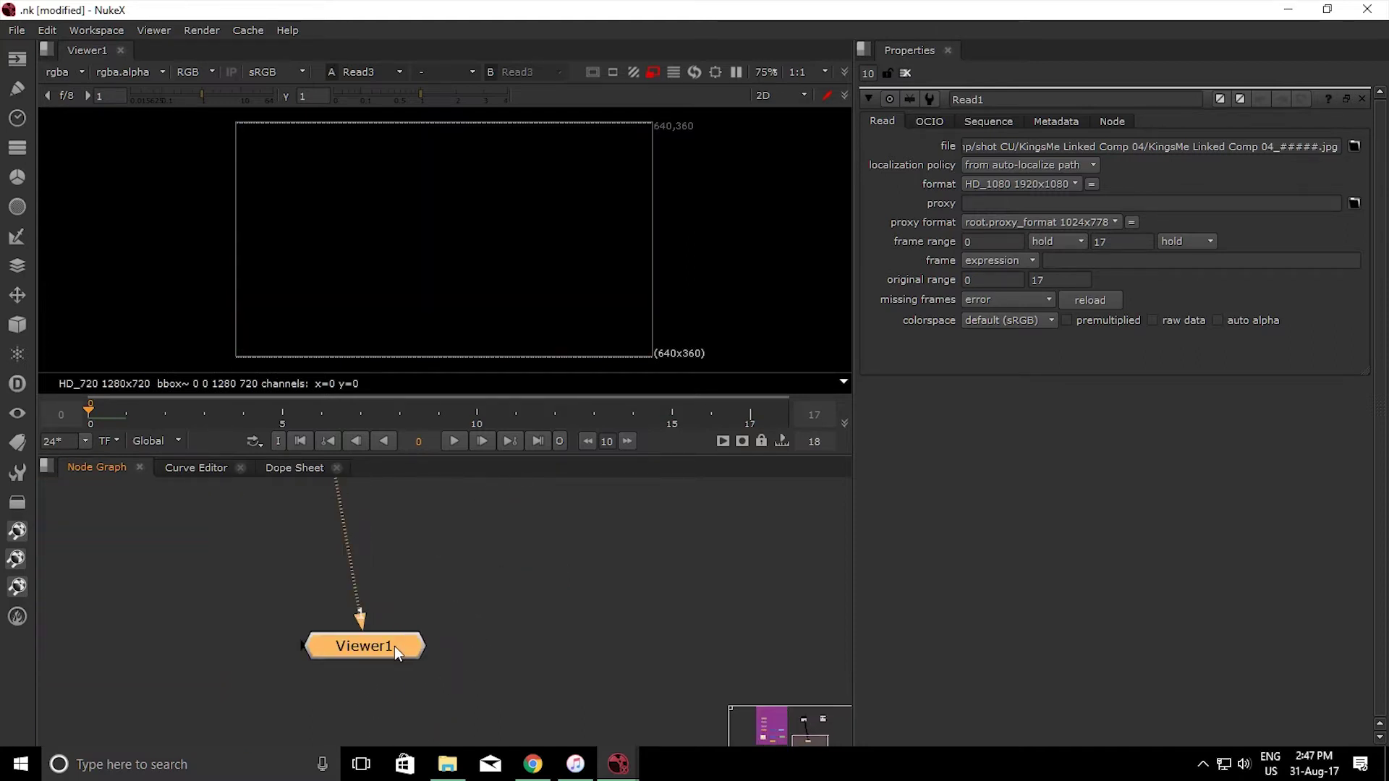
pyautogui.moveTo(393, 645)
pyautogui.mouseDown()
pyautogui.moveTo(452, 552)
pyautogui.moveTo(397, 666)
pyautogui.mouseUp()
pyautogui.scroll(-2, 396, 662)
pyautogui.moveTo(397, 651); pyautogui.dragTo(416, 712, button='middle')
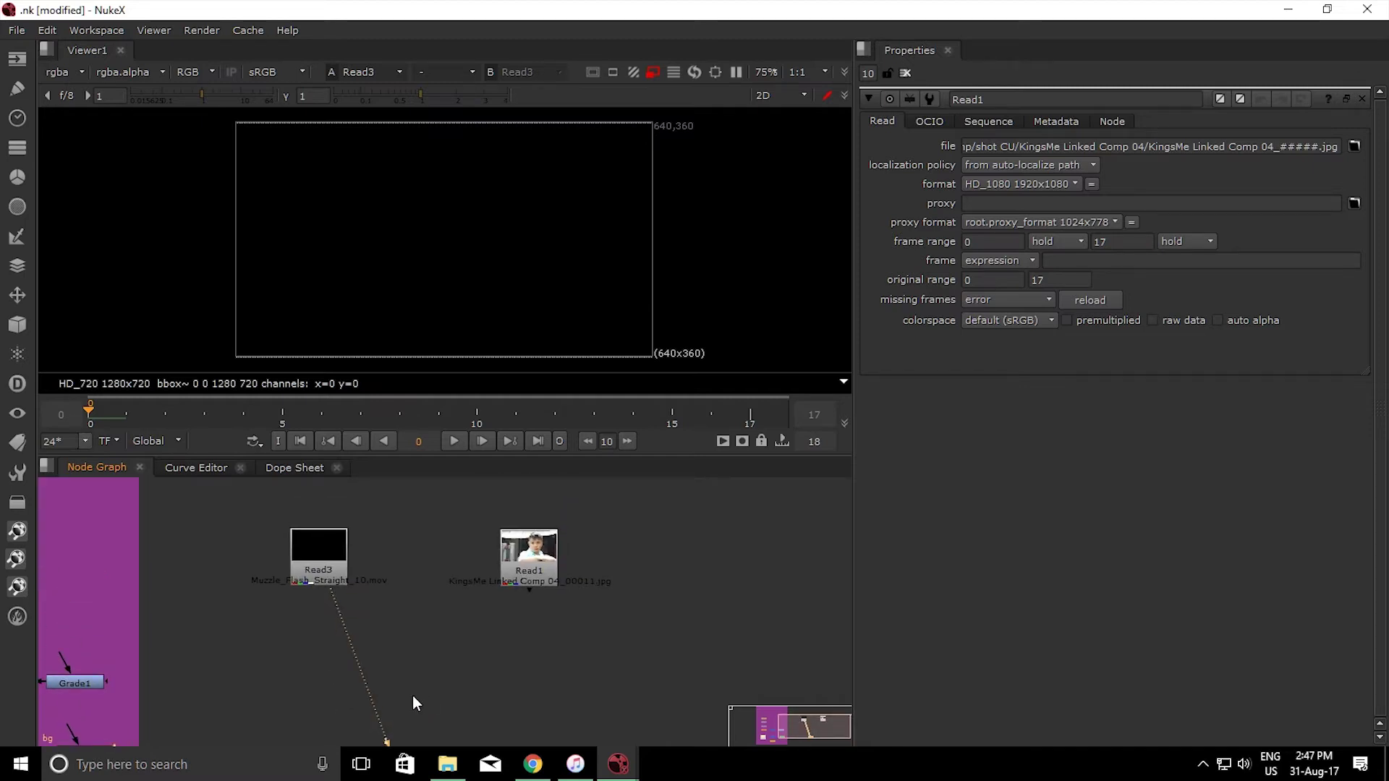
# Open the Read3 muzzle flash node's properties and scrub its clip to frame 2
pyautogui.moveTo(334, 552); pyautogui.dragTo(334, 556)
pyautogui.doubleClick(330, 558)
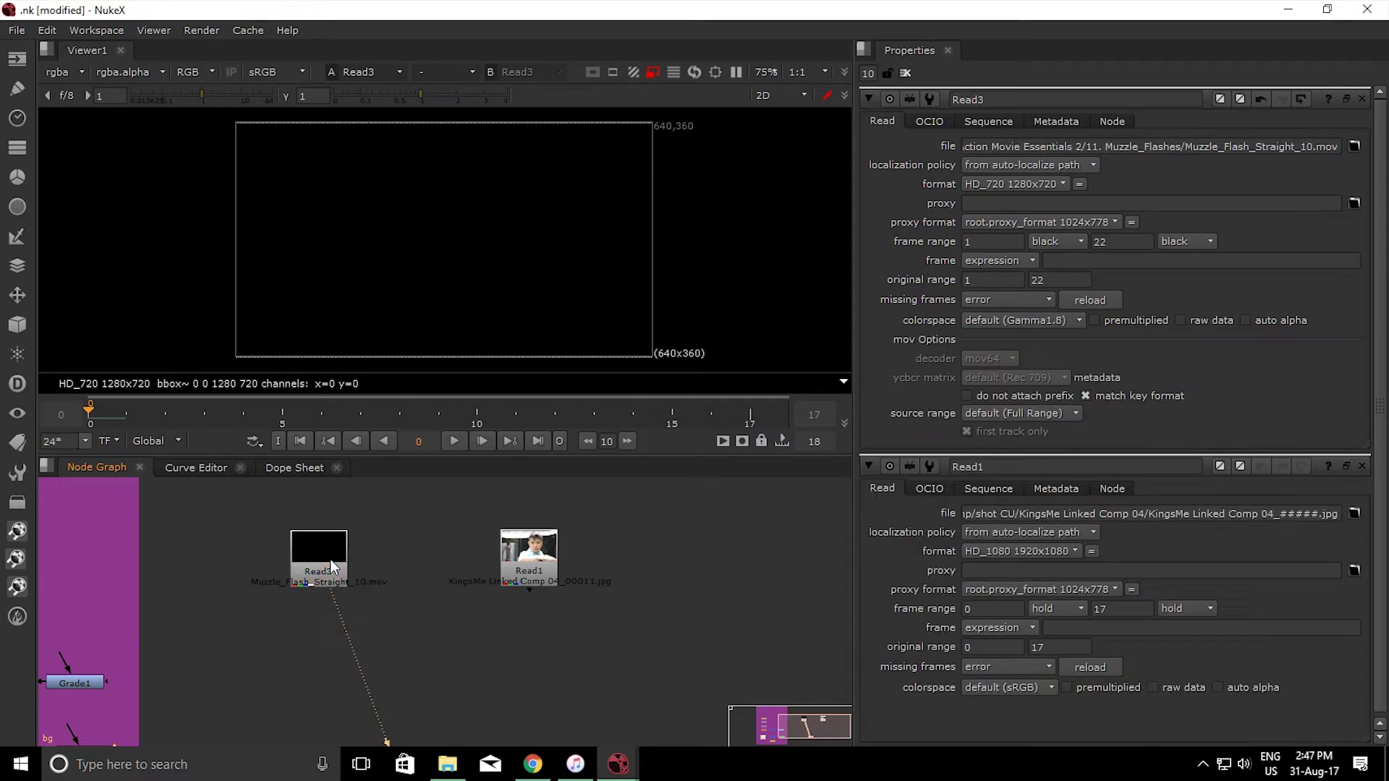
pyautogui.click(145, 407)
pyautogui.moveTo(145, 407); pyautogui.dragTo(172, 418)
# Show the Read1 footage in the viewer and scrub it to frame 11
pyautogui.click(530, 560)
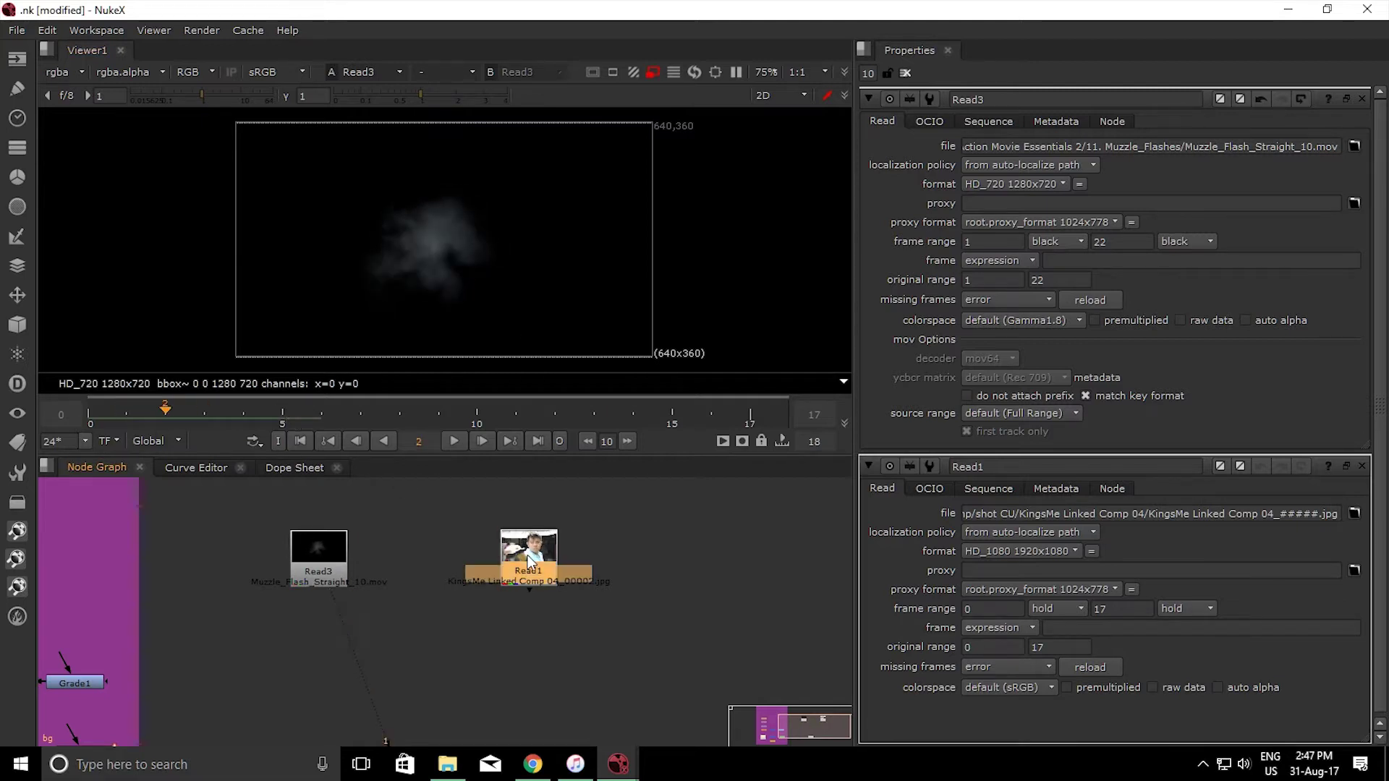
pyautogui.press('1')
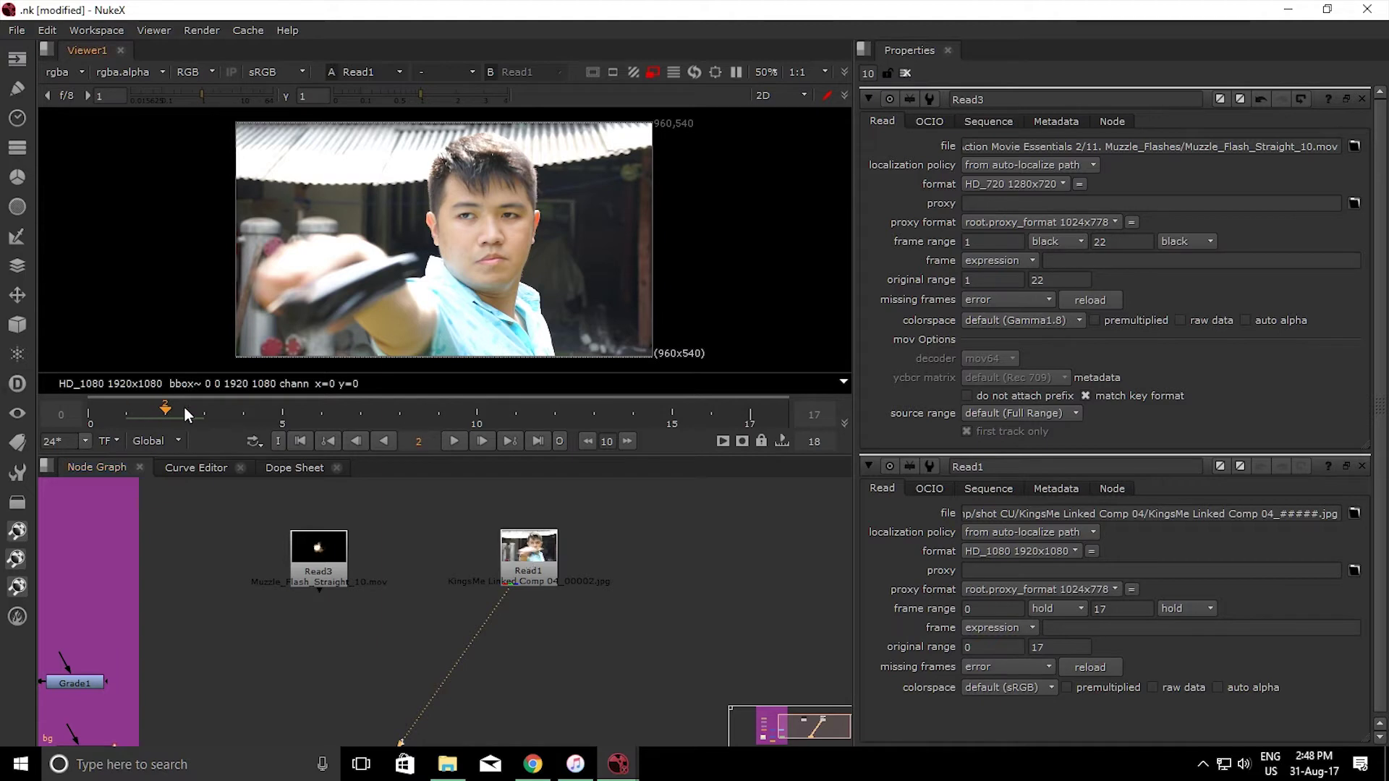
pyautogui.moveTo(165, 413); pyautogui.dragTo(515, 412)
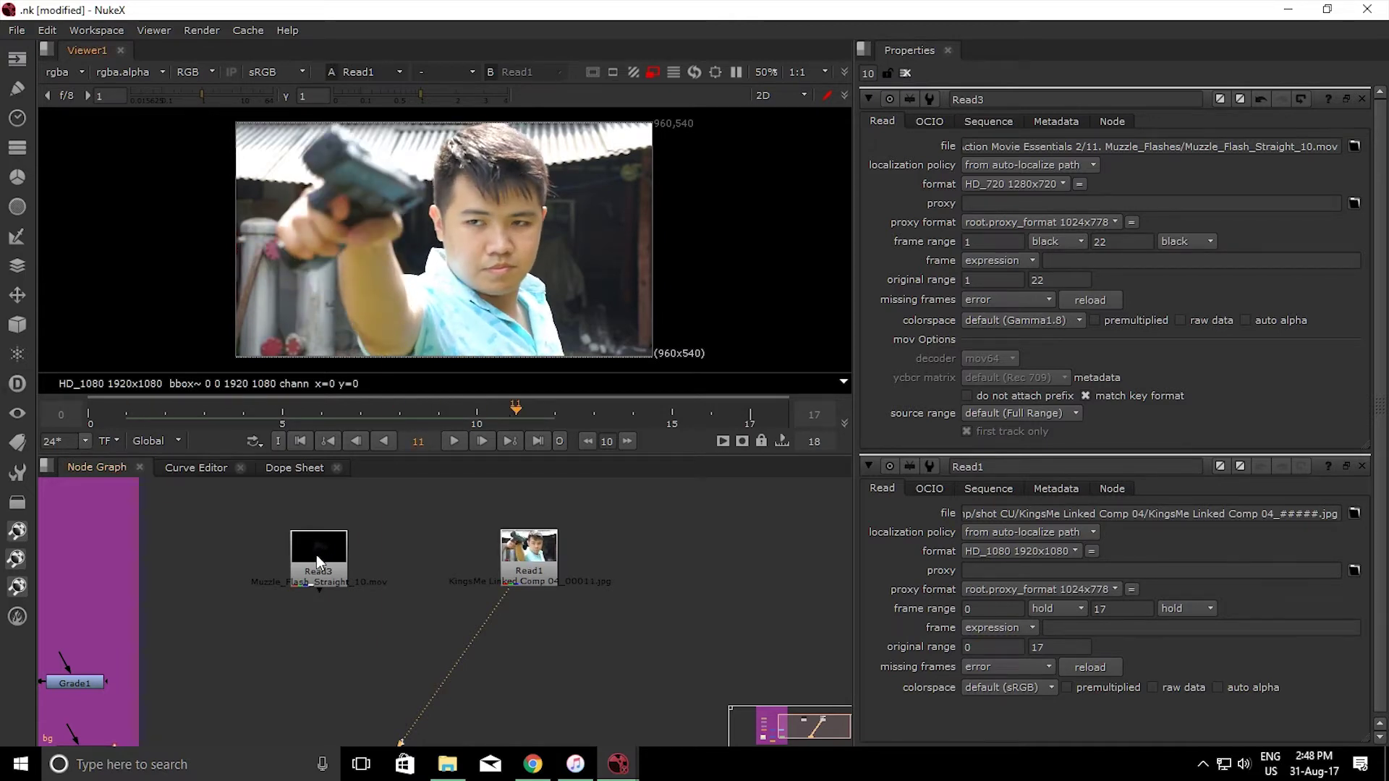
# View the Read3 muzzle flash at frame 11, then select the Read1 footage node
pyautogui.click(319, 569)
pyautogui.press('1')
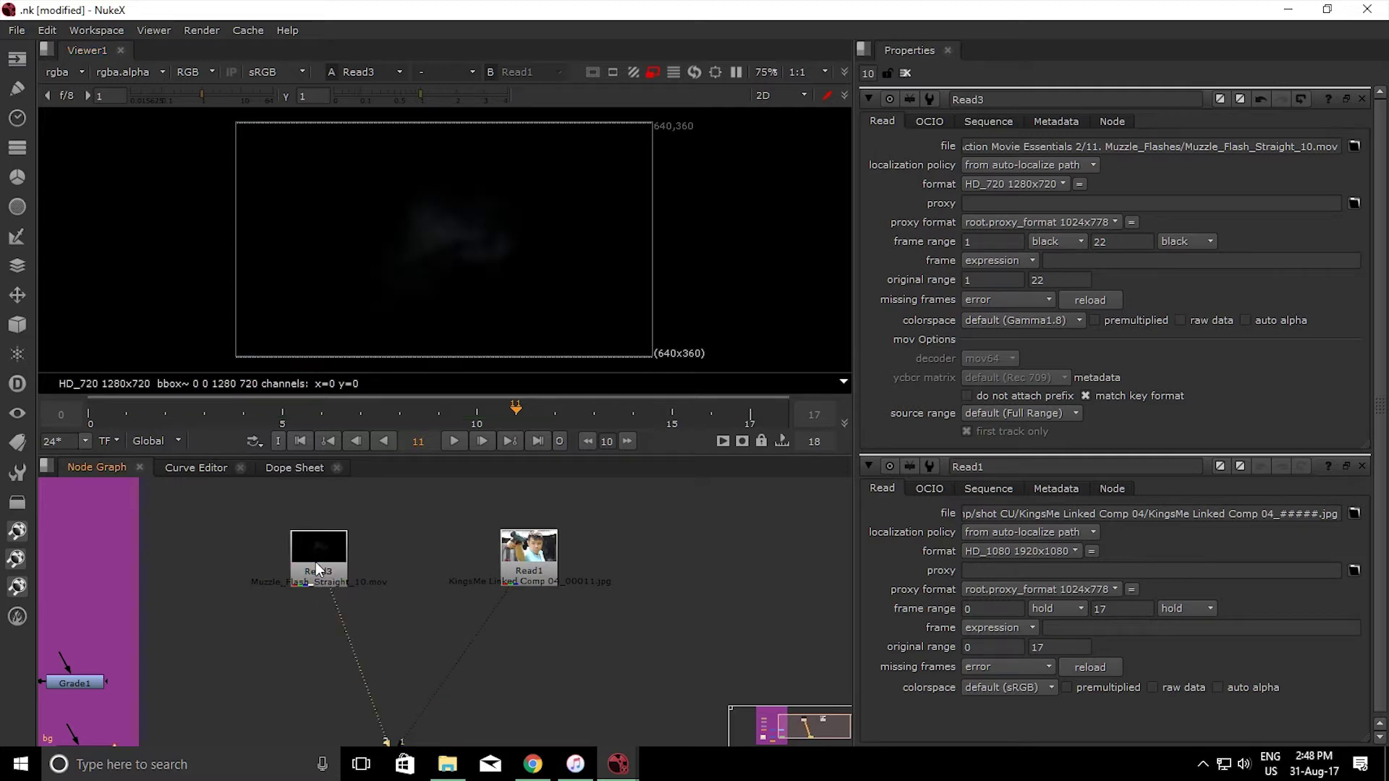
pyautogui.doubleClick(318, 570)
pyautogui.click(554, 562)
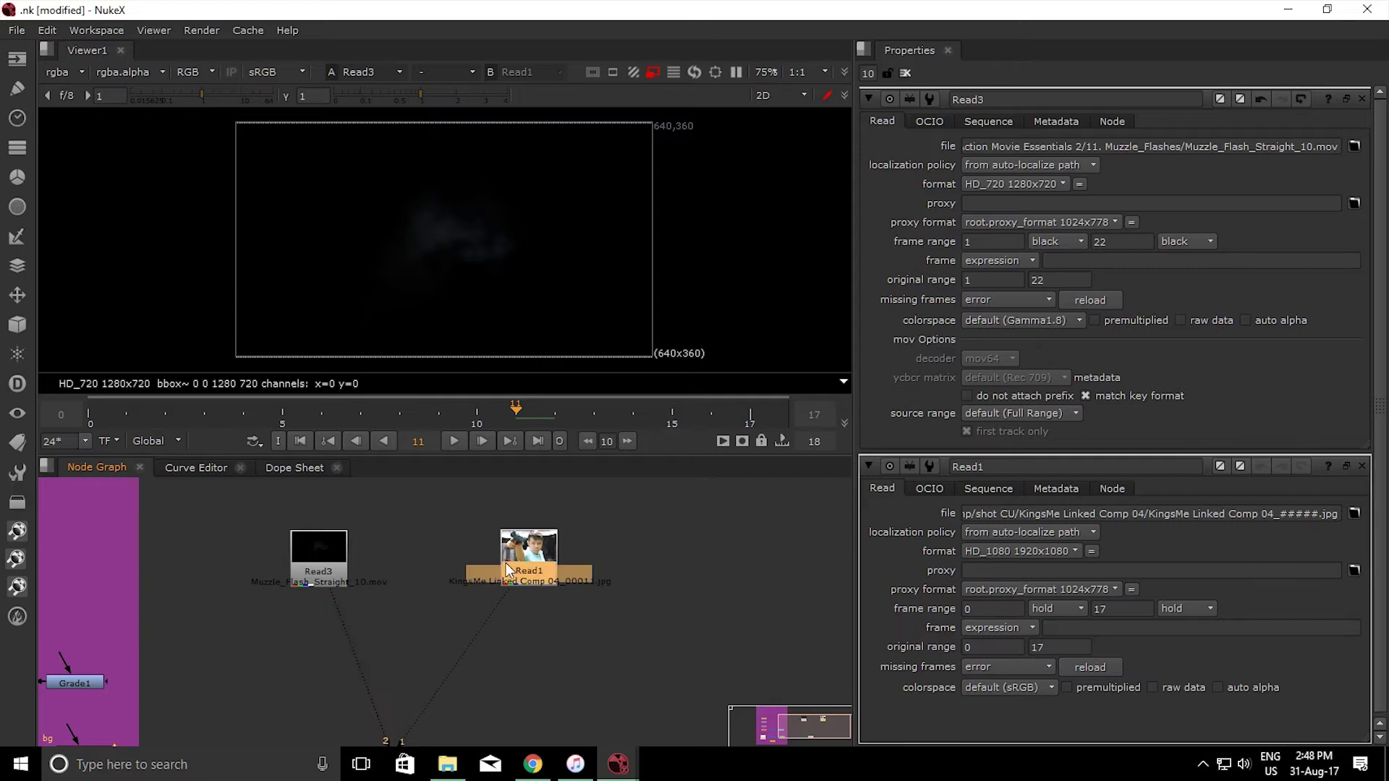
# Connect Read3 to viewer input 2 and Read1 to viewer input 1, then switch the view back to Read3
pyautogui.click(292, 567)
pyautogui.press('2')
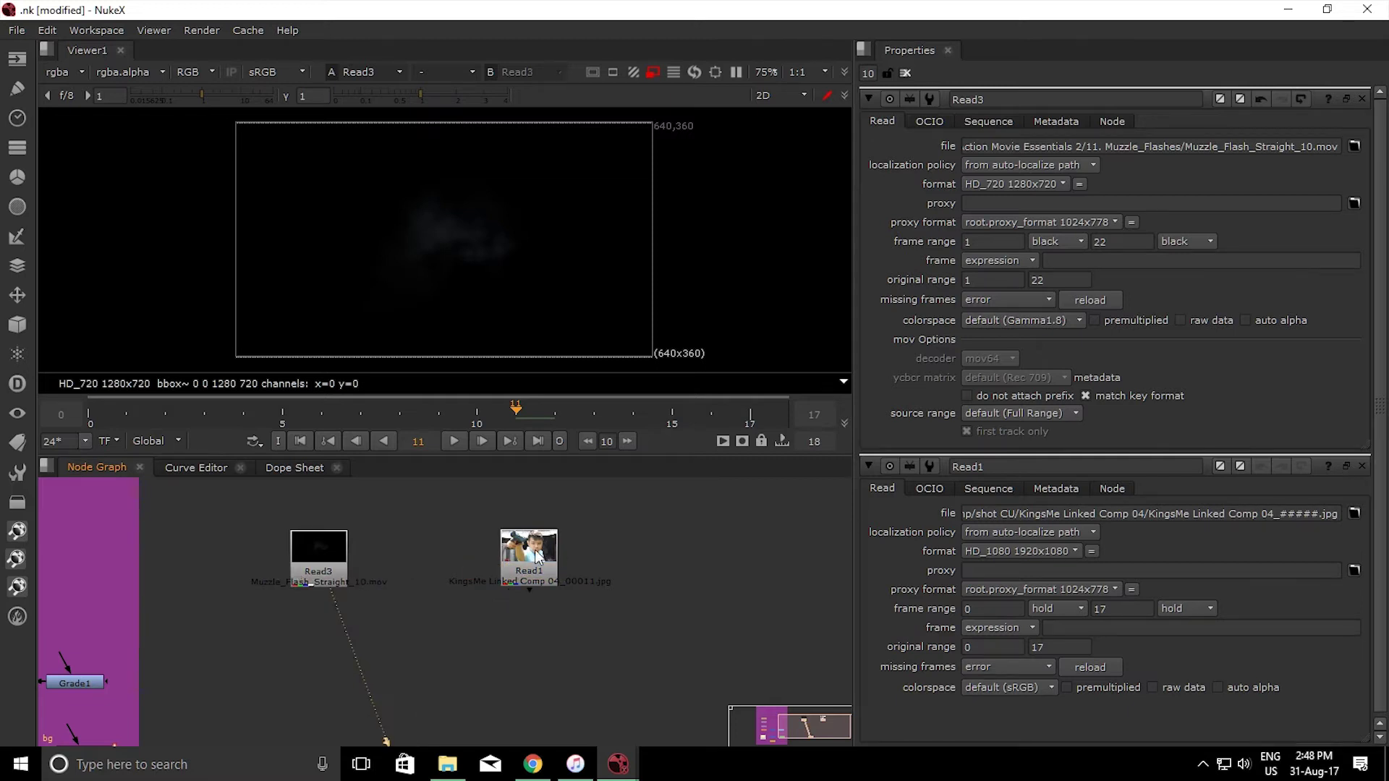
pyautogui.click(529, 557)
pyautogui.press('1')
pyautogui.click(319, 563)
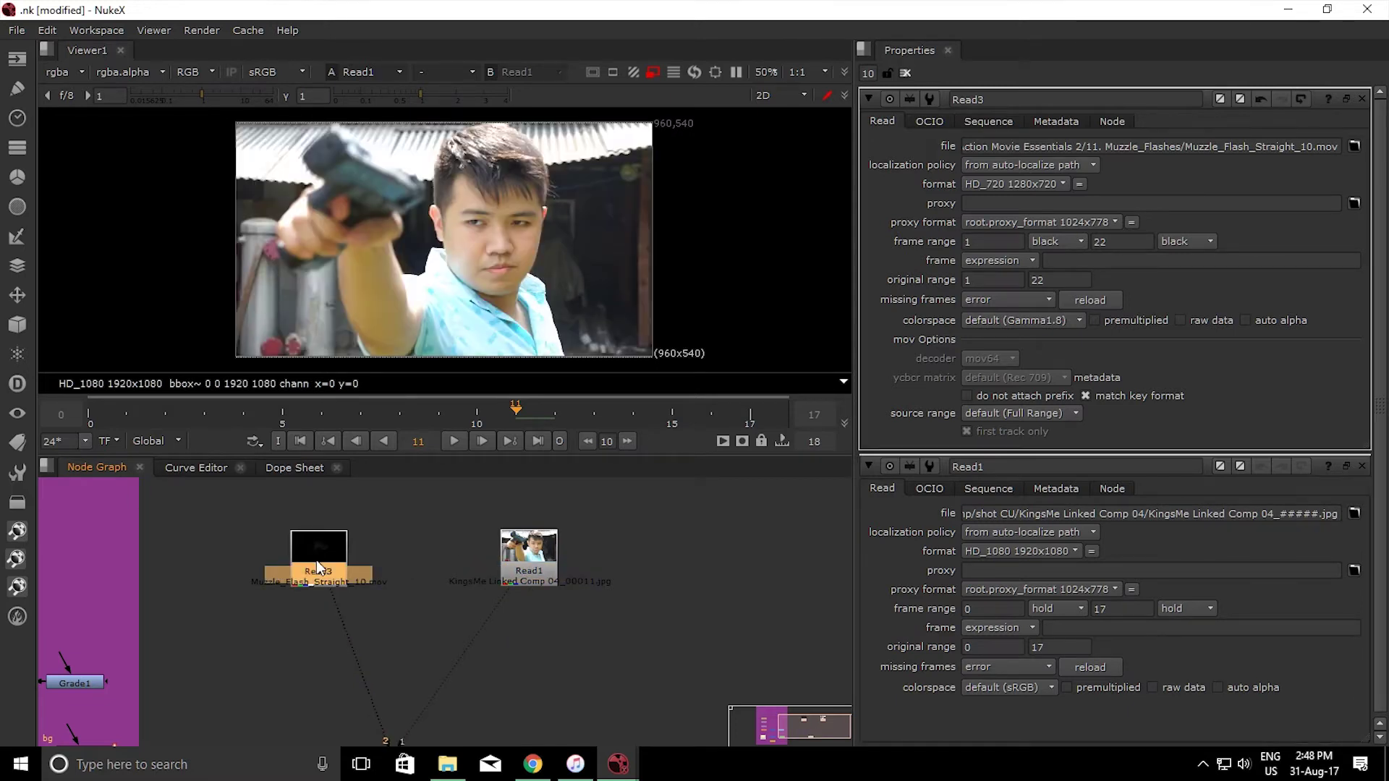
pyautogui.press('1')
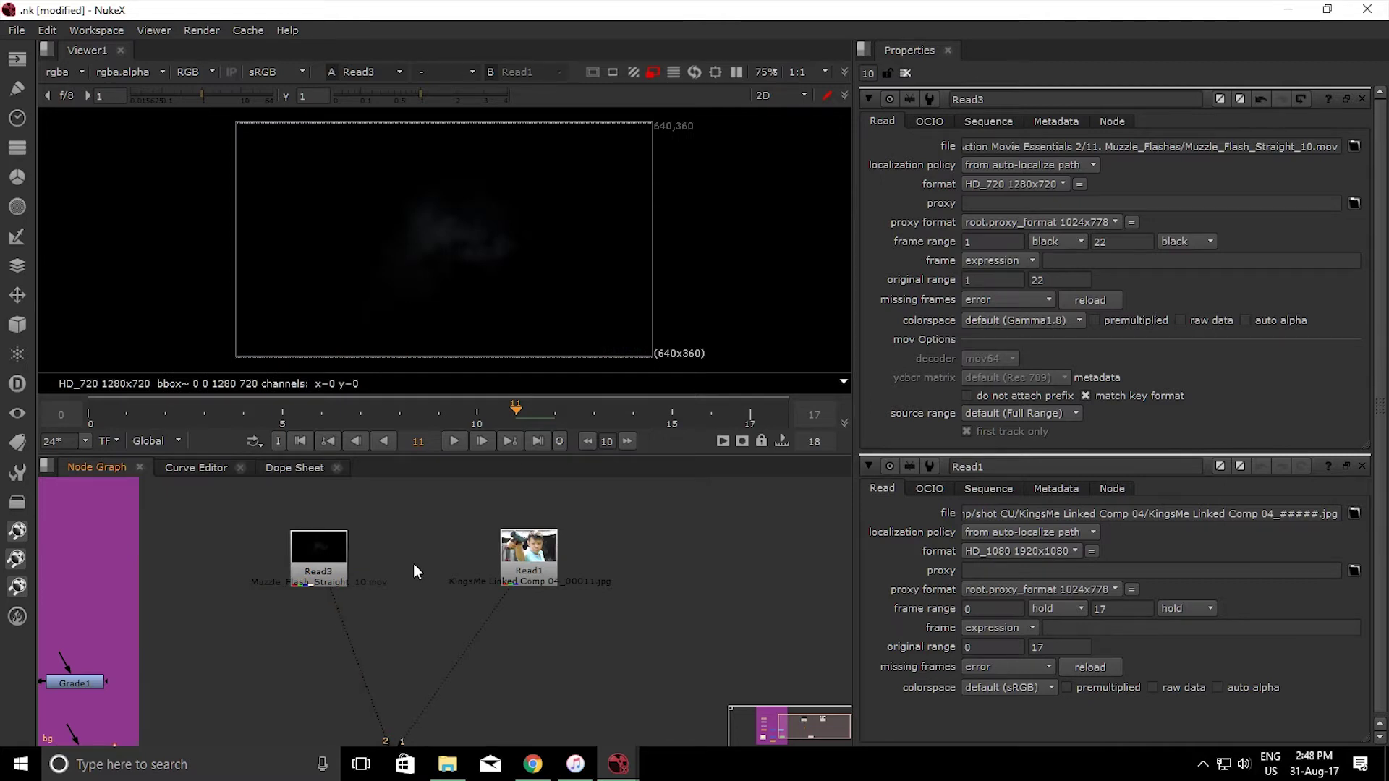
# Move the Read1 footage node slightly down and show it through viewer input 1
pyautogui.click(535, 579)
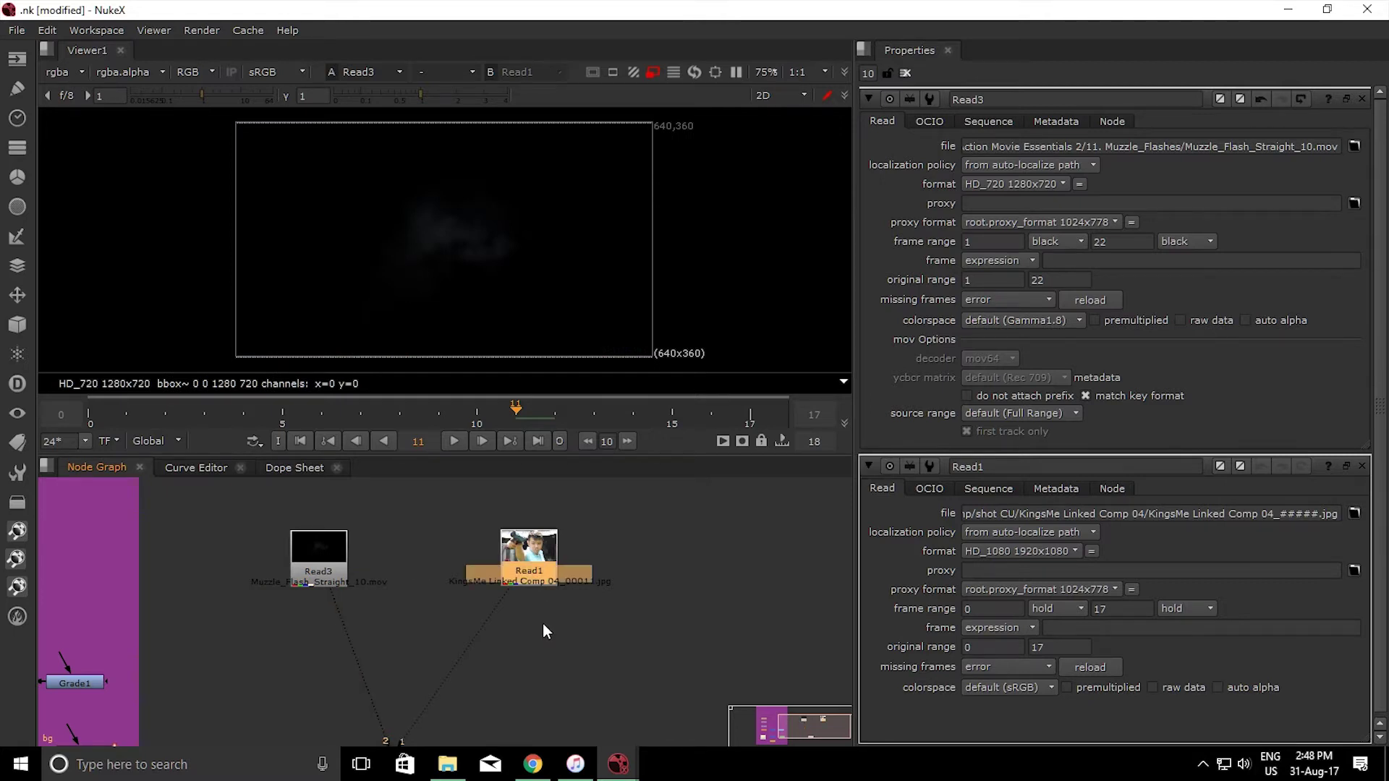
pyautogui.moveTo(536, 563); pyautogui.dragTo(537, 580)
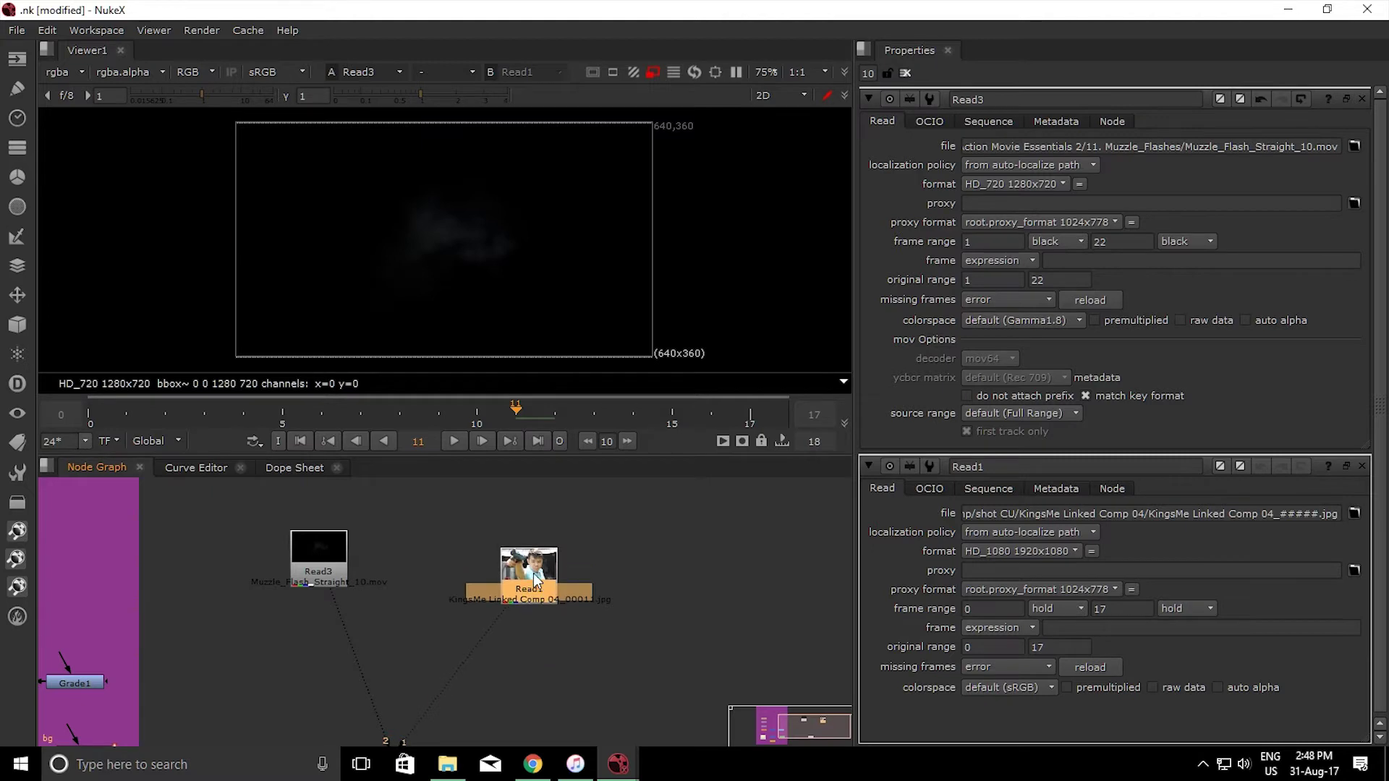
pyautogui.press('1')
pyautogui.click(541, 723)
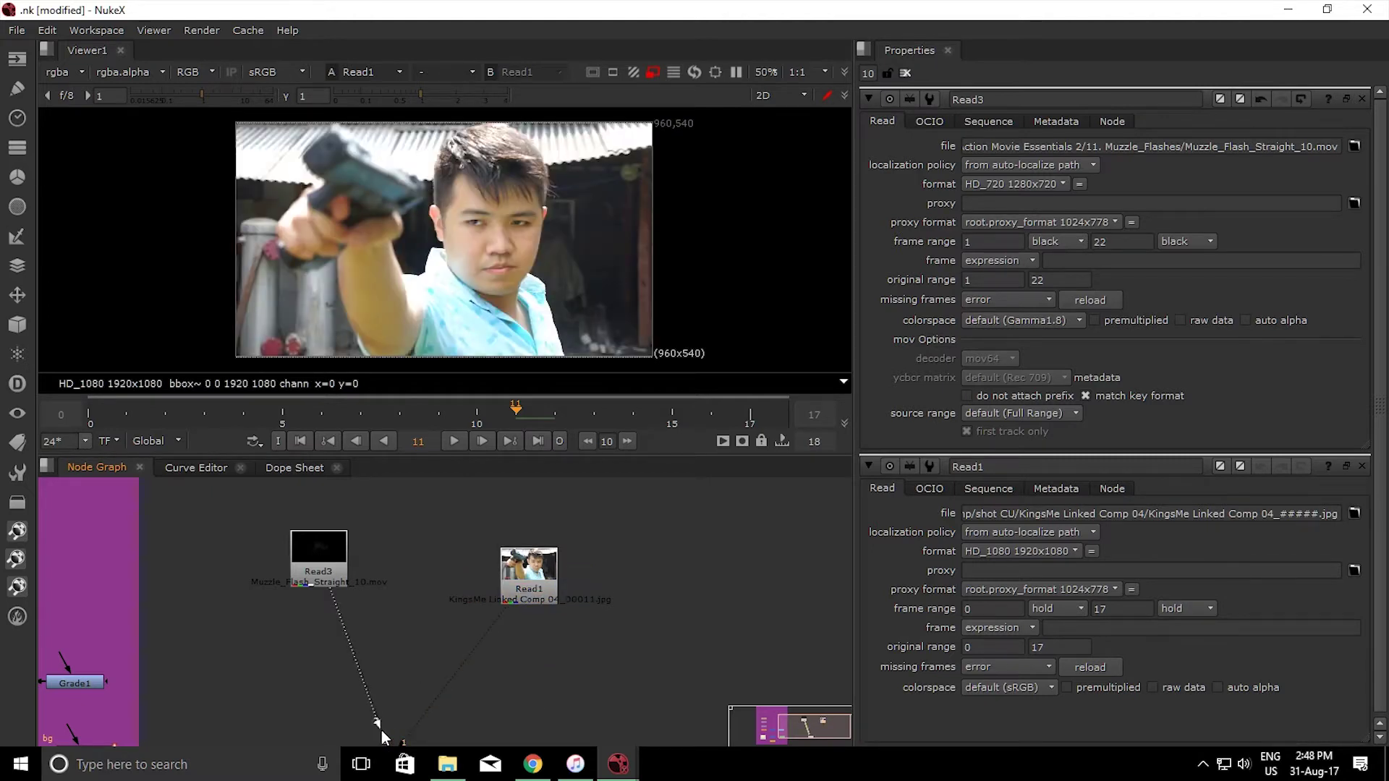
# Disconnect Read3 from viewer input 2, move Read1 back up level with it, and show Read1 through input 1
pyautogui.moveTo(380, 730); pyautogui.dragTo(422, 700)
pyautogui.moveTo(333, 600); pyautogui.dragTo(457, 581)
pyautogui.press('2')
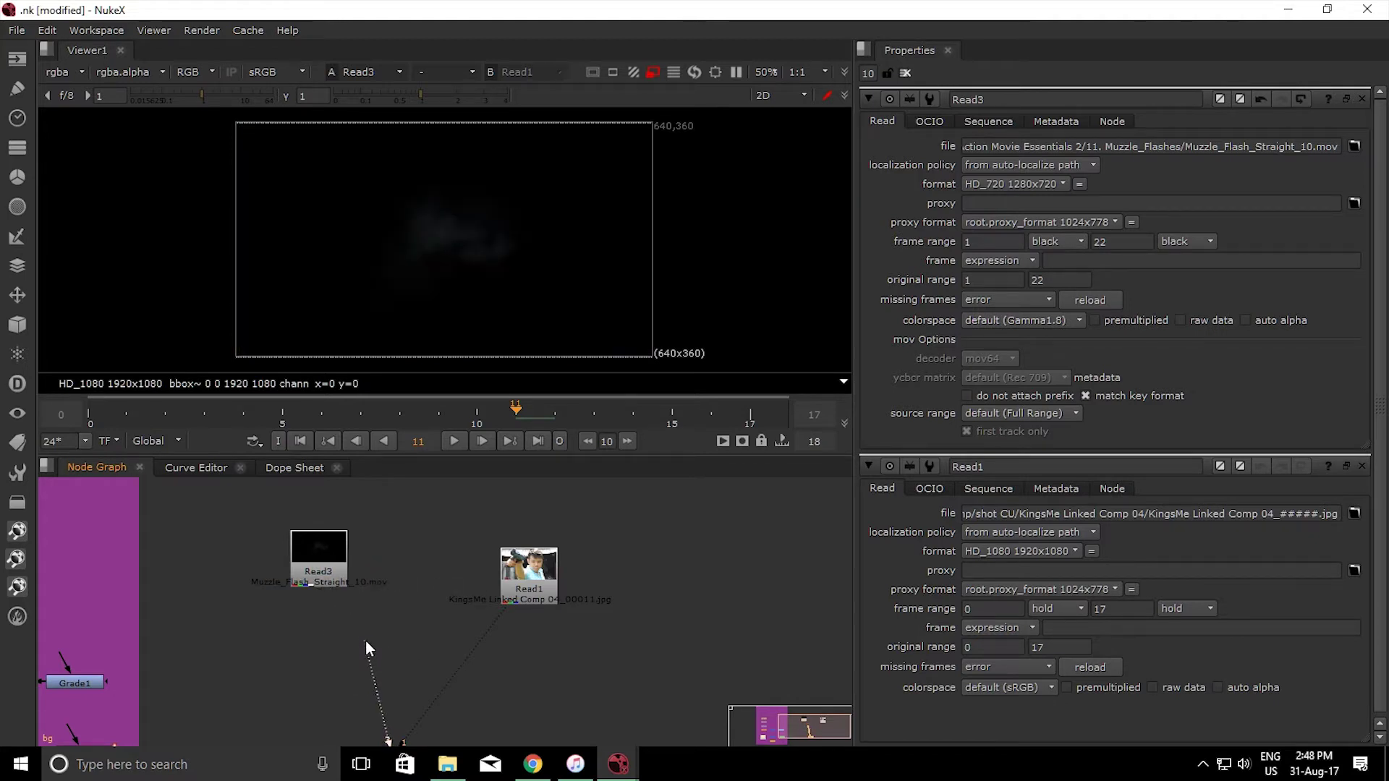
pyautogui.moveTo(332, 595); pyautogui.dragTo(481, 623)
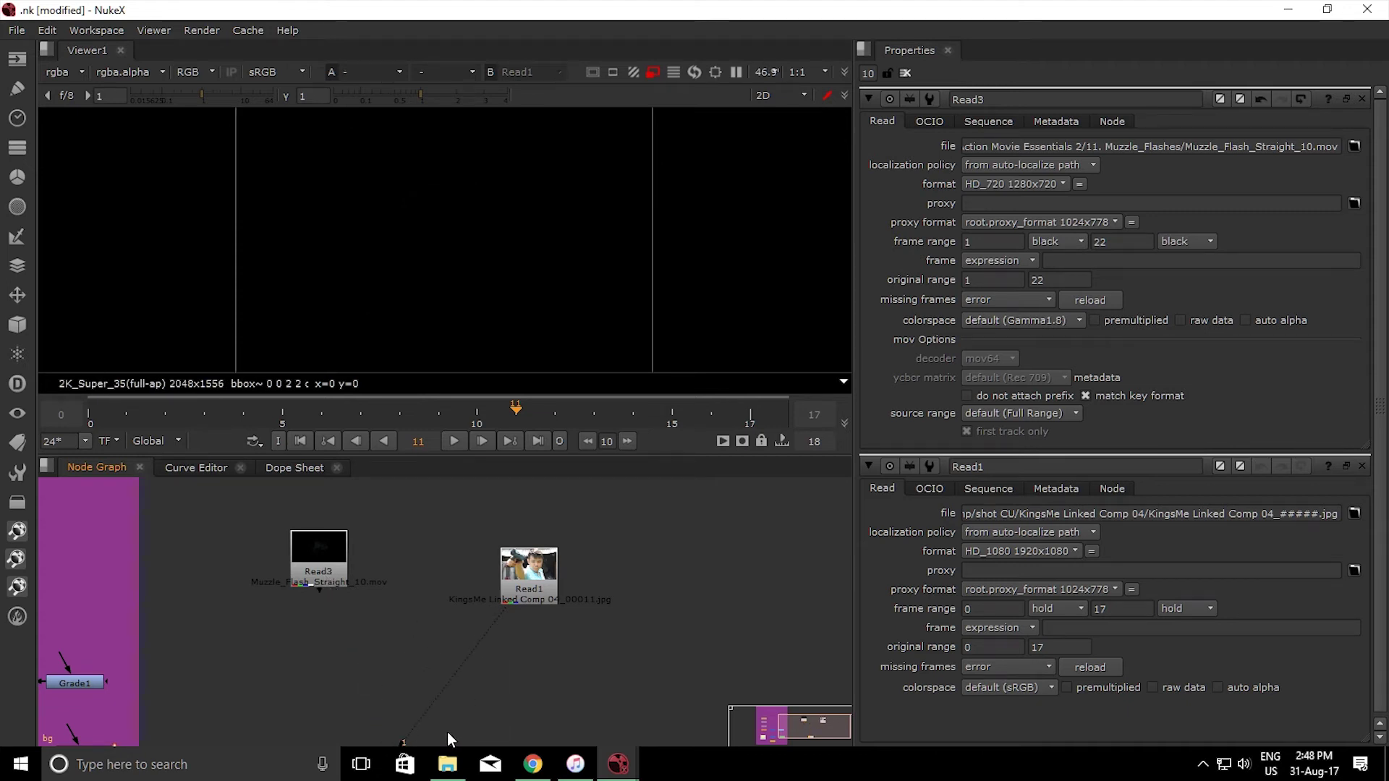
pyautogui.moveTo(532, 589)
pyautogui.mouseDown()
pyautogui.moveTo(531, 540)
pyautogui.moveTo(531, 573)
pyautogui.mouseUp()
pyautogui.press('1')
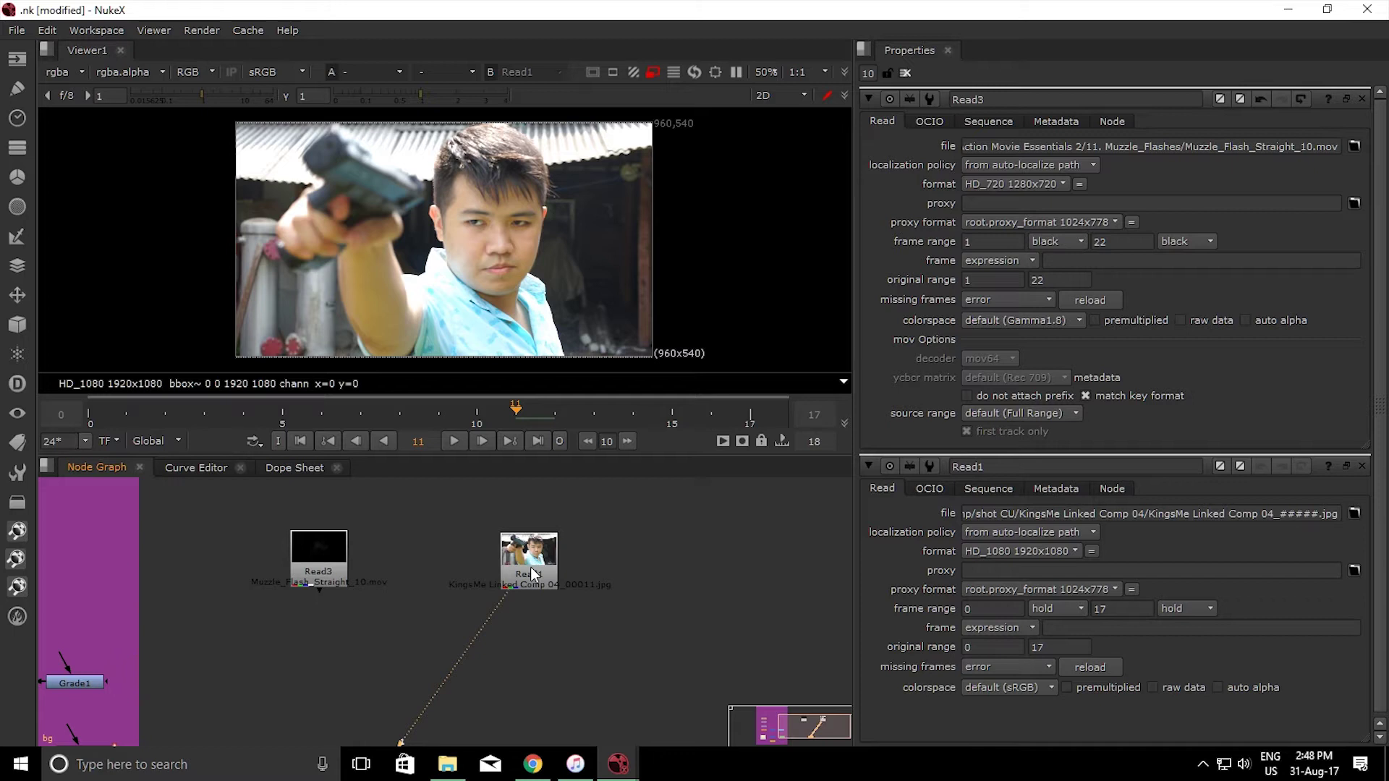
# Add a Merge node and place it between and below the Read3 and Read1 nodes
pyautogui.press('Tab')
pyautogui.write('merg')
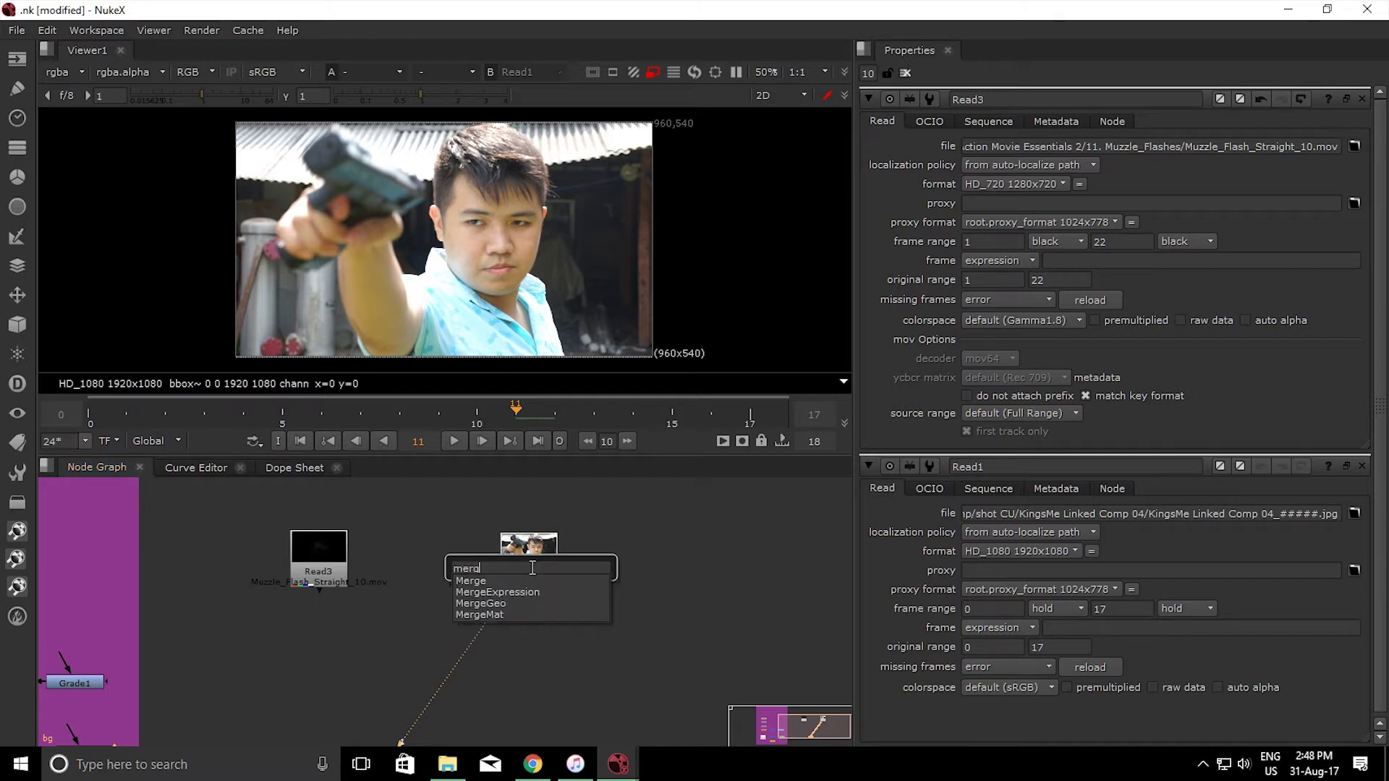
pyautogui.press('Down')
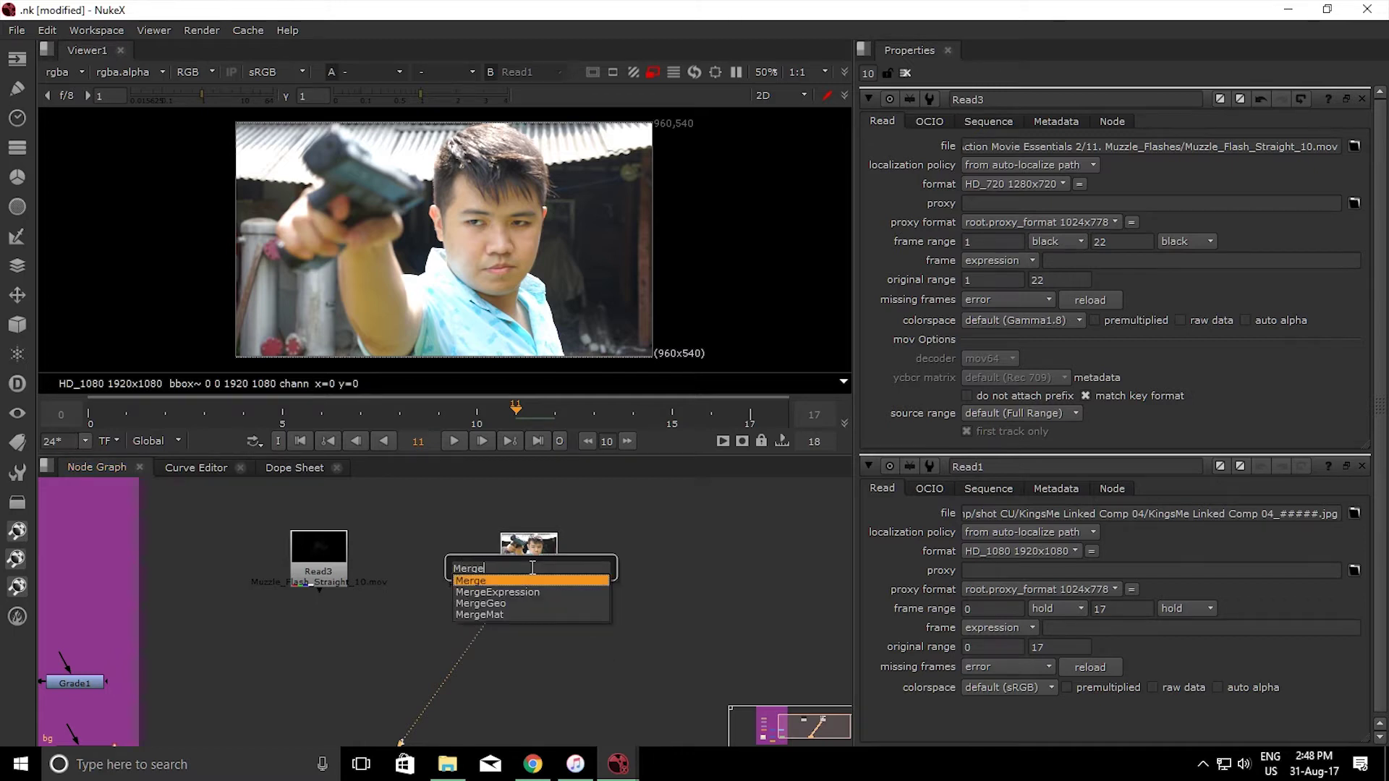
pyautogui.press('Return')
pyautogui.moveTo(531, 567); pyautogui.dragTo(422, 623)
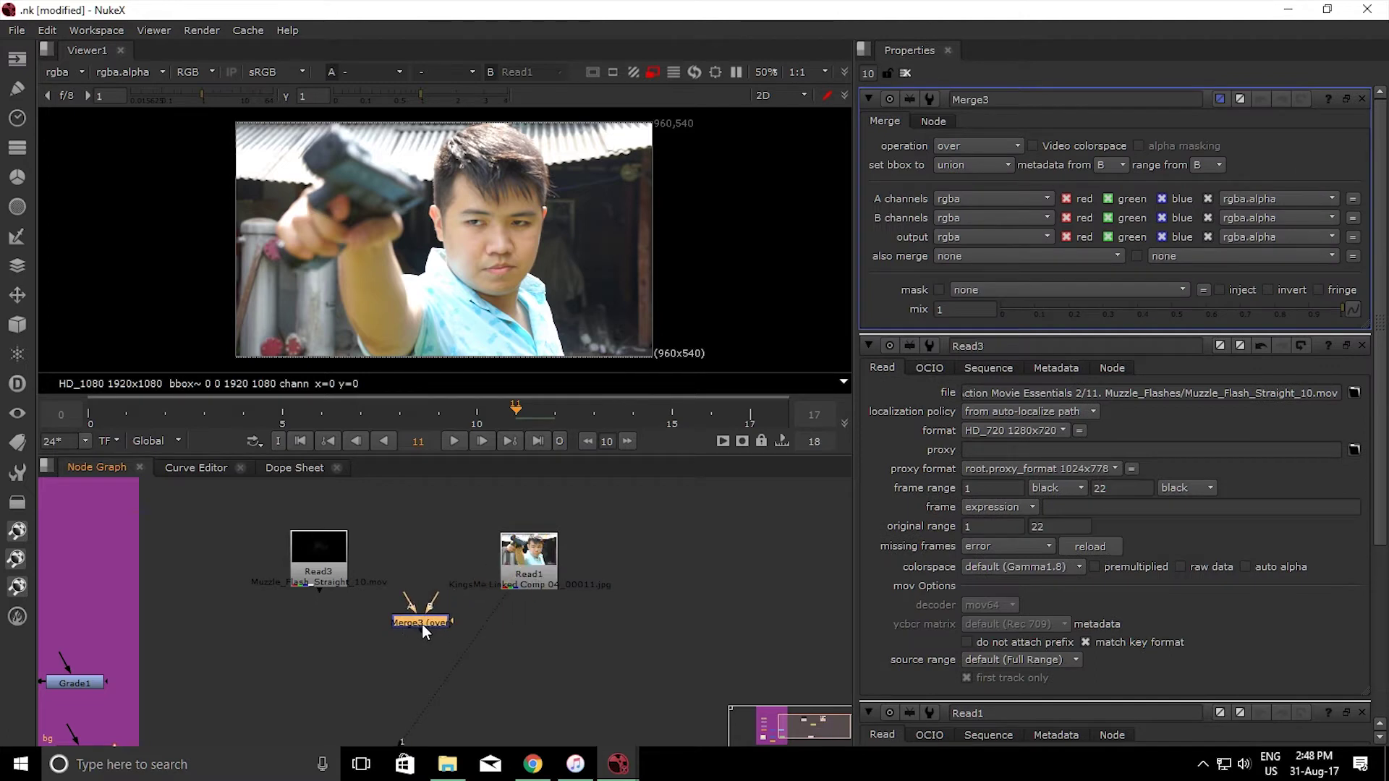
# Connect the Merge node's B input to the Read1 footage and its A input to the Read3 muzzle flash
pyautogui.scroll(3, 434, 604)
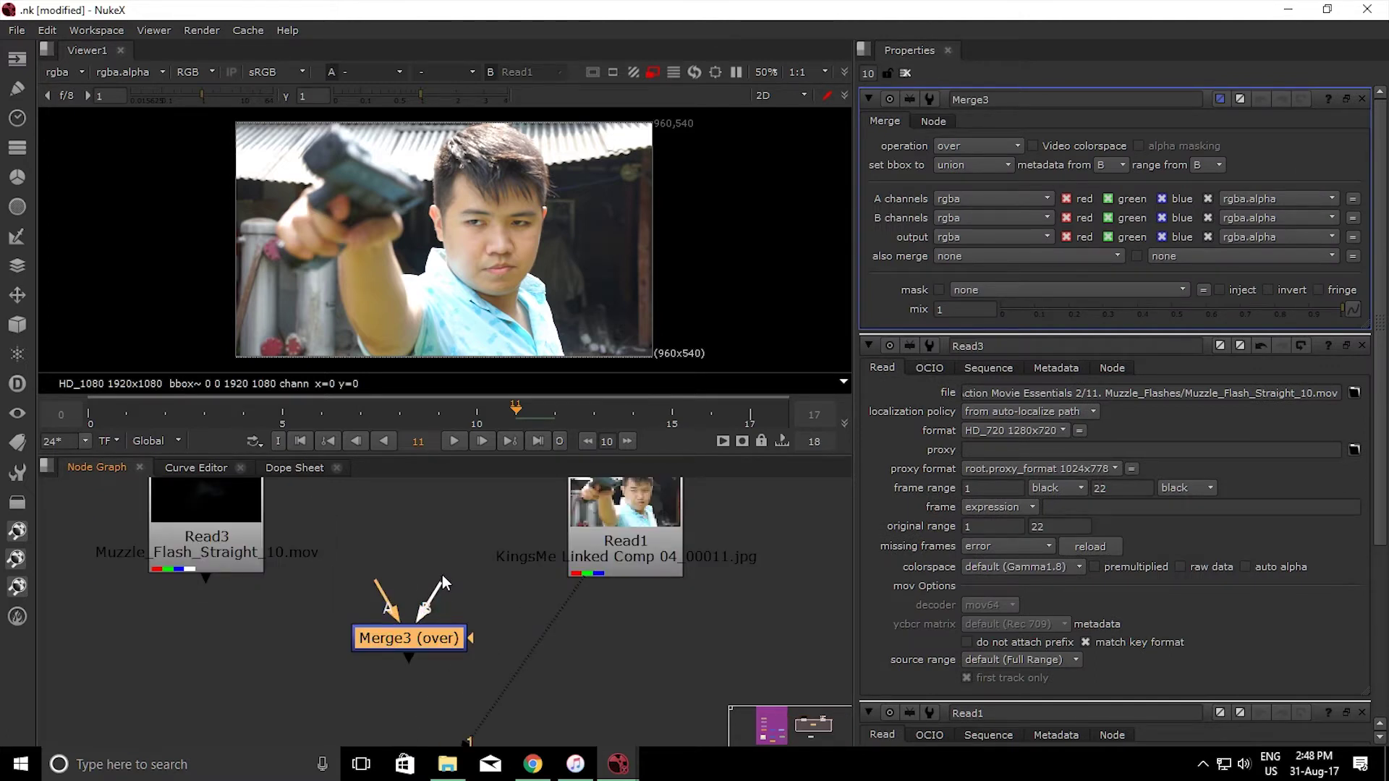
pyautogui.moveTo(376, 582); pyautogui.dragTo(380, 516)
pyautogui.moveTo(475, 636); pyautogui.dragTo(536, 605)
pyautogui.moveTo(437, 586); pyautogui.dragTo(458, 545)
pyautogui.moveTo(440, 583); pyautogui.dragTo(603, 554)
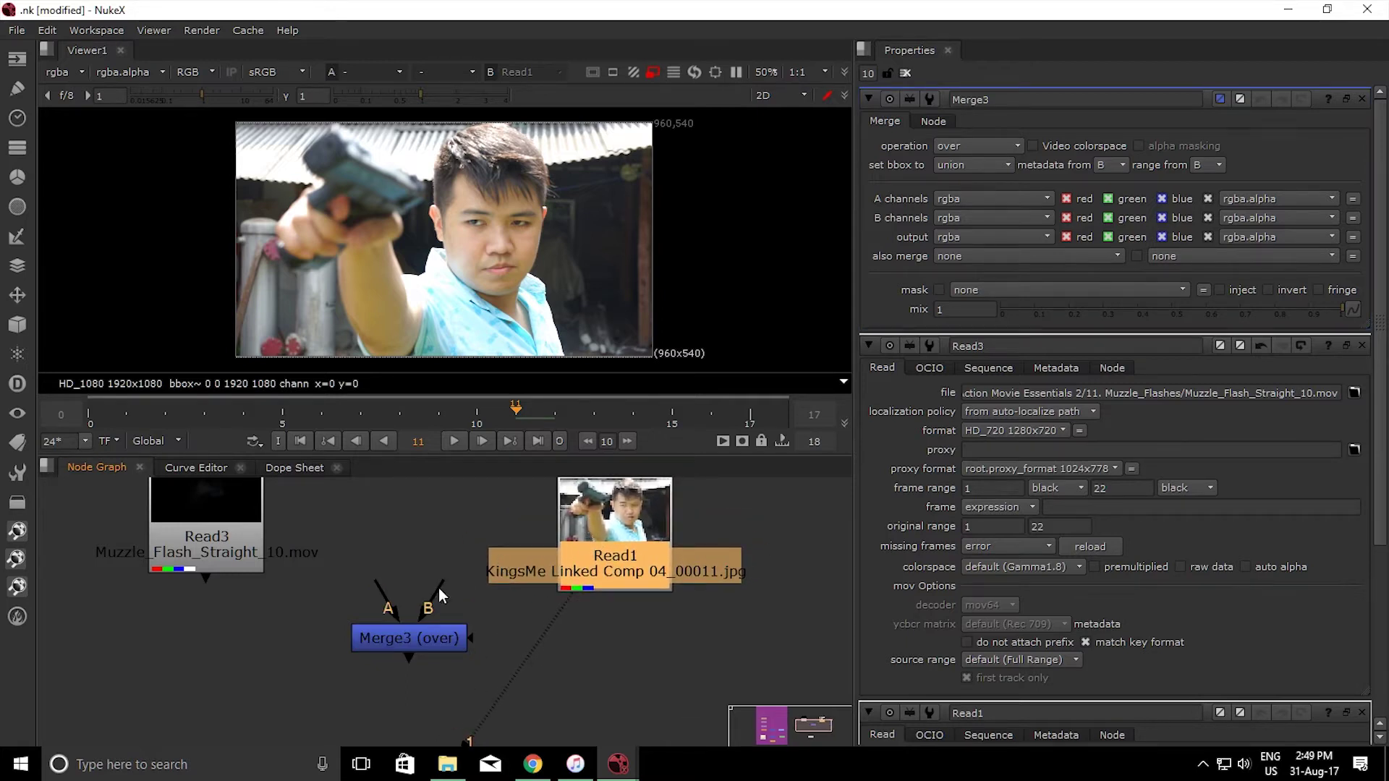
pyautogui.moveTo(438, 587); pyautogui.dragTo(592, 522)
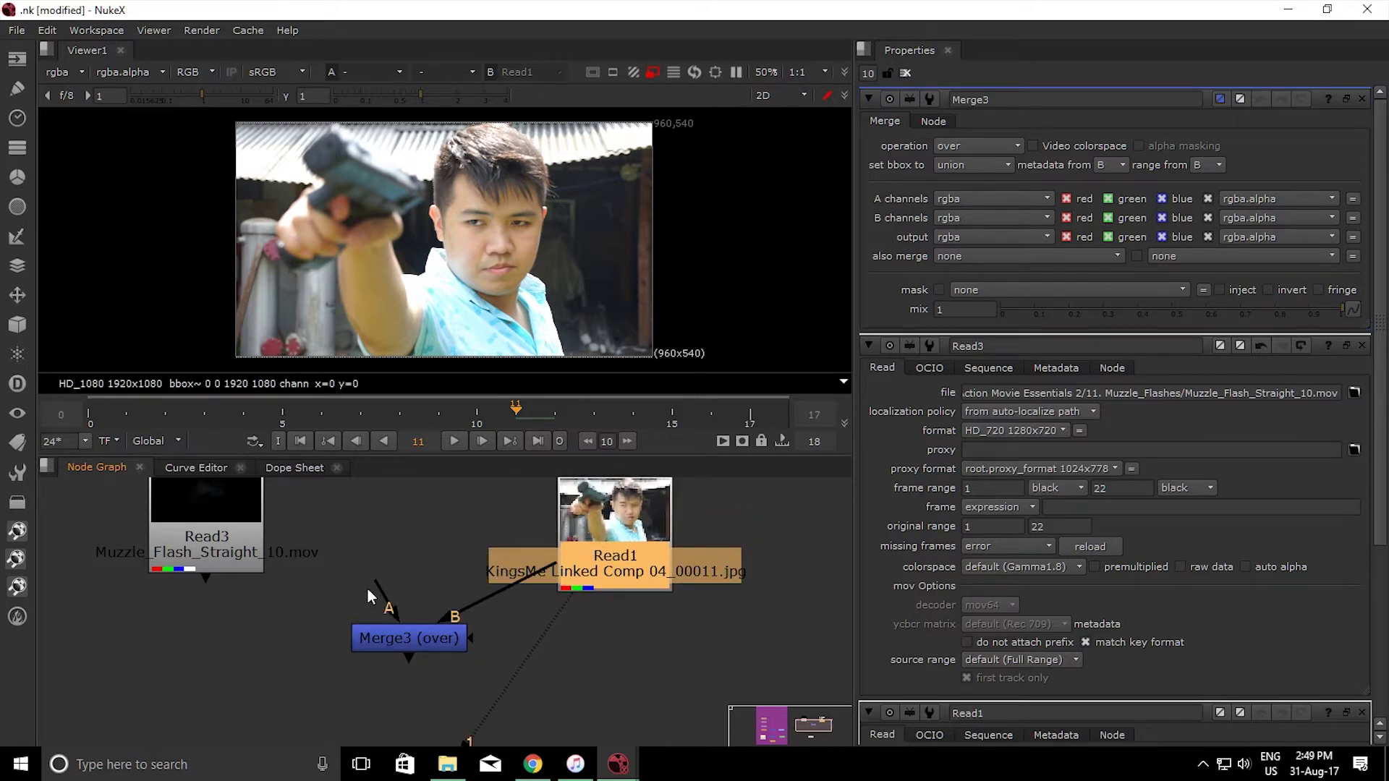
pyautogui.moveTo(371, 585); pyautogui.dragTo(300, 536)
pyautogui.moveTo(378, 586); pyautogui.dragTo(211, 528)
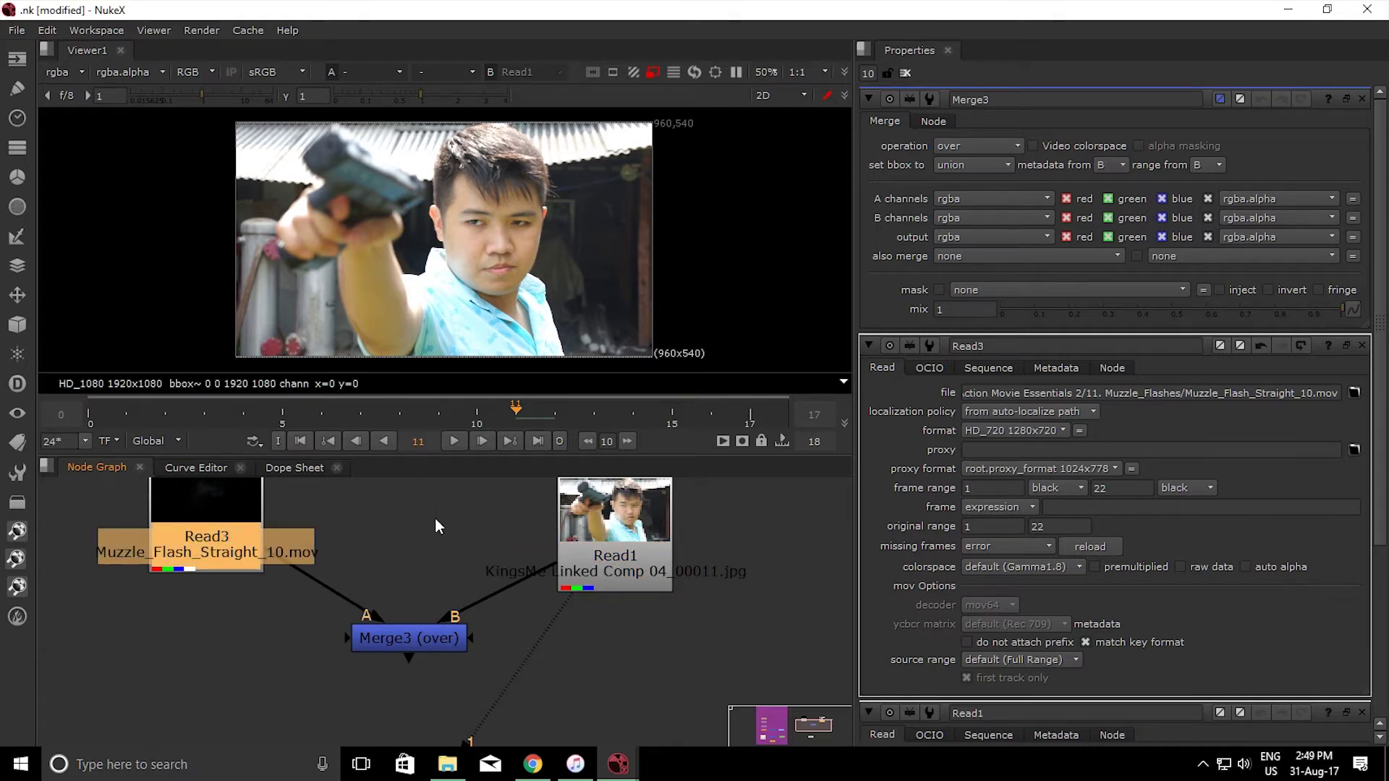
# Reroute the viewer from Read1 to the Merge node, play the merged result, and return to frame 0
pyautogui.click(454, 441)
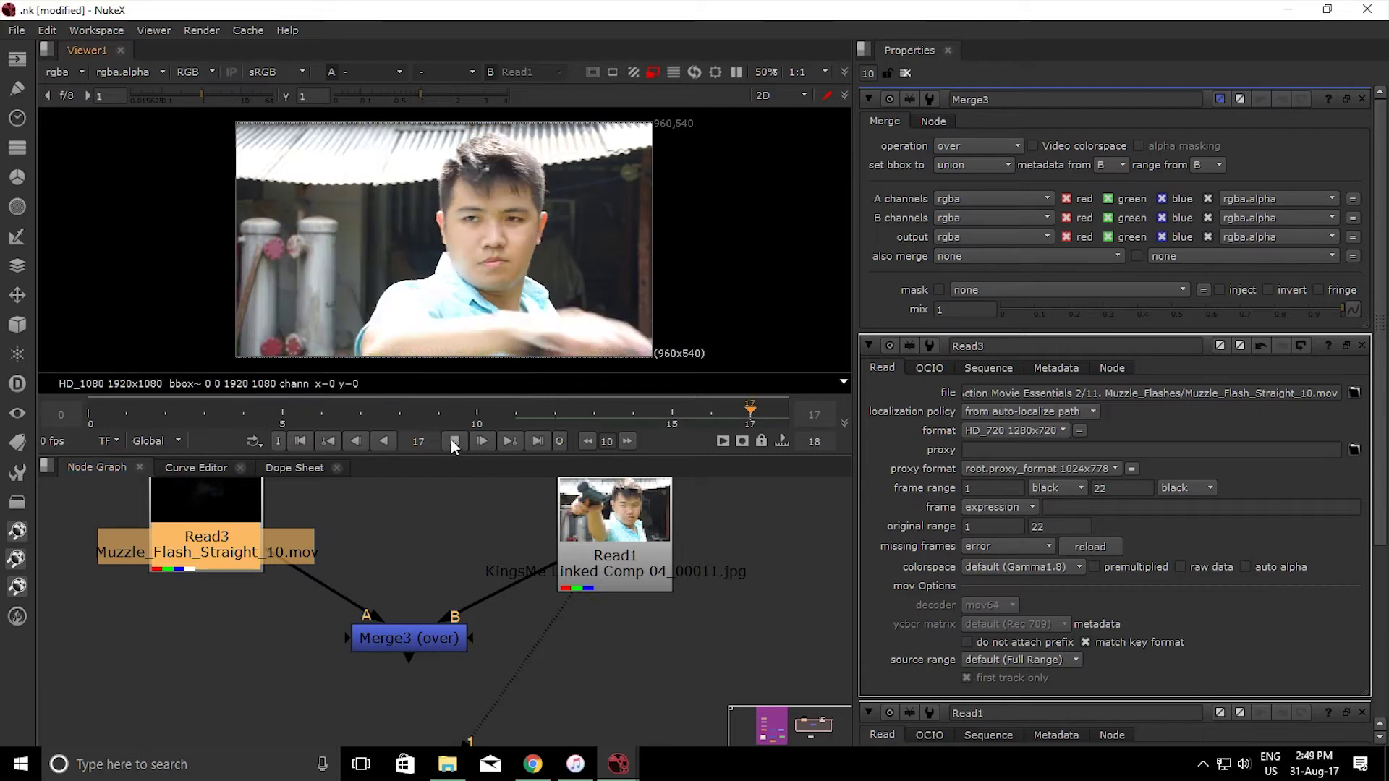
pyautogui.click(450, 441)
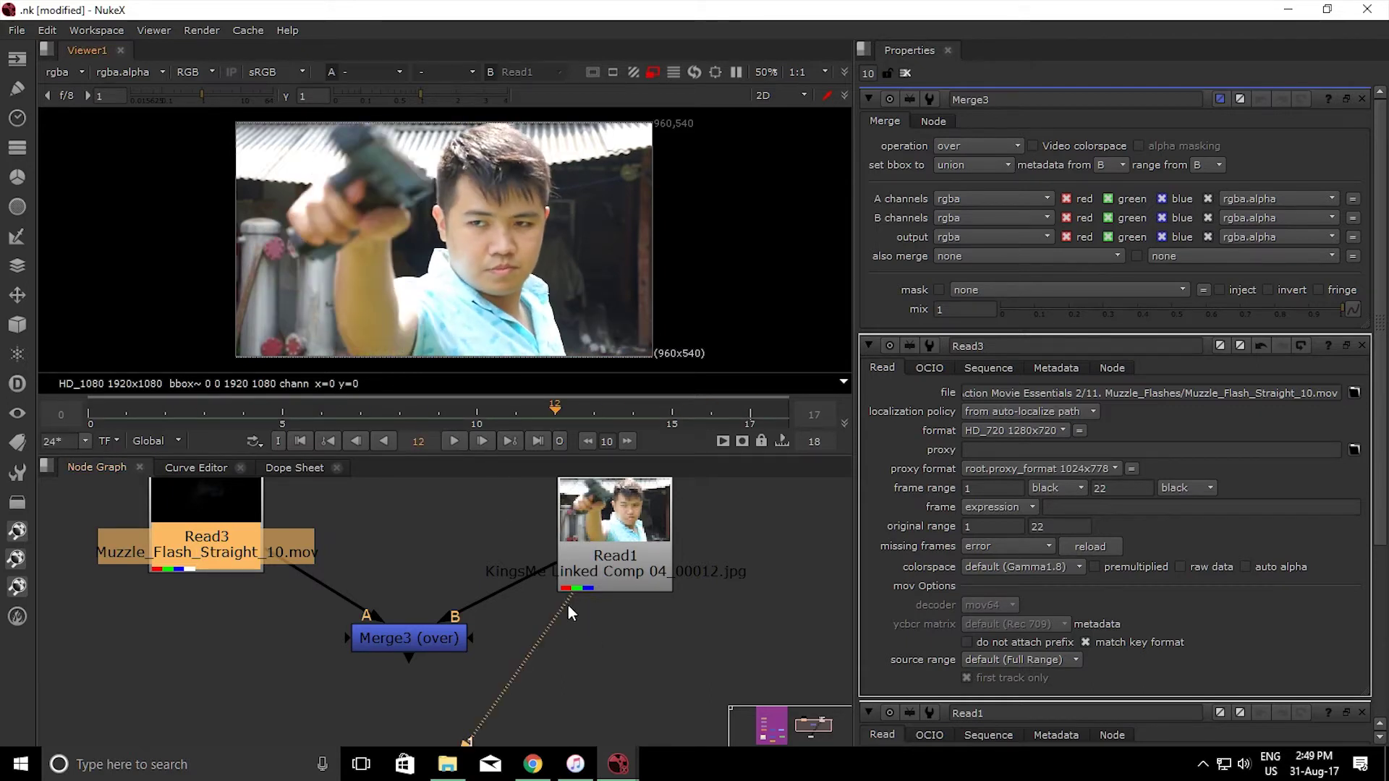
pyautogui.moveTo(567, 596); pyautogui.dragTo(398, 640)
pyautogui.click(398, 640)
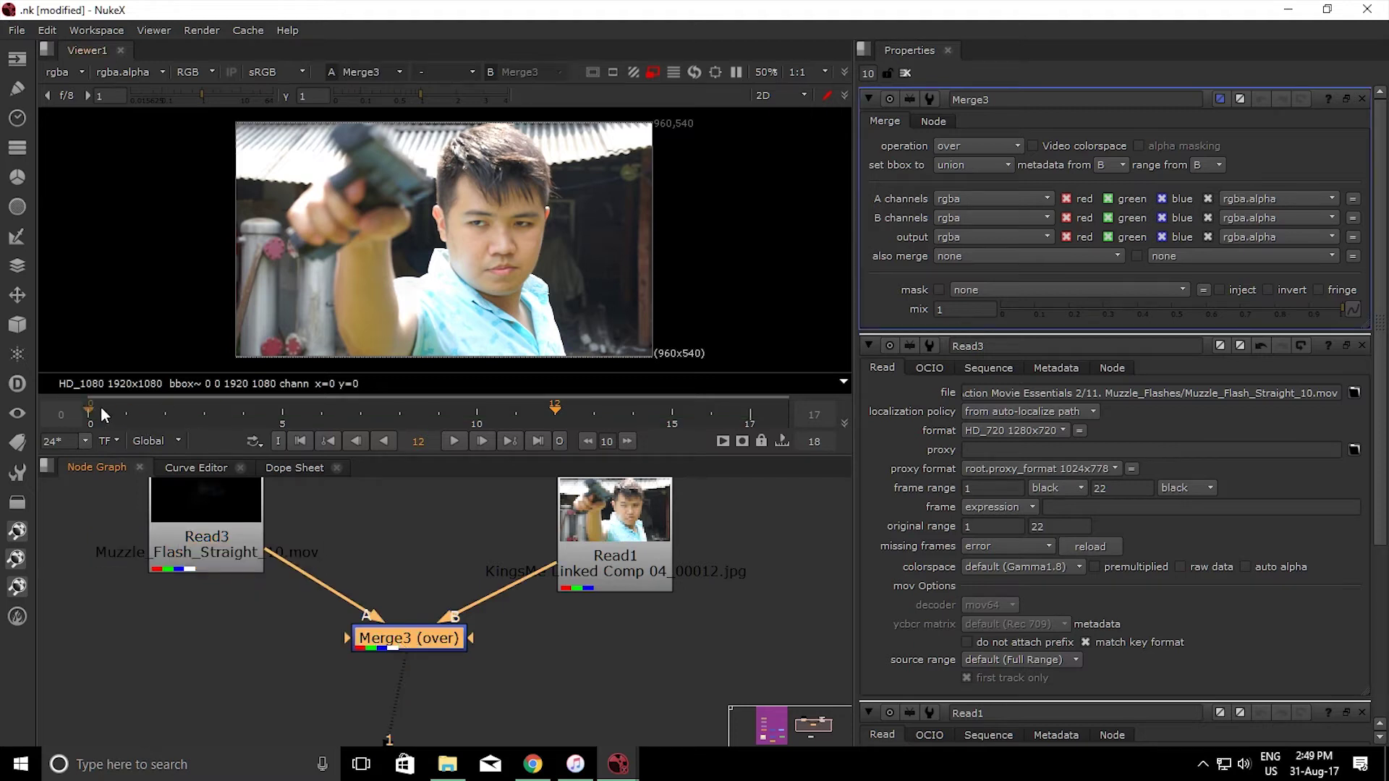
pyautogui.click(447, 440)
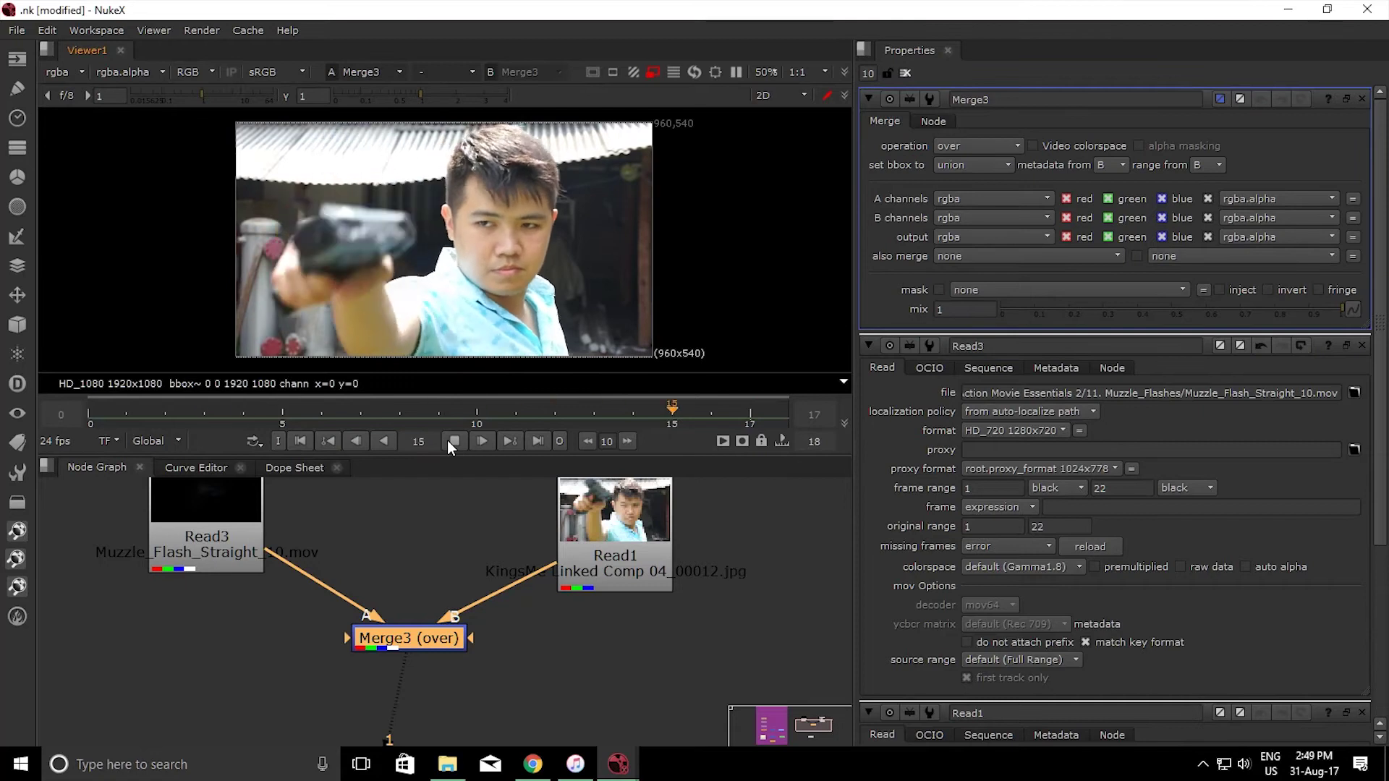
pyautogui.click(453, 438)
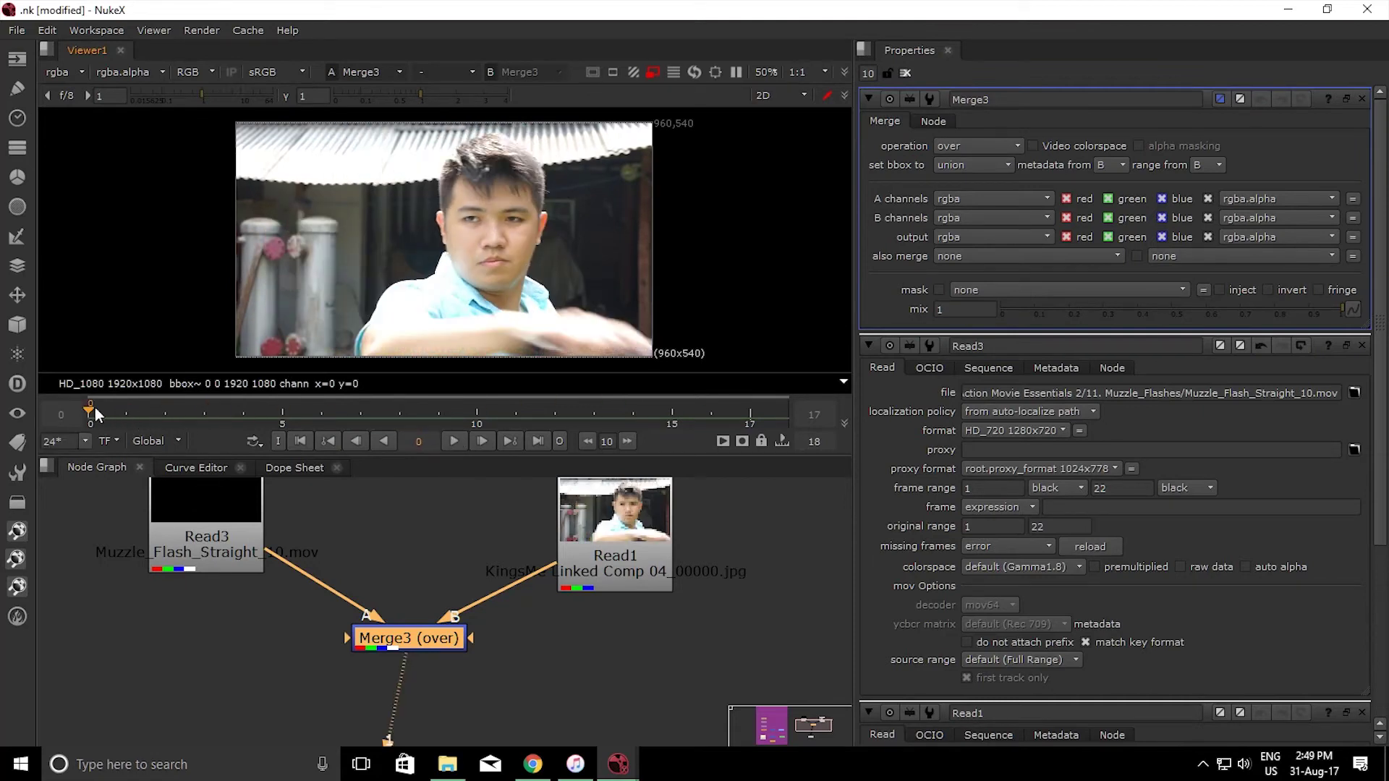
pyautogui.moveTo(94, 406)
pyautogui.mouseDown()
pyautogui.moveTo(354, 414)
pyautogui.moveTo(89, 414)
pyautogui.mouseUp()
# Reposition the Read1 footage node above the Merge node's B side to make room in the tree
pyautogui.click(207, 506)
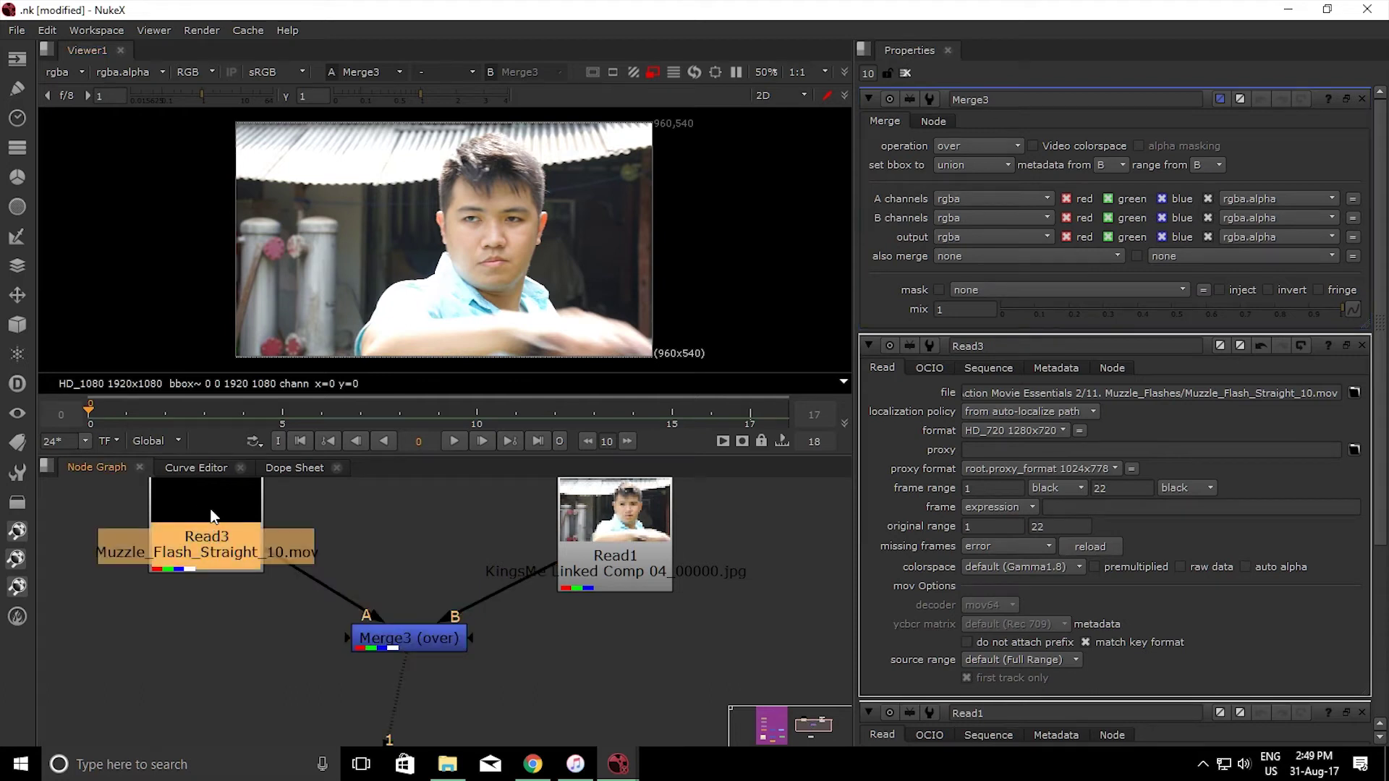
pyautogui.click(592, 532)
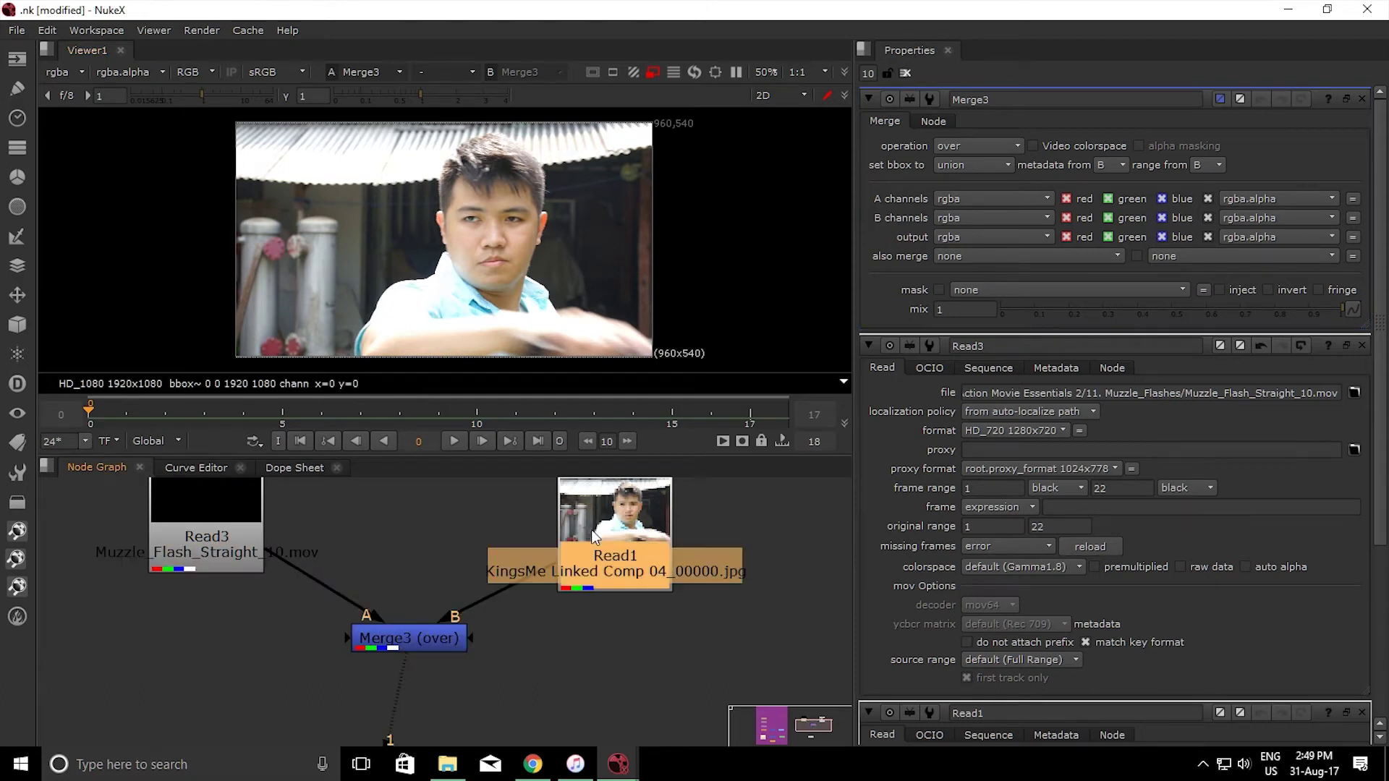
pyautogui.moveTo(591, 530); pyautogui.dragTo(606, 493)
pyautogui.scroll(-3, 600, 561)
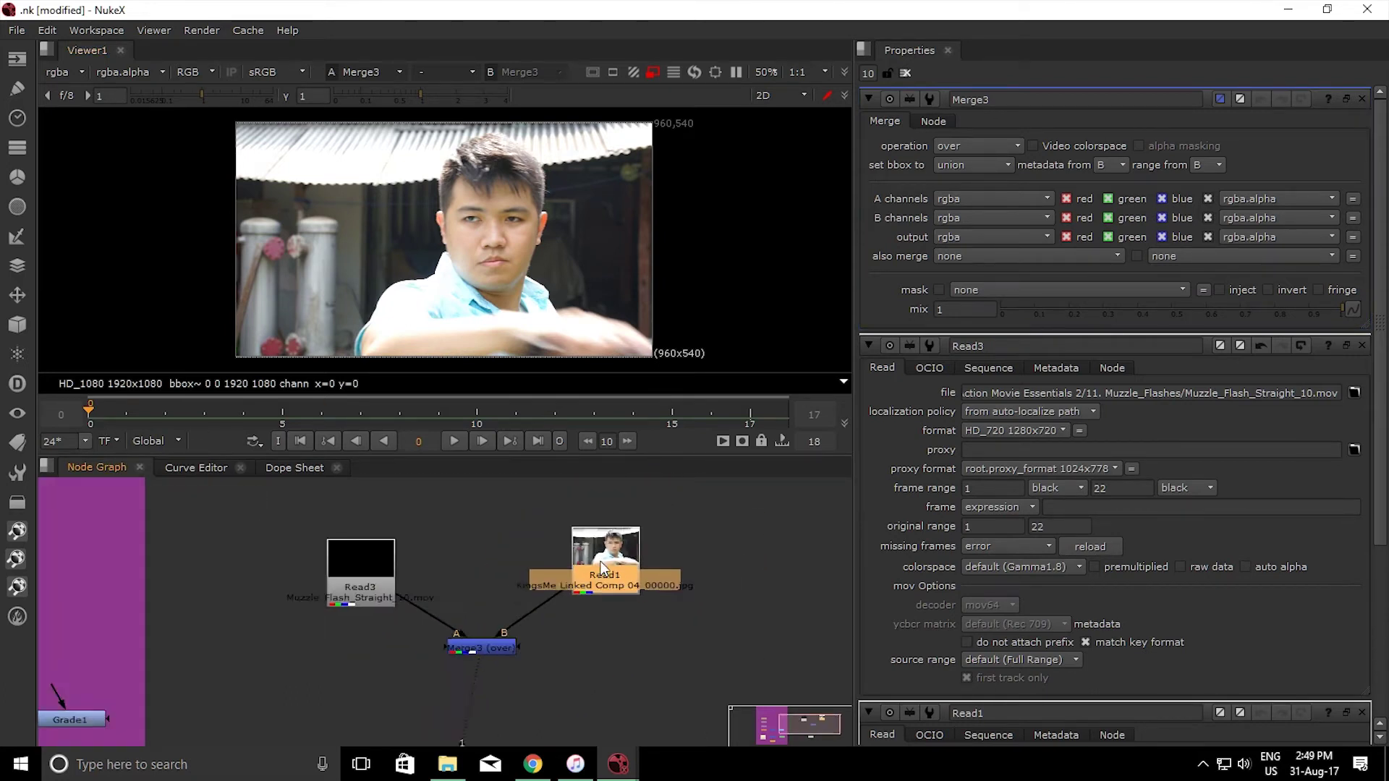
pyautogui.scroll(-1, 601, 561)
pyautogui.moveTo(601, 562); pyautogui.dragTo(605, 618)
pyautogui.moveTo(425, 563); pyautogui.dragTo(411, 659, button='middle')
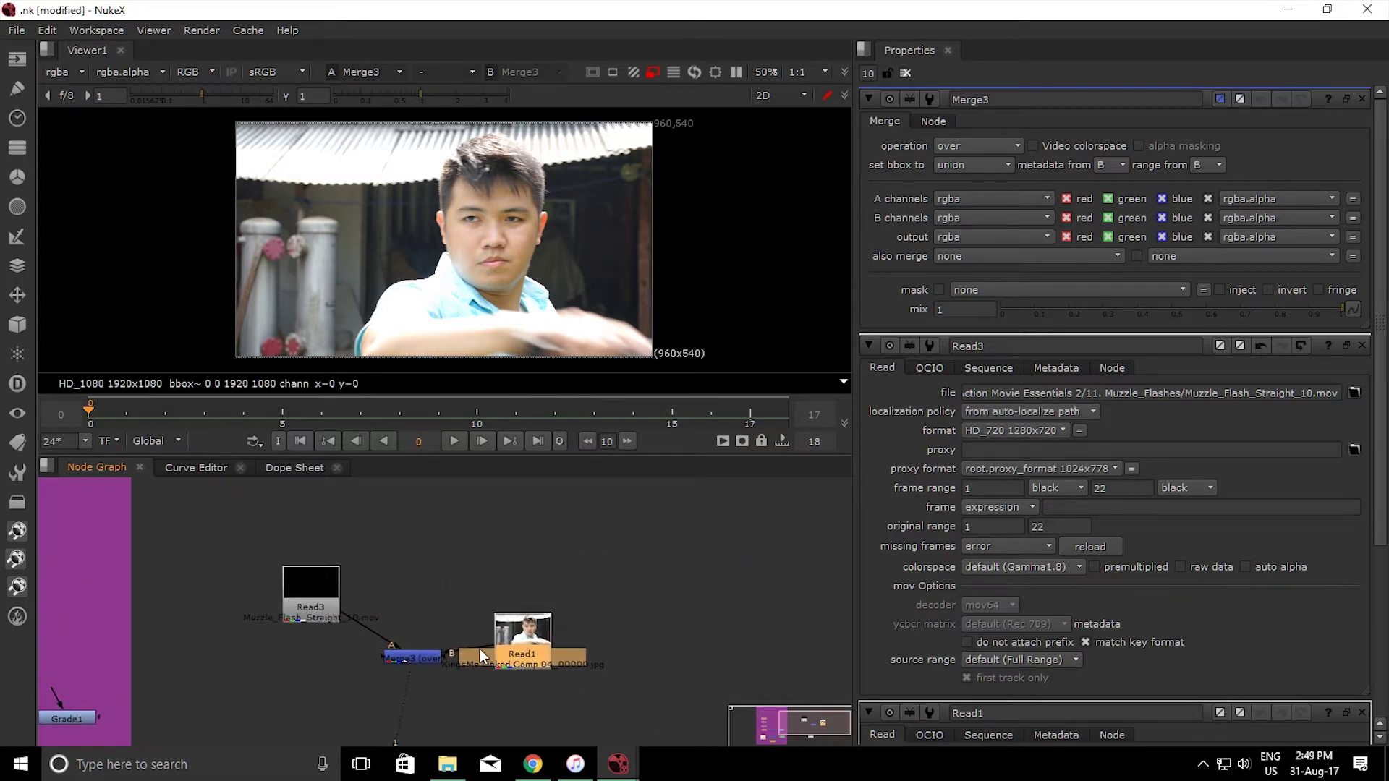
pyautogui.scroll(4, 479, 648)
pyautogui.moveTo(549, 590); pyautogui.dragTo(554, 515)
pyautogui.moveTo(554, 515); pyautogui.dragTo(547, 631, button='middle')
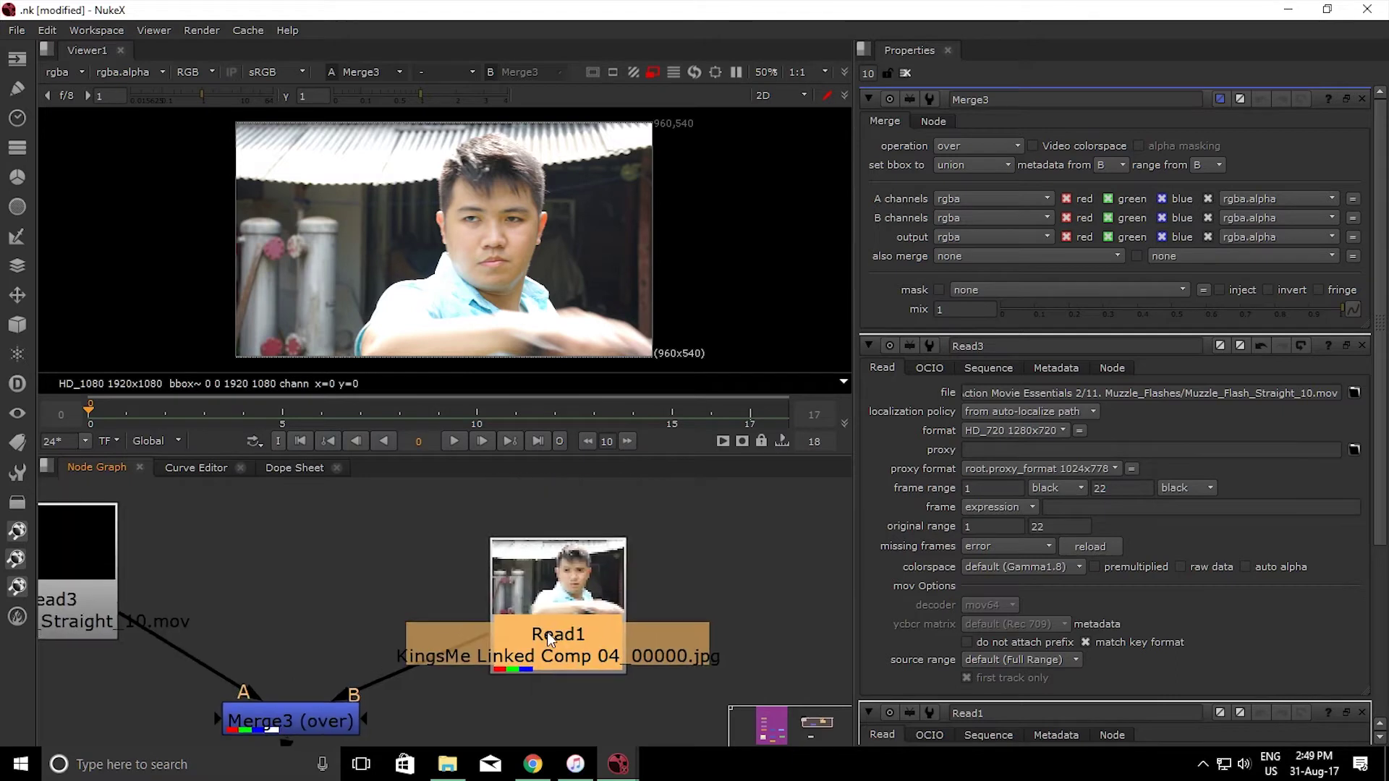
# Insert a Grade node between Read1 and the Merge node's B input, leaving a gap below Read1
pyautogui.press('Tab')
pyautogui.write('grade')
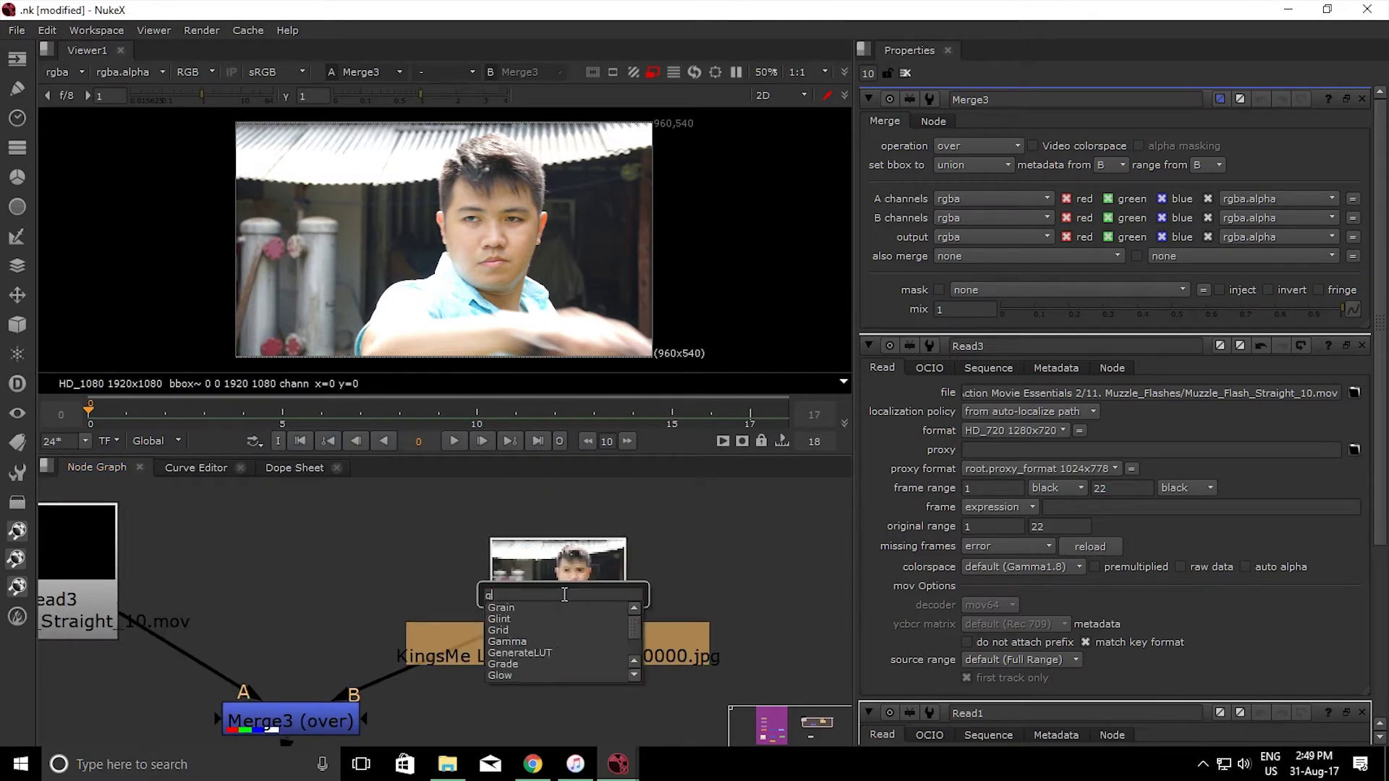
pyautogui.press('Return')
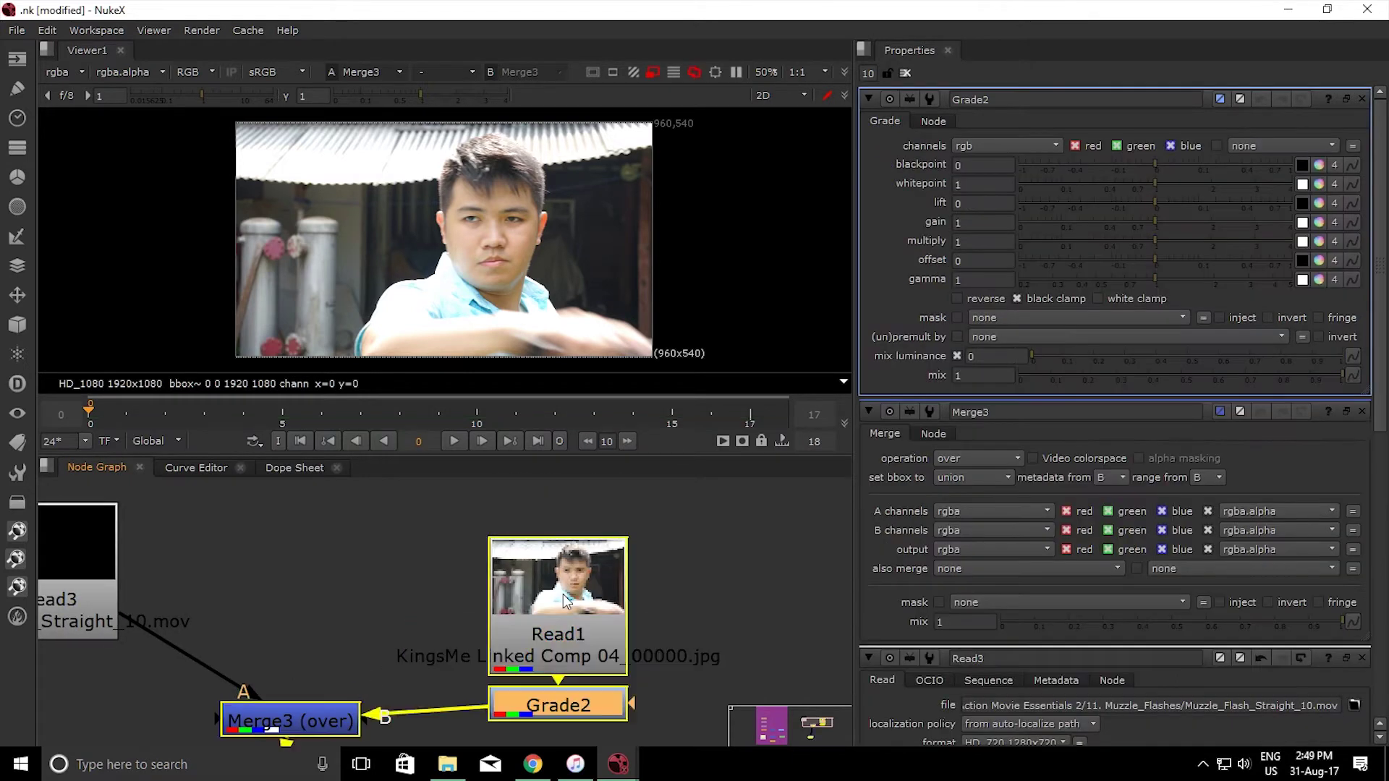
pyautogui.scroll(-2, 563, 594)
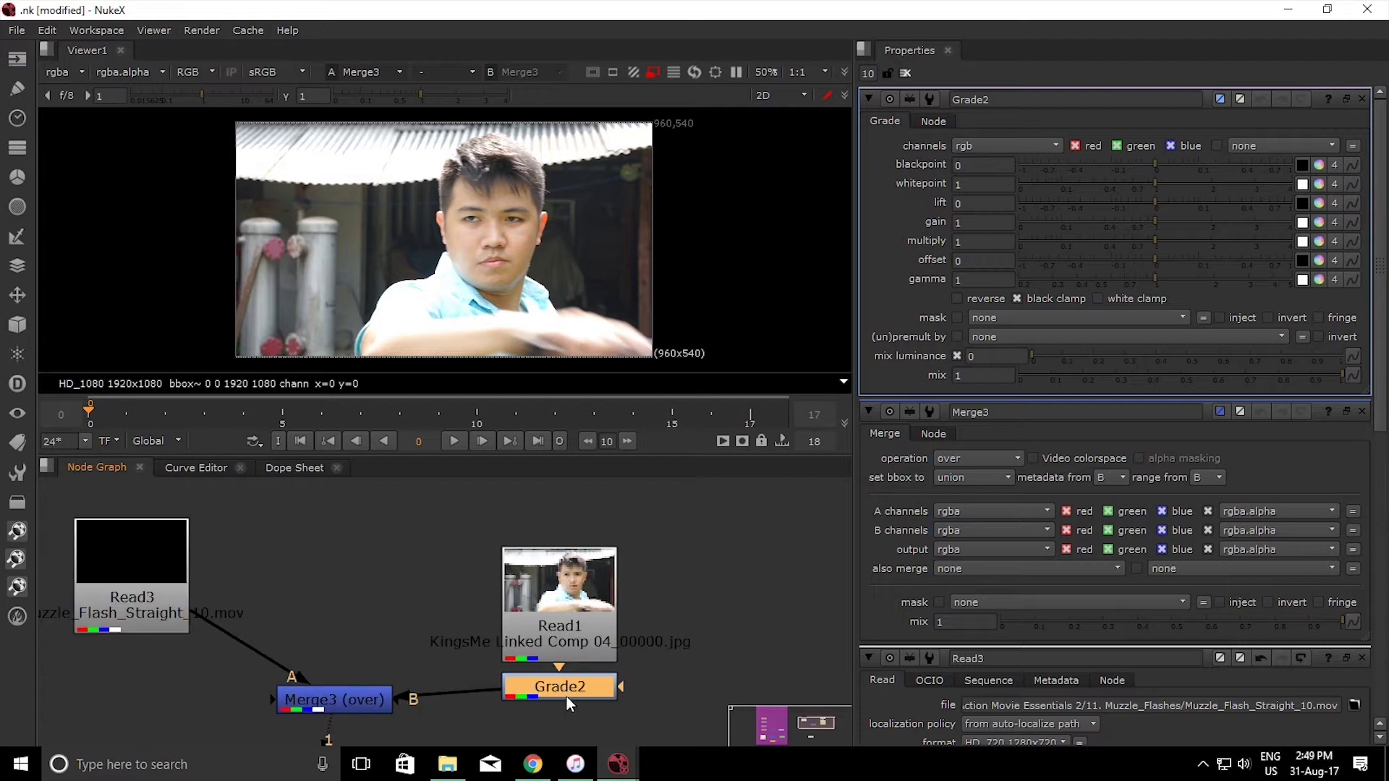
pyautogui.moveTo(566, 696); pyautogui.dragTo(564, 705)
pyautogui.moveTo(558, 622); pyautogui.dragTo(557, 581)
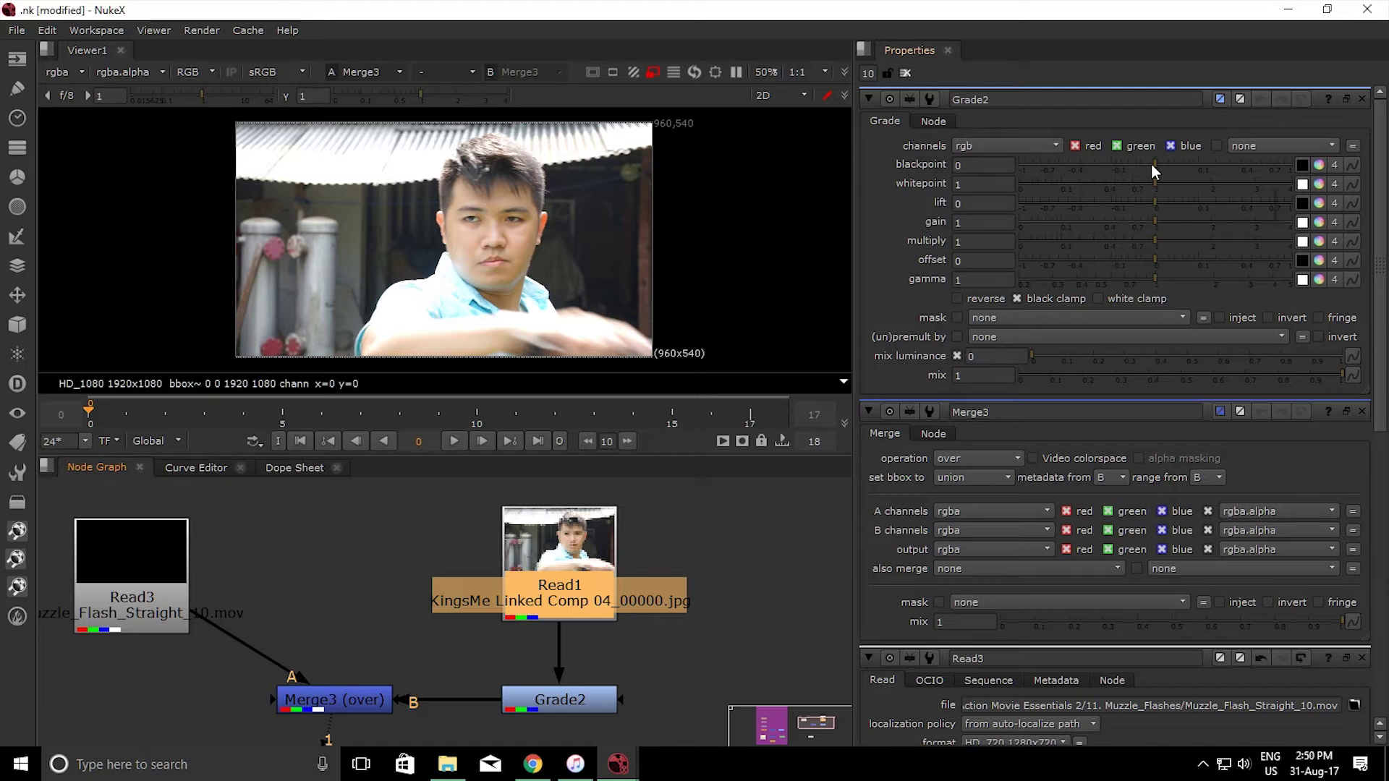
pyautogui.moveTo(1153, 166); pyautogui.dragTo(1138, 192)
pyautogui.hotkey('ctrl', 'z')
pyautogui.hotkey('ctrl', 'z')
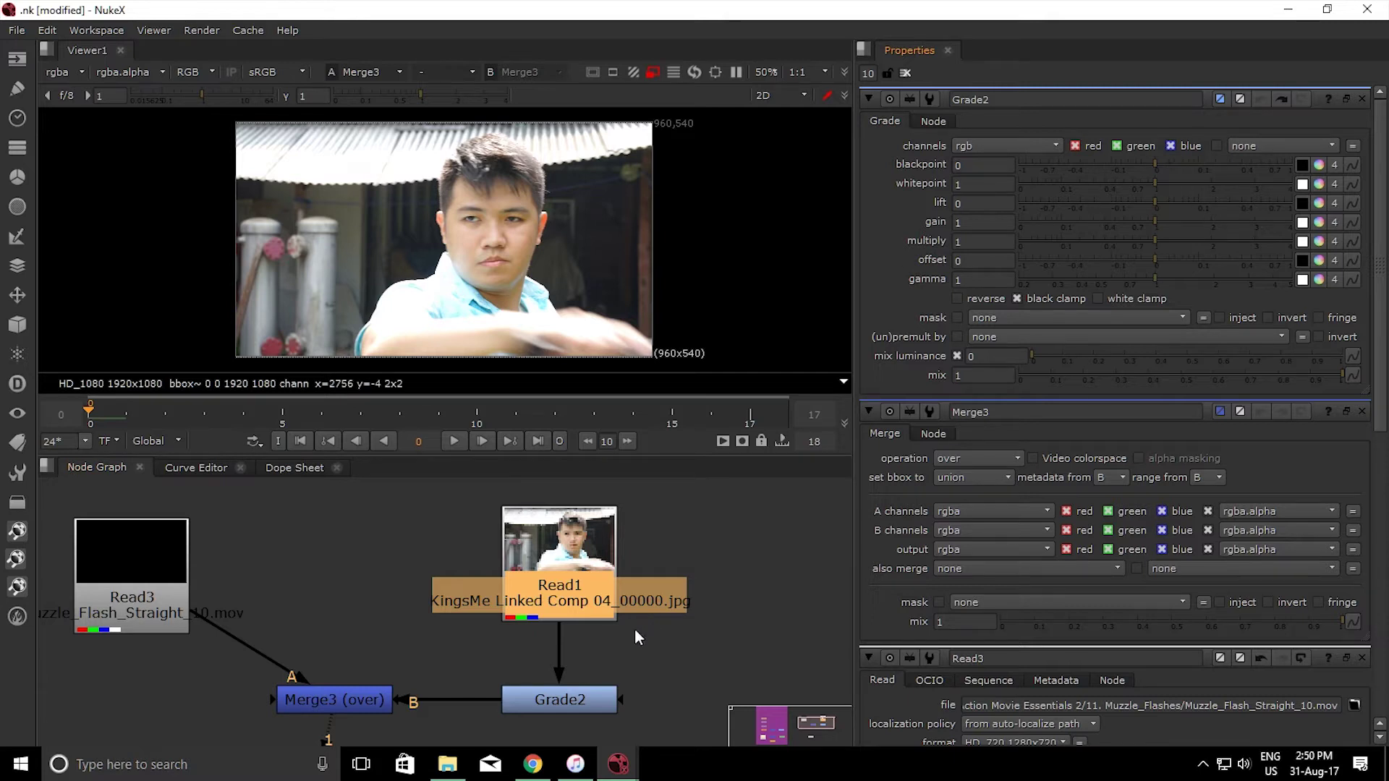
# Reopen the properties of Read1 and Grade2, and place Grade2 directly below Read1, higher than the Merge node
pyautogui.doubleClick(562, 536)
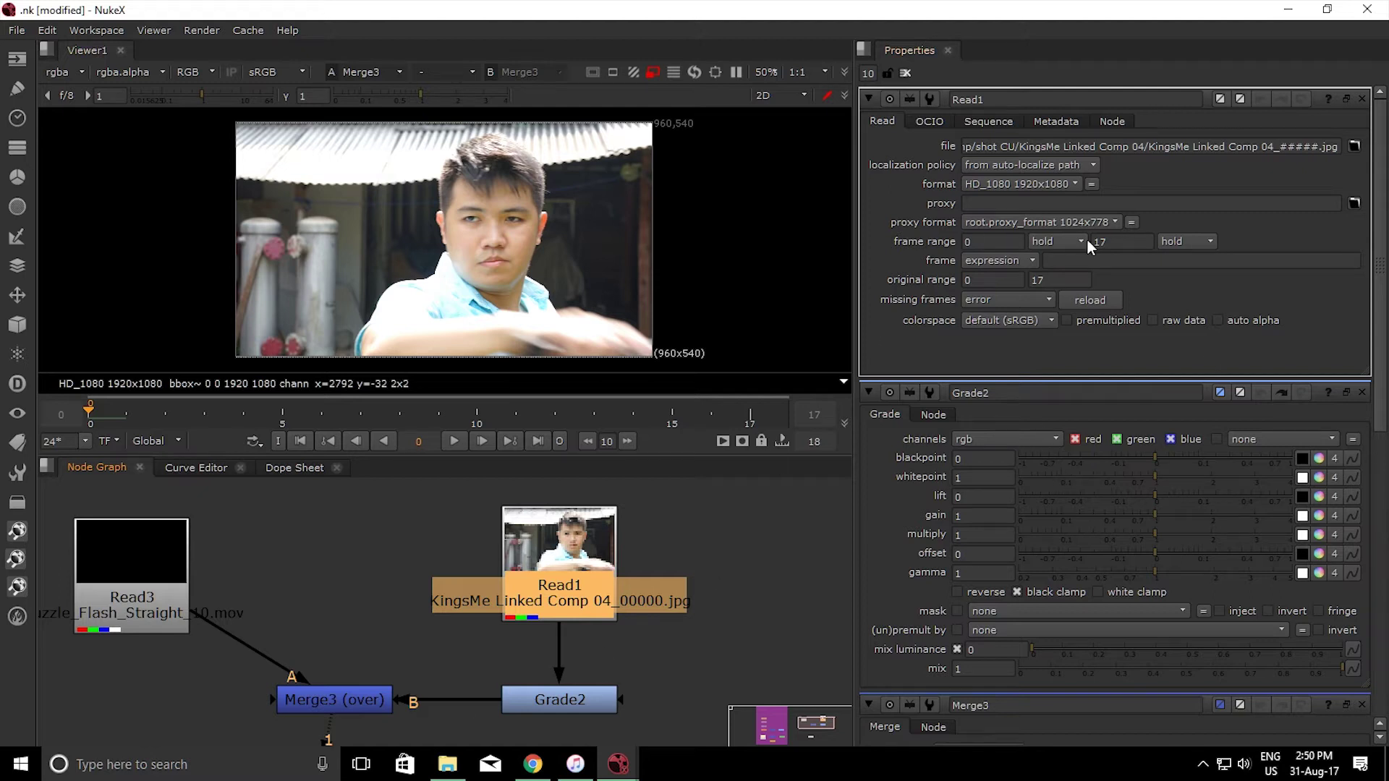
pyautogui.doubleClick(553, 707)
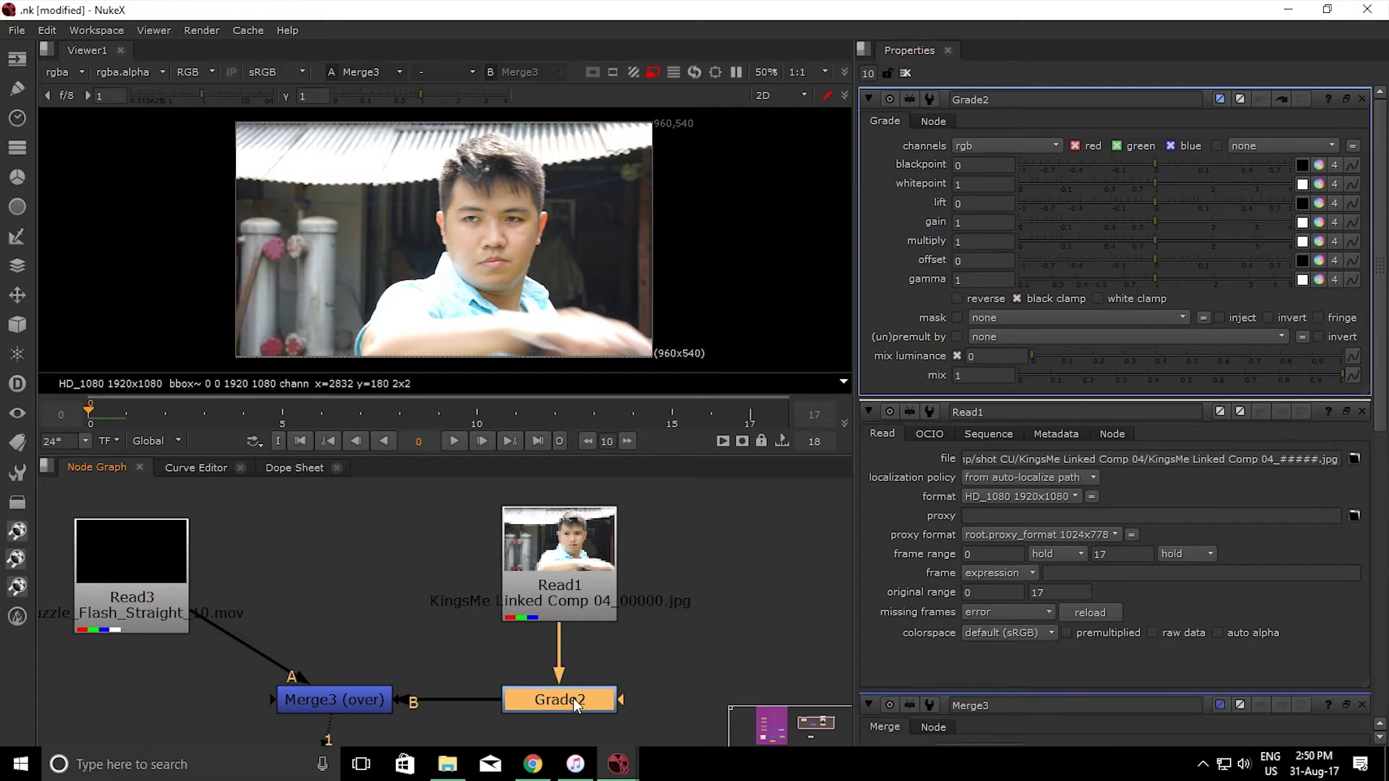
pyautogui.moveTo(569, 697); pyautogui.dragTo(577, 554)
pyautogui.moveTo(593, 557); pyautogui.dragTo(594, 631, button='middle')
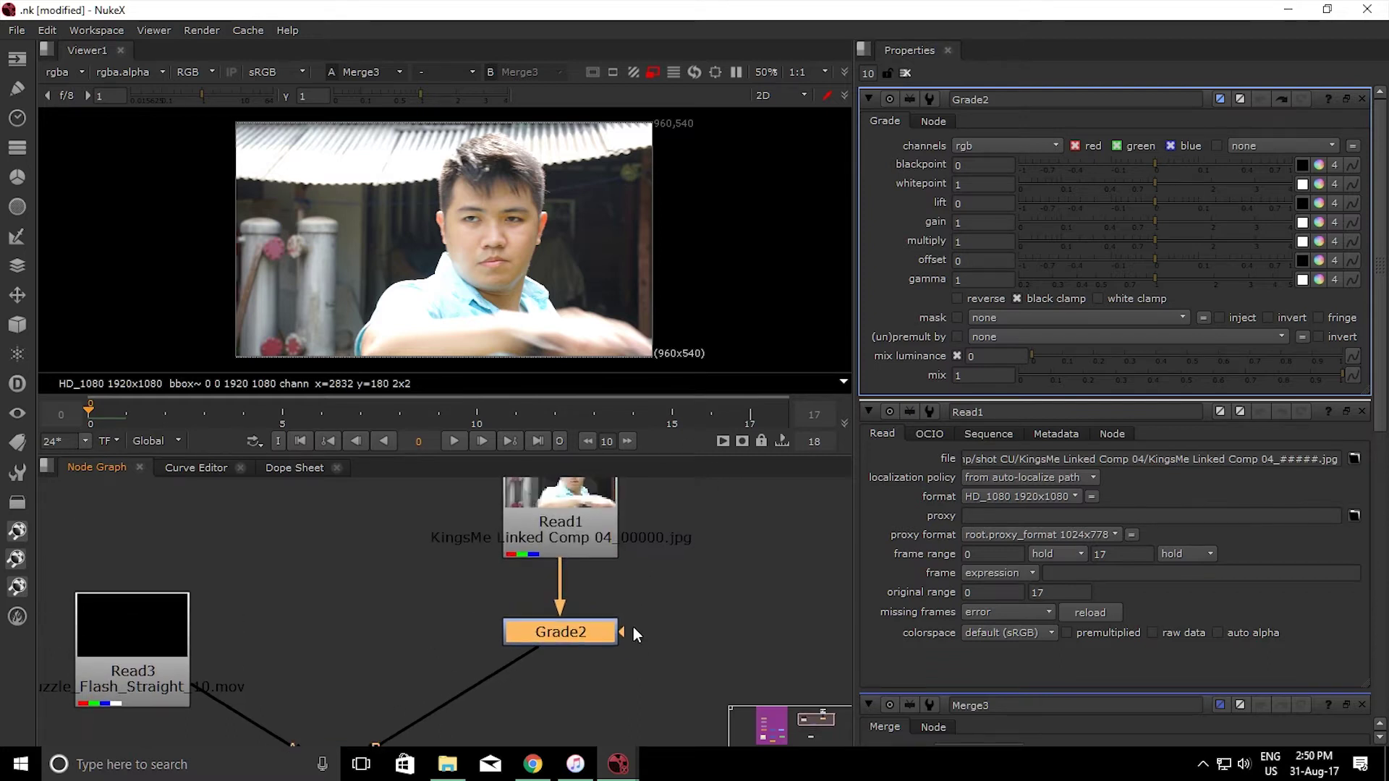
# Grade the Read1 footage with gamma 0.79, offset 0.004, multiply 0.94 and gain 0.9
pyautogui.moveTo(1155, 282); pyautogui.dragTo(1150, 244)
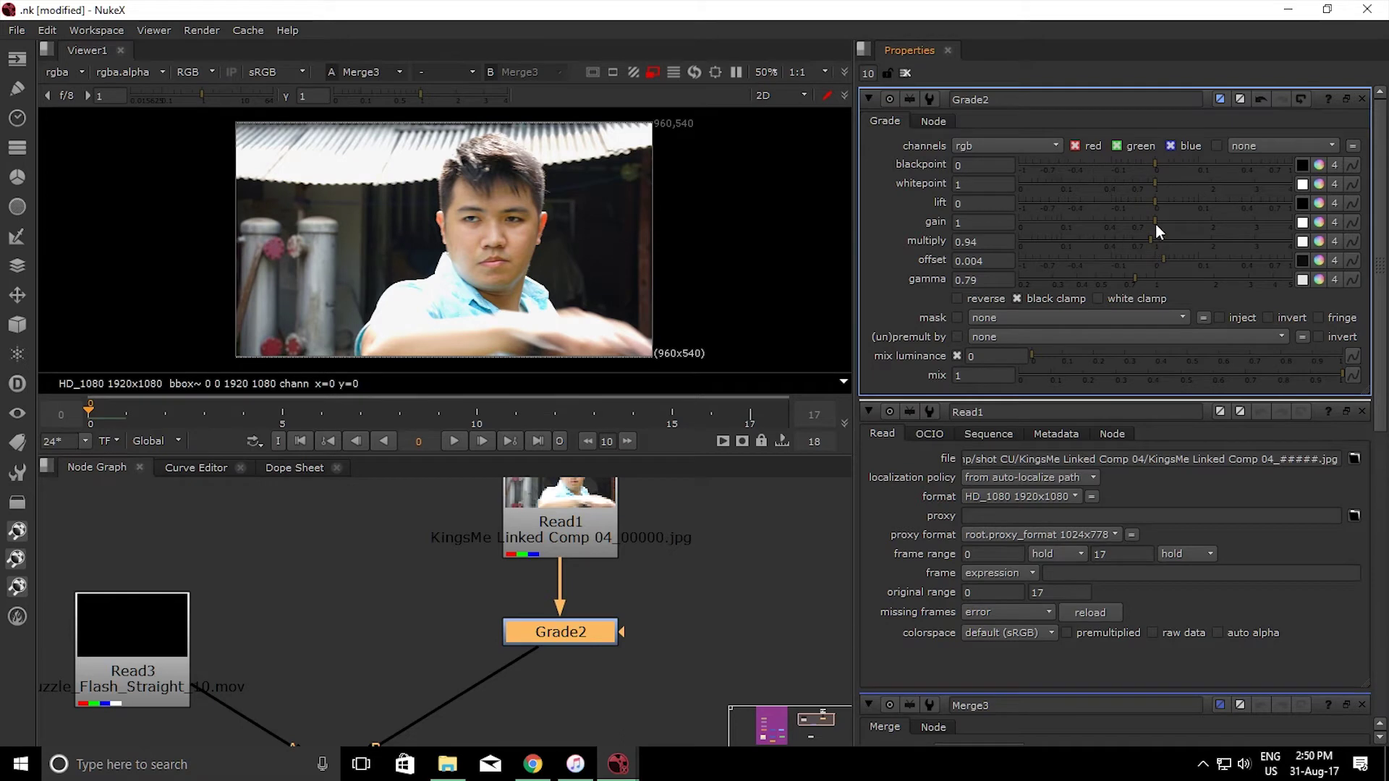
pyautogui.moveTo(1156, 224); pyautogui.dragTo(1148, 227)
# Bring the existing muzzle flash tree on the purple backdrop into view beside the new nodes
pyautogui.moveTo(685, 576); pyautogui.dragTo(770, 554, button='middle')
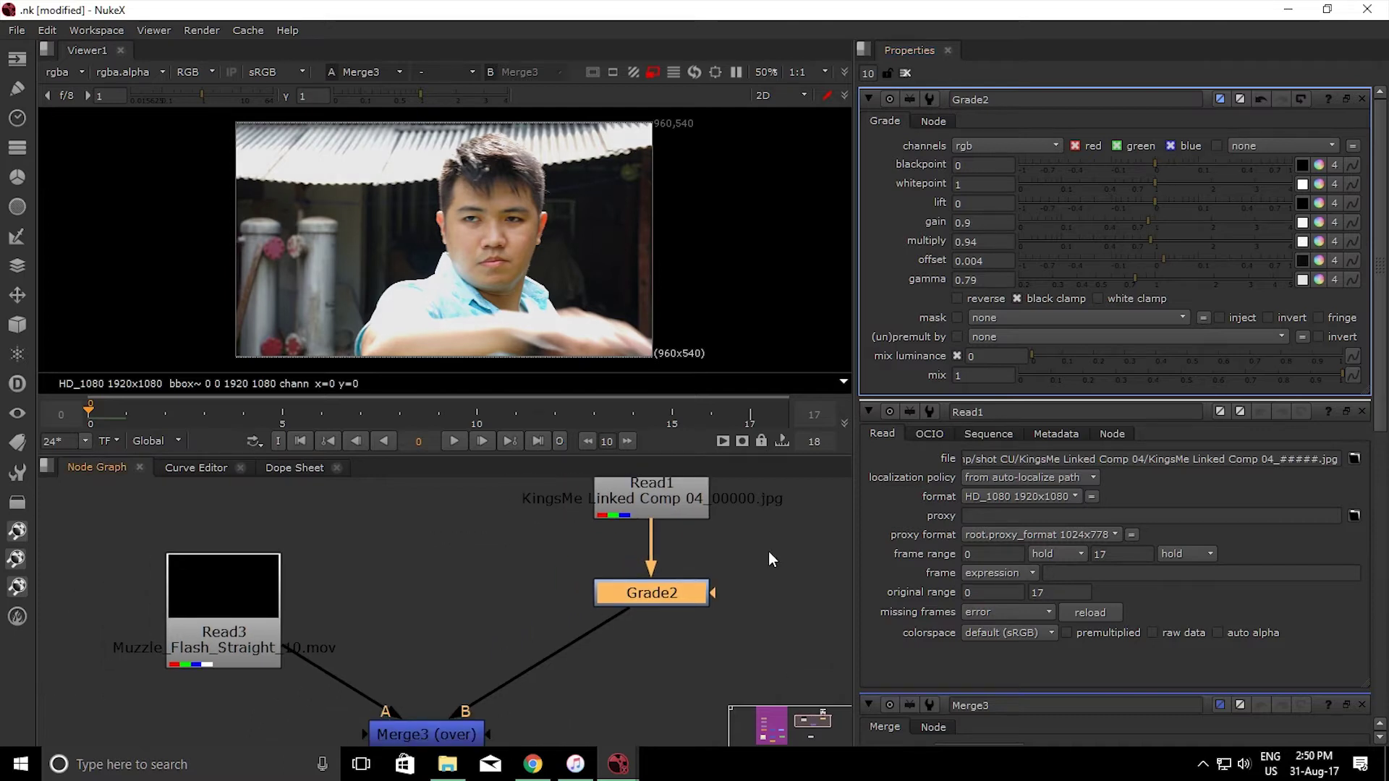
pyautogui.scroll(-3, 354, 547)
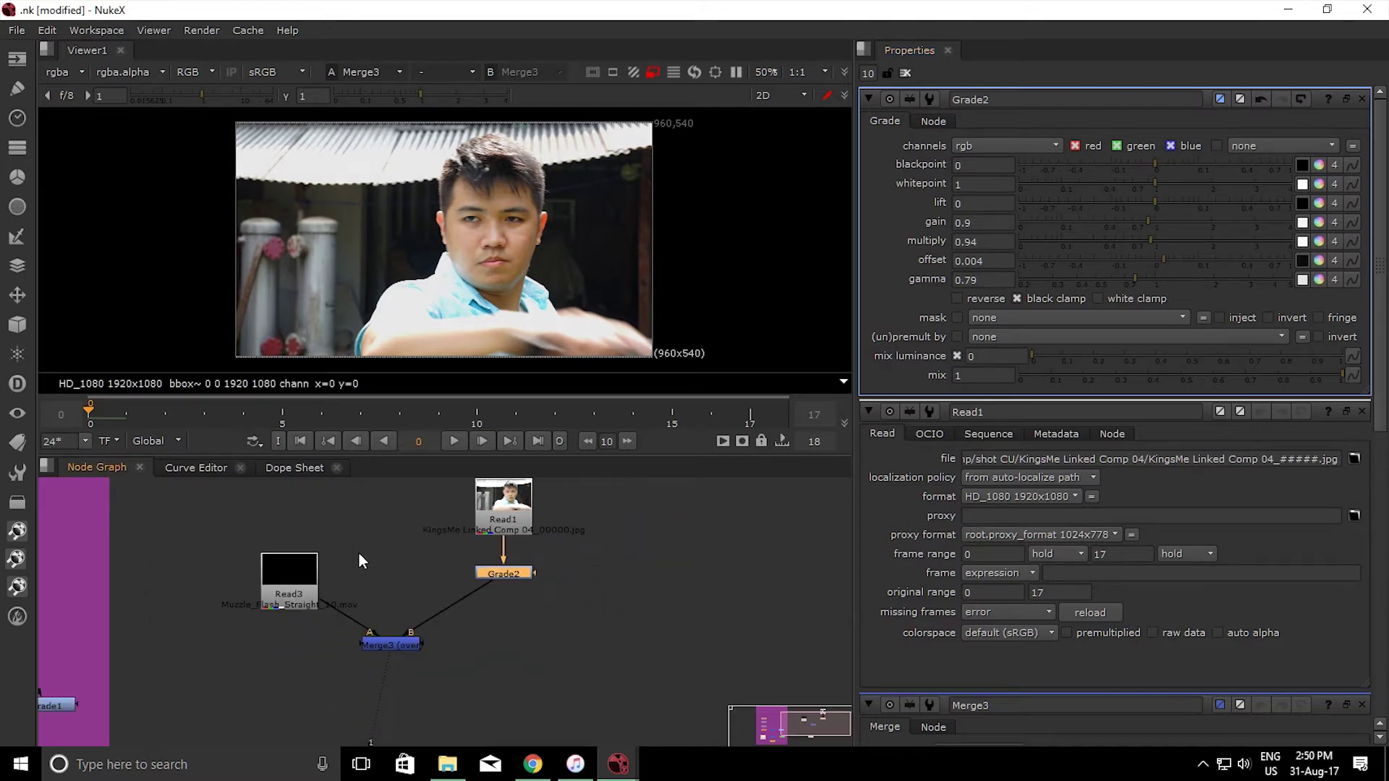
pyautogui.moveTo(358, 553); pyautogui.dragTo(577, 599, button='middle')
pyautogui.moveTo(363, 610); pyautogui.dragTo(589, 545, button='middle')
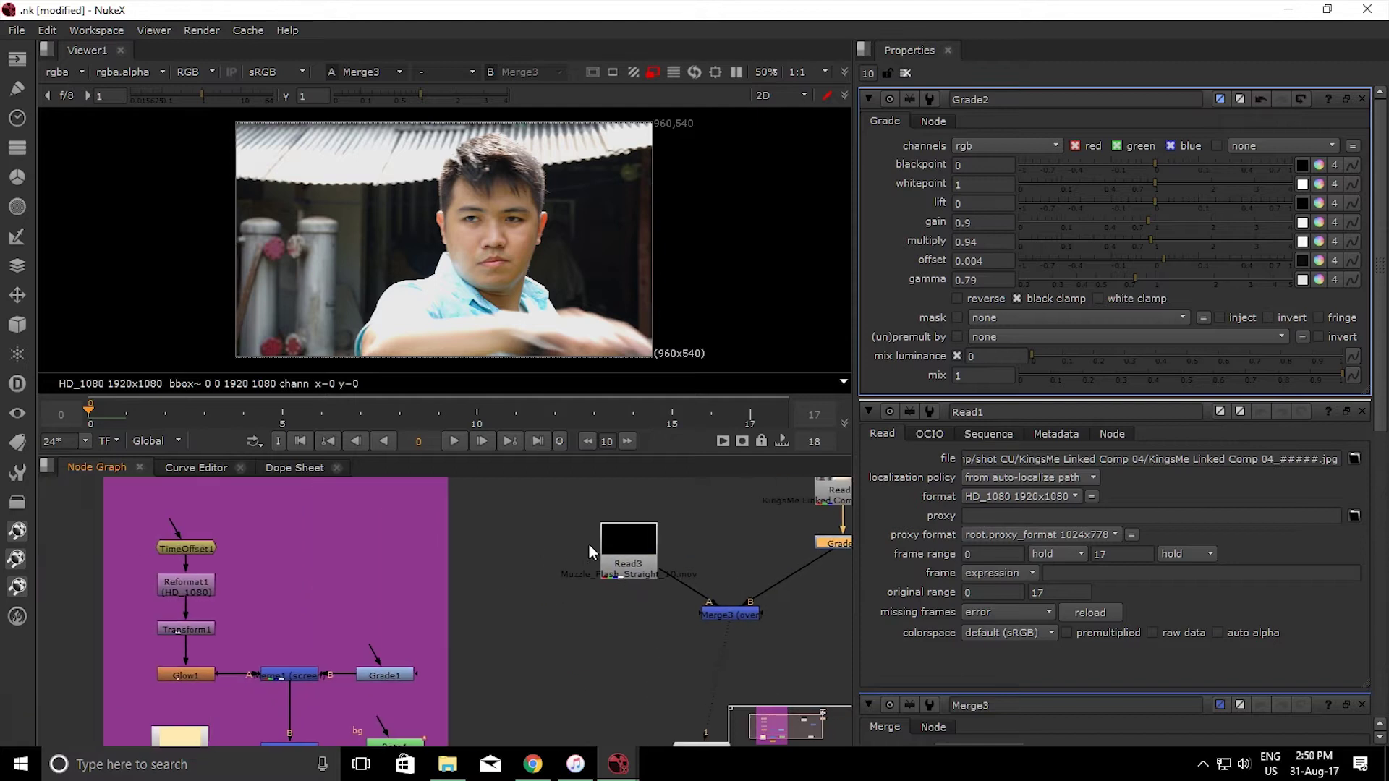
pyautogui.click(629, 549)
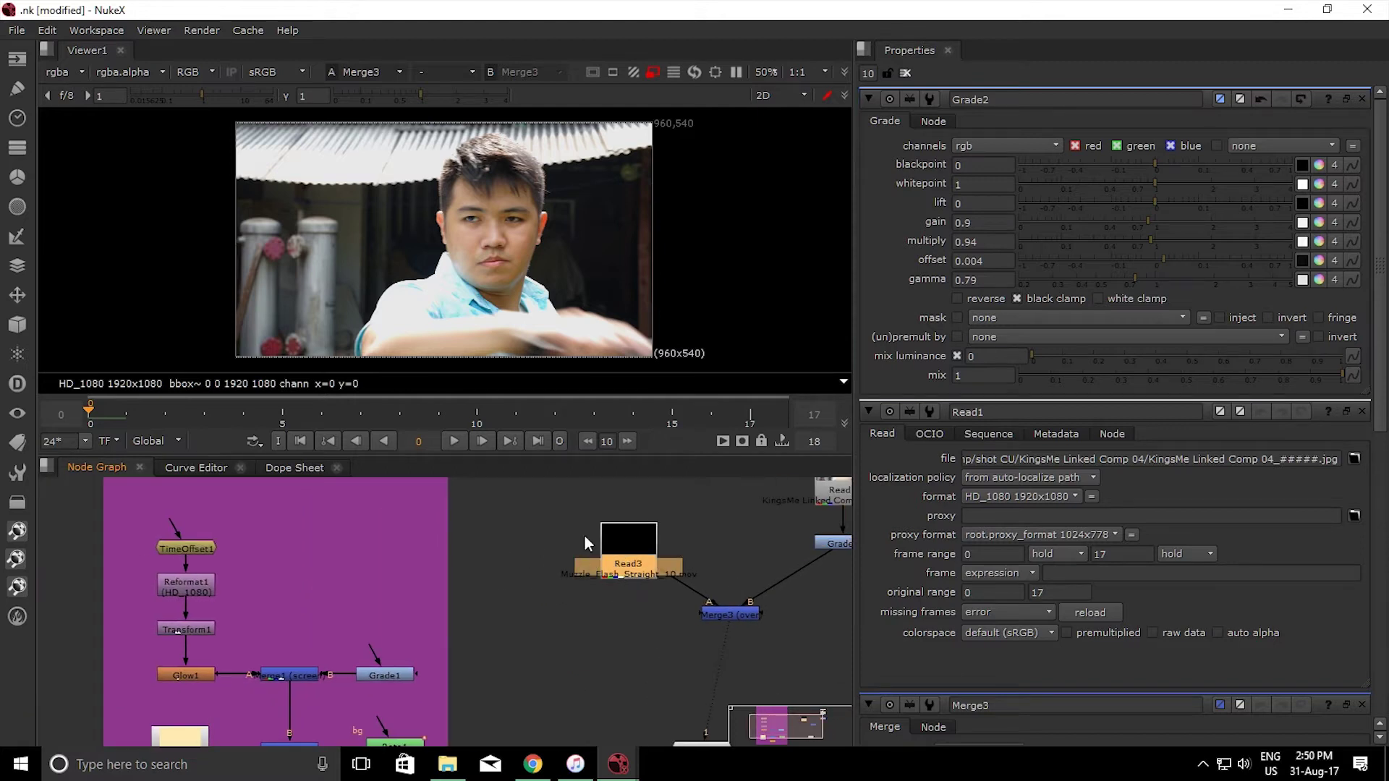
pyautogui.click(187, 549)
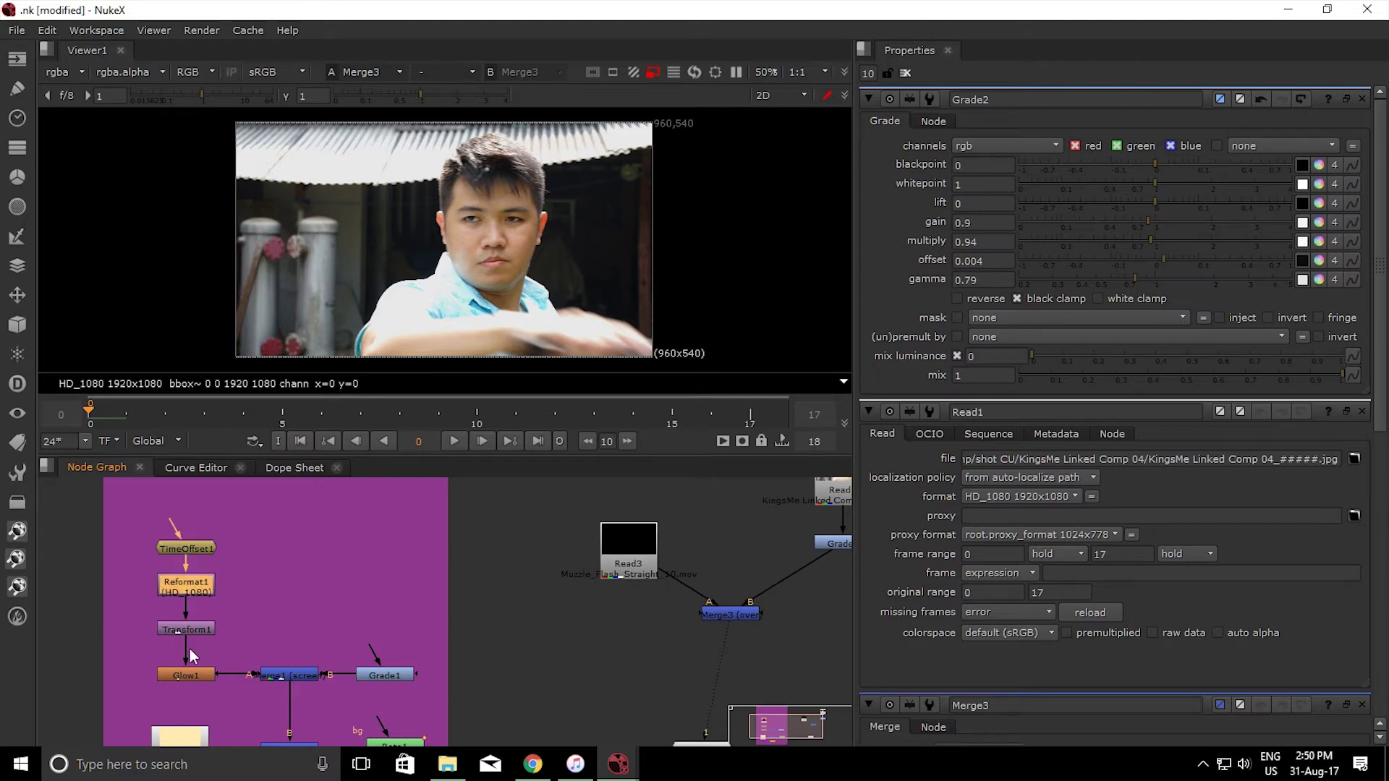
pyautogui.click(202, 630)
pyautogui.click(197, 676)
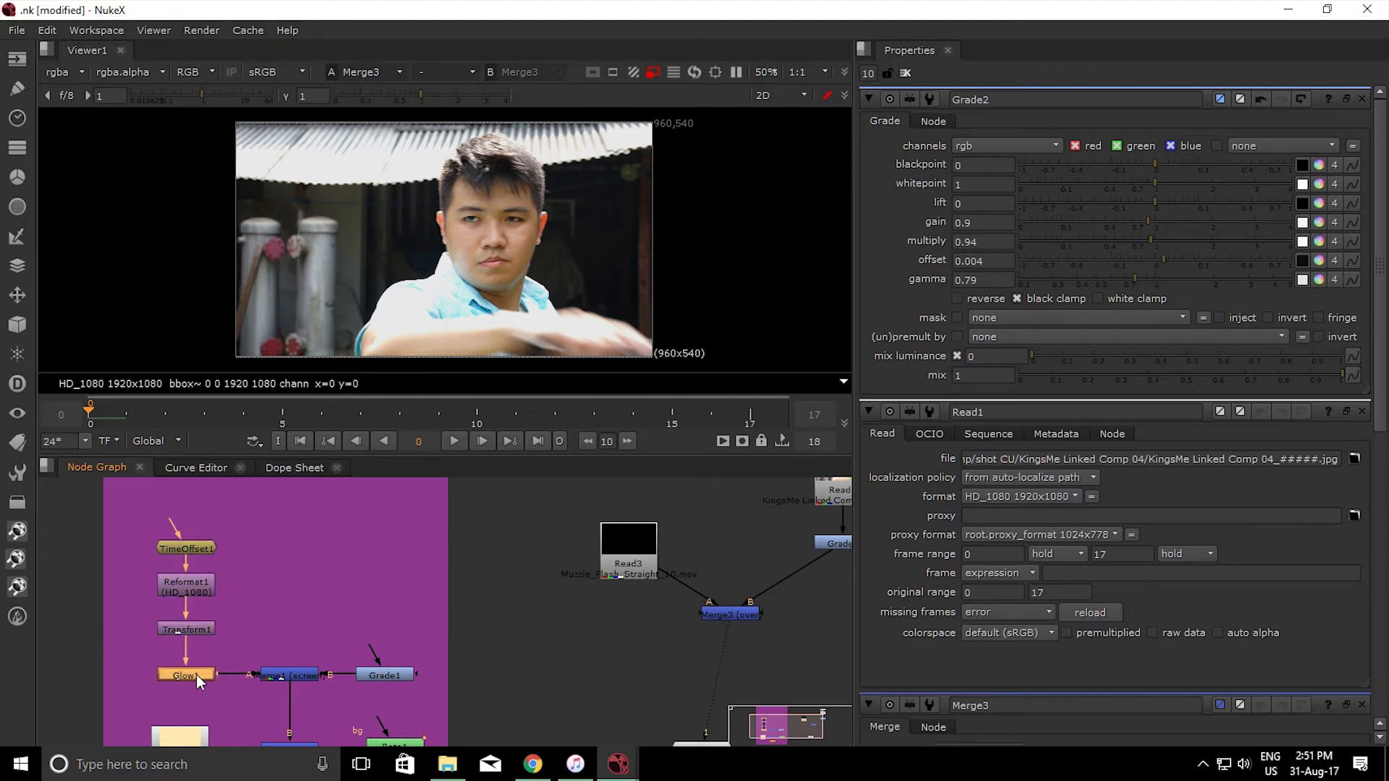
pyautogui.click(207, 540)
# Add a TimeOffset node to the Read3 muzzle flash clip, view its output, and move Read3 slightly higher
pyautogui.doubleClick(643, 548)
pyautogui.press('1')
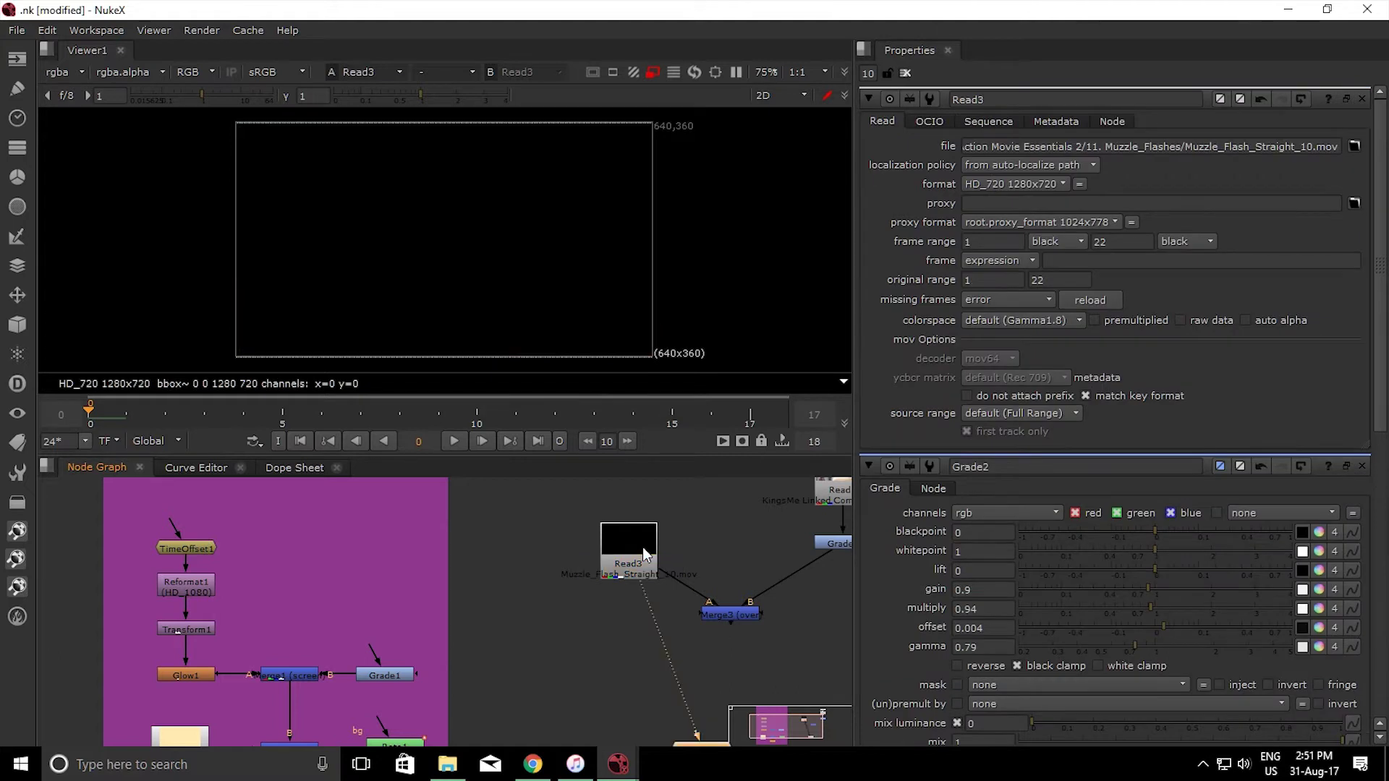
pyautogui.press('Tab')
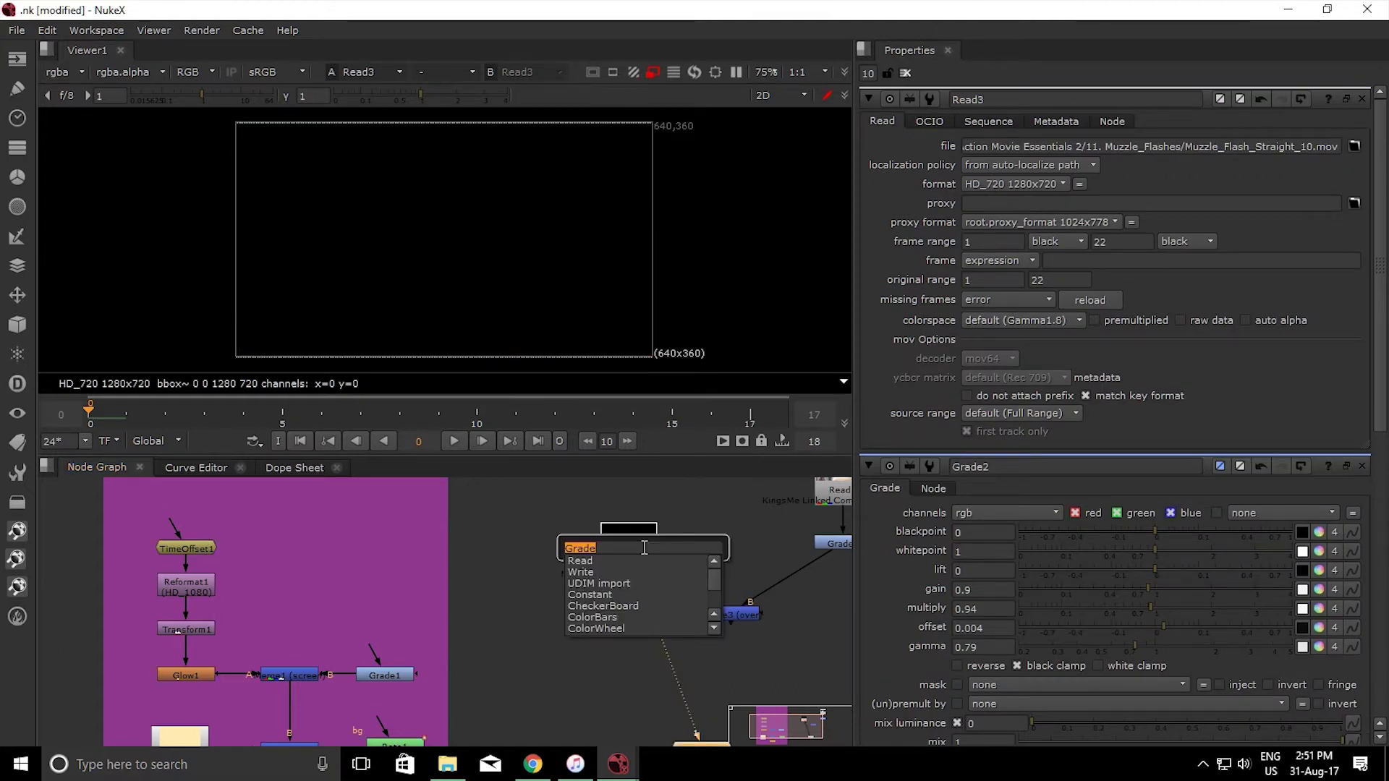
pyautogui.write('timeo')
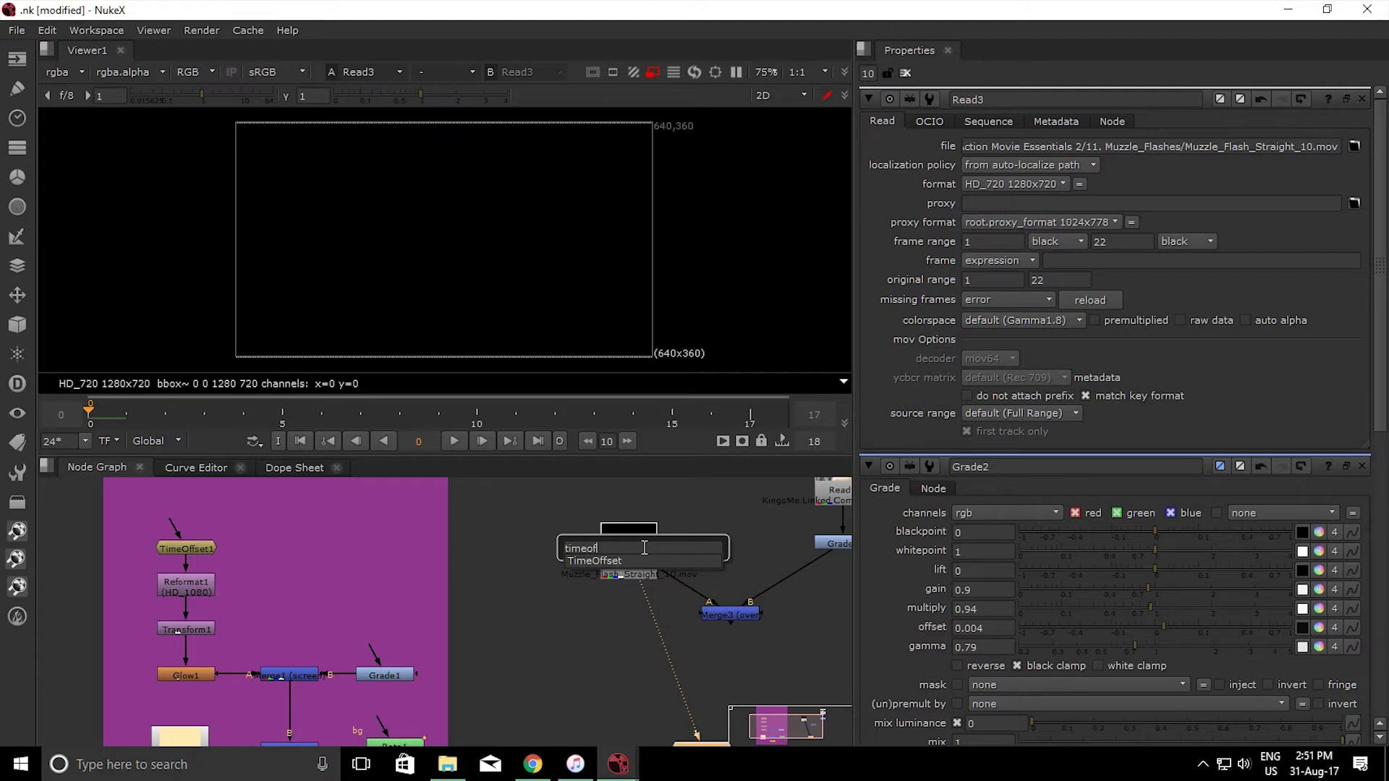
pyautogui.write('f')
pyautogui.press('Return')
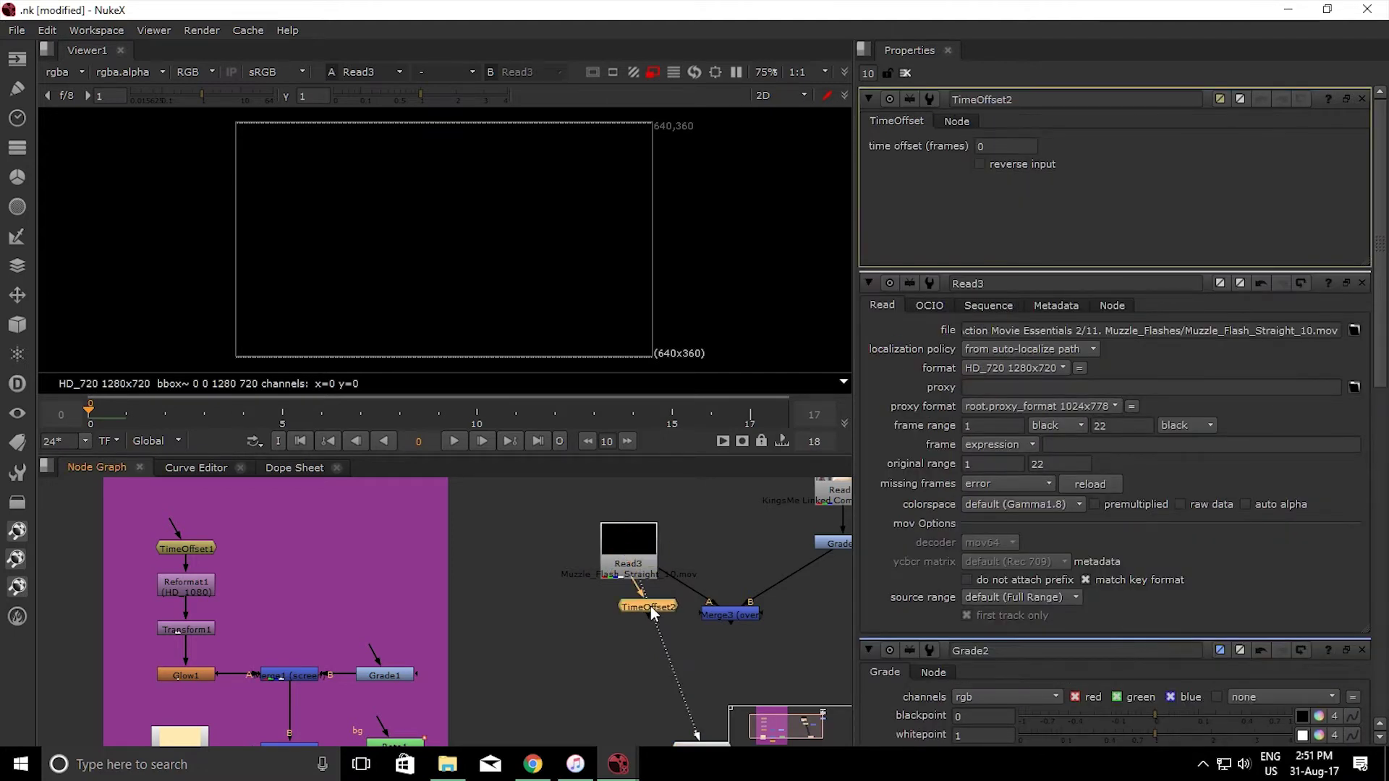
pyautogui.click(638, 632)
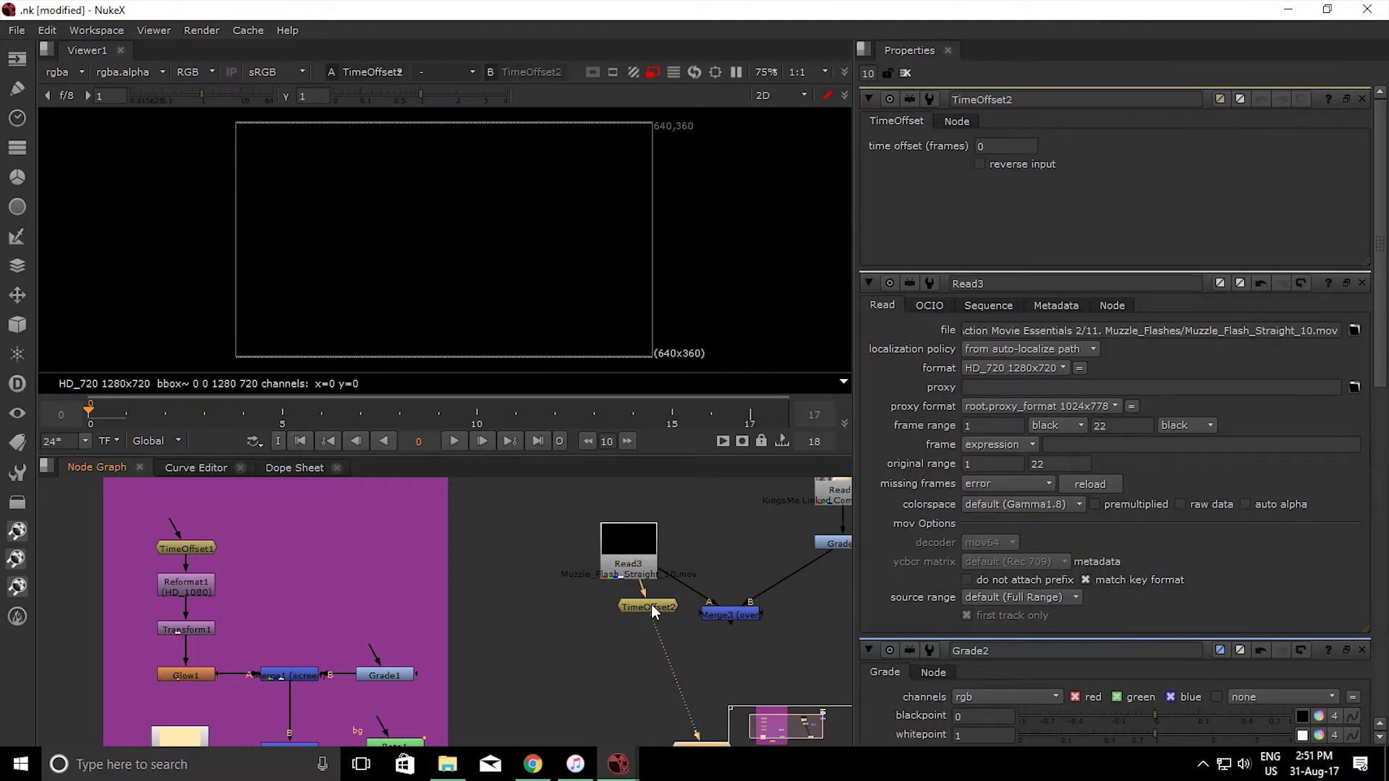
pyautogui.moveTo(627, 533); pyautogui.dragTo(627, 523)
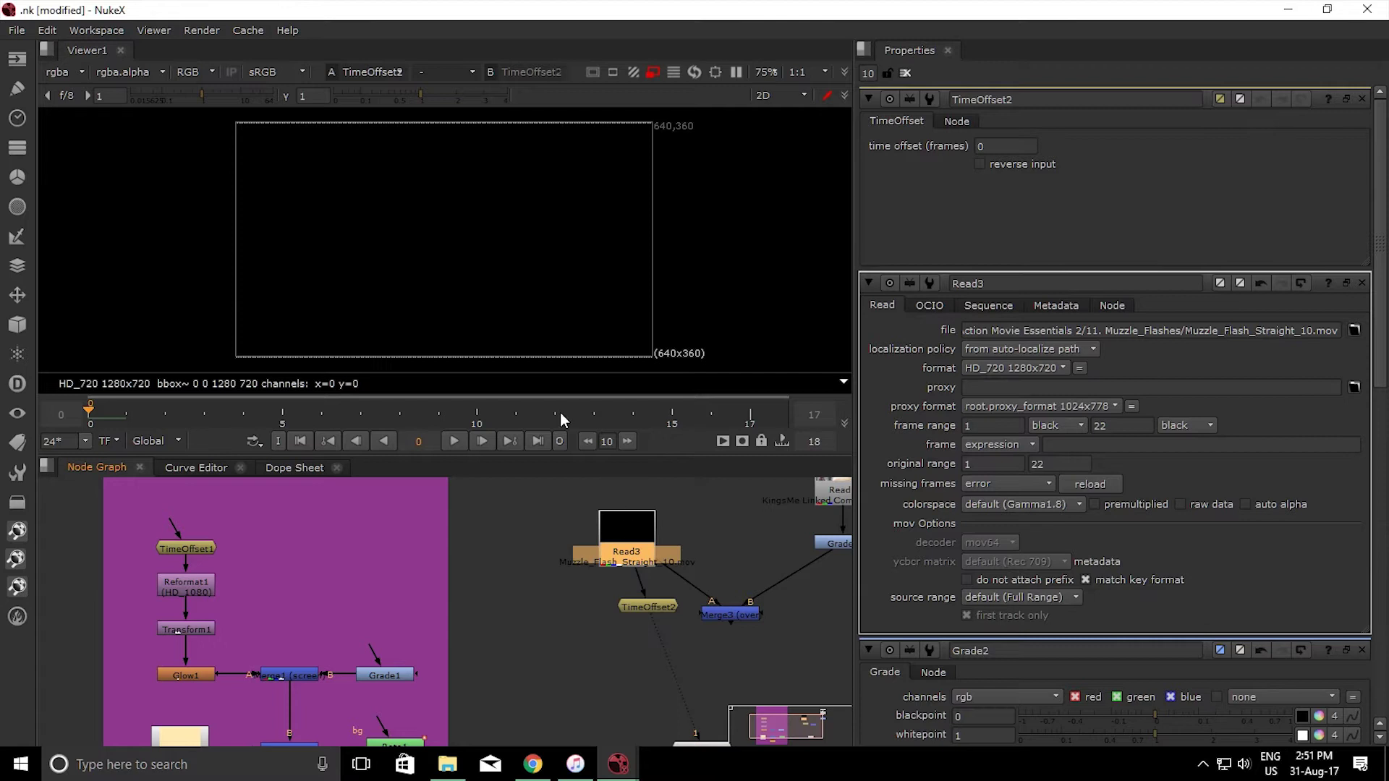
# Scrub the muzzle flash clip at frame 1 and the Read1 gun footage up to frame 10 to compare their timing
pyautogui.click(454, 440)
pyautogui.moveTo(128, 409)
pyautogui.mouseDown()
pyautogui.moveTo(154, 412)
pyautogui.moveTo(119, 418)
pyautogui.moveTo(203, 424)
pyautogui.moveTo(114, 431)
pyautogui.mouseUp()
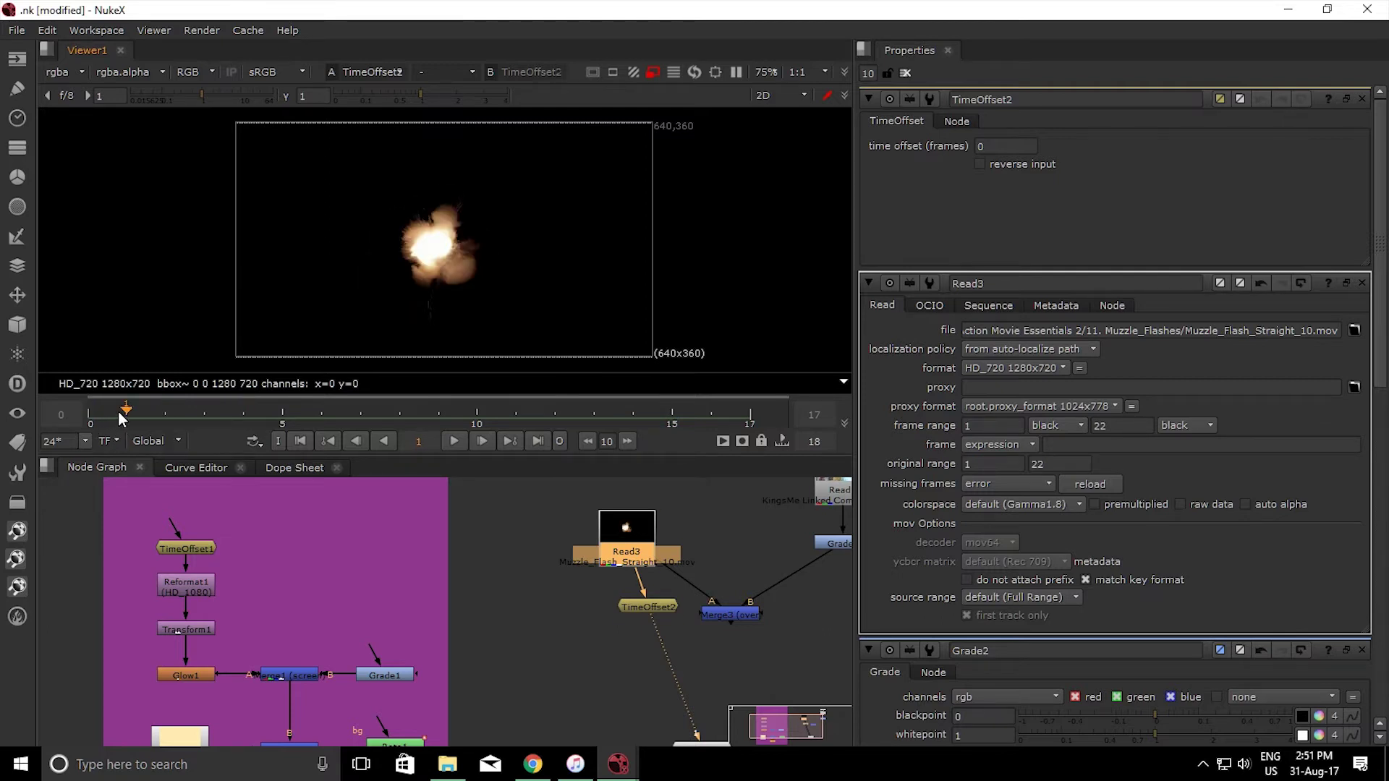
pyautogui.moveTo(737, 576); pyautogui.dragTo(531, 645, button='middle')
pyautogui.click(636, 539)
pyautogui.press('1')
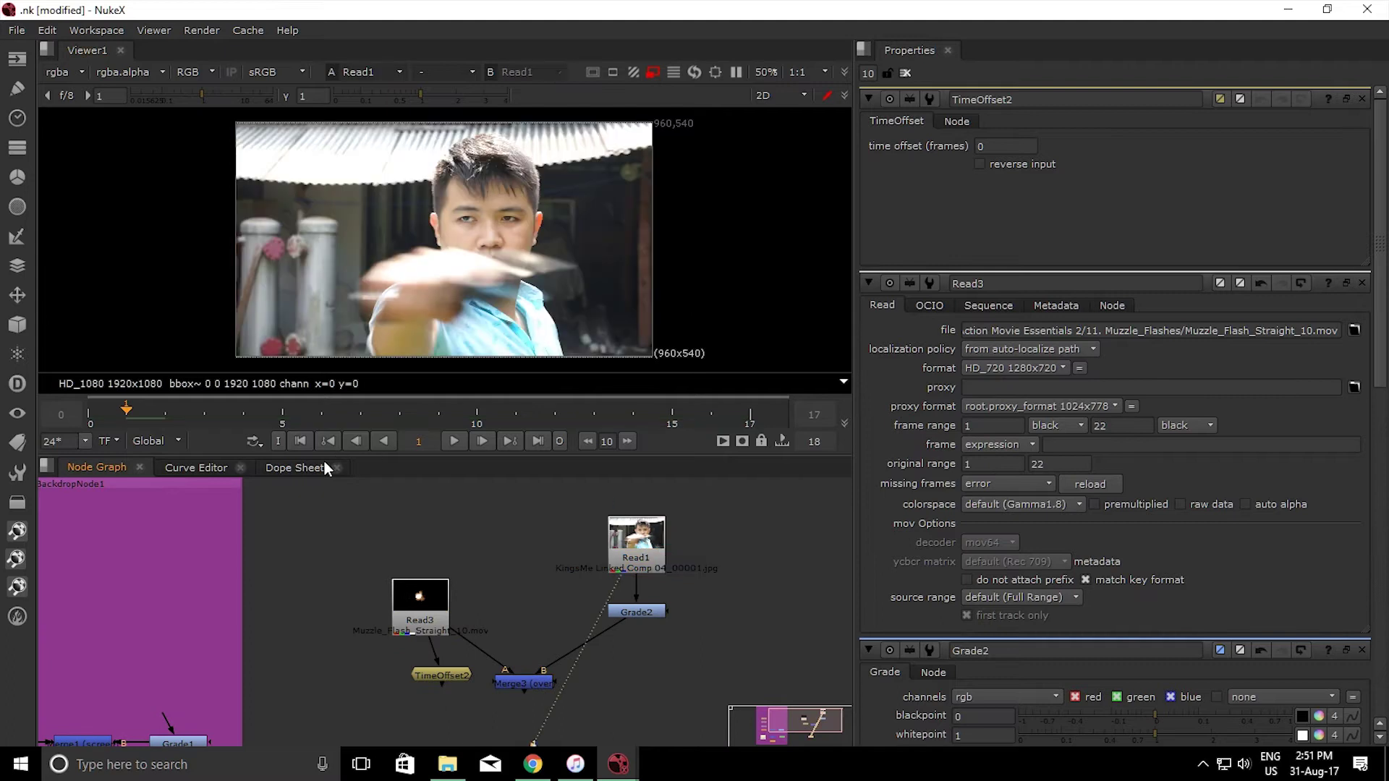
pyautogui.moveTo(132, 415); pyautogui.dragTo(474, 438)
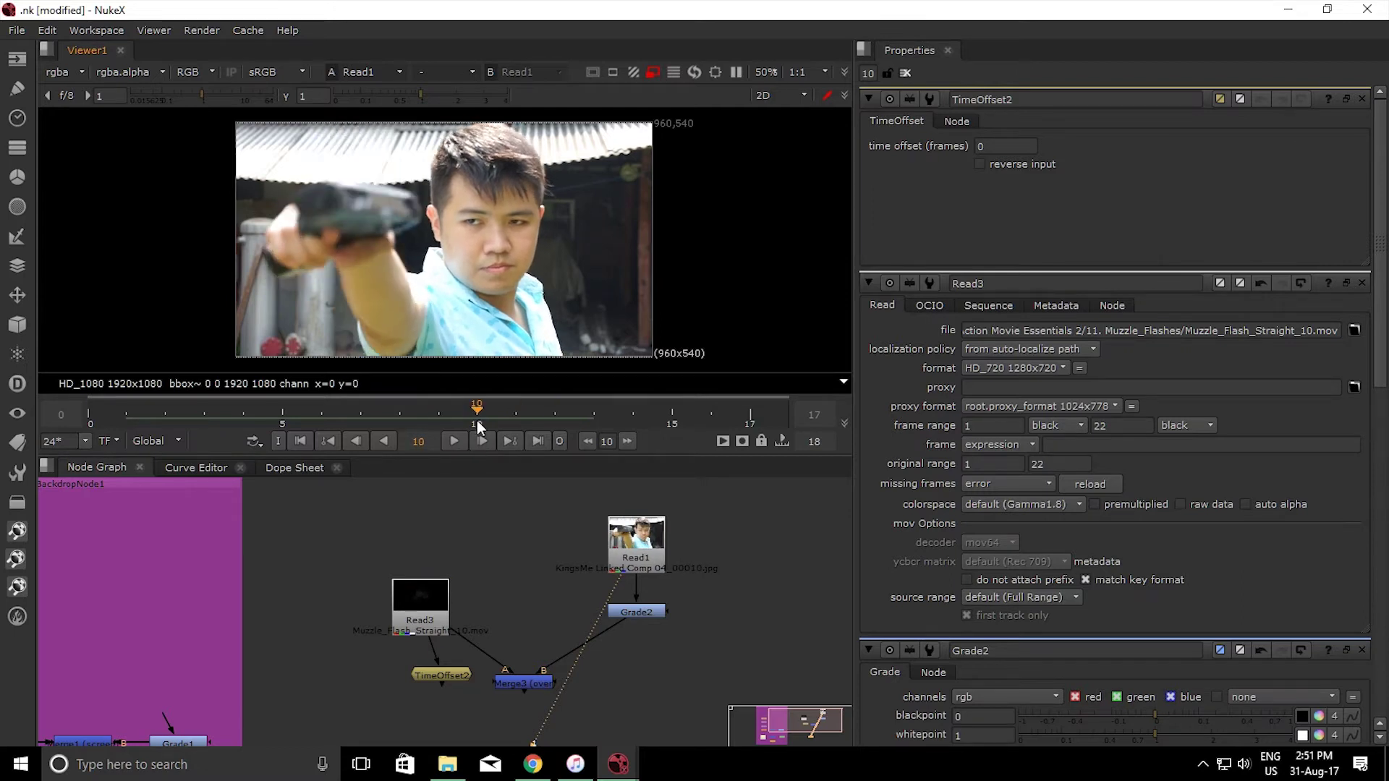
# View TimeOffset2 and set its time offset to 10 frames
pyautogui.click(462, 674)
pyautogui.press('1')
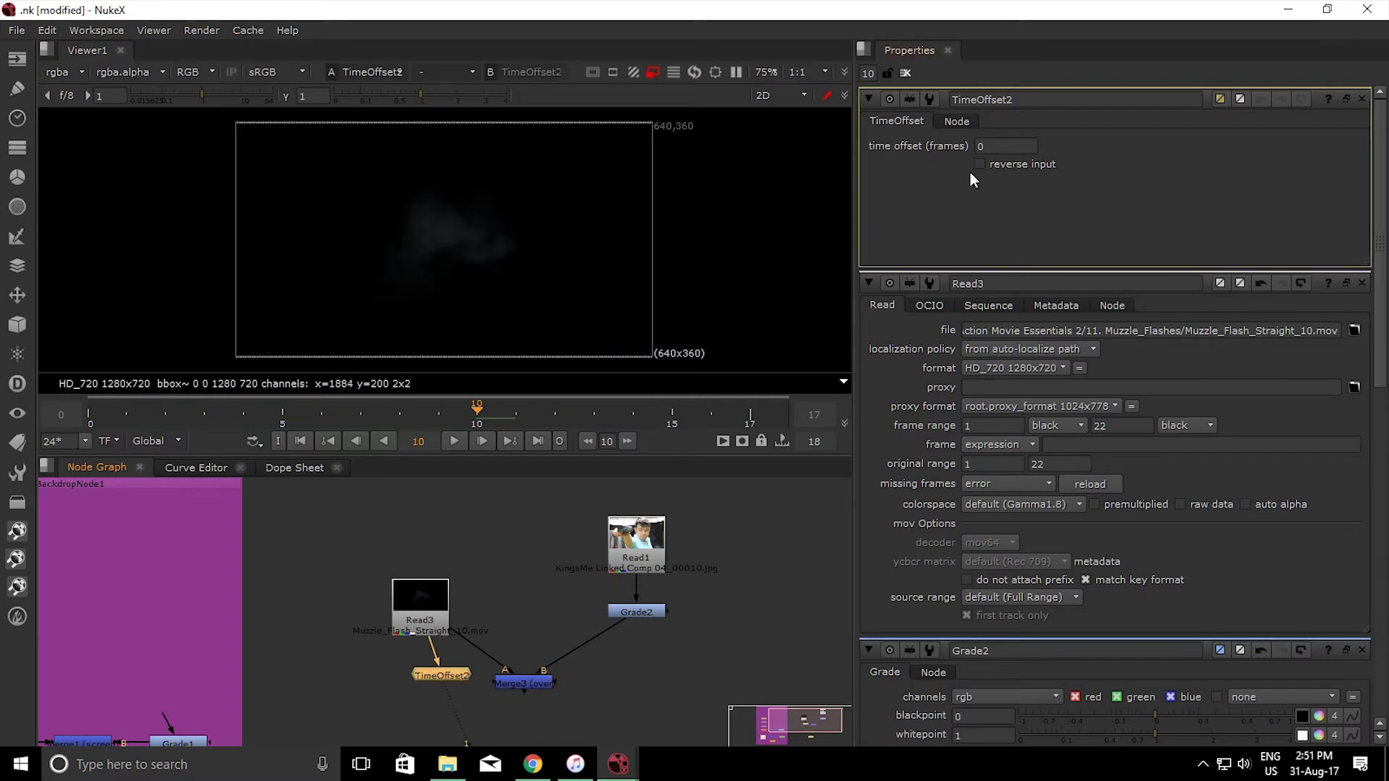
pyautogui.click(1016, 147)
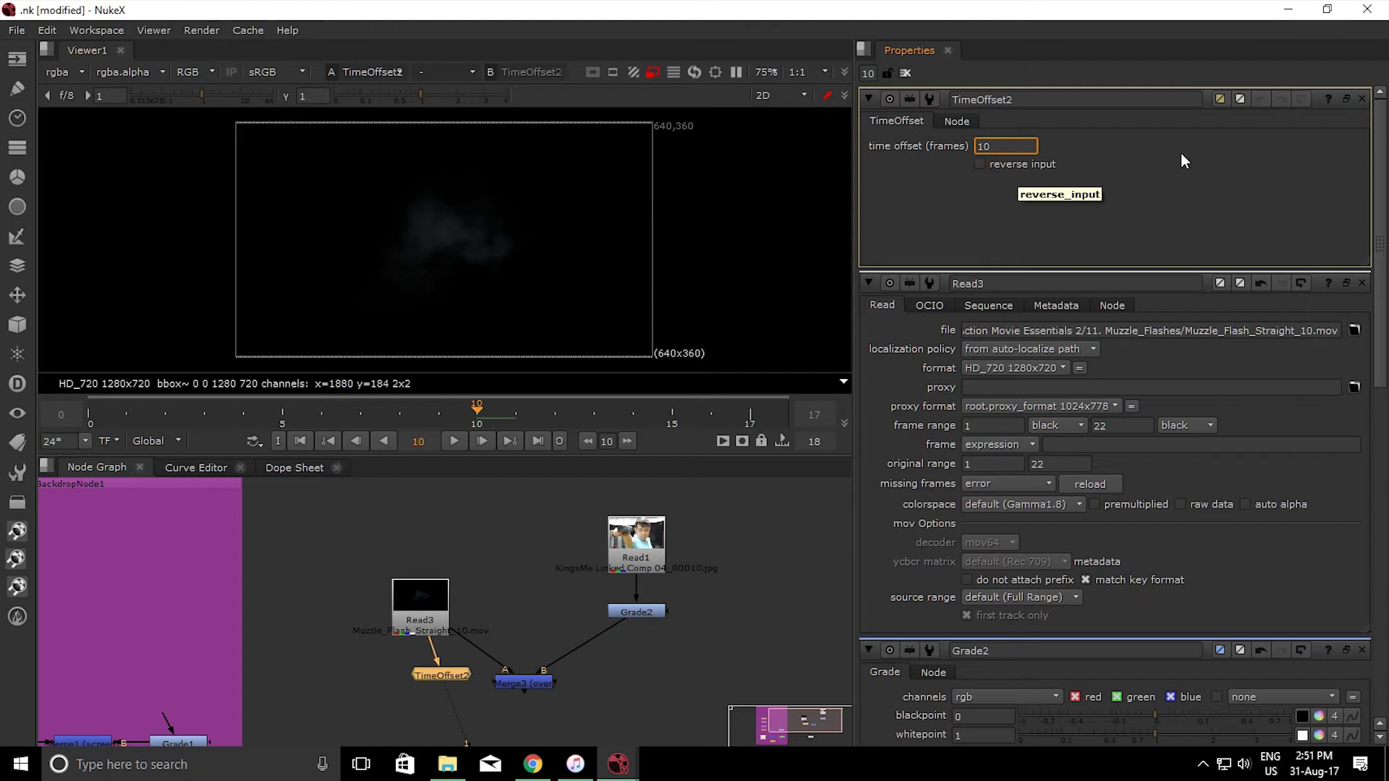
# Recheck the Read3 flash clip at frame 1 and set TimeOffset2's time offset to 11 frames
pyautogui.click(402, 610)
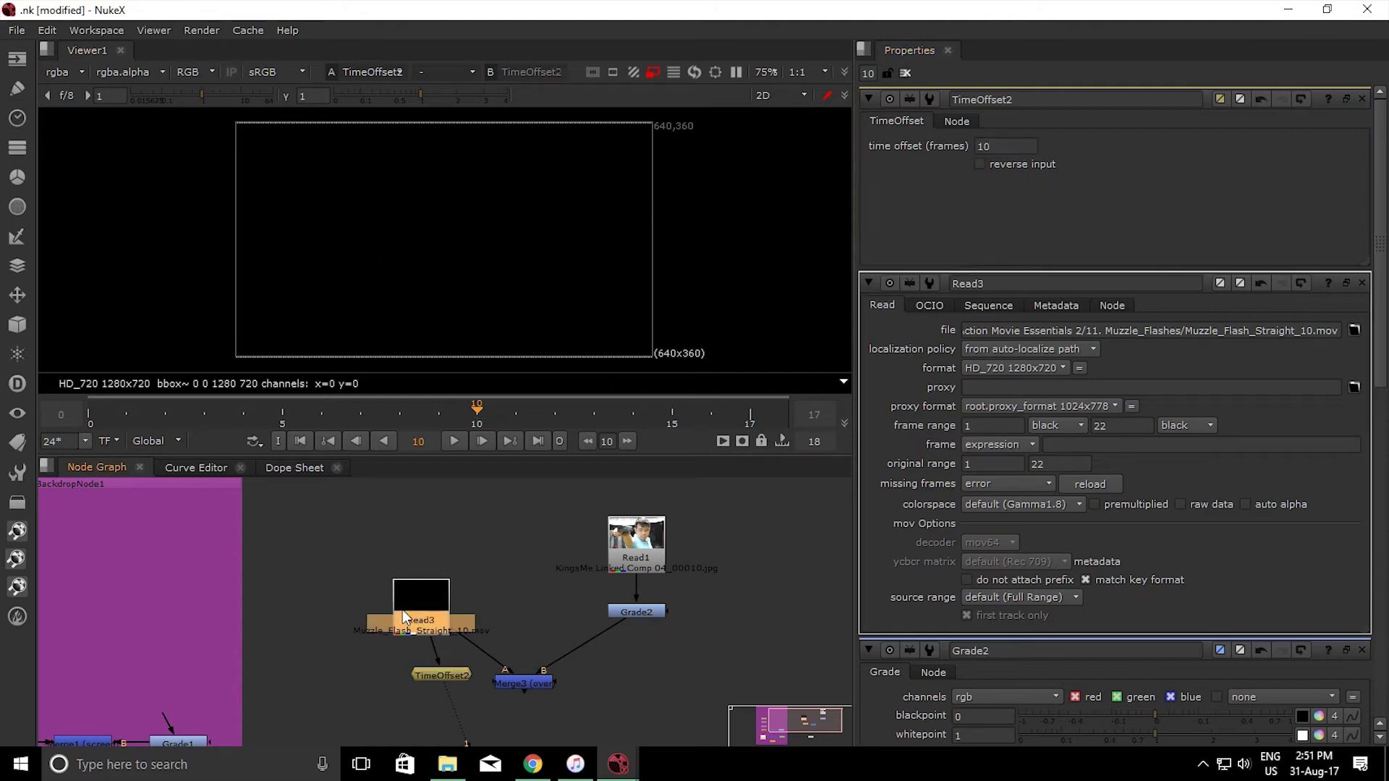
pyautogui.press('1')
pyautogui.moveTo(127, 410)
pyautogui.mouseDown()
pyautogui.moveTo(99, 412)
pyautogui.moveTo(116, 415)
pyautogui.mouseUp()
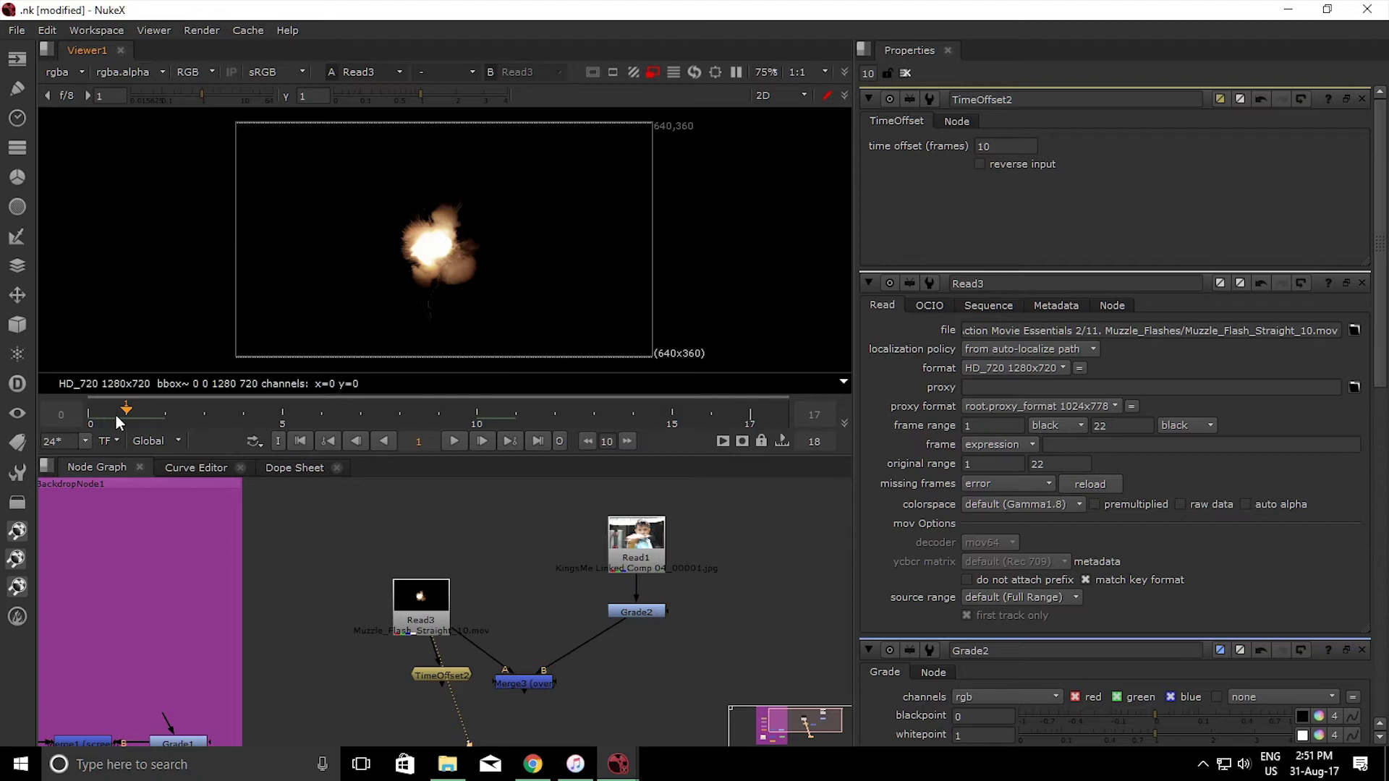
pyautogui.click(455, 678)
pyautogui.press('1')
pyautogui.doubleClick(1020, 145)
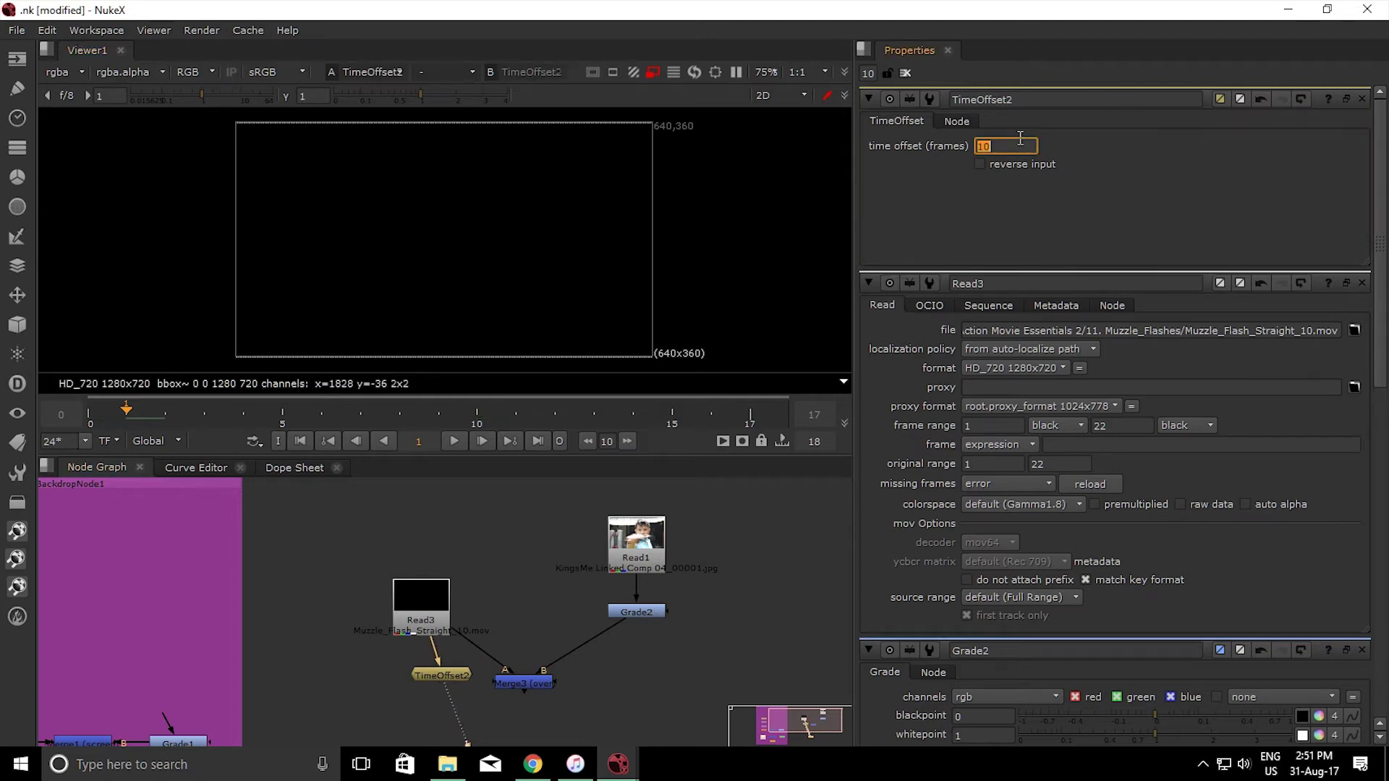
pyautogui.write('11')
# Connect Merge3's A input to TimeOffset2, place TimeOffset2 directly below Read3 level with Merge3, and view Merge3
pyautogui.click(512, 682)
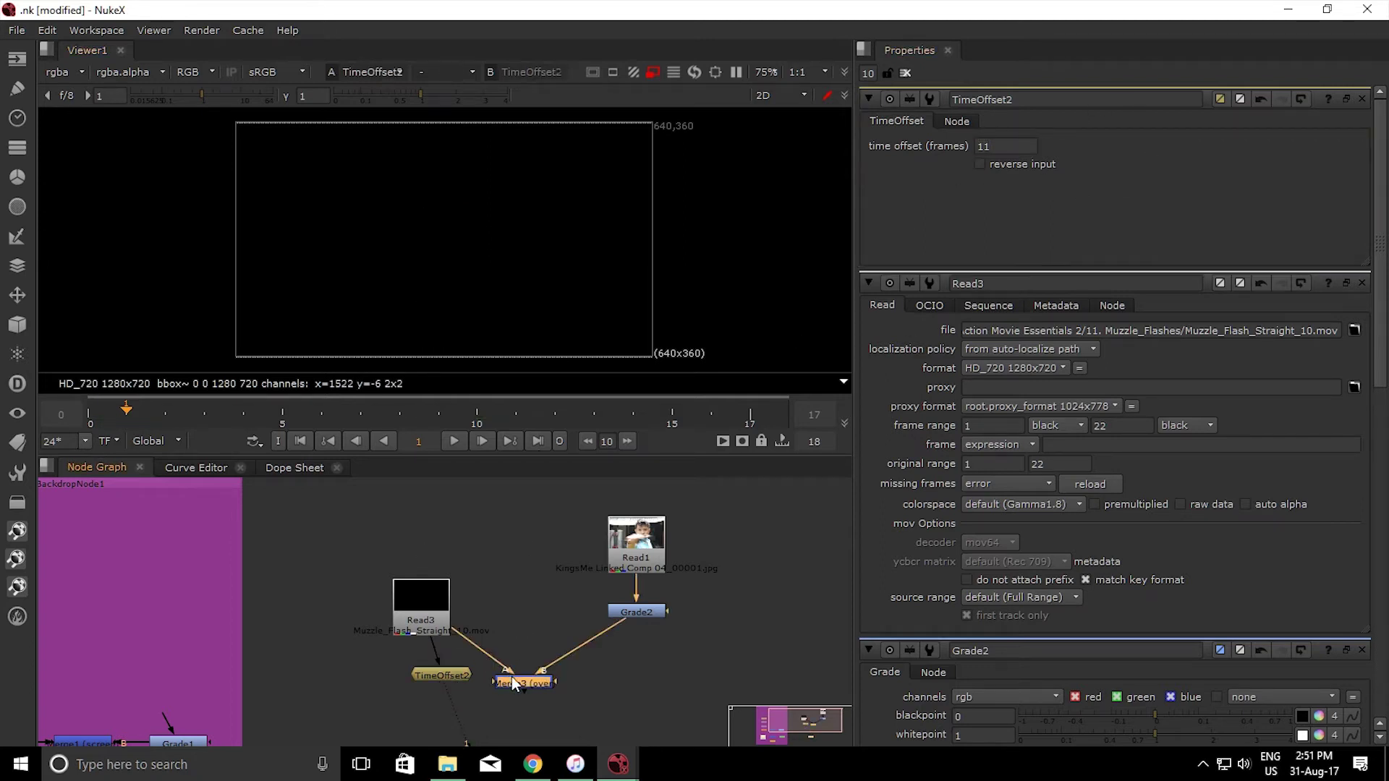
pyautogui.moveTo(455, 631); pyautogui.dragTo(455, 676)
pyautogui.moveTo(455, 675); pyautogui.dragTo(434, 680)
pyautogui.click(534, 678)
pyautogui.press('1')
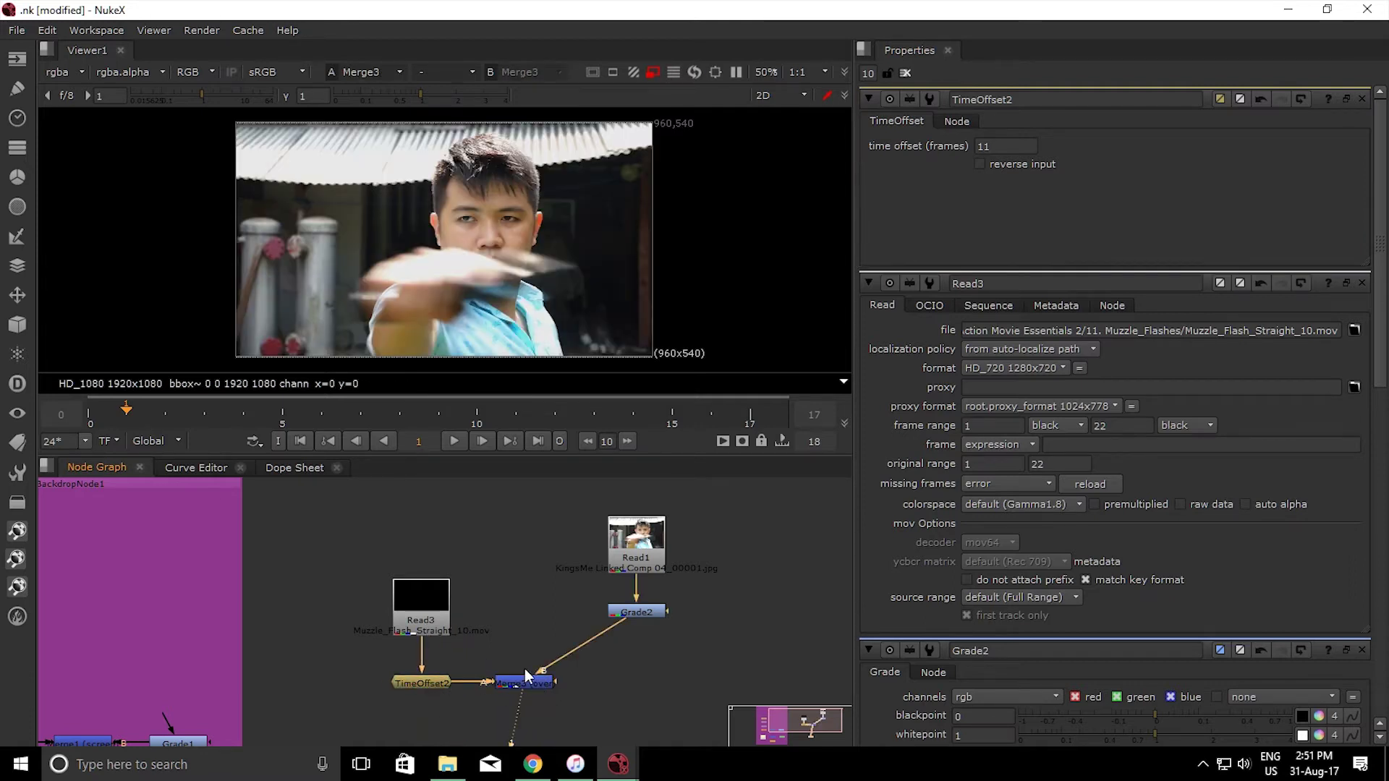
# Preview the merged shot up to frame 10 and try a TimeOffset2 time offset of 8 frames
pyautogui.click(452, 440)
pyautogui.moveTo(230, 402); pyautogui.dragTo(481, 423)
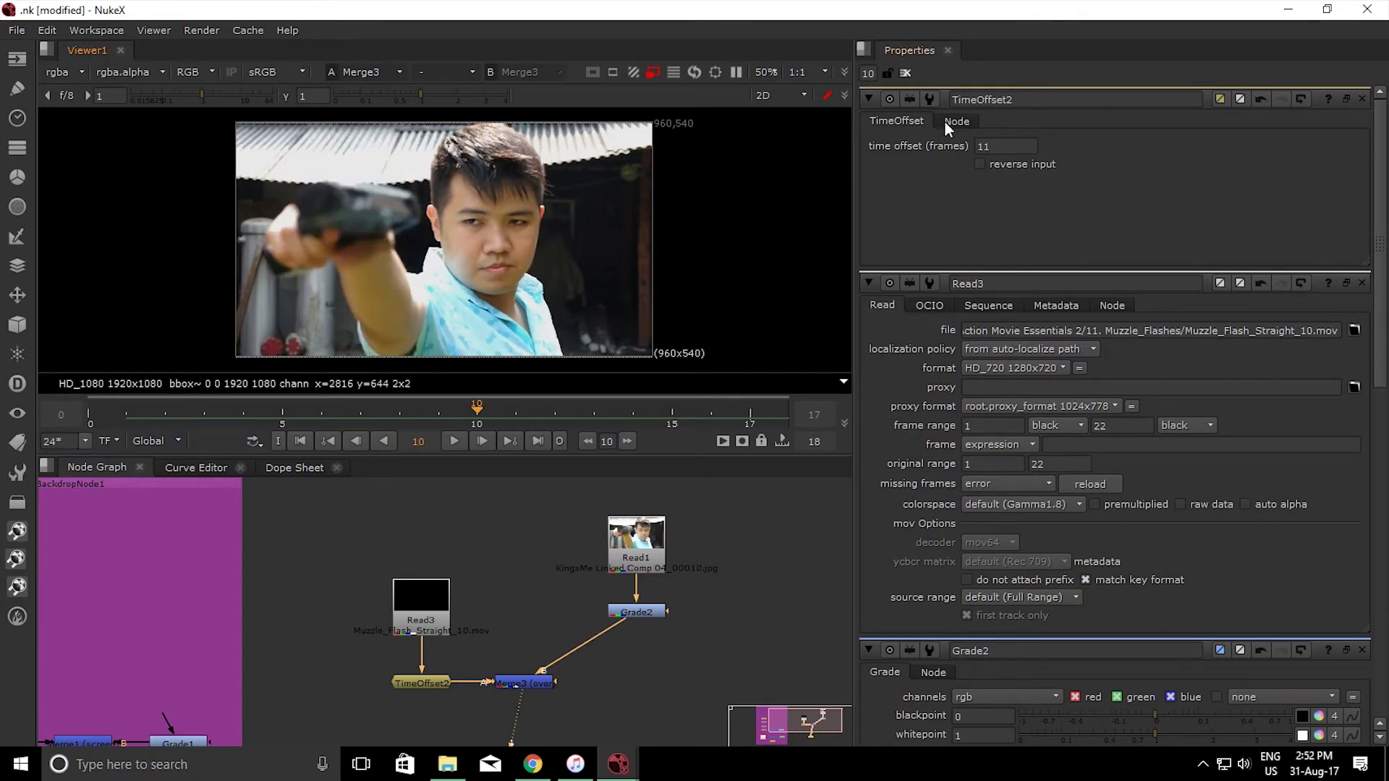
pyautogui.click(1004, 147)
pyautogui.write('8')
pyautogui.press('Return')
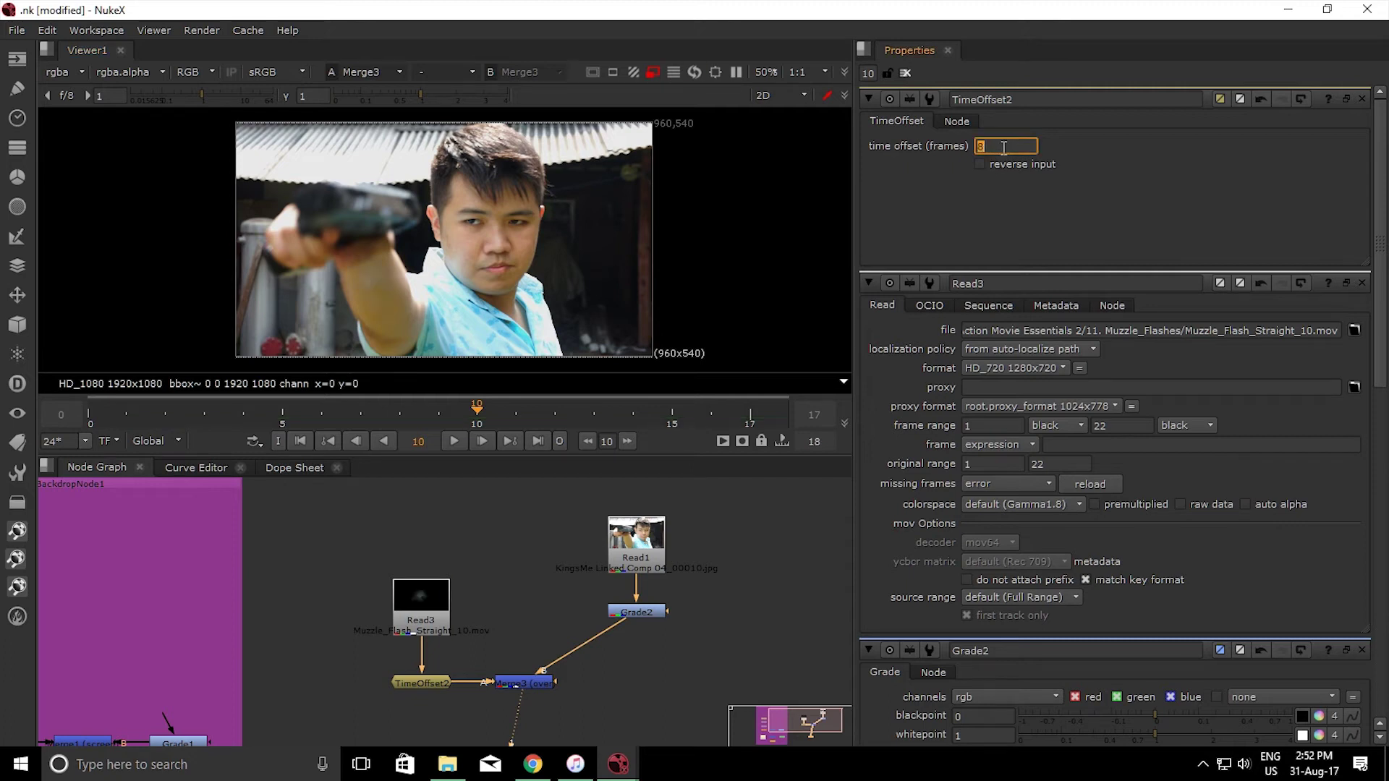
pyautogui.moveTo(477, 413)
pyautogui.mouseDown()
pyautogui.moveTo(448, 408)
pyautogui.moveTo(489, 417)
pyautogui.mouseUp()
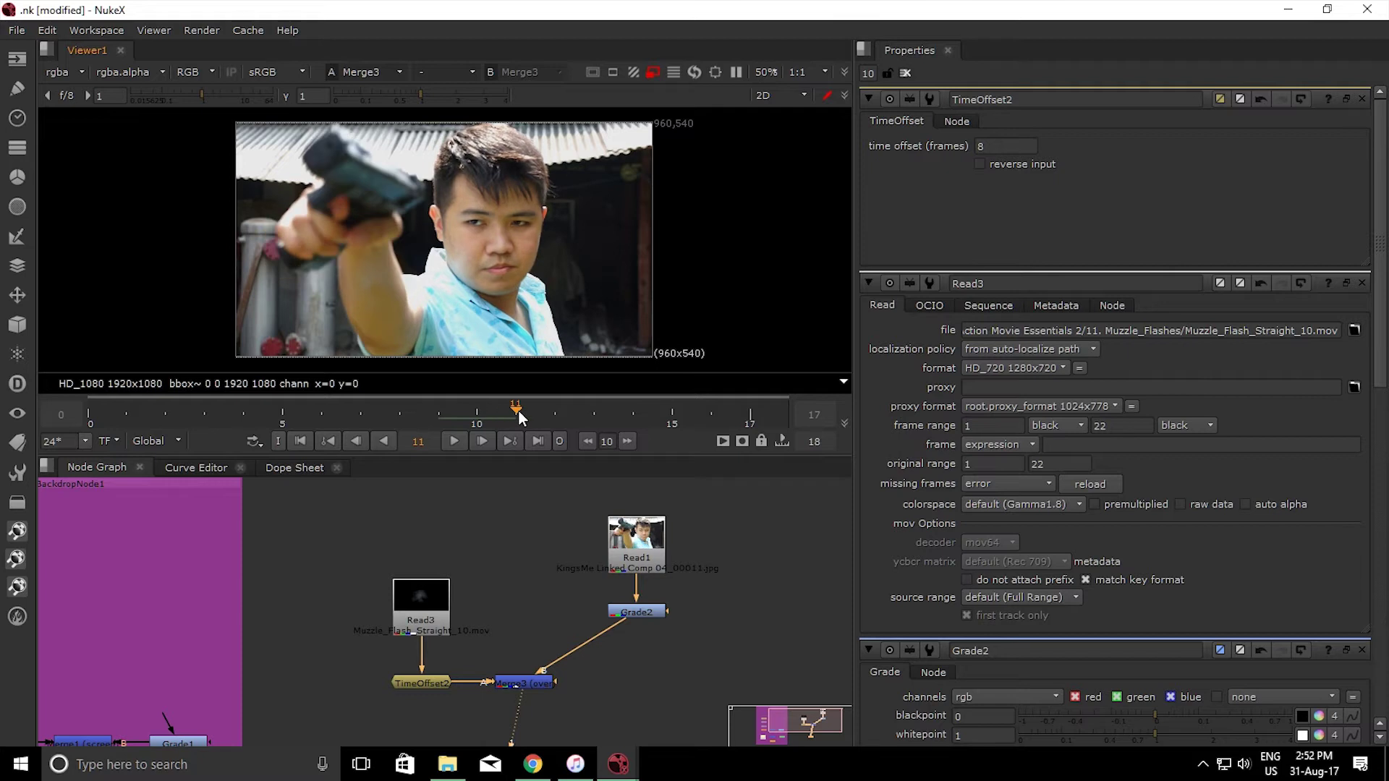
# Try a TimeOffset2 time offset of 10 frames and scrub the merged shot around frame 11
pyautogui.click(996, 142)
pyautogui.doubleClick(997, 143)
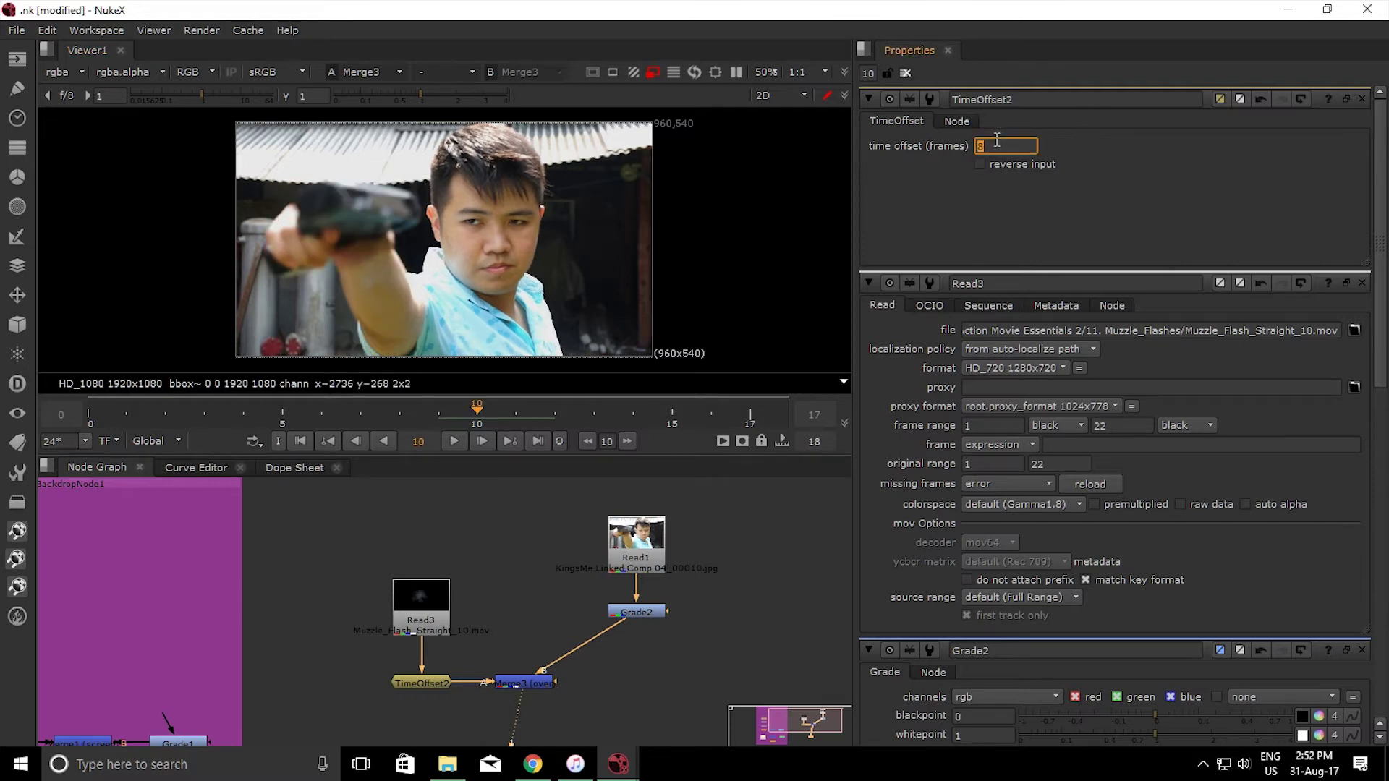
pyautogui.write('10')
pyautogui.press('Return')
pyautogui.moveTo(456, 410); pyautogui.dragTo(506, 420)
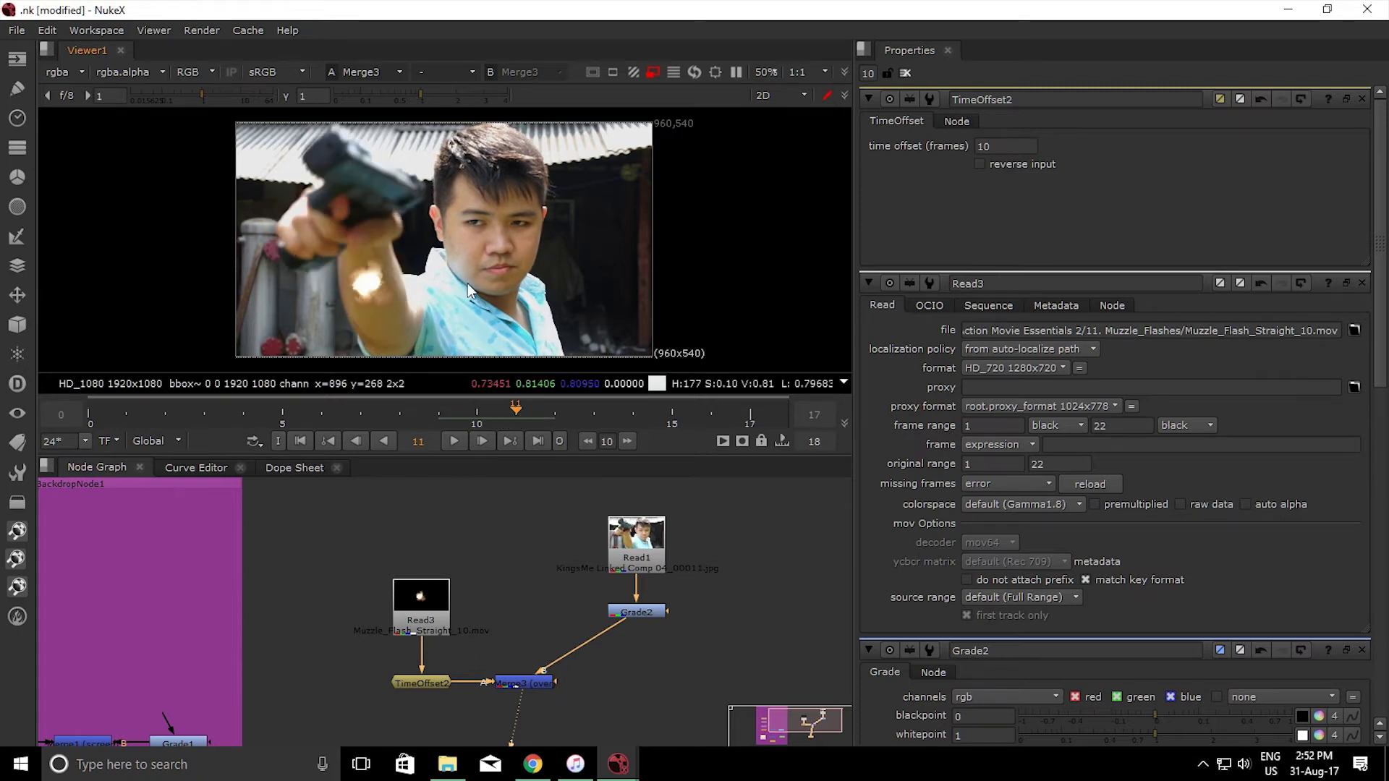
# Set TimeOffset2's time offset to 9 frames and check the flash on the gun footage at frame 10
pyautogui.moveTo(251, 597); pyautogui.dragTo(594, 571, button='middle')
pyautogui.moveTo(493, 579); pyautogui.dragTo(383, 566, button='middle')
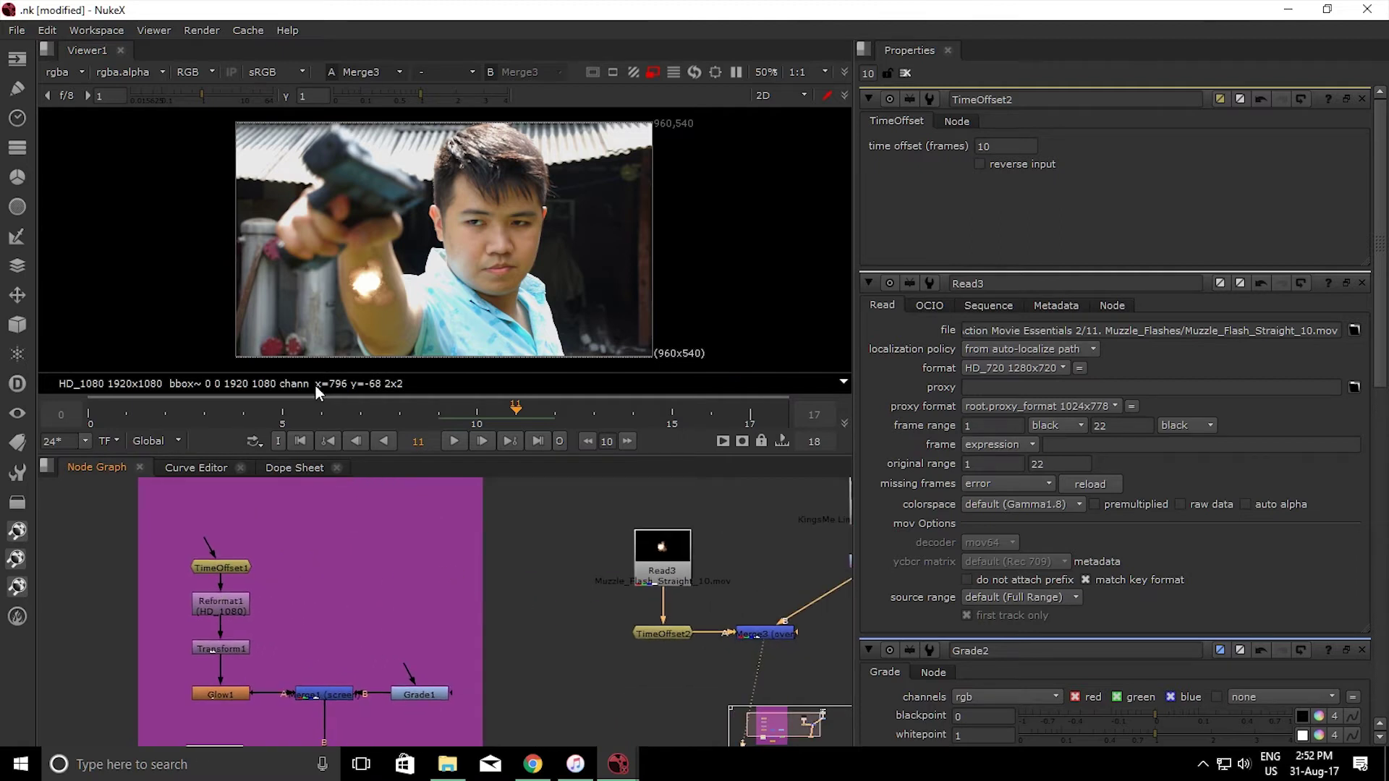
pyautogui.moveTo(512, 418)
pyautogui.mouseDown()
pyautogui.moveTo(570, 415)
pyautogui.moveTo(479, 415)
pyautogui.moveTo(514, 418)
pyautogui.moveTo(487, 424)
pyautogui.mouseUp()
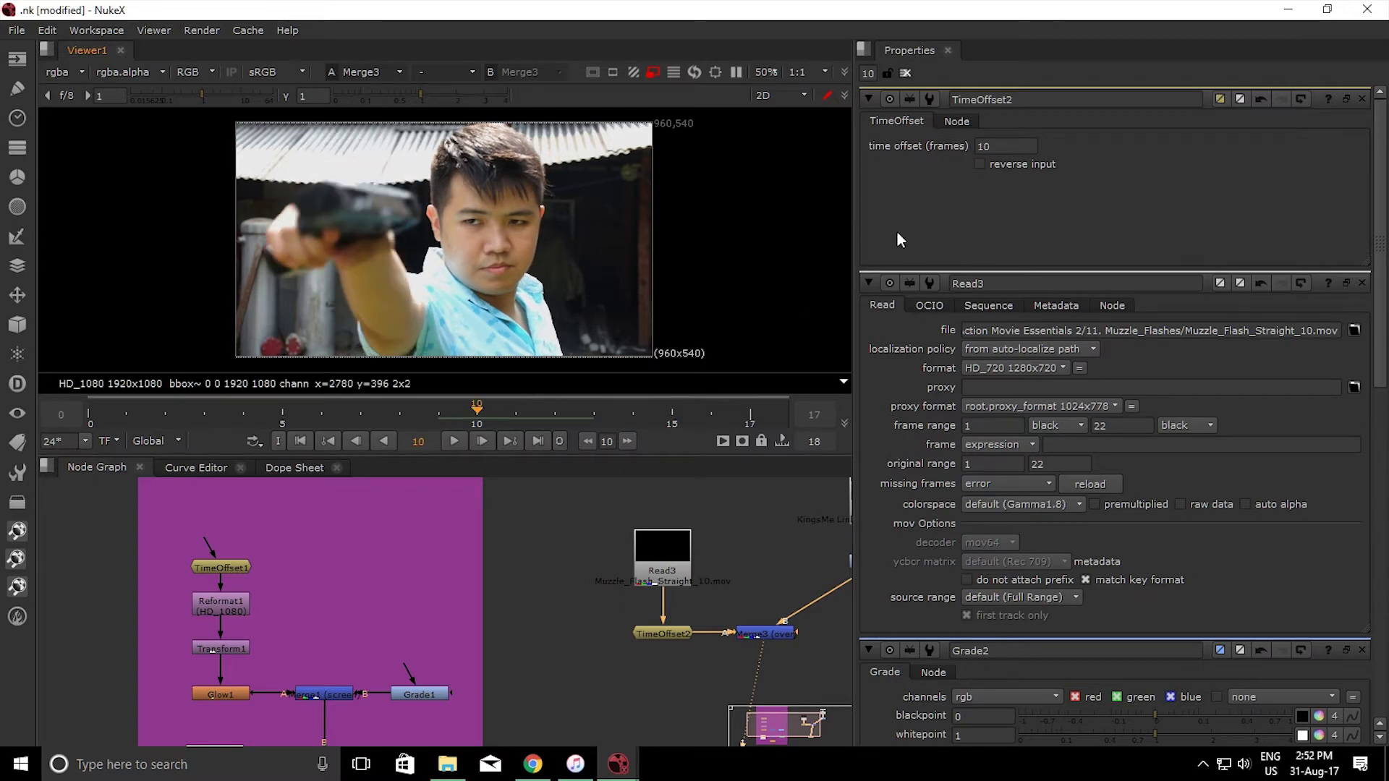
pyautogui.click(1013, 148)
pyautogui.write('9')
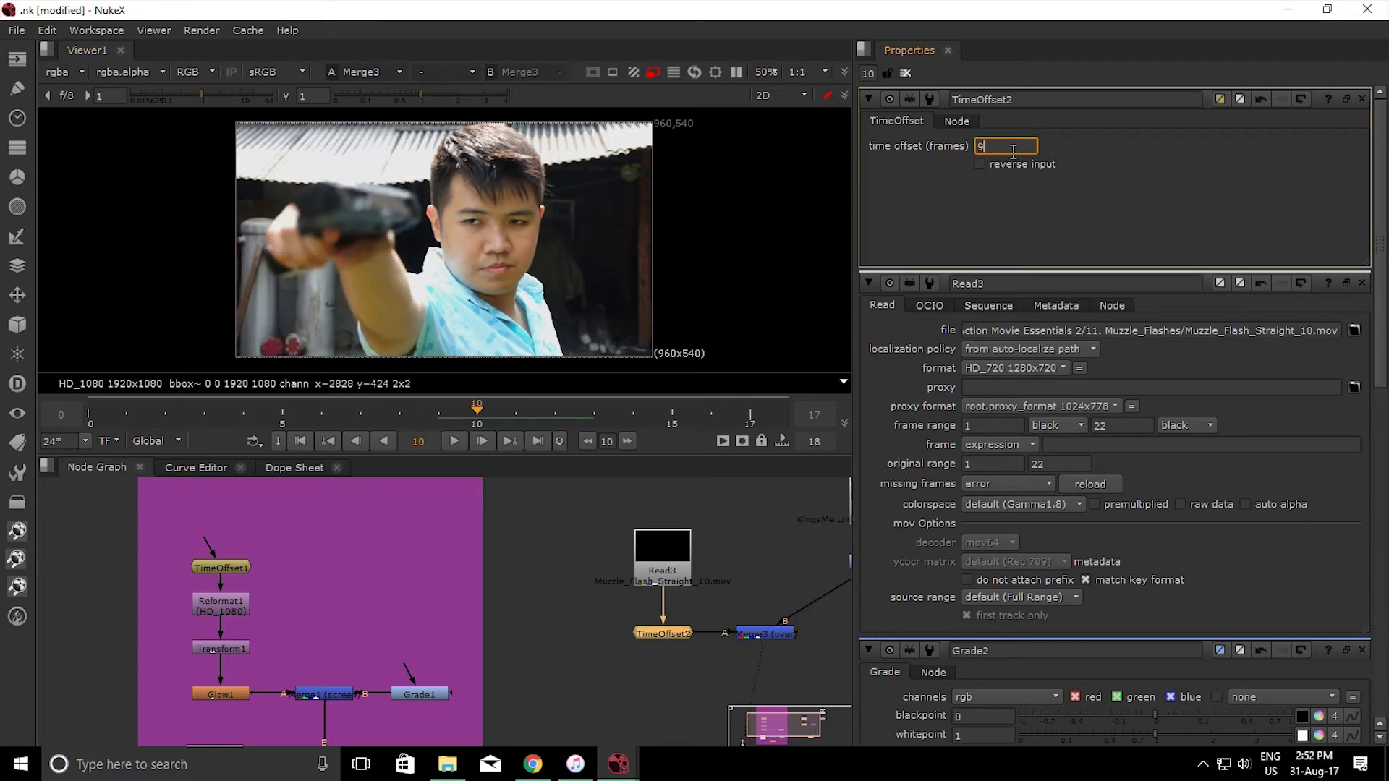
pyautogui.press('Return')
pyautogui.moveTo(465, 412)
pyautogui.mouseDown()
pyautogui.moveTo(443, 418)
pyautogui.moveTo(497, 419)
pyautogui.moveTo(436, 419)
pyautogui.moveTo(488, 400)
pyautogui.moveTo(562, 401)
pyautogui.moveTo(449, 402)
pyautogui.moveTo(561, 405)
pyautogui.moveTo(419, 418)
pyautogui.moveTo(475, 425)
pyautogui.mouseUp()
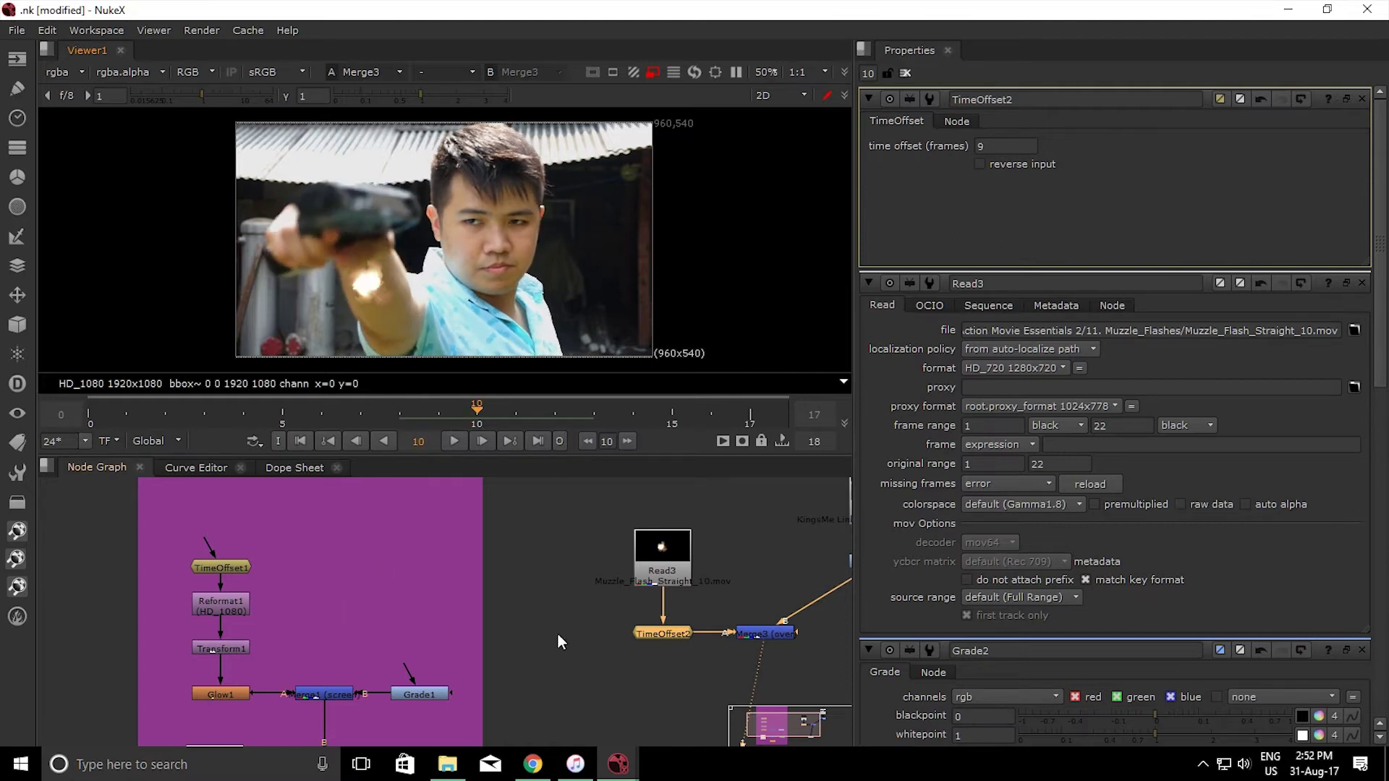
# Move Read3 and TimeOffset2 higher than Merge3 to leave space for more nodes, and view TimeOffset2's output
pyautogui.moveTo(673, 577); pyautogui.dragTo(673, 526)
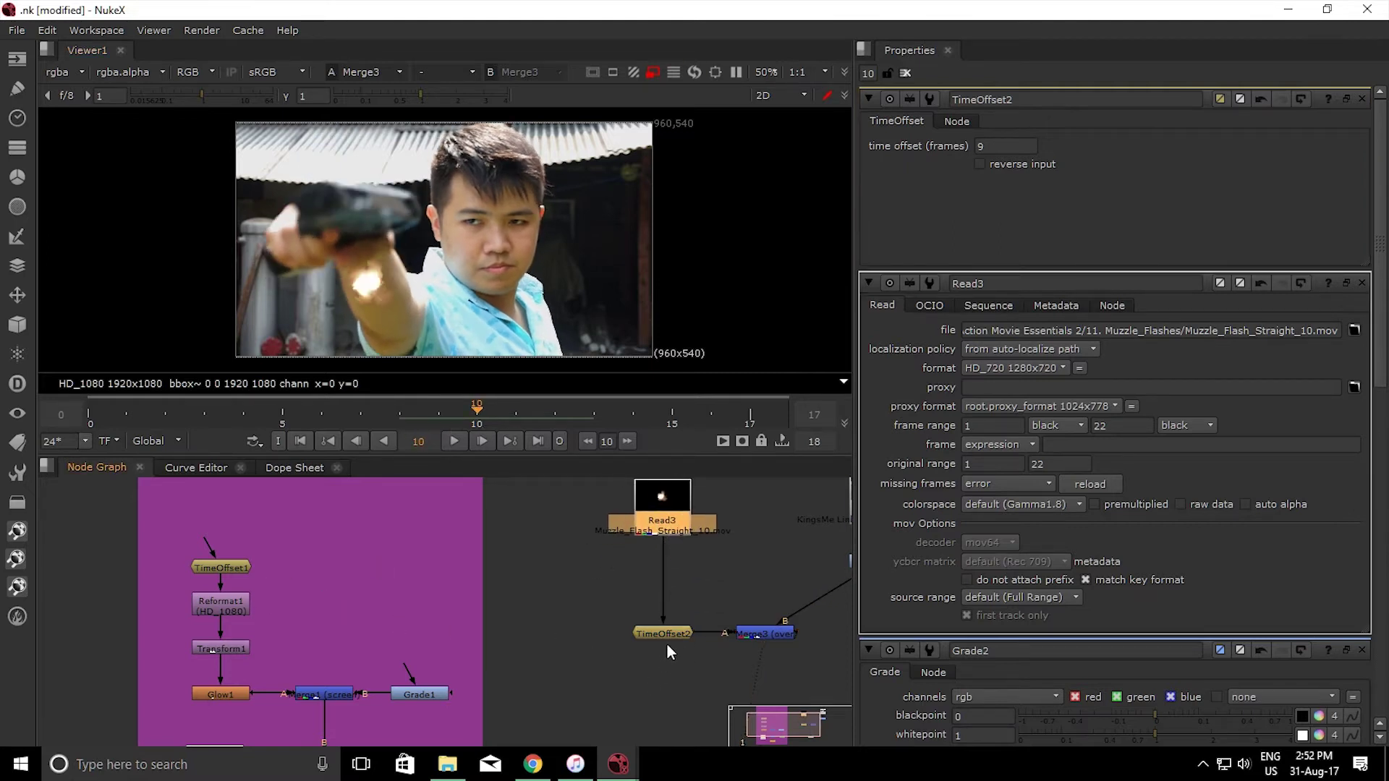
pyautogui.moveTo(666, 643); pyautogui.dragTo(671, 574)
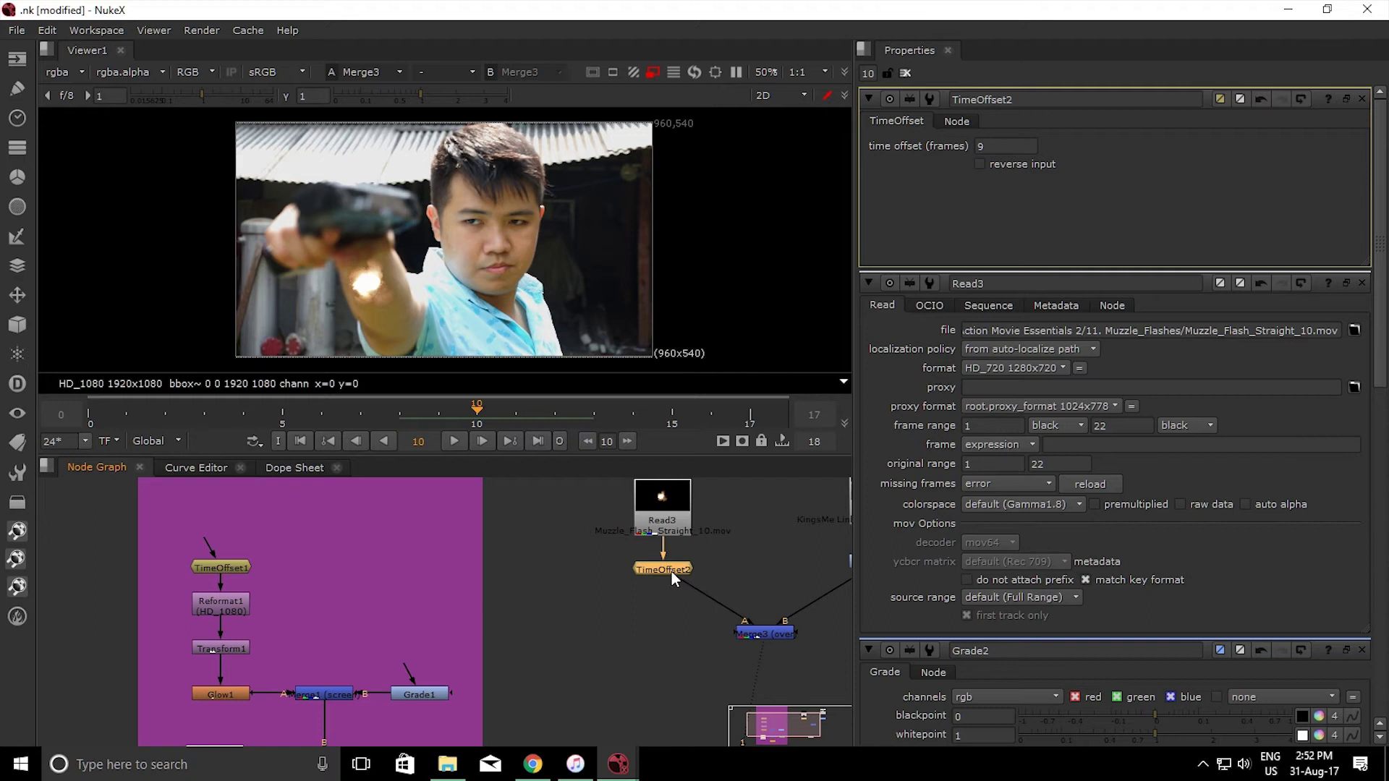
pyautogui.press('1')
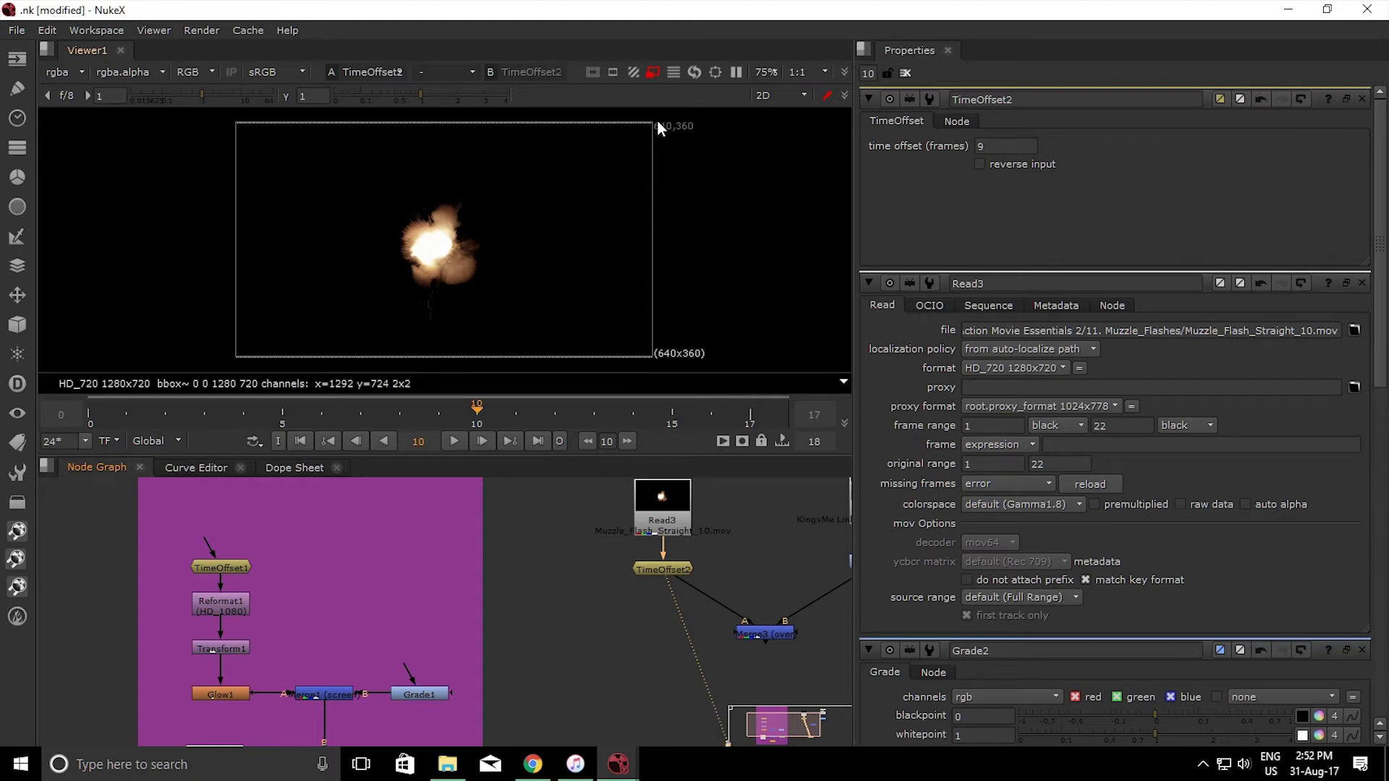
# Check the flash clip's resolution with proxy mode off and on, and view Read1 to compare the gun footage's resolution
pyautogui.click(655, 71)
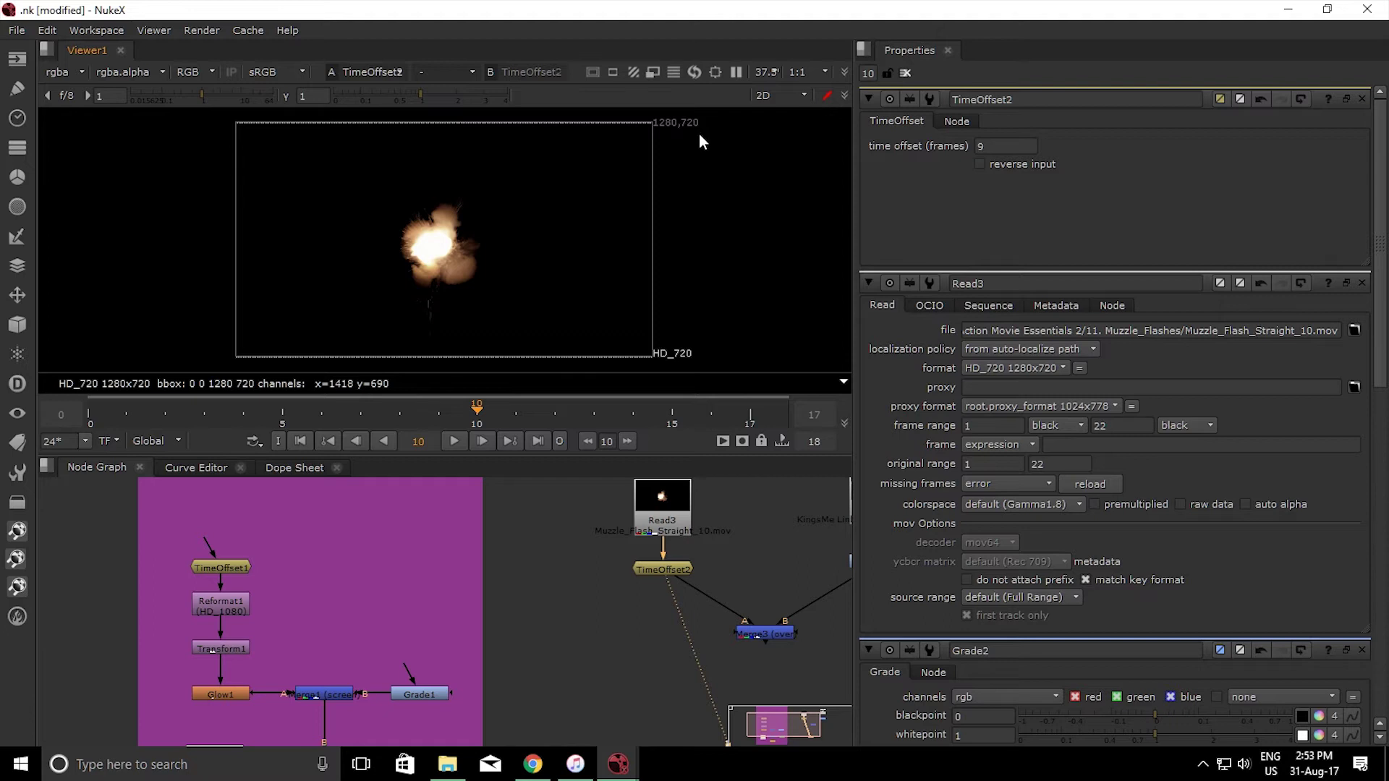
pyautogui.click(651, 75)
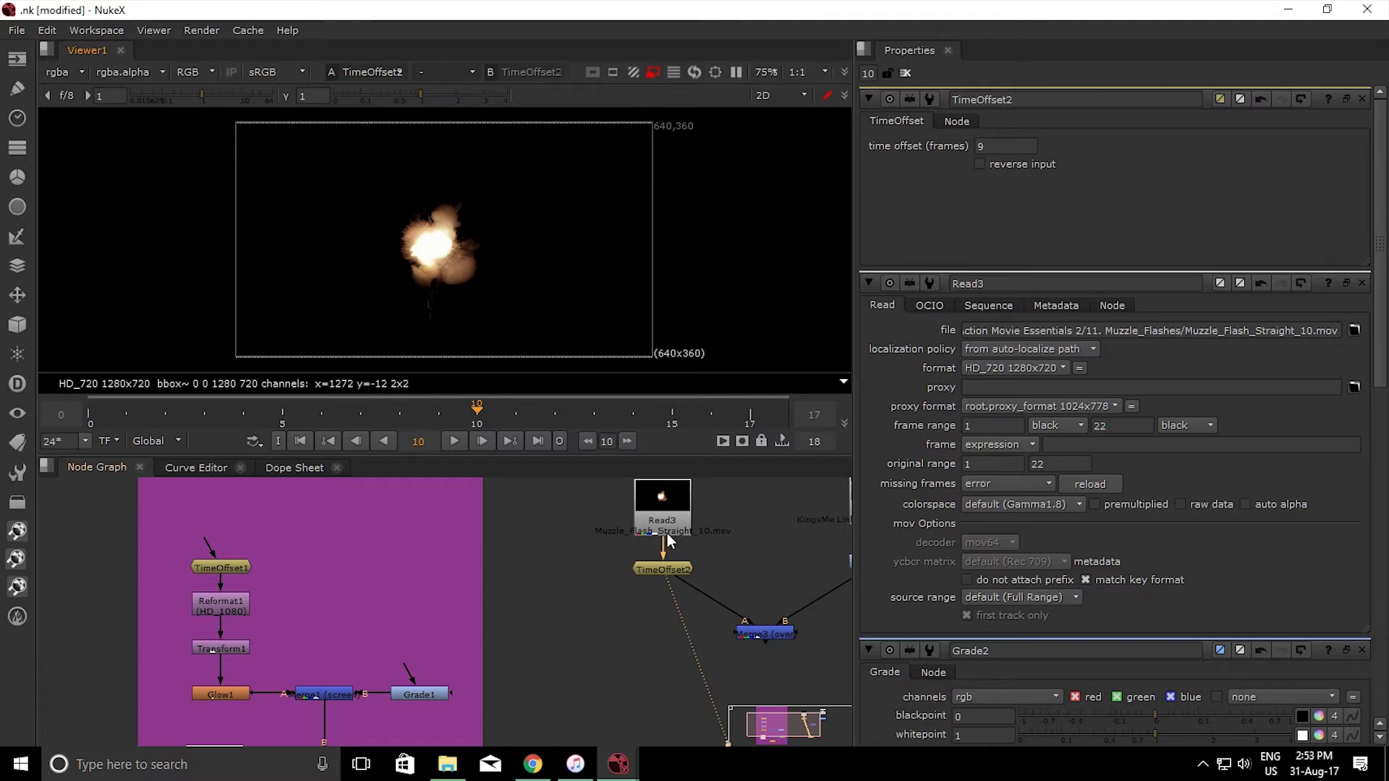
pyautogui.click(651, 73)
pyautogui.moveTo(663, 571); pyautogui.dragTo(662, 561)
pyautogui.moveTo(615, 571); pyautogui.dragTo(487, 591, button='middle')
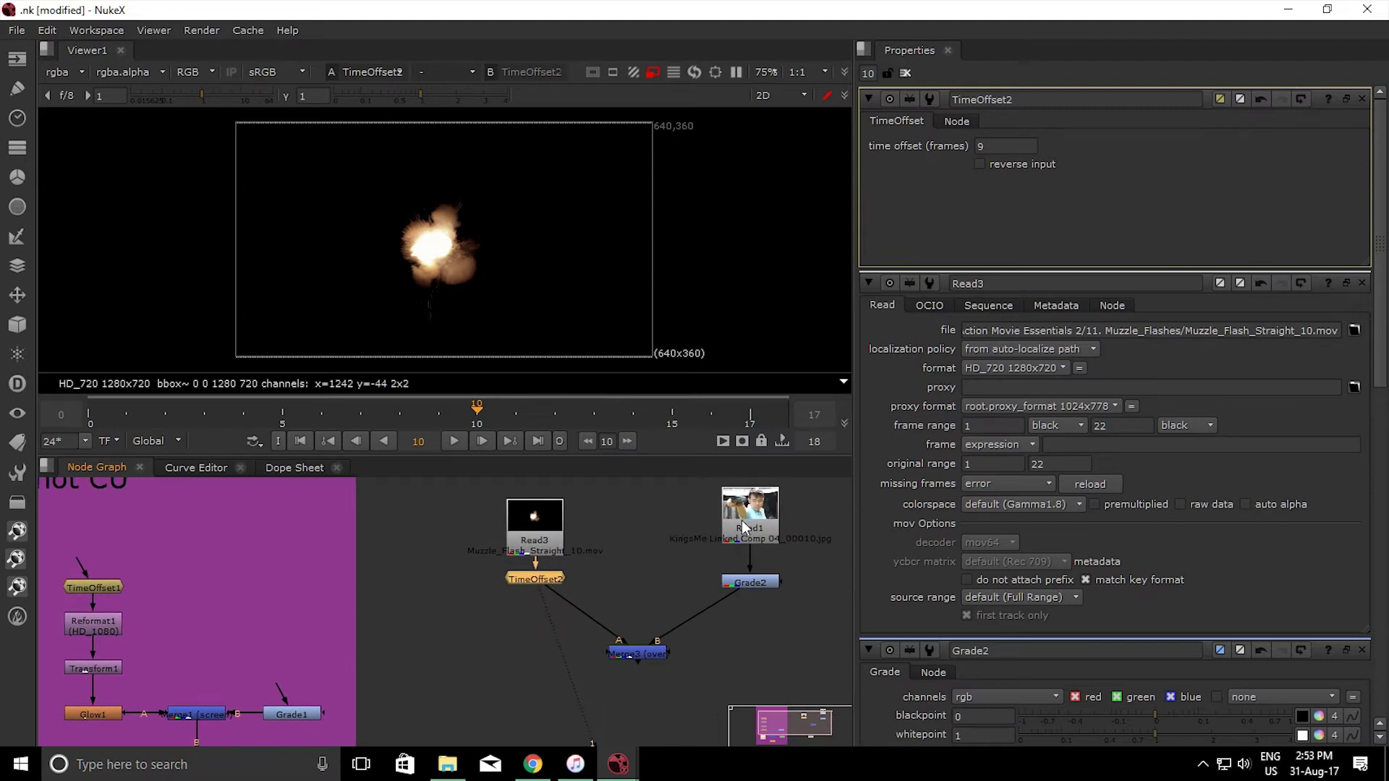
pyautogui.click(745, 518)
pyautogui.press('1')
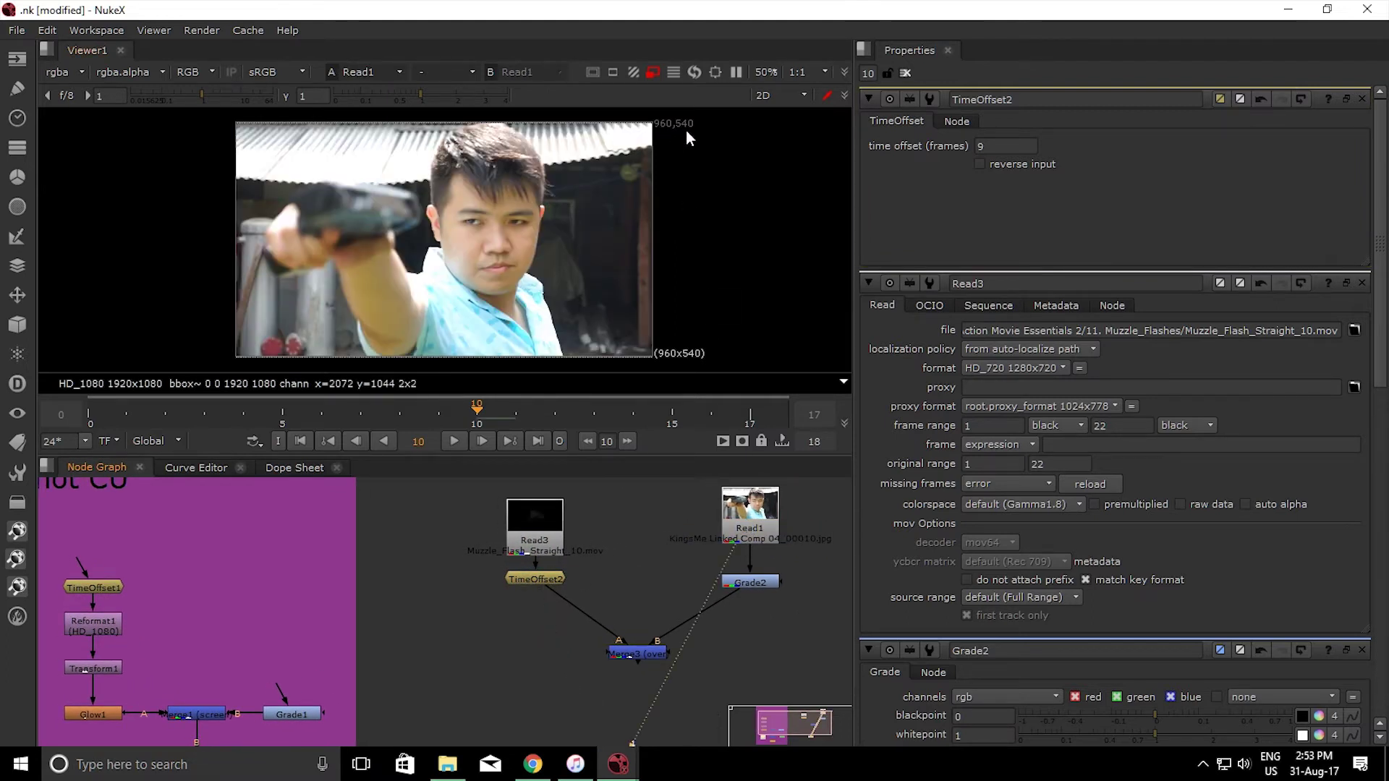
# Check Read1's full resolution with proxy mode off, then turn proxy mode back on and view Read3 for comparison
pyautogui.click(653, 73)
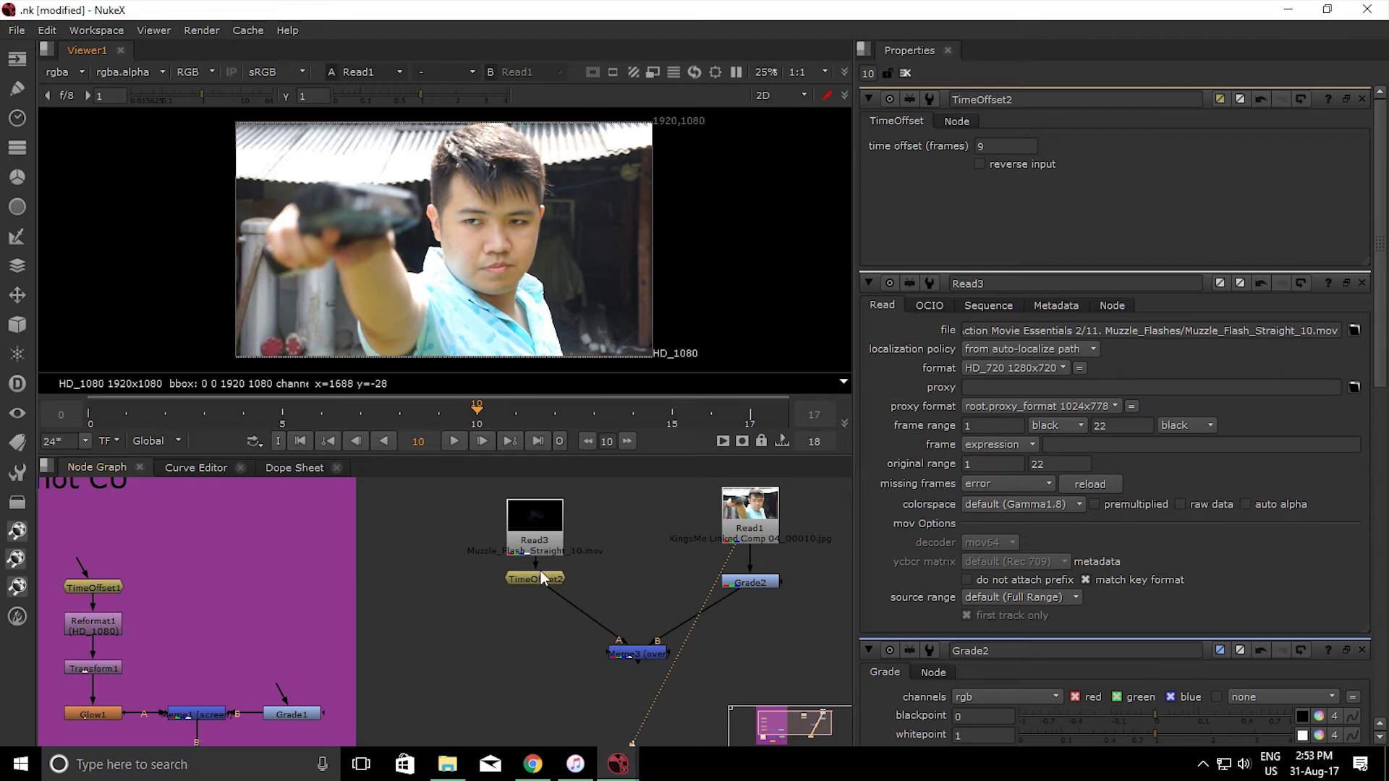
pyautogui.click(536, 544)
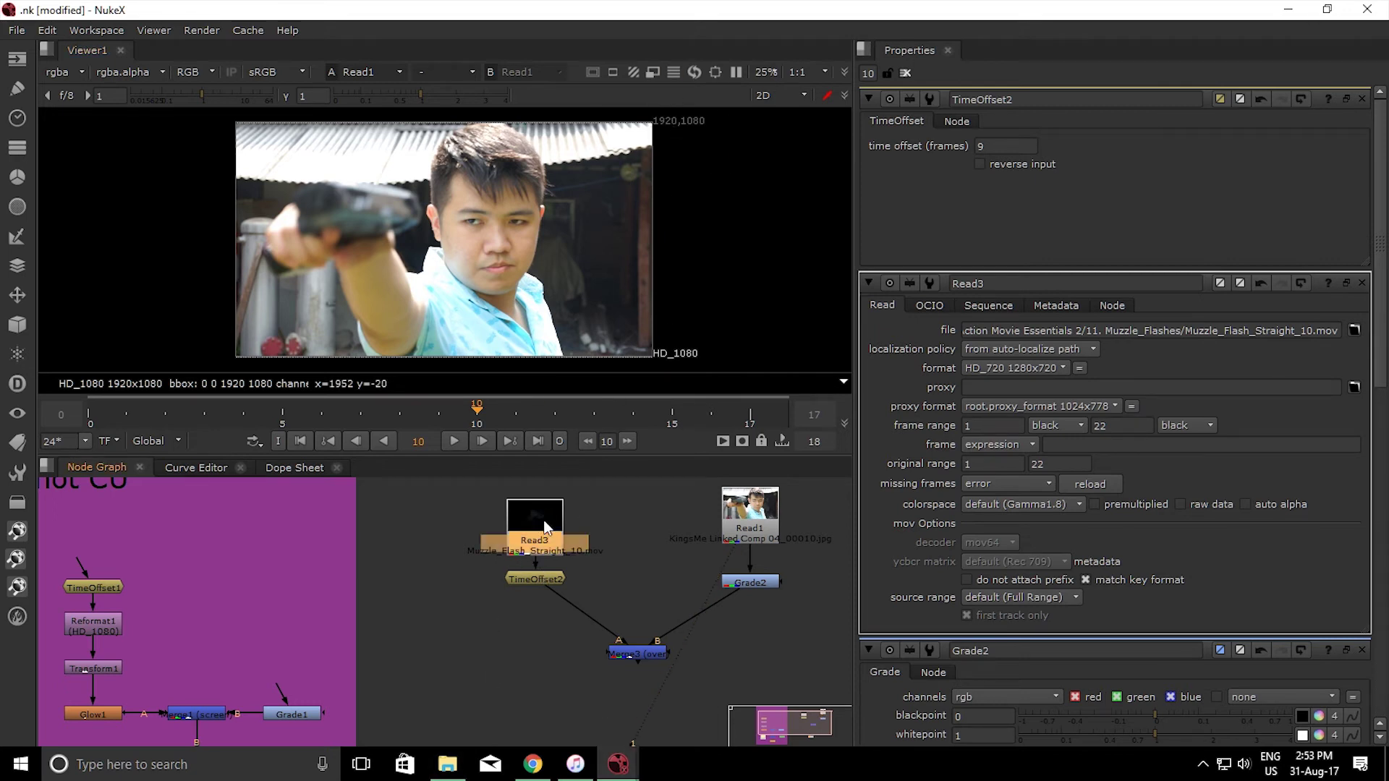
pyautogui.click(653, 71)
pyautogui.press('1')
# Add a Reformat node between TimeOffset2 and Merge3, place it below TimeOffset2 and view its output
pyautogui.click(547, 577)
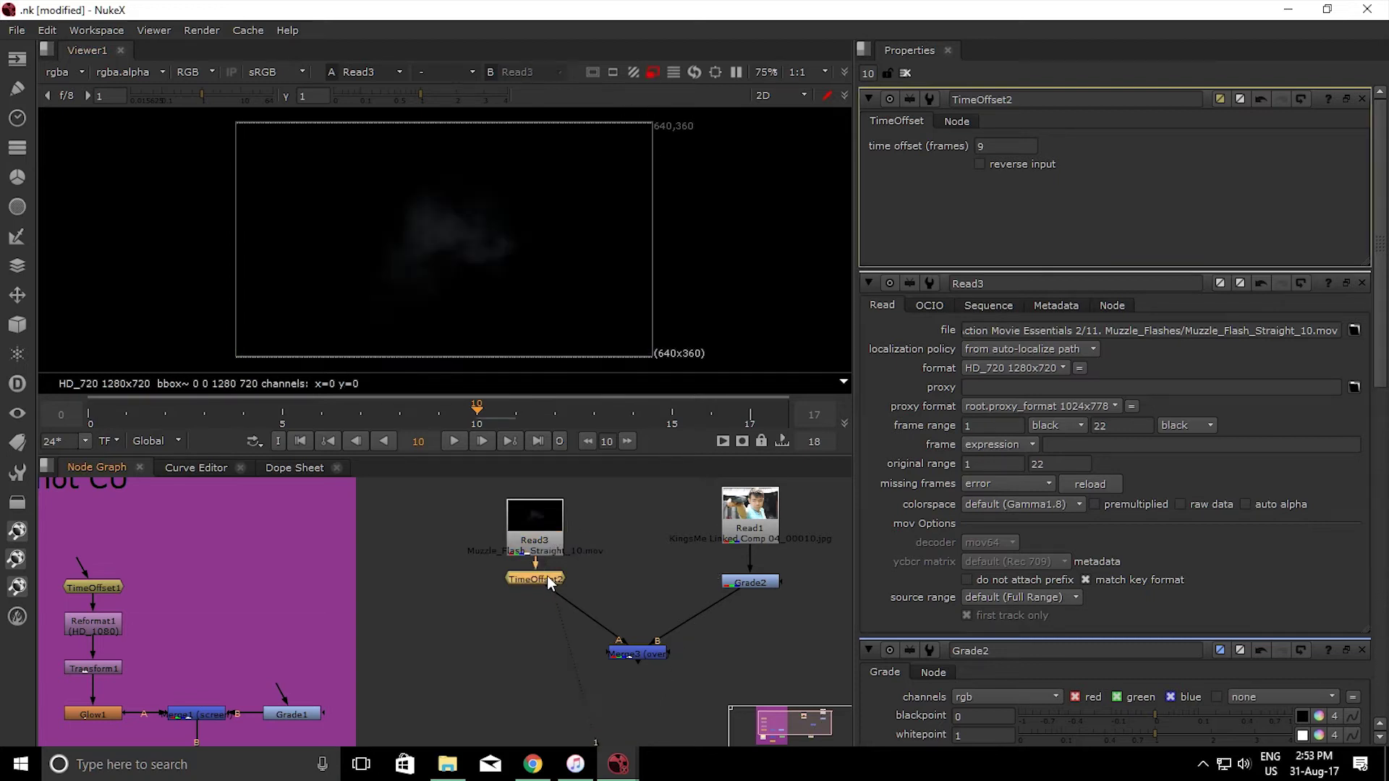
pyautogui.press('1')
pyautogui.press('Tab')
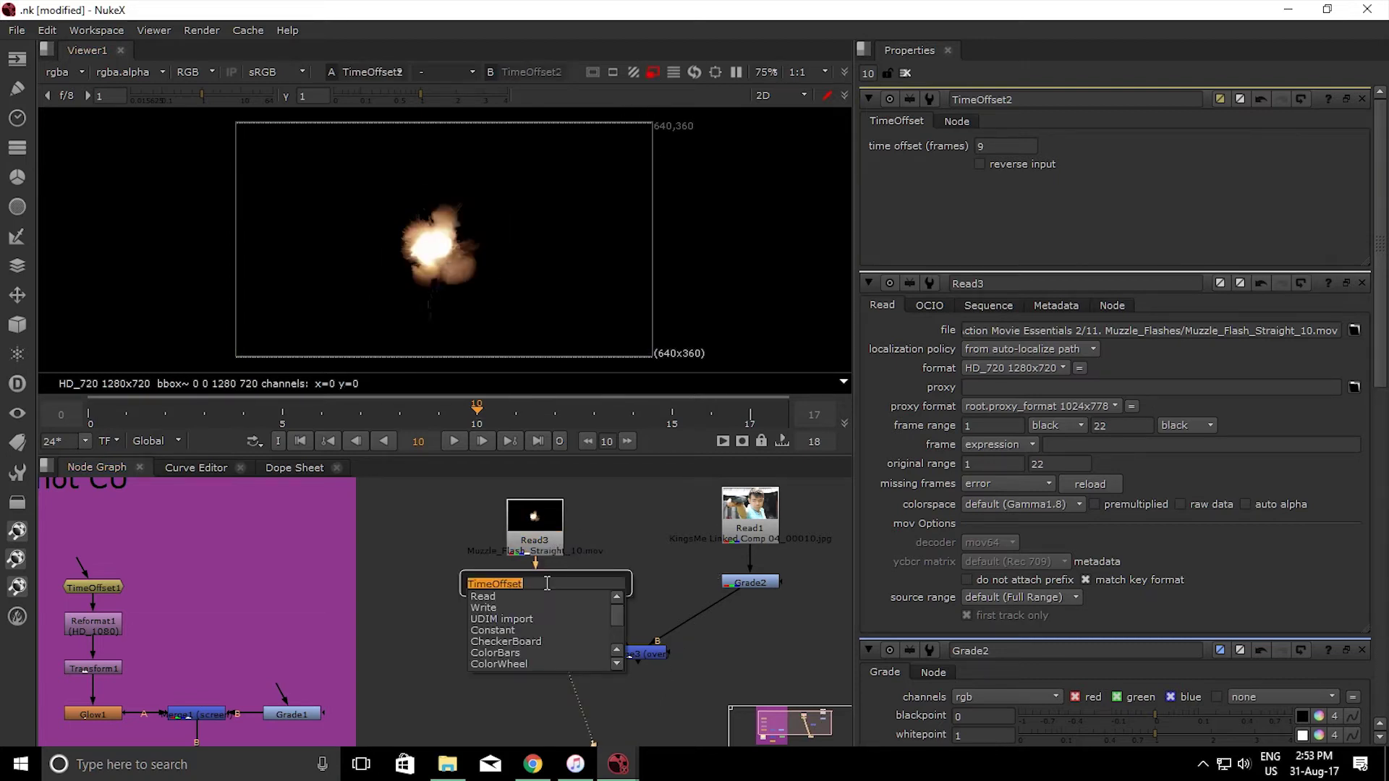
pyautogui.write('refo')
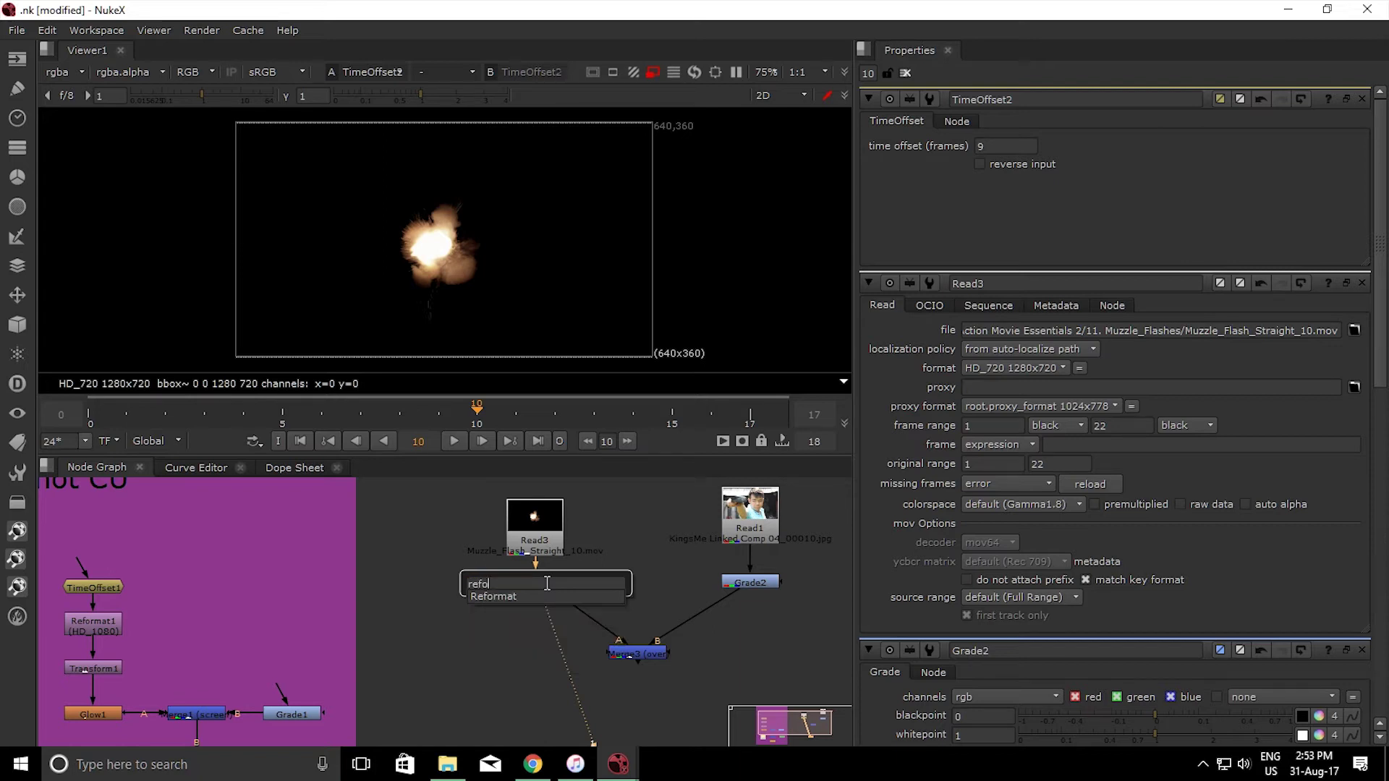
pyautogui.press('Return')
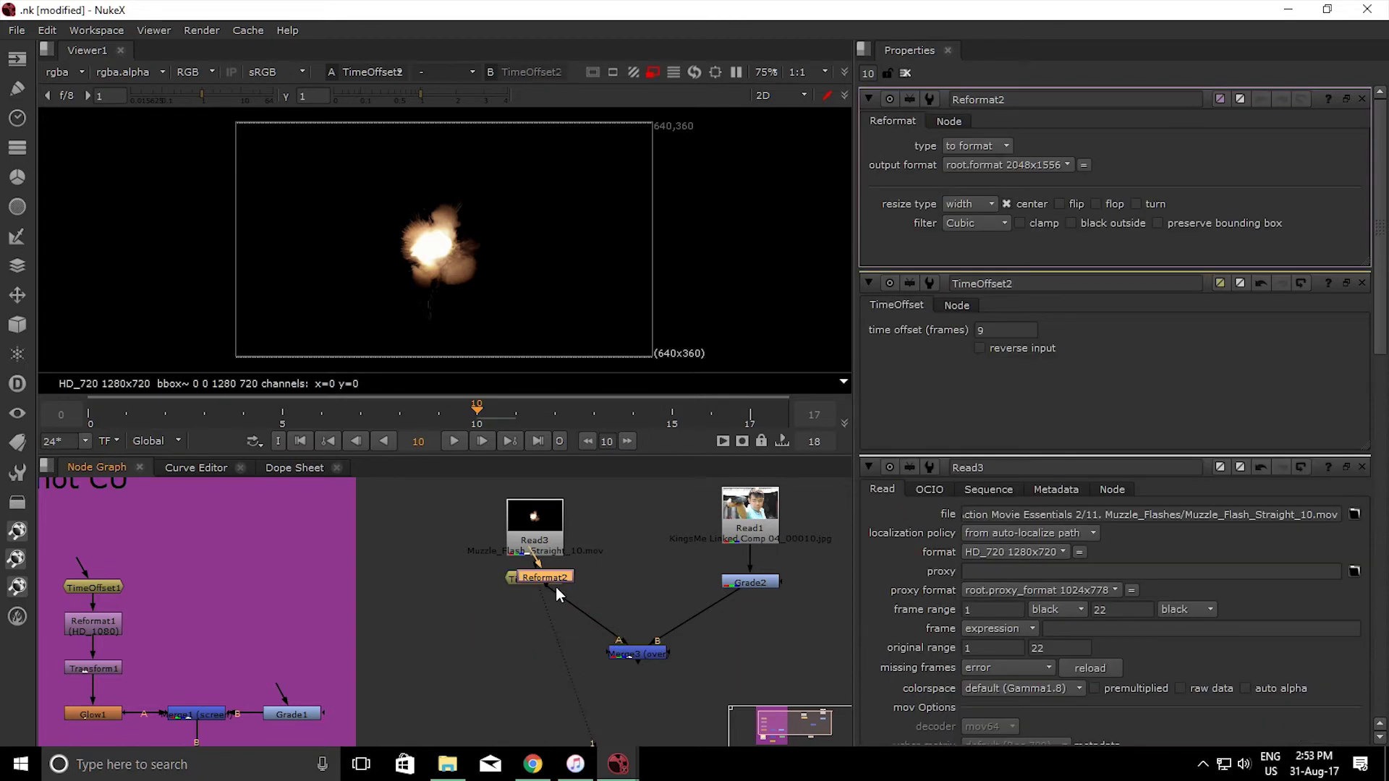
pyautogui.moveTo(556, 587); pyautogui.dragTo(537, 626)
pyautogui.press('1')
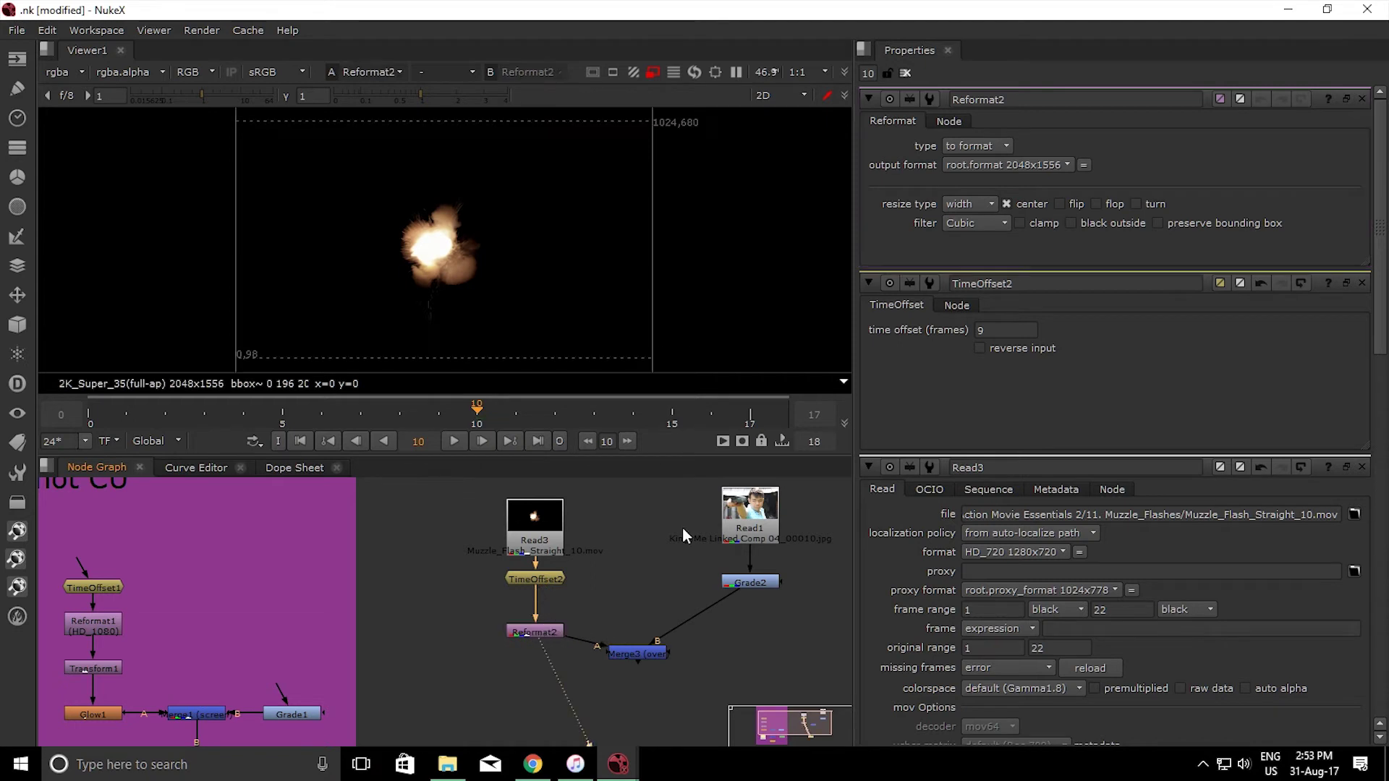
# Set Reformat2's output format to HD_1080 1920x1080 and view the result through Merge3
pyautogui.click(1046, 167)
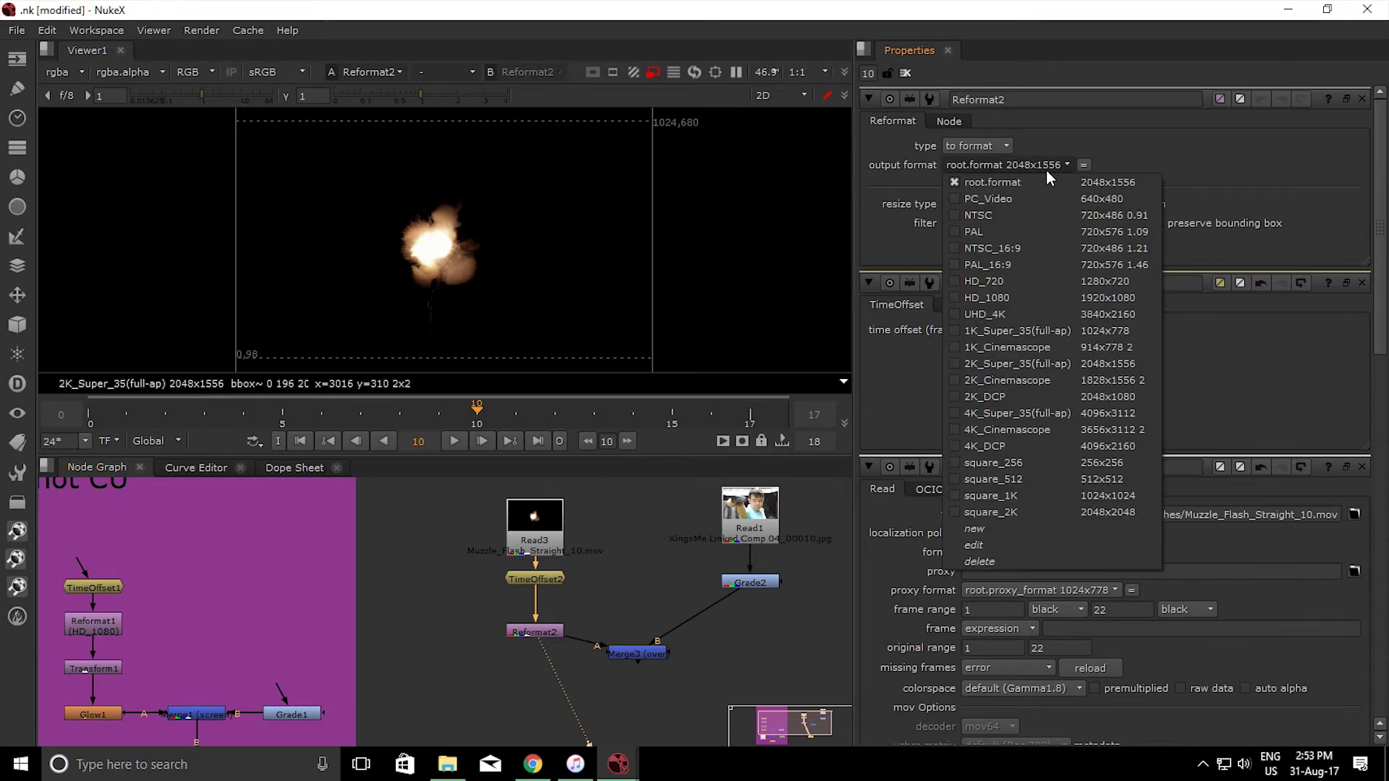
pyautogui.click(1011, 298)
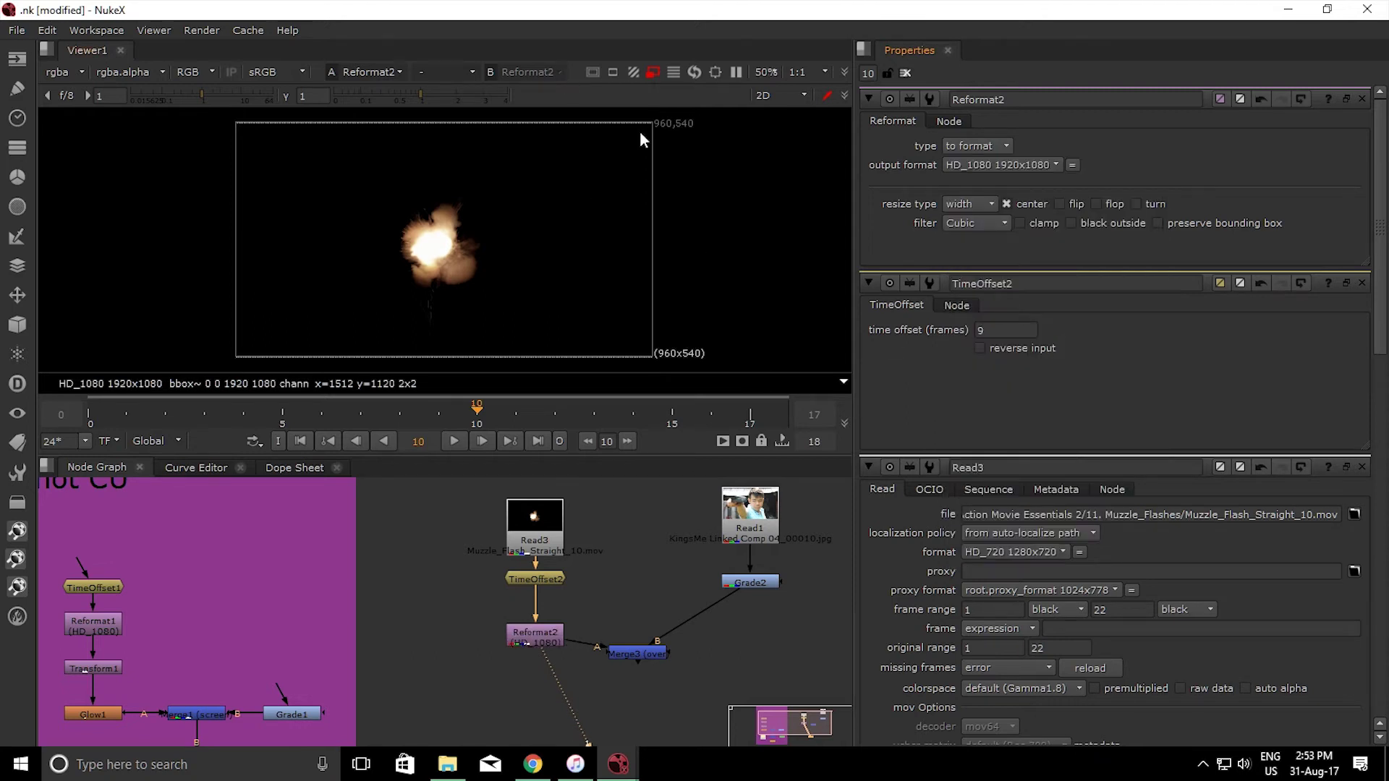
pyautogui.click(756, 525)
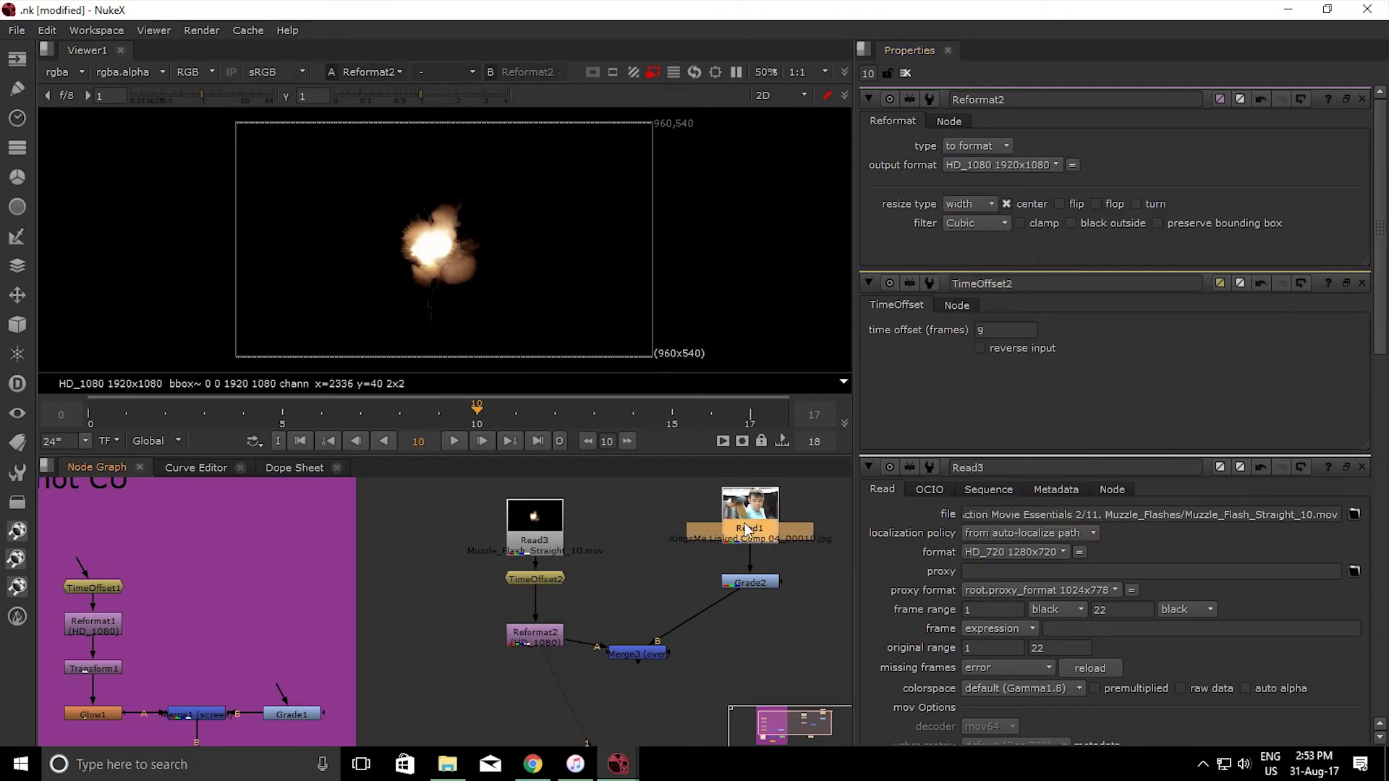
pyautogui.click(553, 639)
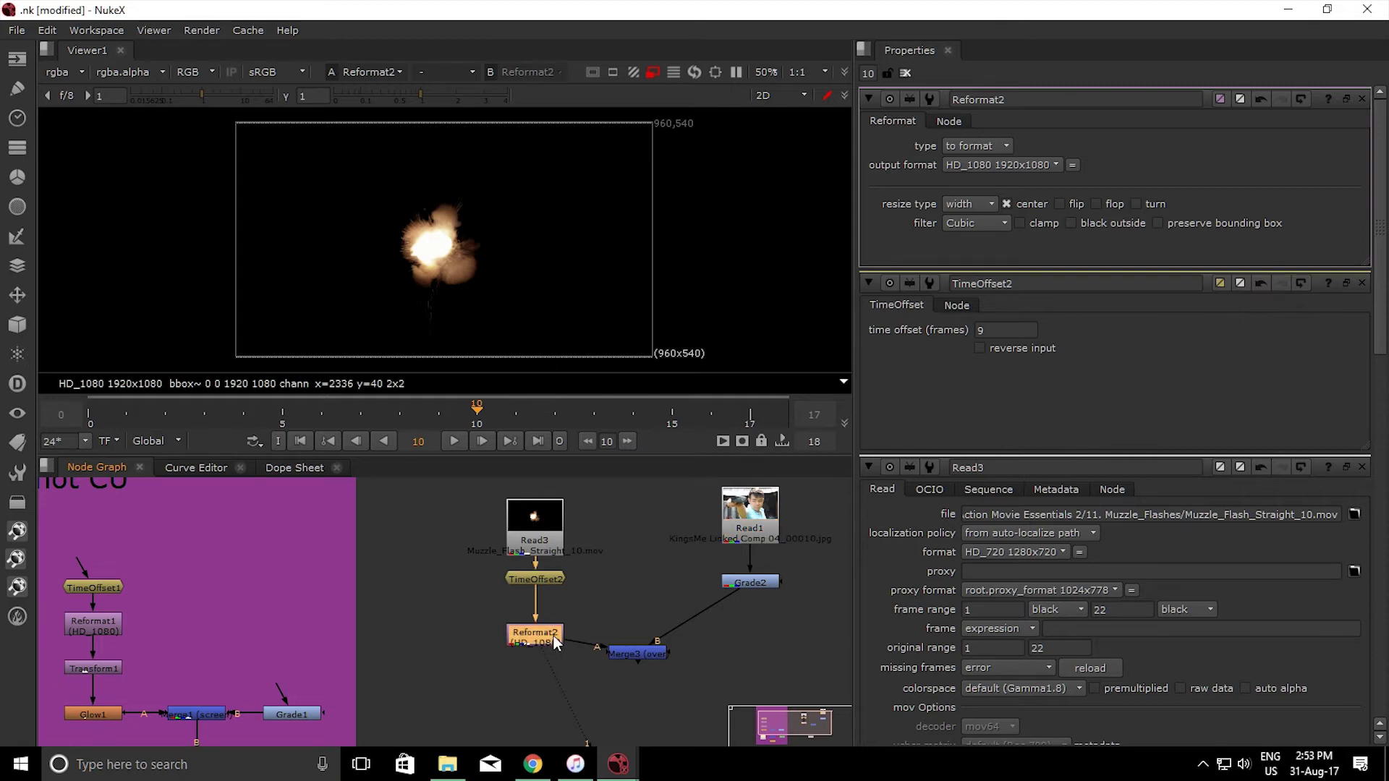
pyautogui.click(670, 650)
pyautogui.press('1')
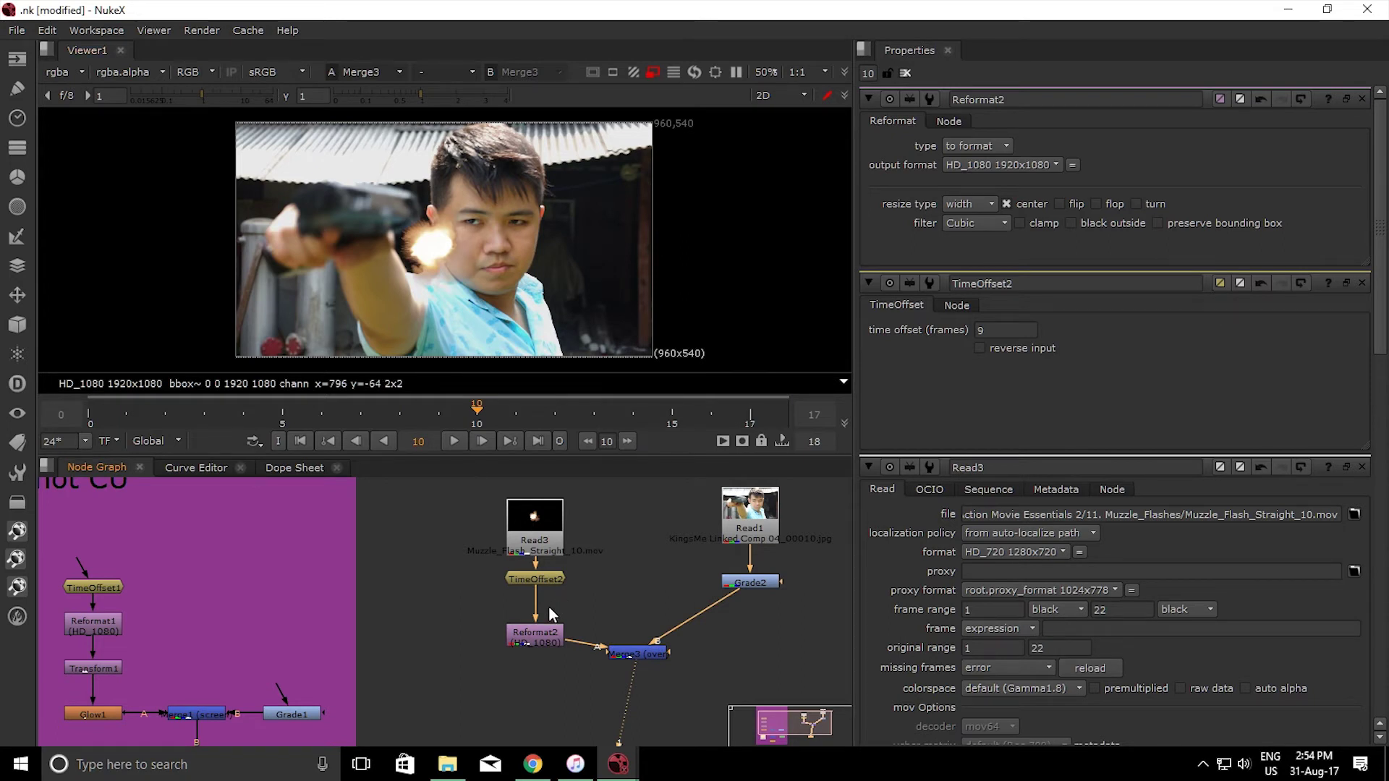
# Move Read3 slightly higher and insert a Transform node between Reformat2 and Merge3
pyautogui.moveTo(536, 543); pyautogui.dragTo(535, 517)
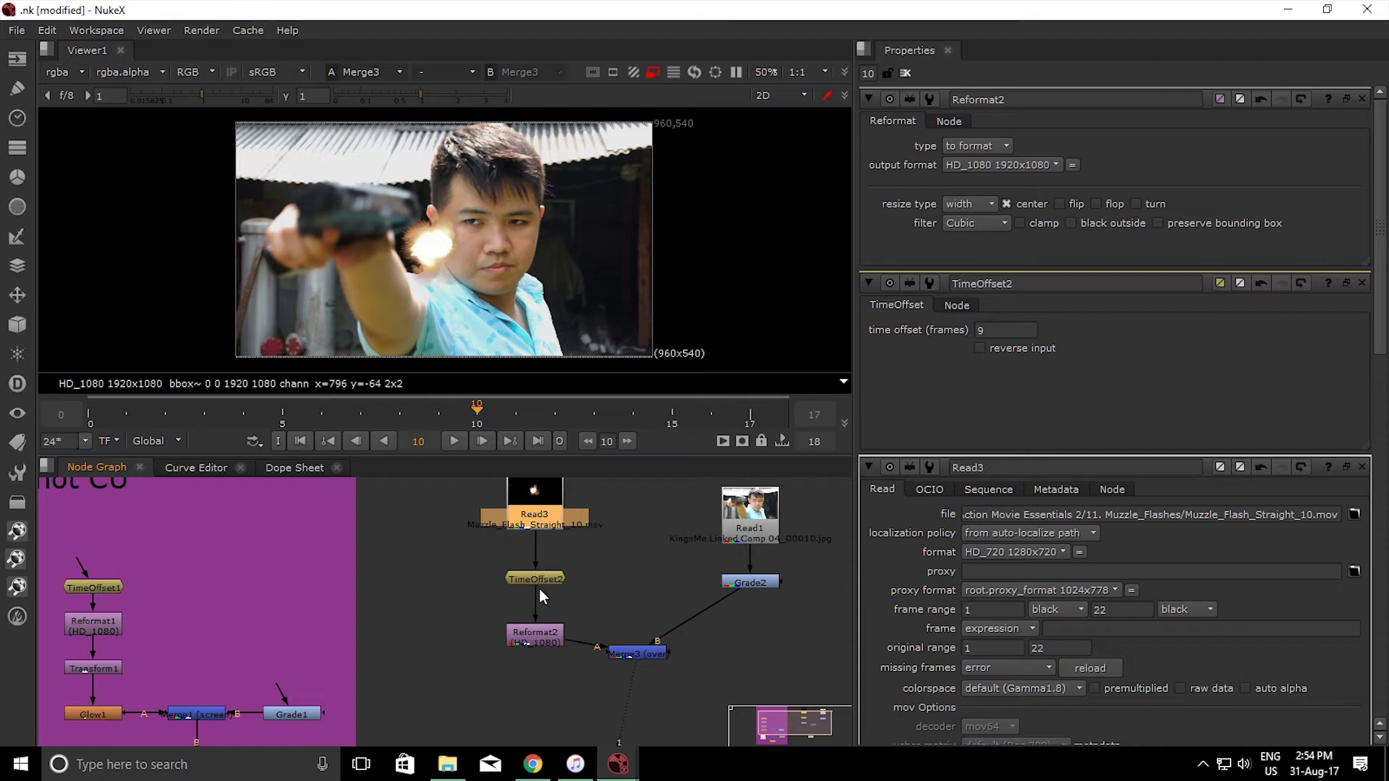
pyautogui.click(541, 642)
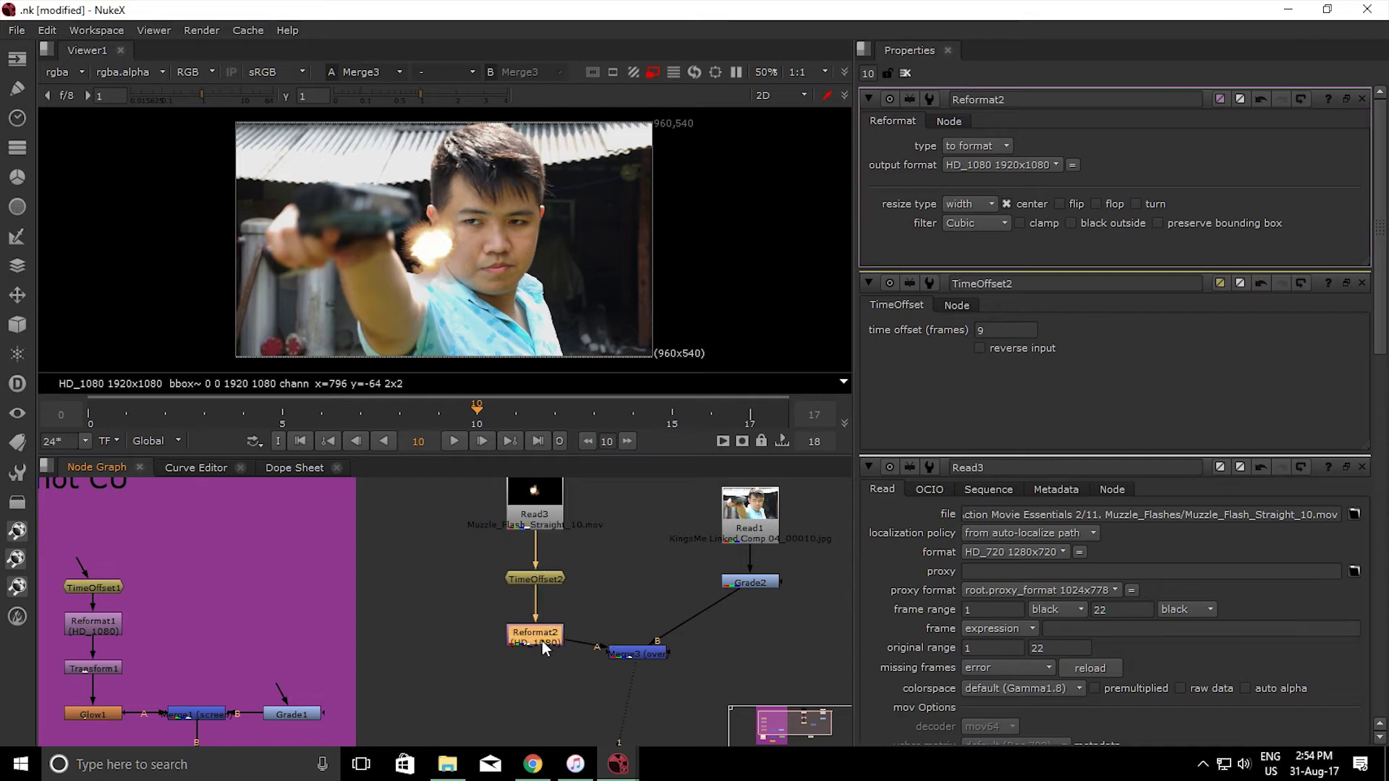
pyautogui.press('Tab')
pyautogui.write('Transform')
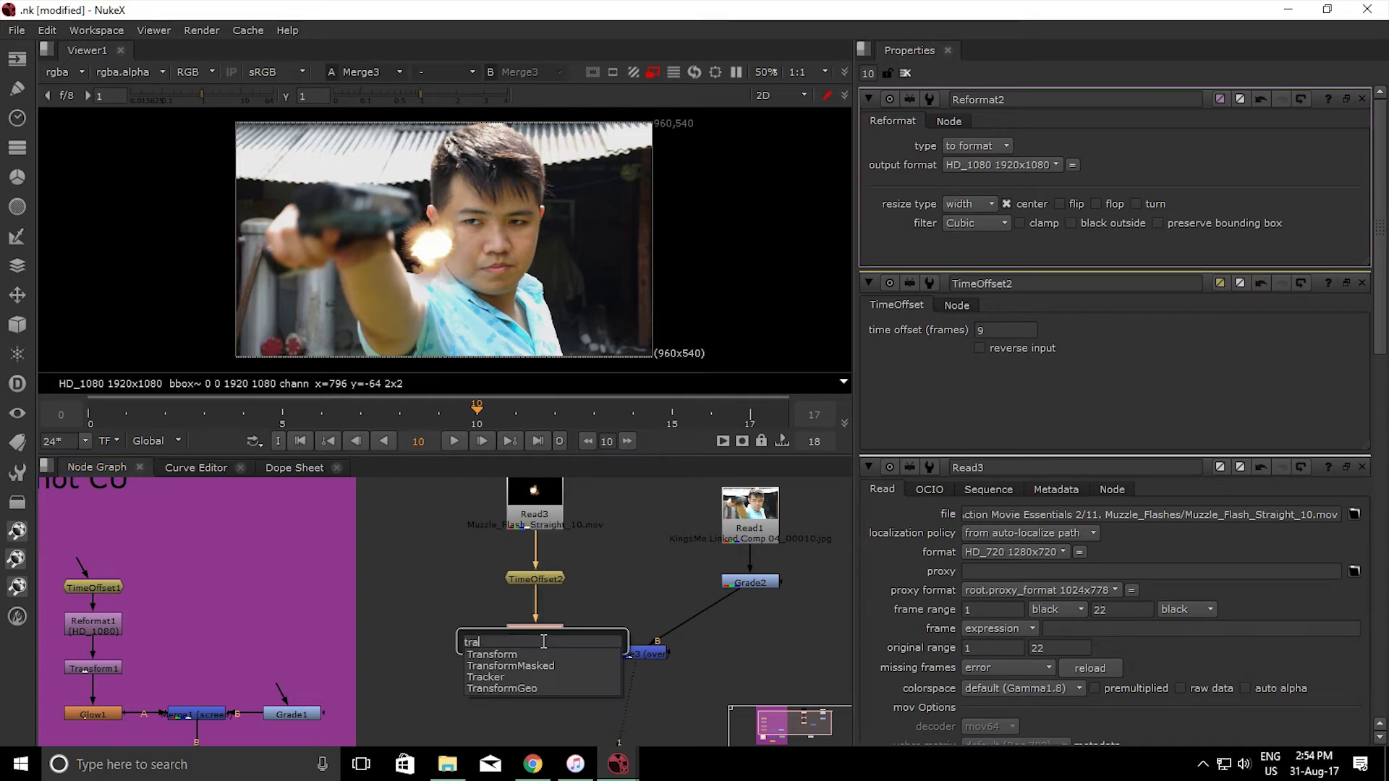
pyautogui.press('Return')
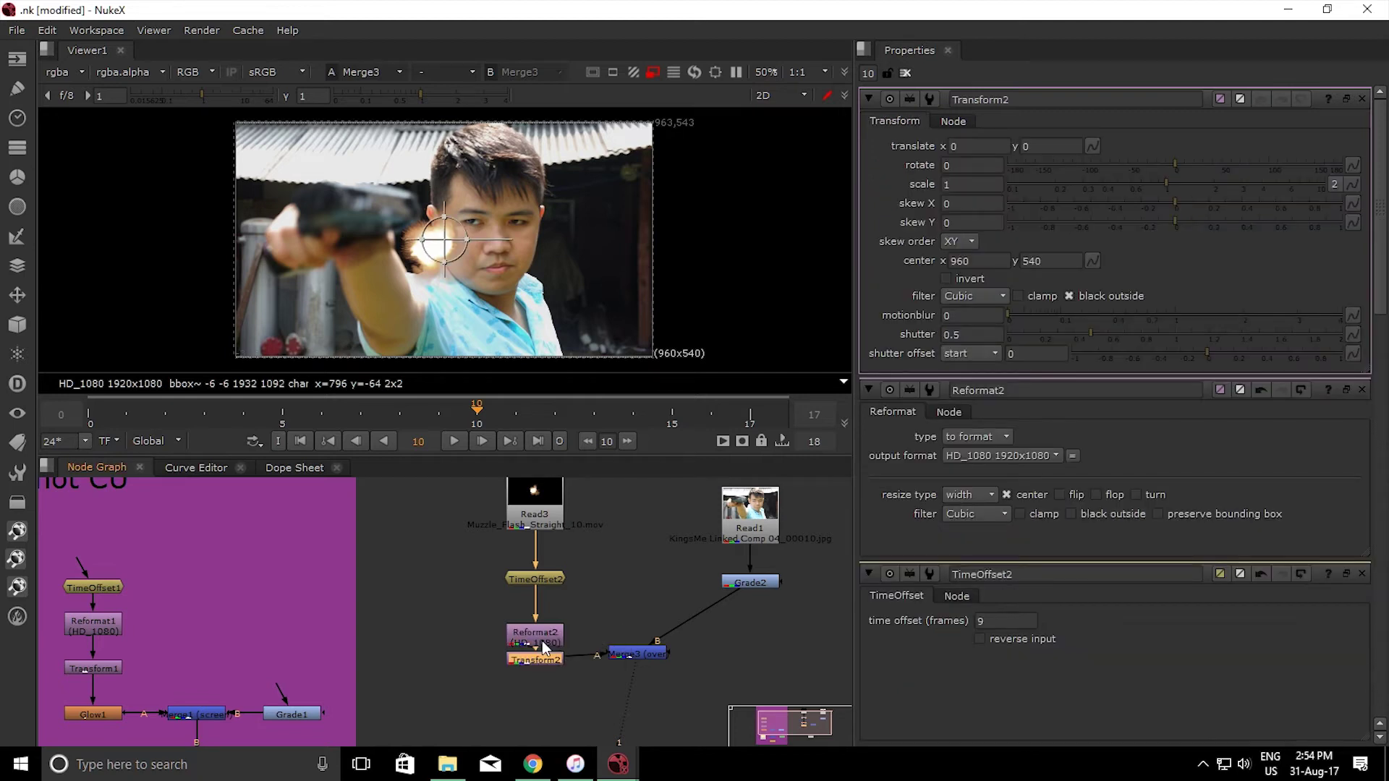
# Space out TimeOffset2, Reformat2 and Transform2 in a vertical column and align Merge3 level with Transform2
pyautogui.click(541, 642)
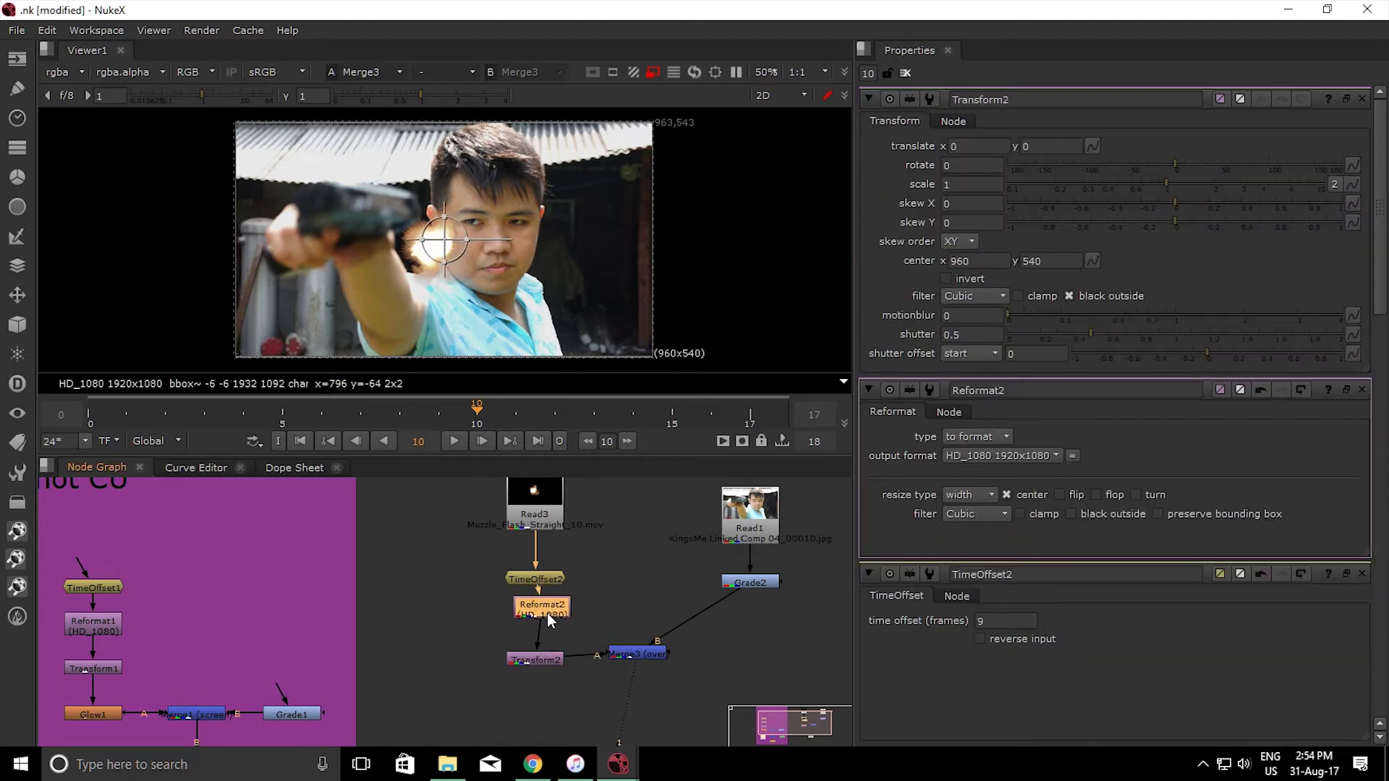
pyautogui.moveTo(545, 580)
pyautogui.mouseDown()
pyautogui.moveTo(548, 565)
pyautogui.moveTo(554, 598)
pyautogui.mouseUp()
pyautogui.moveTo(547, 664); pyautogui.dragTo(547, 649)
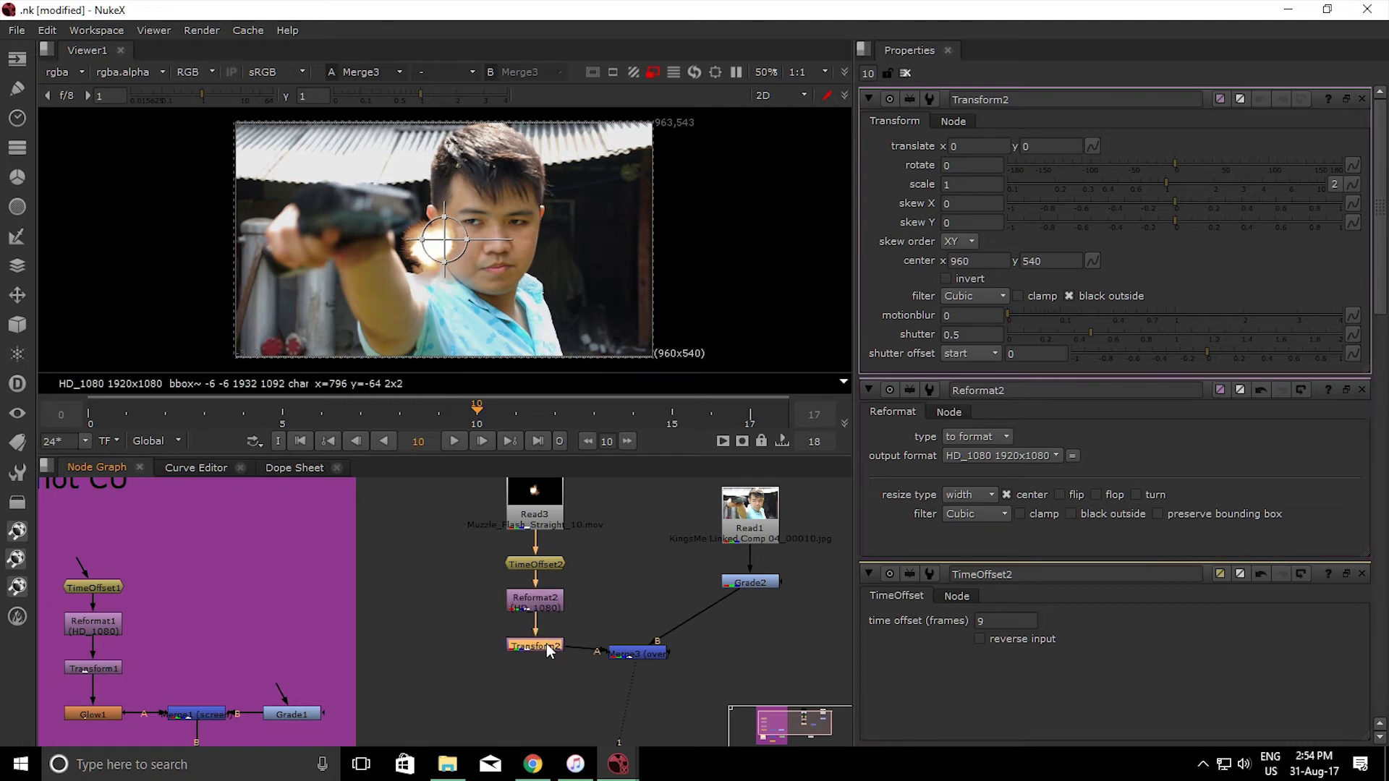
pyautogui.moveTo(650, 657); pyautogui.dragTo(644, 646)
# Move the flash onto the gun's muzzle with Transform2 at about x -520, y 208, and scale it to 1.46
pyautogui.click(554, 645)
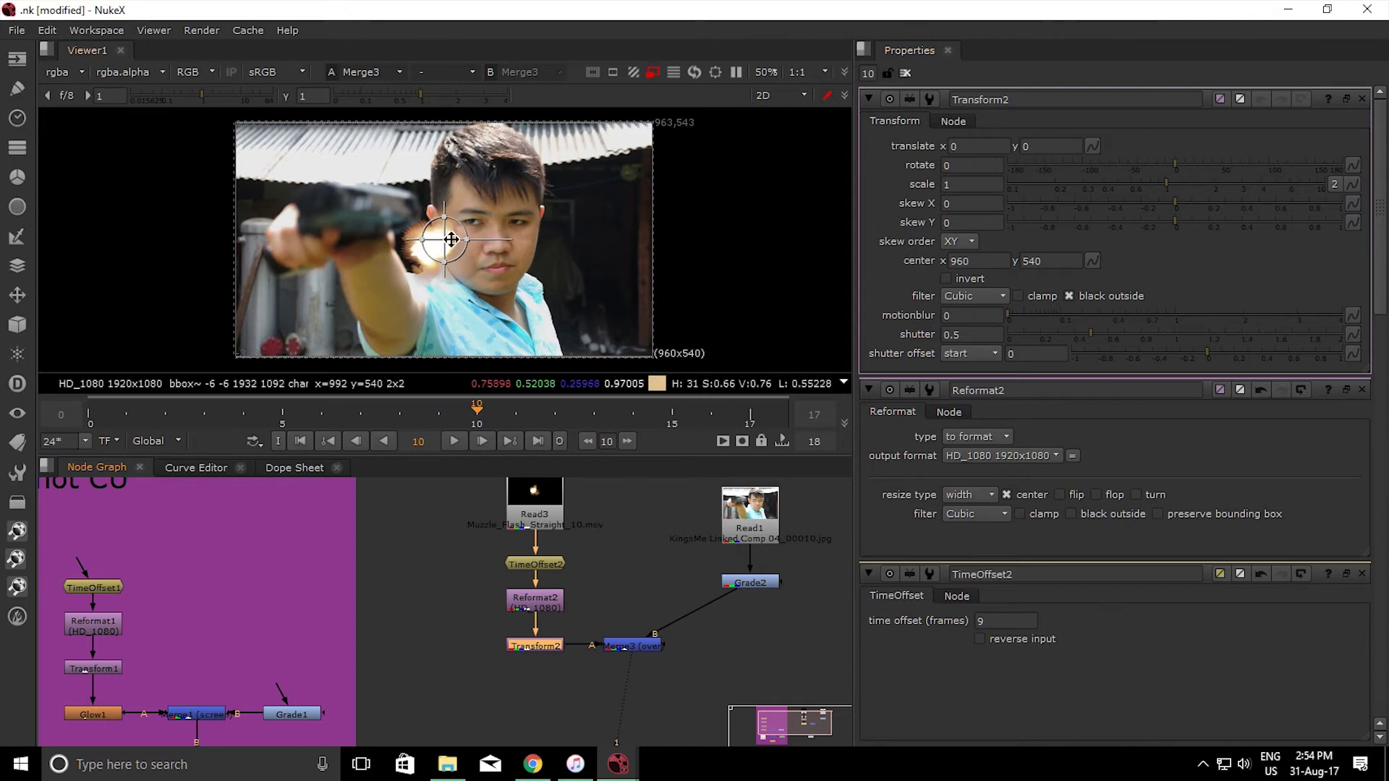
pyautogui.moveTo(444, 241); pyautogui.dragTo(334, 209)
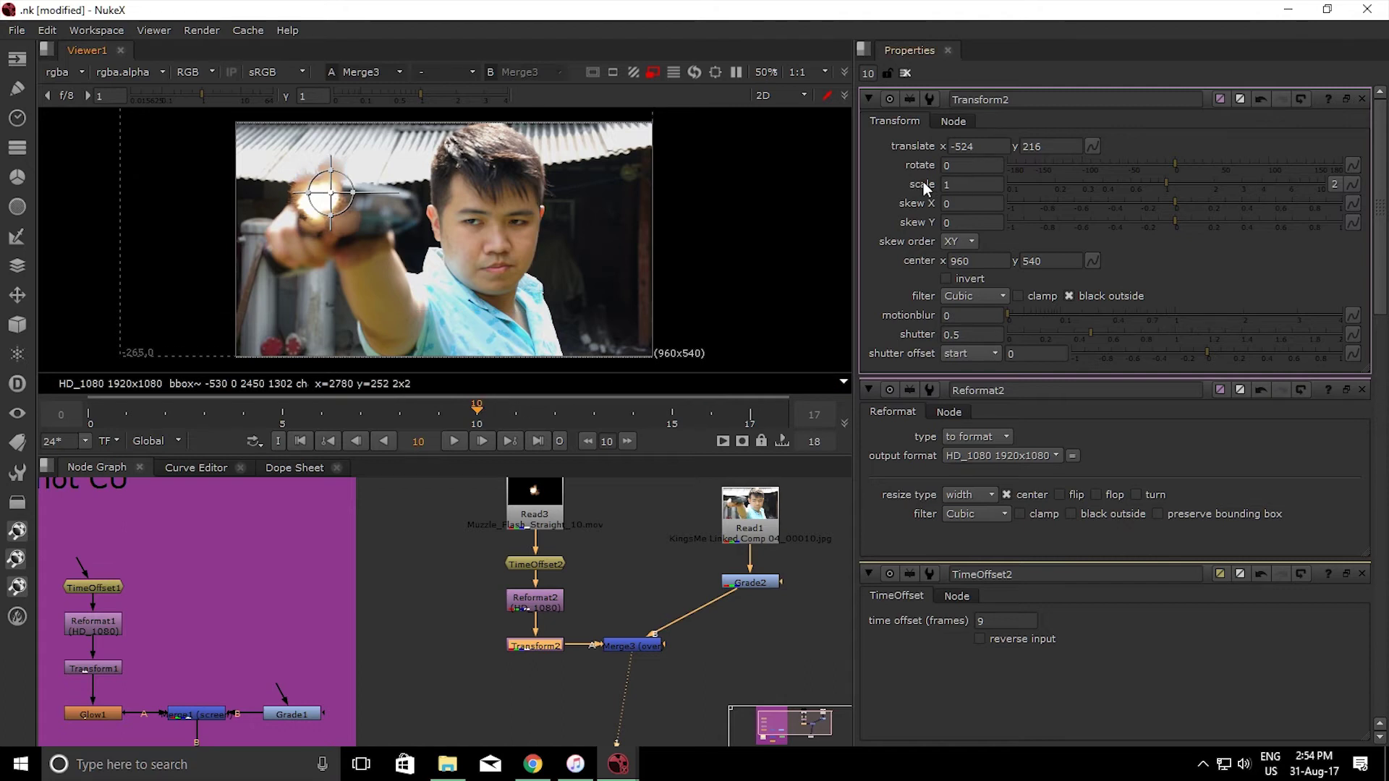
pyautogui.moveTo(1170, 185); pyautogui.dragTo(1191, 184)
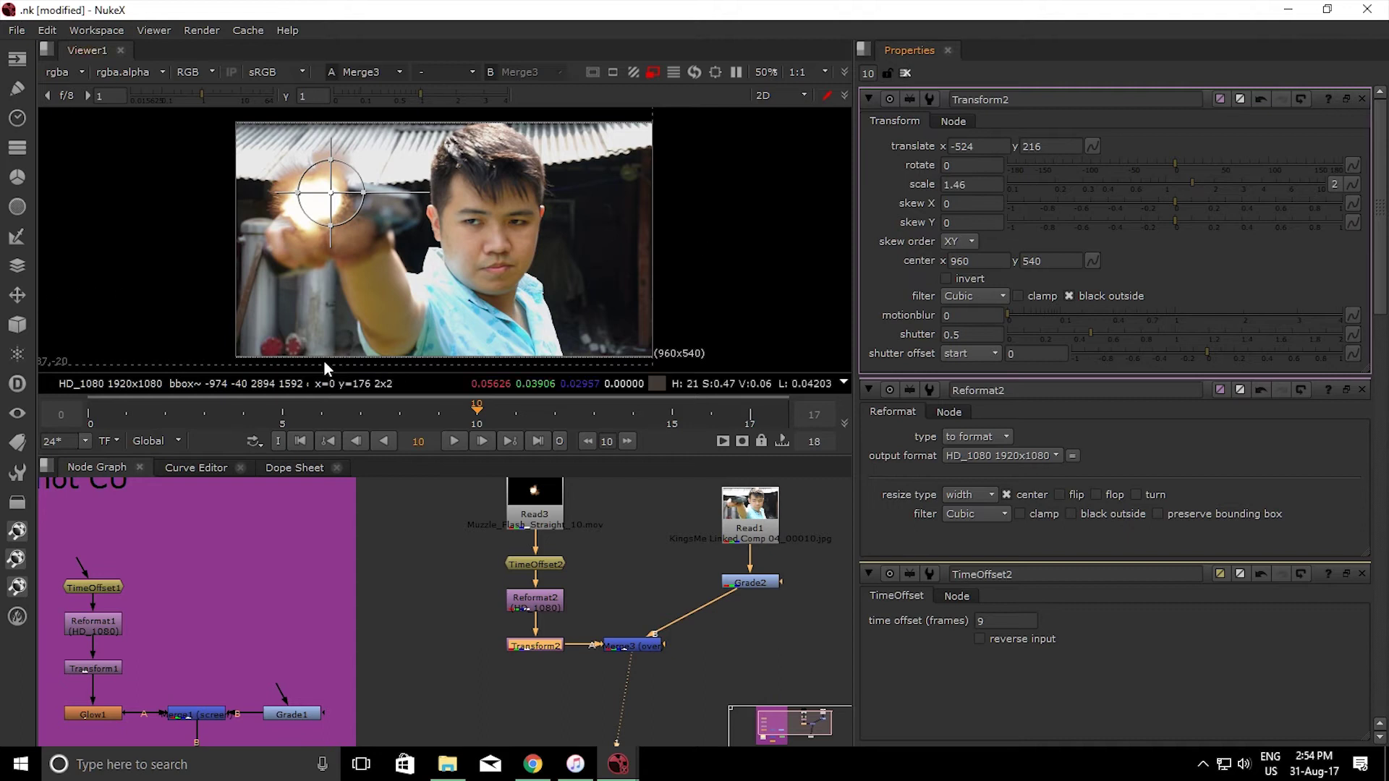
pyautogui.moveTo(477, 412)
pyautogui.mouseDown()
pyautogui.moveTo(399, 413)
pyautogui.moveTo(460, 410)
pyautogui.mouseUp()
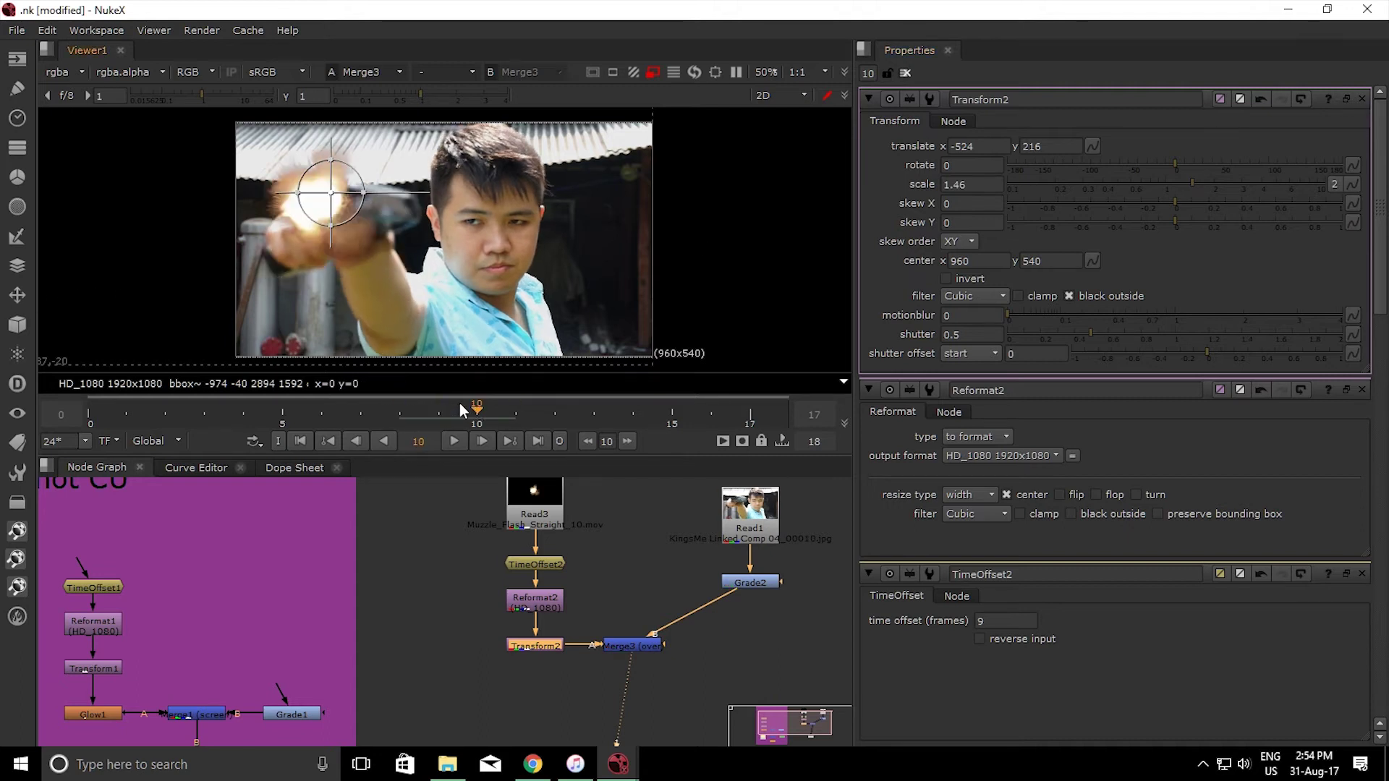
pyautogui.moveTo(319, 193); pyautogui.dragTo(329, 192)
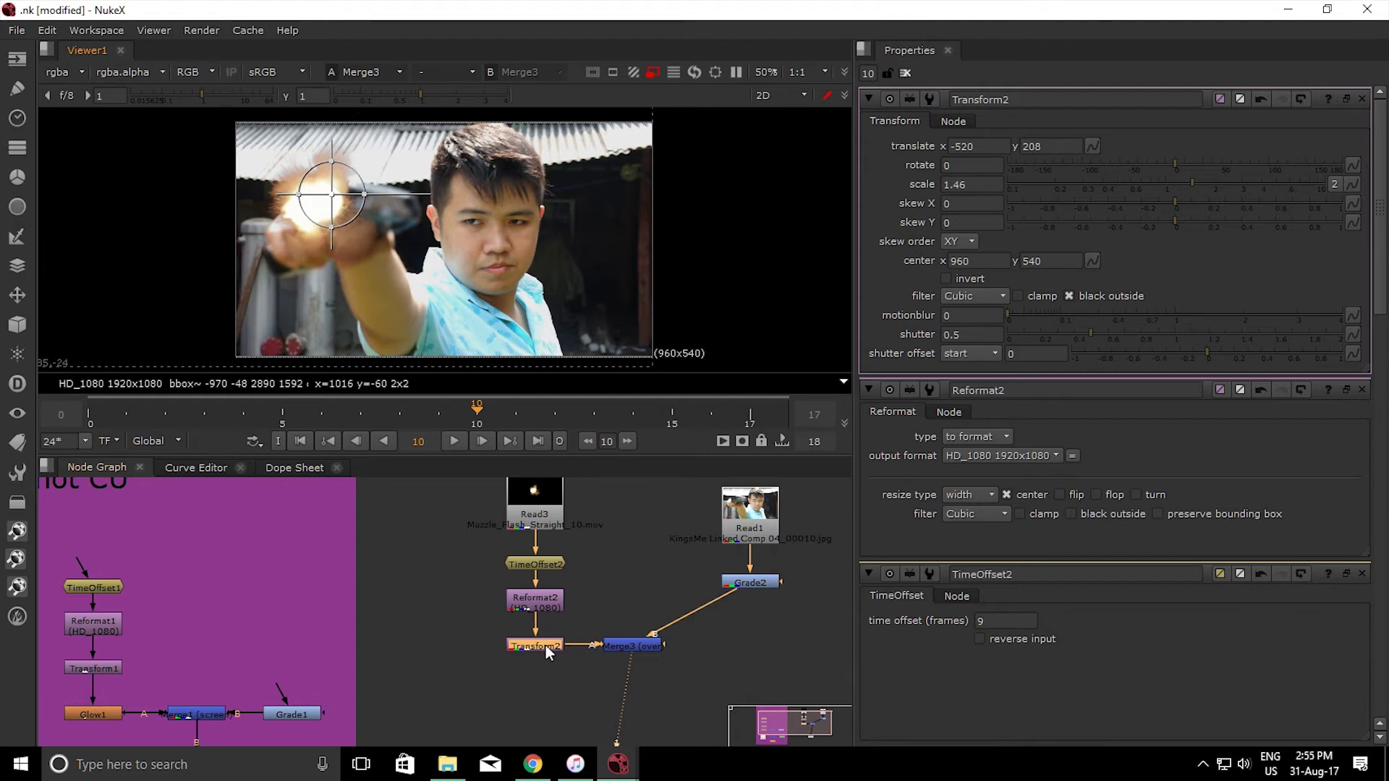
# Insert a Glow node between Transform2 and Merge3
pyautogui.press('Tab')
pyautogui.write('glow')
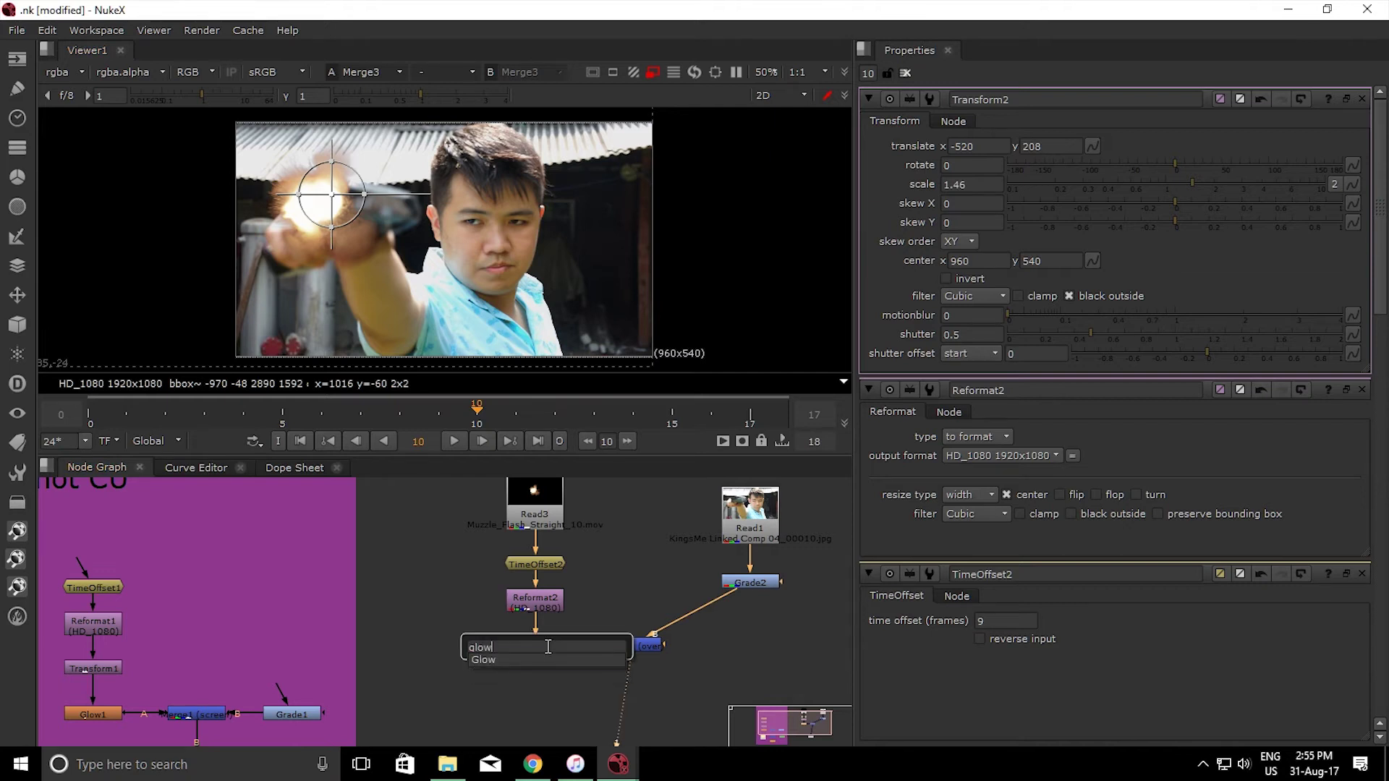
pyautogui.press('Return')
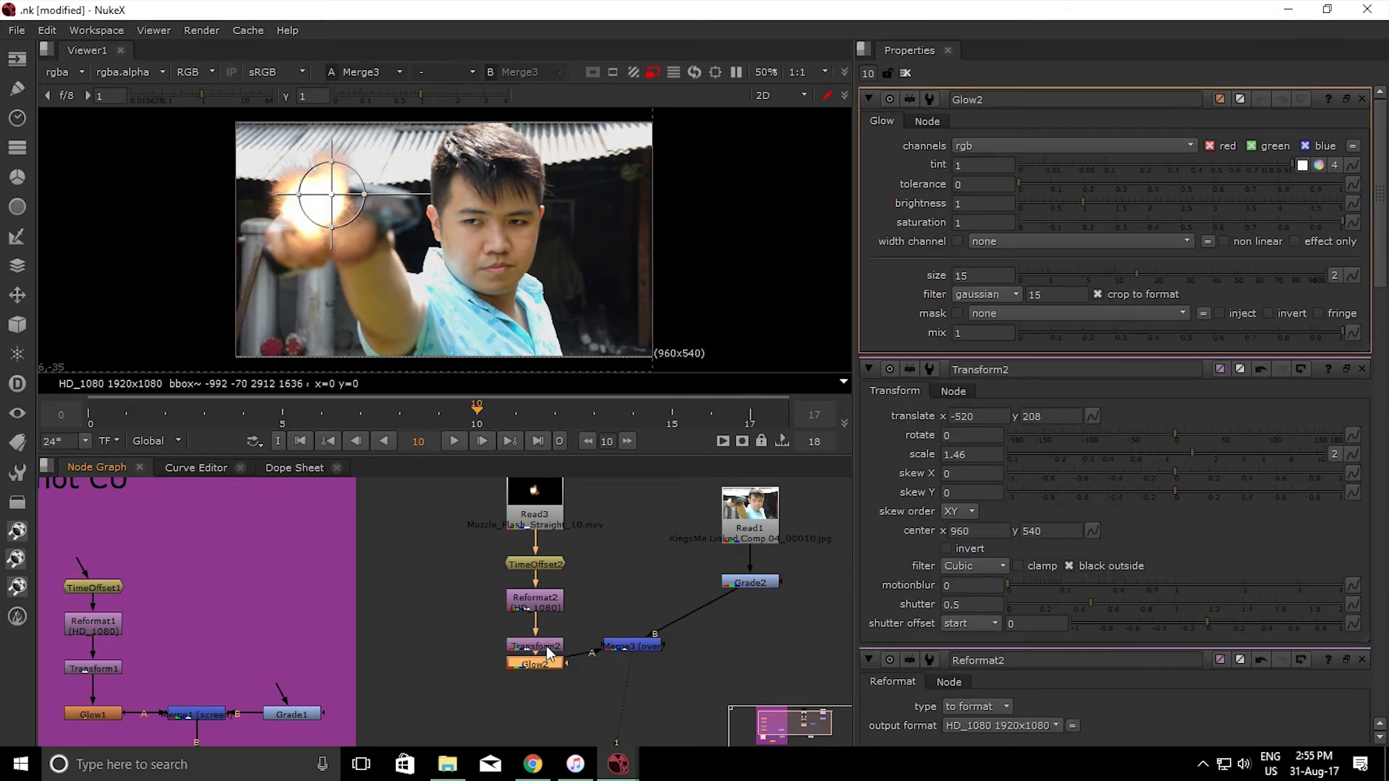
# Move the flash node chain up and space its nodes out so Transform2 sits clear above Glow2
pyautogui.scroll(-1, 548, 653)
pyautogui.moveTo(476, 492); pyautogui.dragTo(583, 659)
pyautogui.moveTo(550, 535); pyautogui.dragTo(550, 519)
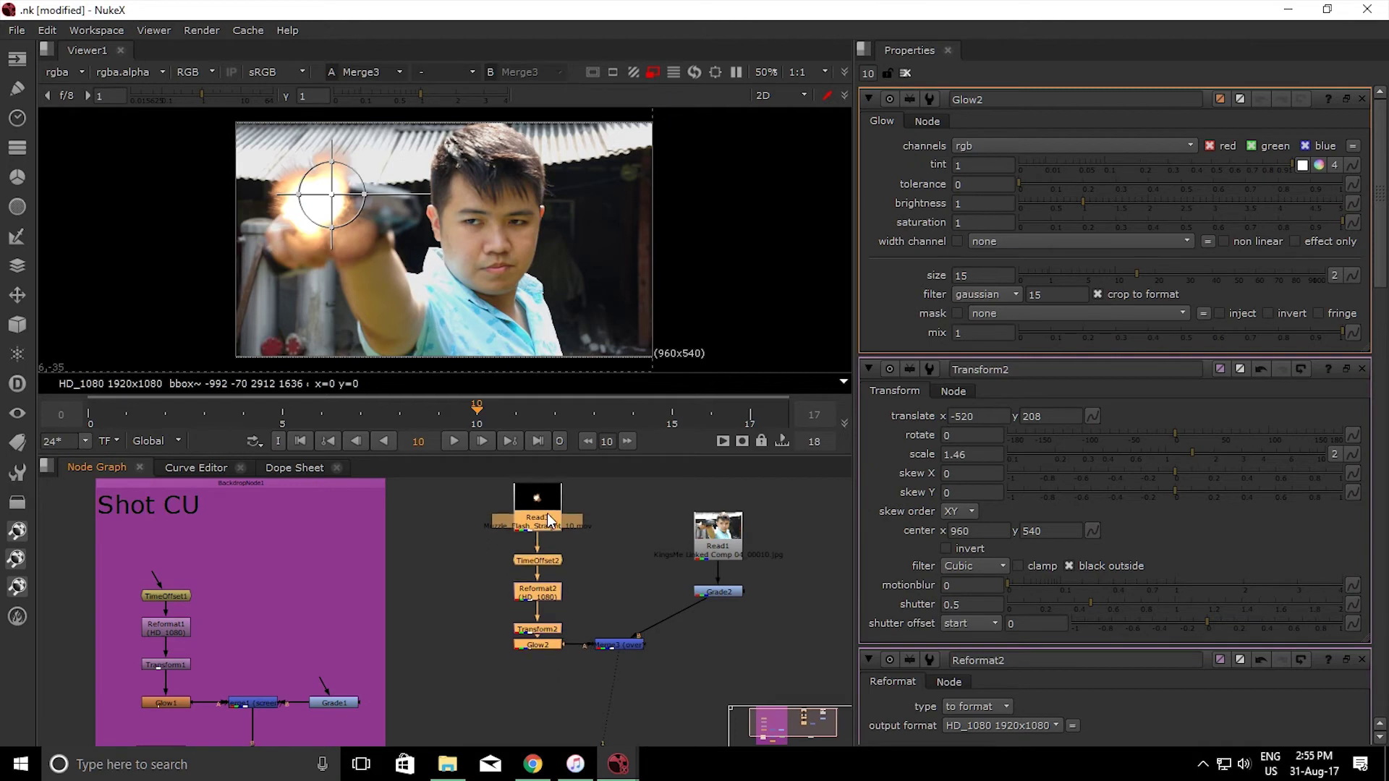
pyautogui.click(562, 597)
pyautogui.moveTo(562, 597)
pyautogui.mouseDown()
pyautogui.moveTo(547, 590)
pyautogui.moveTo(552, 616)
pyautogui.mouseUp()
pyautogui.scroll(2, 548, 644)
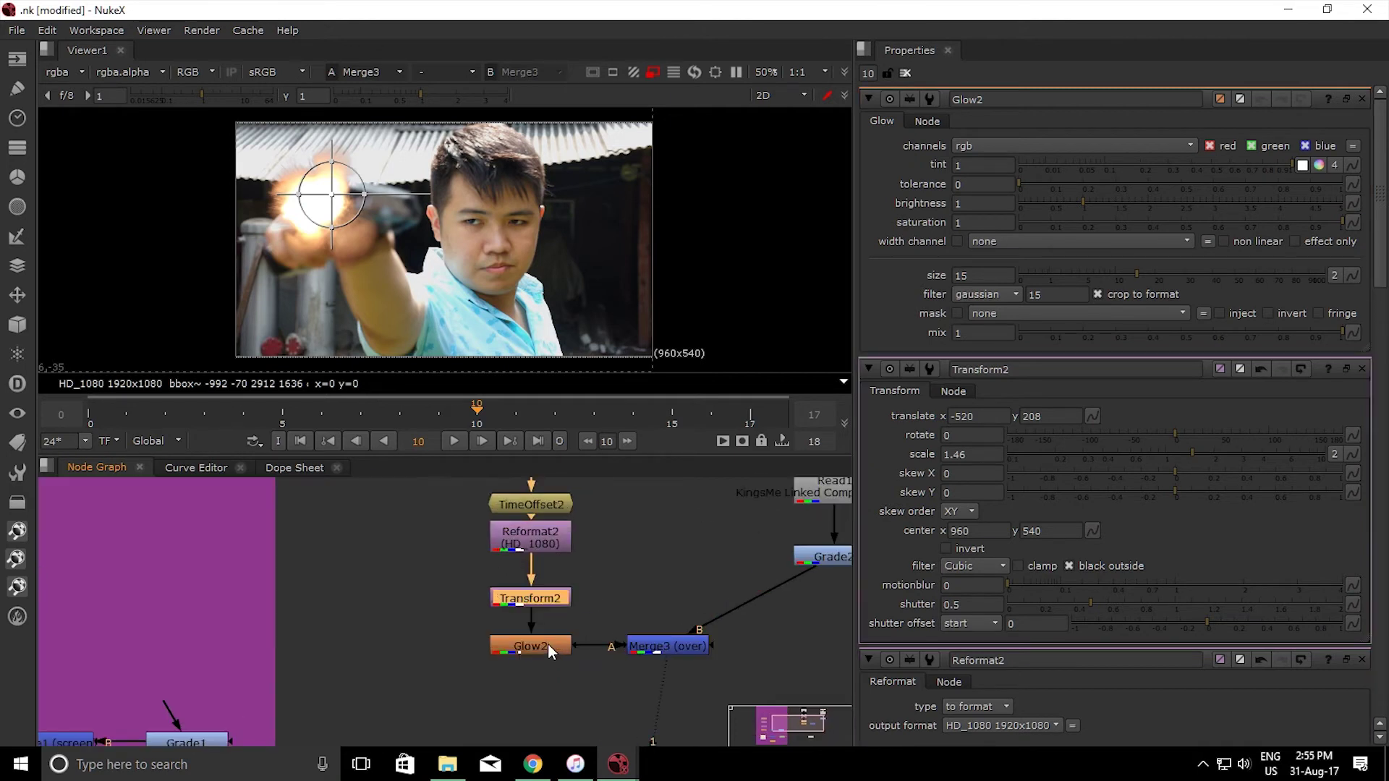
# Set Glow2's brightness to 1.62 and its saturation to 0.735
pyautogui.click(548, 644)
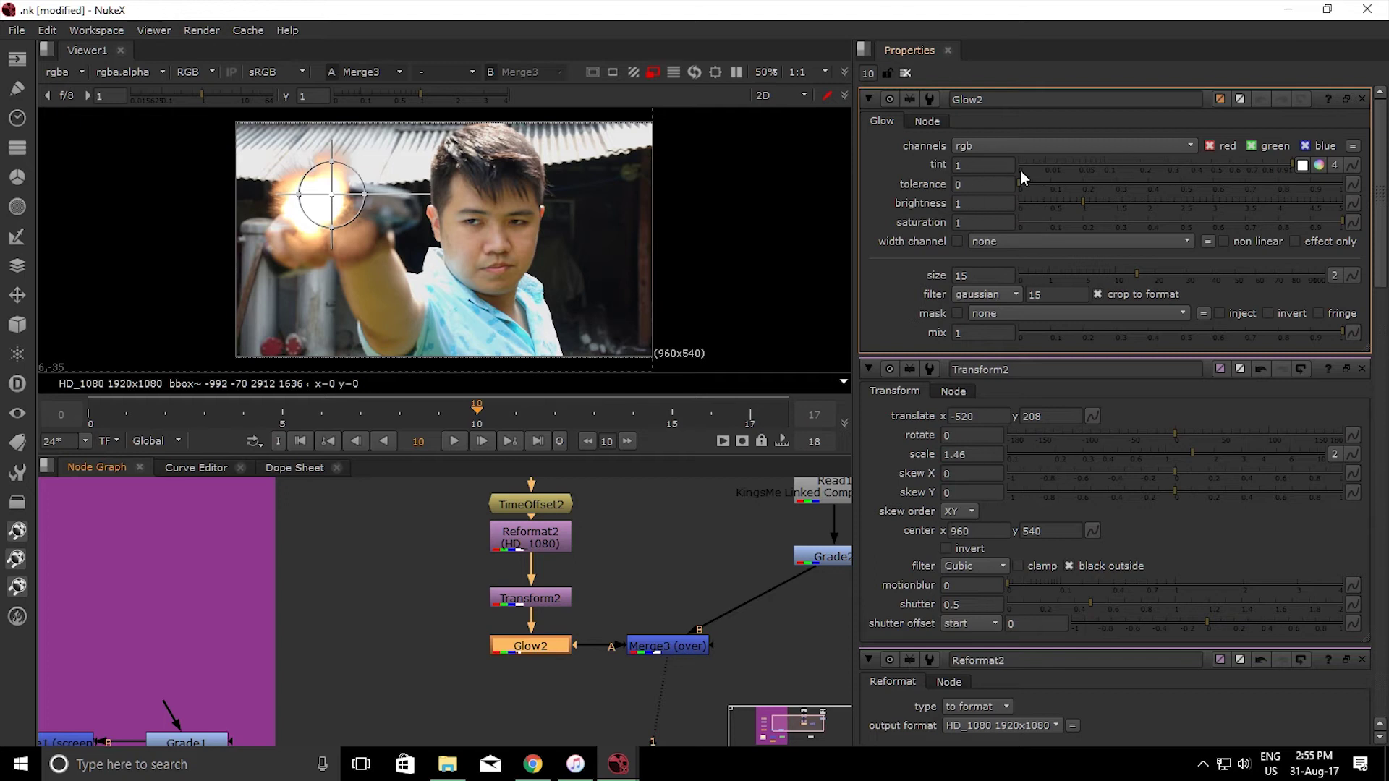
pyautogui.moveTo(1094, 204); pyautogui.dragTo(1122, 210)
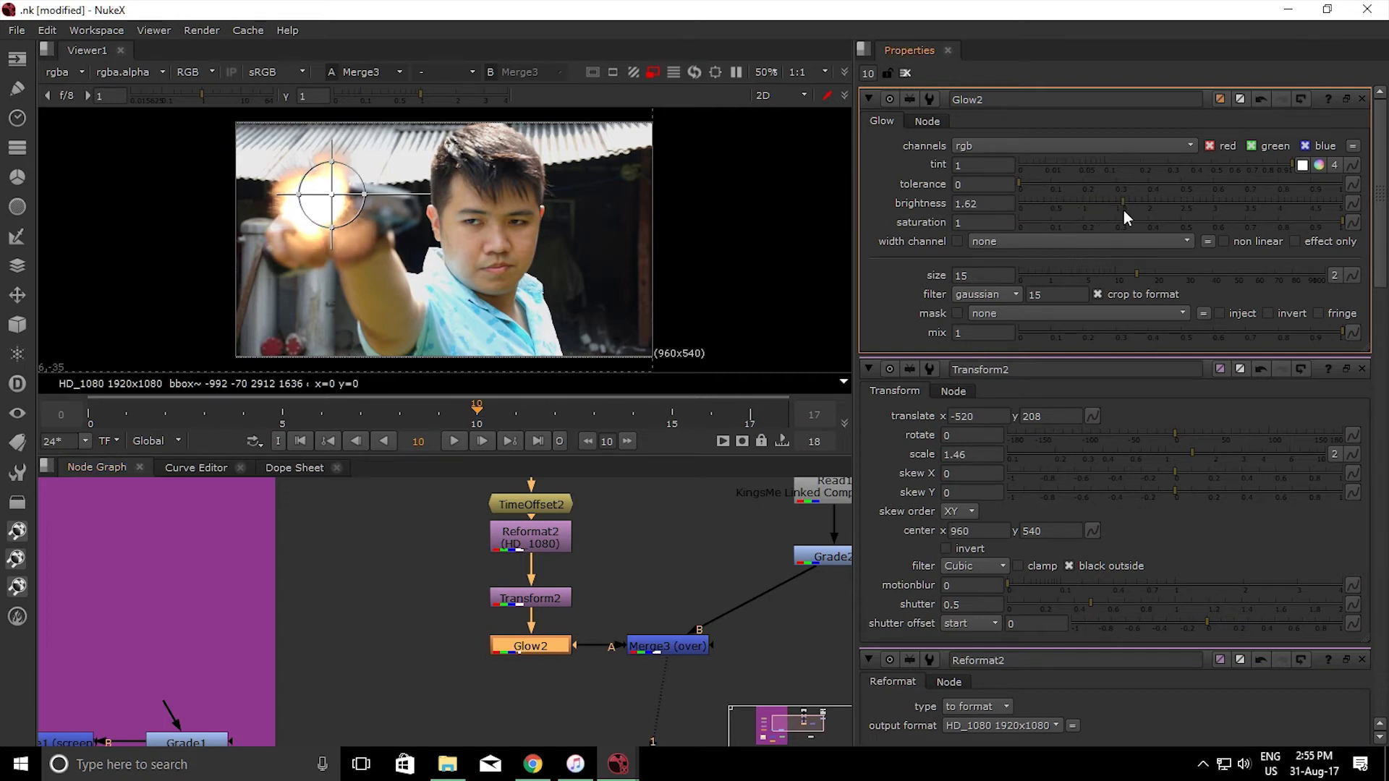
pyautogui.moveTo(1300, 233); pyautogui.dragTo(1240, 230)
# Sample the bright area of the roof in the footage as Glow2's tint colour, giving 0.814061 for red, green and blue
pyautogui.click(1302, 165)
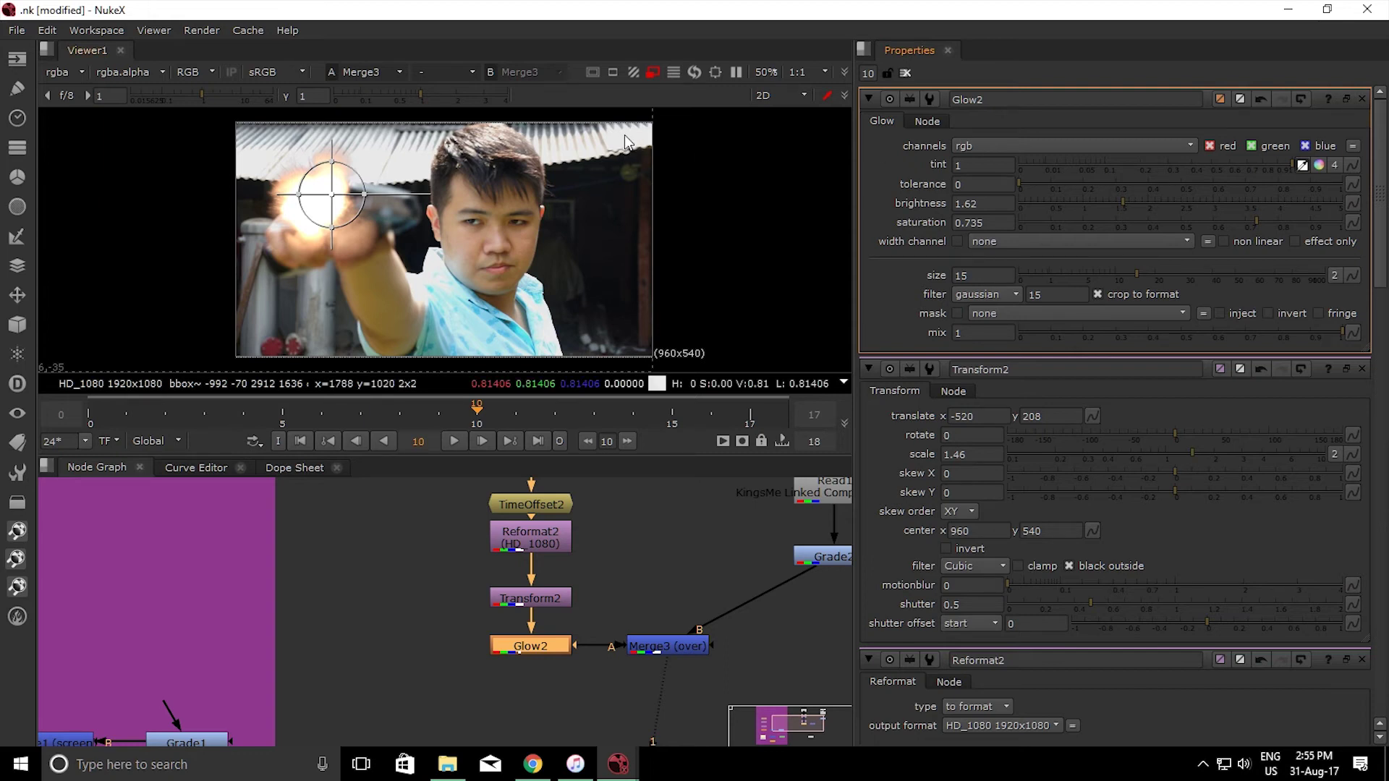
pyautogui.click(1296, 166)
pyautogui.click(1301, 166)
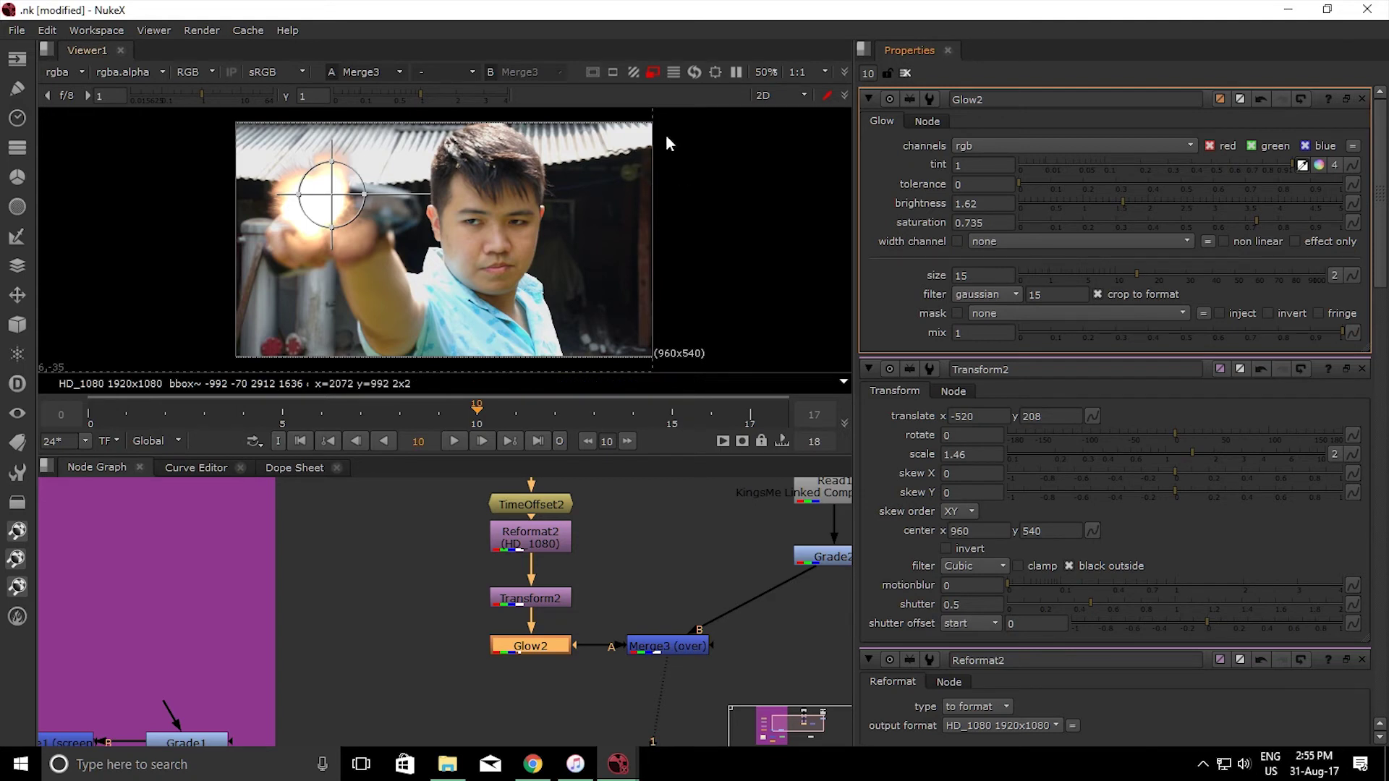
pyautogui.keyDown('ctrl'); pyautogui.click(619, 139); pyautogui.keyUp('ctrl')
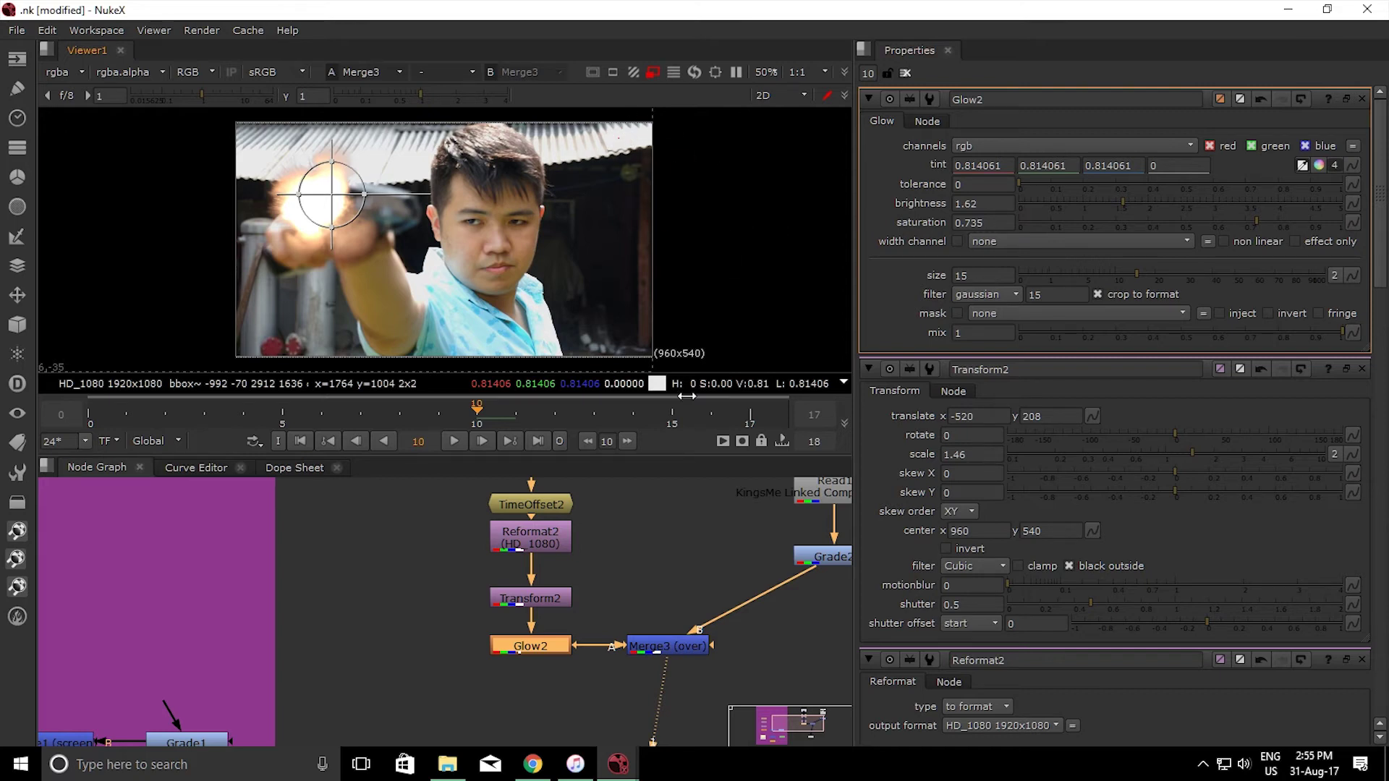
# Align Grade2 level with Merge3 below Read1, and bring the existing Shot CU tree into view for reference
pyautogui.scroll(-2, 735, 557)
pyautogui.moveTo(735, 557); pyautogui.dragTo(549, 607, button='middle')
pyautogui.scroll(-1, 774, 553)
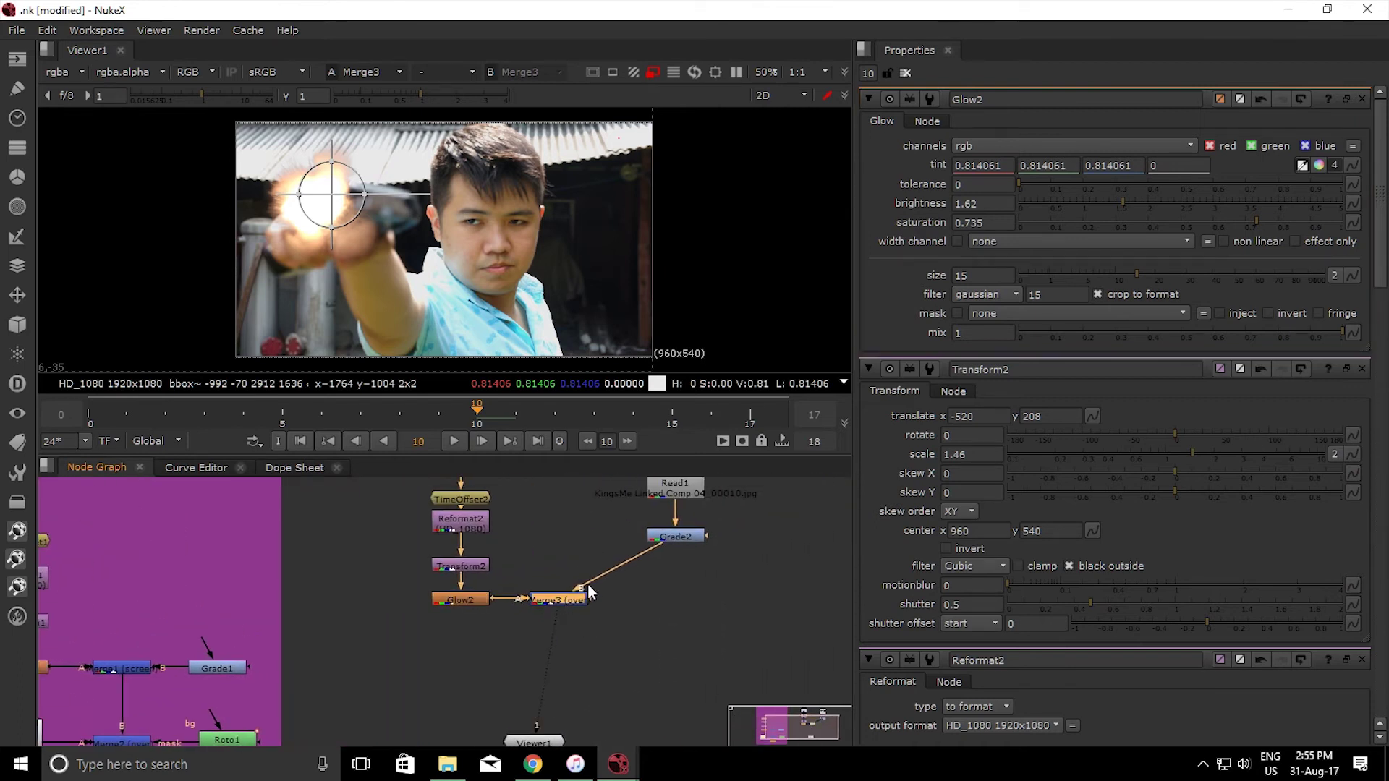
pyautogui.moveTo(689, 536); pyautogui.dragTo(688, 600)
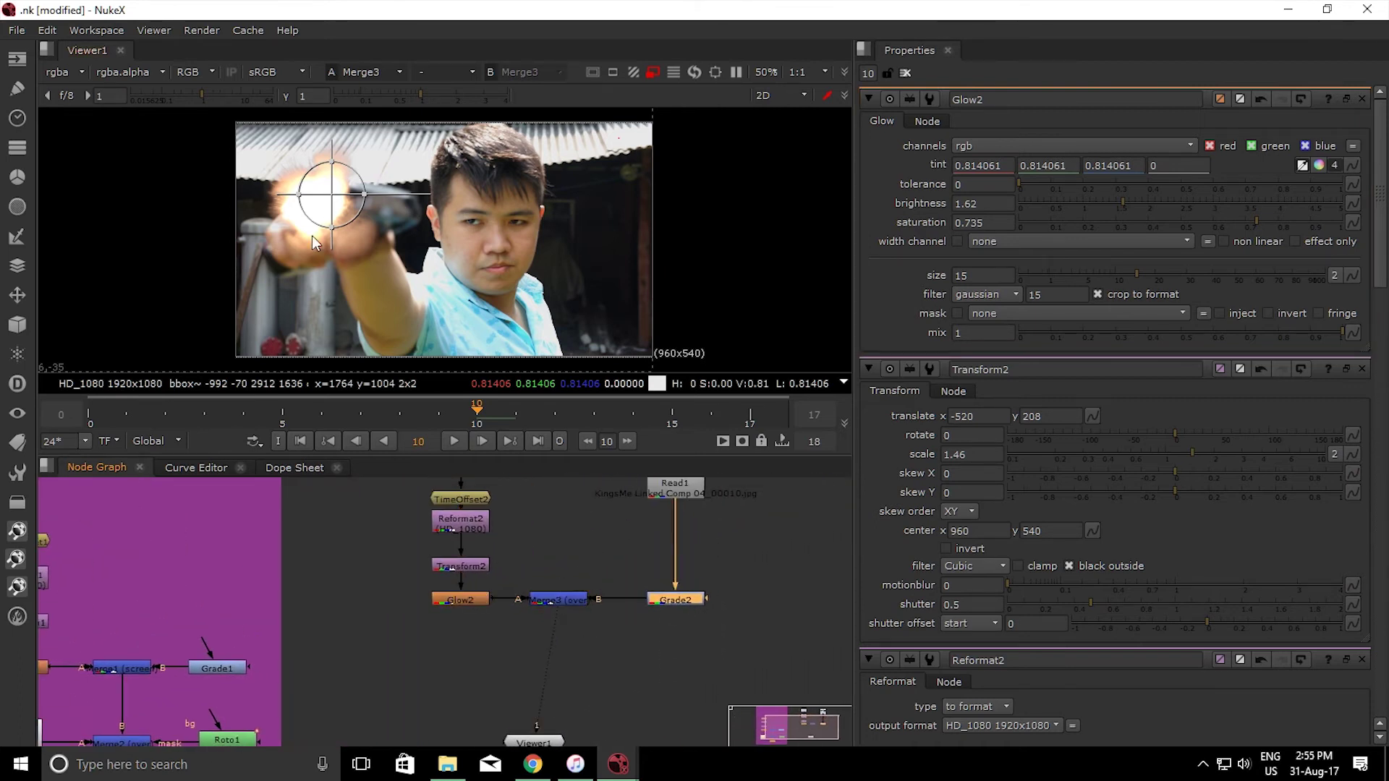
pyautogui.moveTo(190, 650); pyautogui.dragTo(419, 643, button='middle')
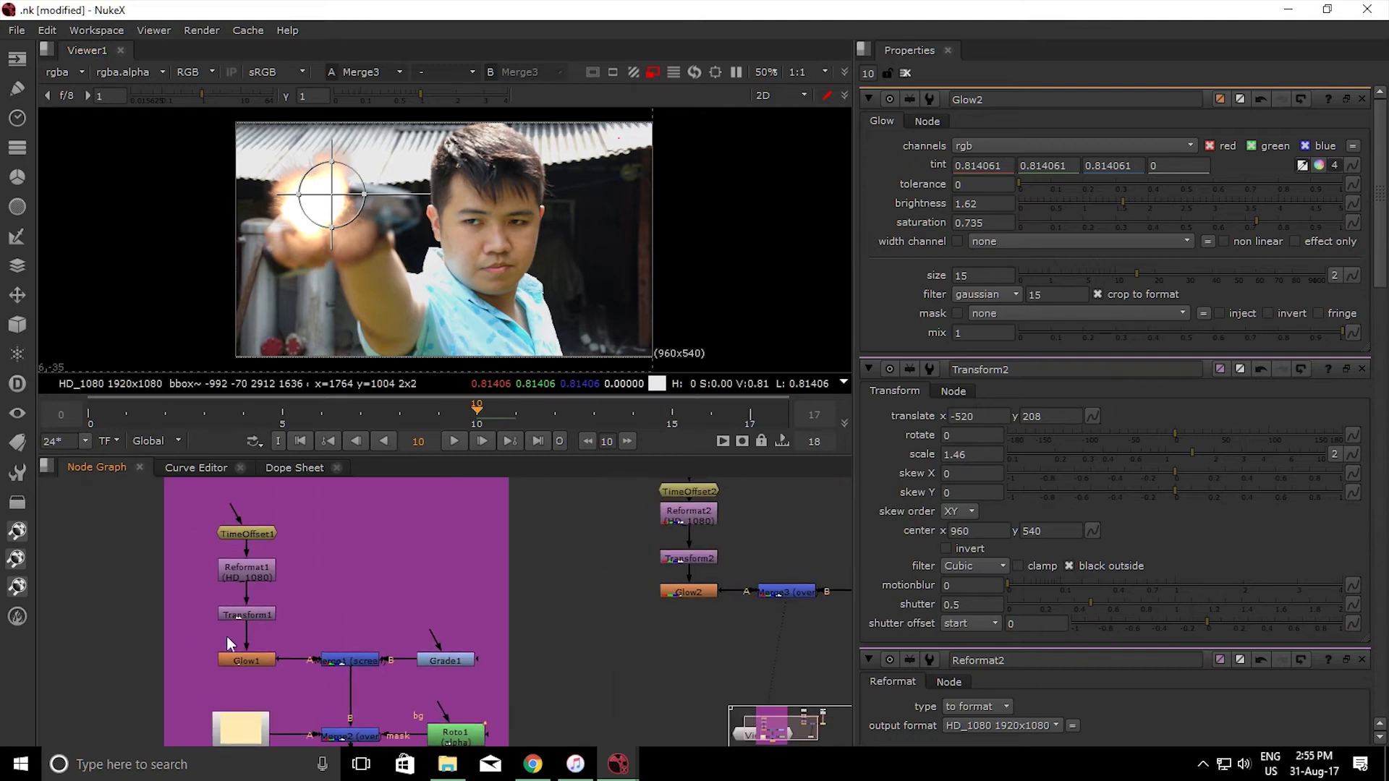
# Add a Defocus node below Glow2 in the flash chain, feeding Merge3's A input
pyautogui.moveTo(514, 579); pyautogui.dragTo(264, 553, button='middle')
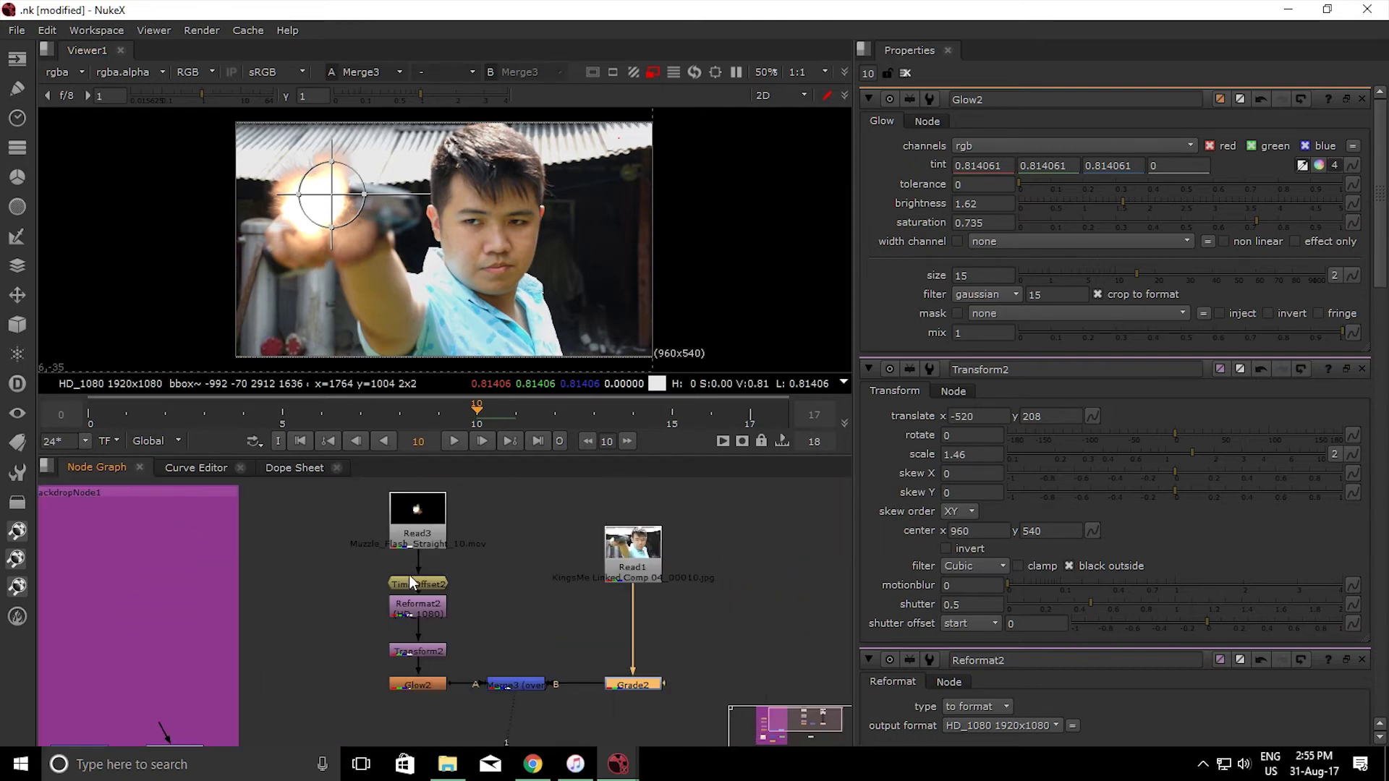
pyautogui.click(409, 684)
pyautogui.press('Tab')
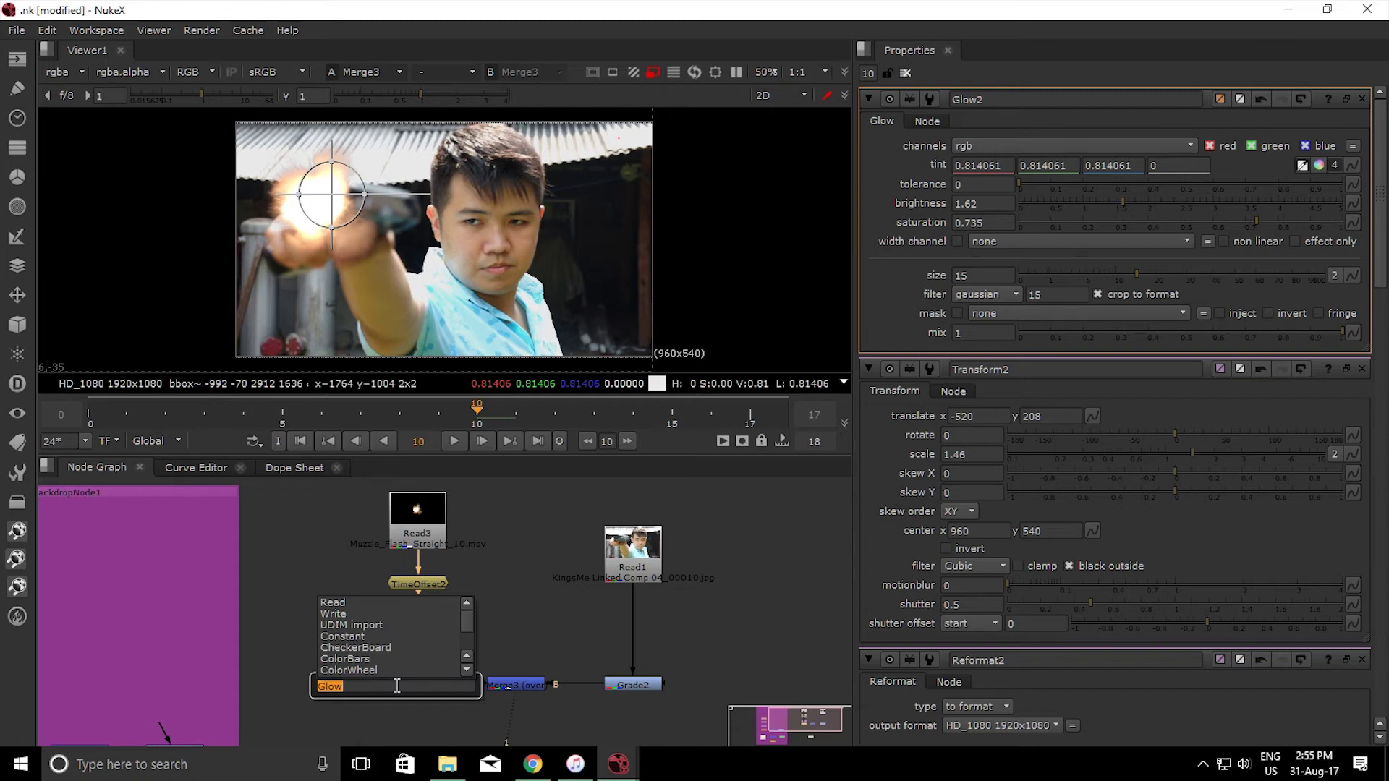
pyautogui.write('Defocus')
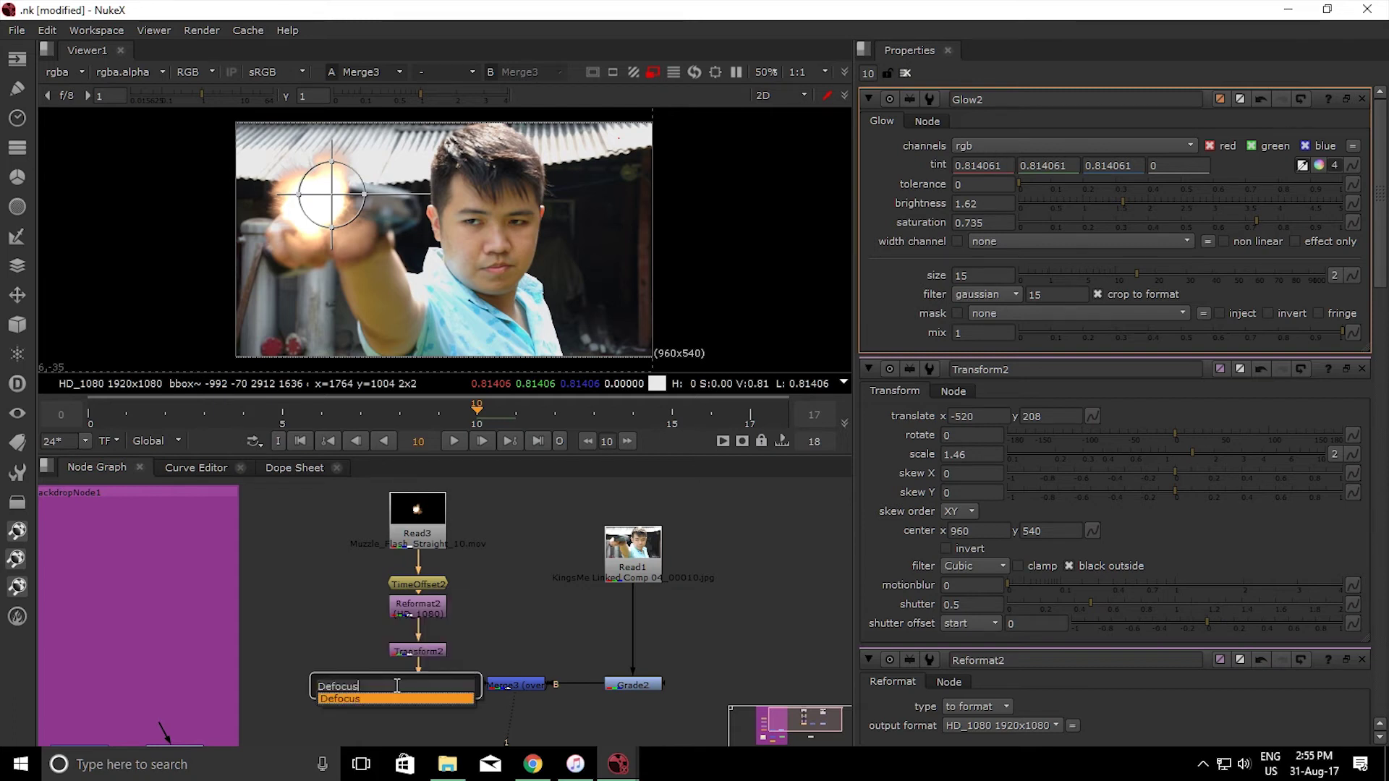
pyautogui.press('Return')
# Move the flash node chain up so Defocus1 sits level with Merge3, and leave a gap between Glow2 and Defocus1
pyautogui.moveTo(353, 484); pyautogui.dragTo(465, 744)
pyautogui.moveTo(418, 522); pyautogui.dragTo(420, 499)
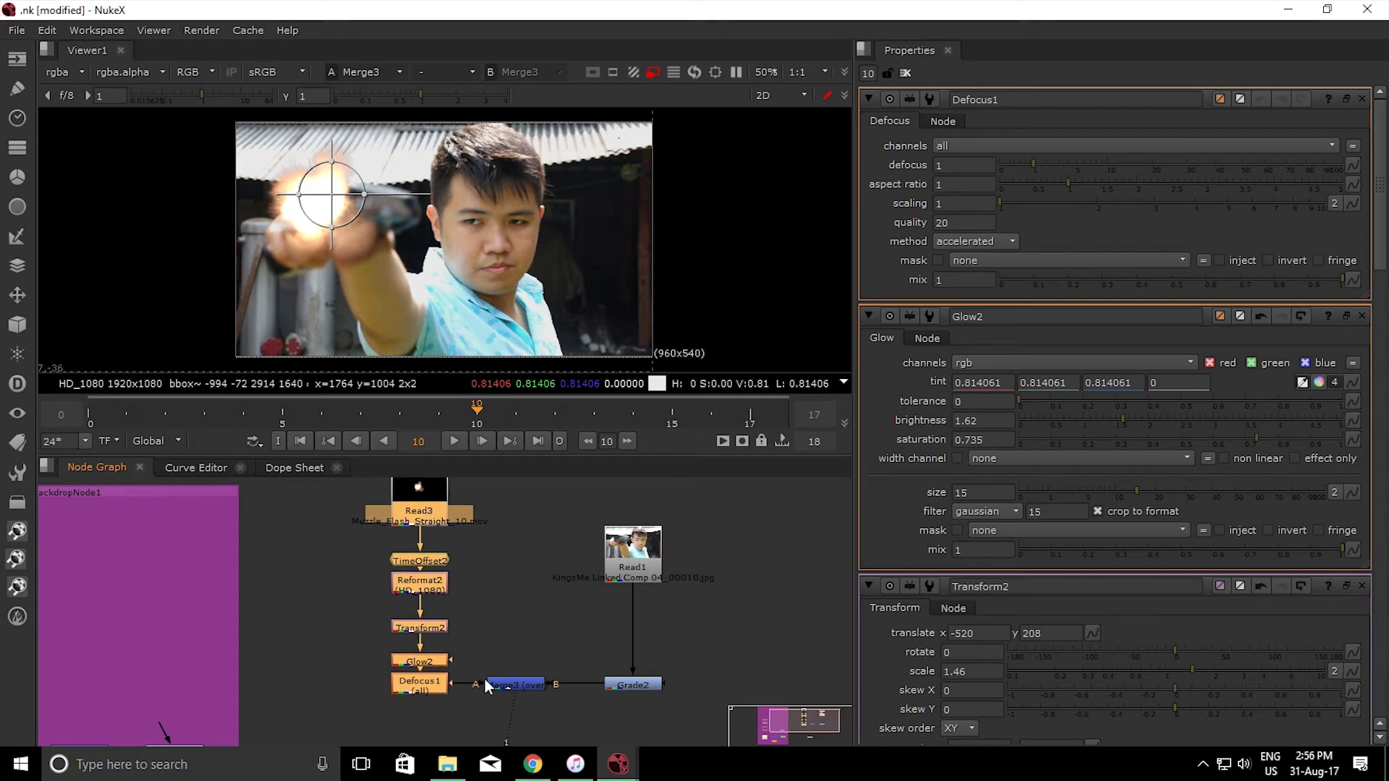
pyautogui.moveTo(483, 680); pyautogui.dragTo(463, 657)
pyautogui.moveTo(447, 678); pyautogui.dragTo(444, 677)
pyautogui.click(436, 658)
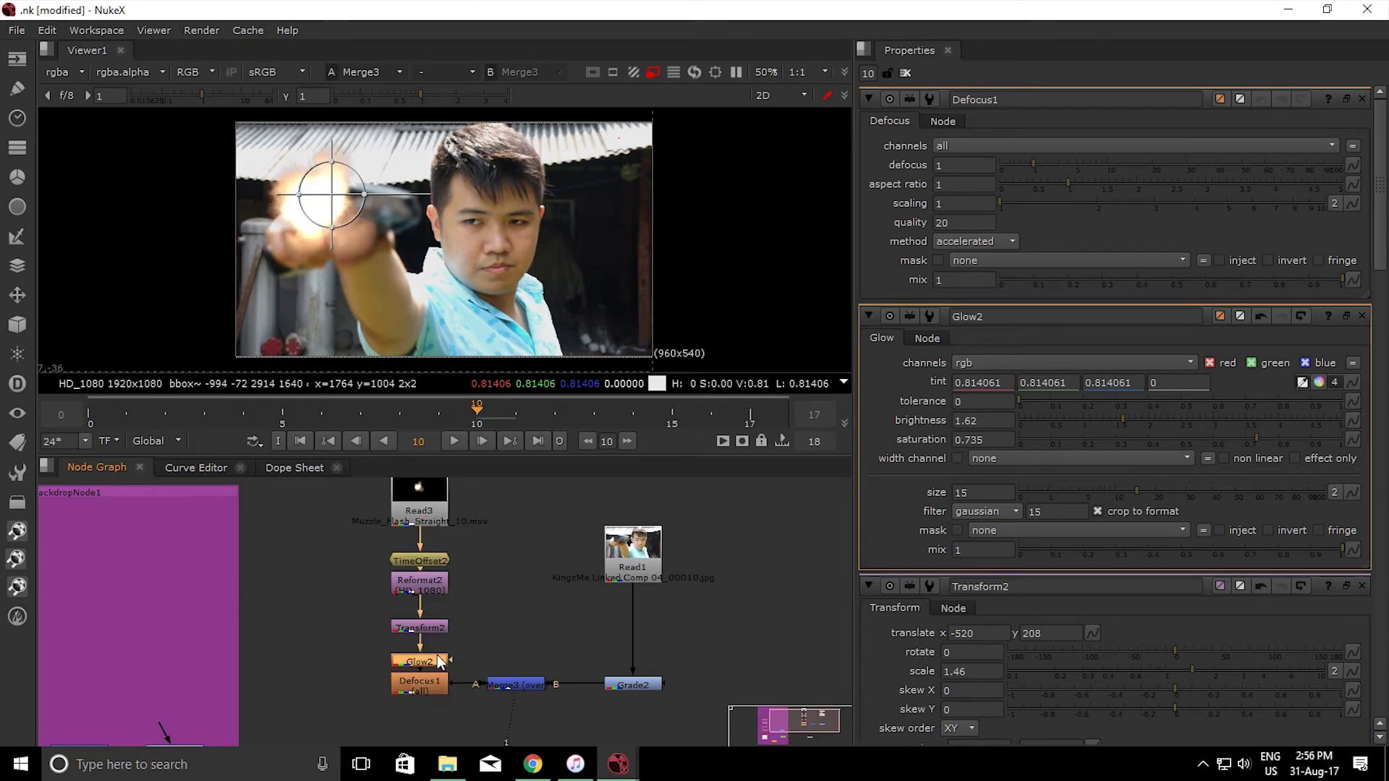
pyautogui.click(421, 686)
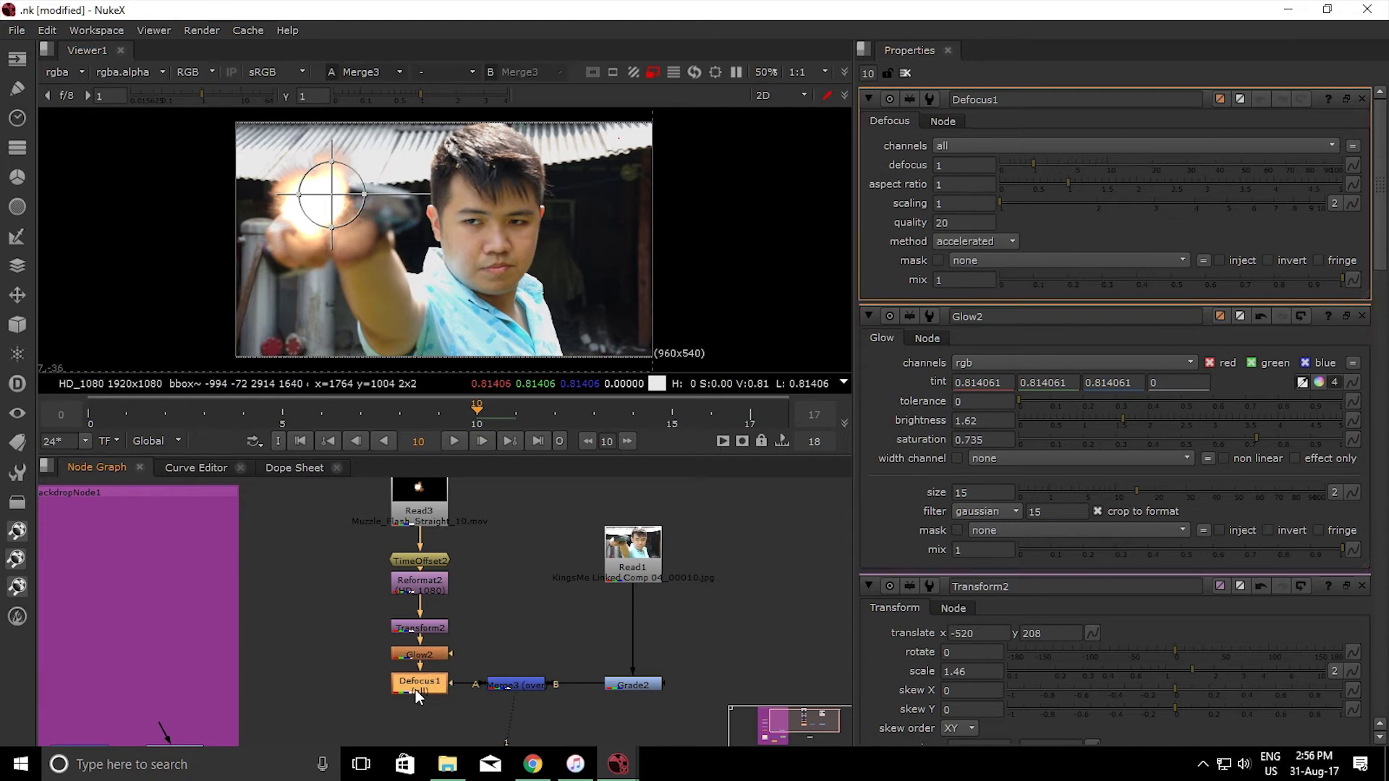
# Set Defocus1 to defocus 8, aspect ratio 1.18 and scaling 1.19, and view the result through Merge3
pyautogui.press('1')
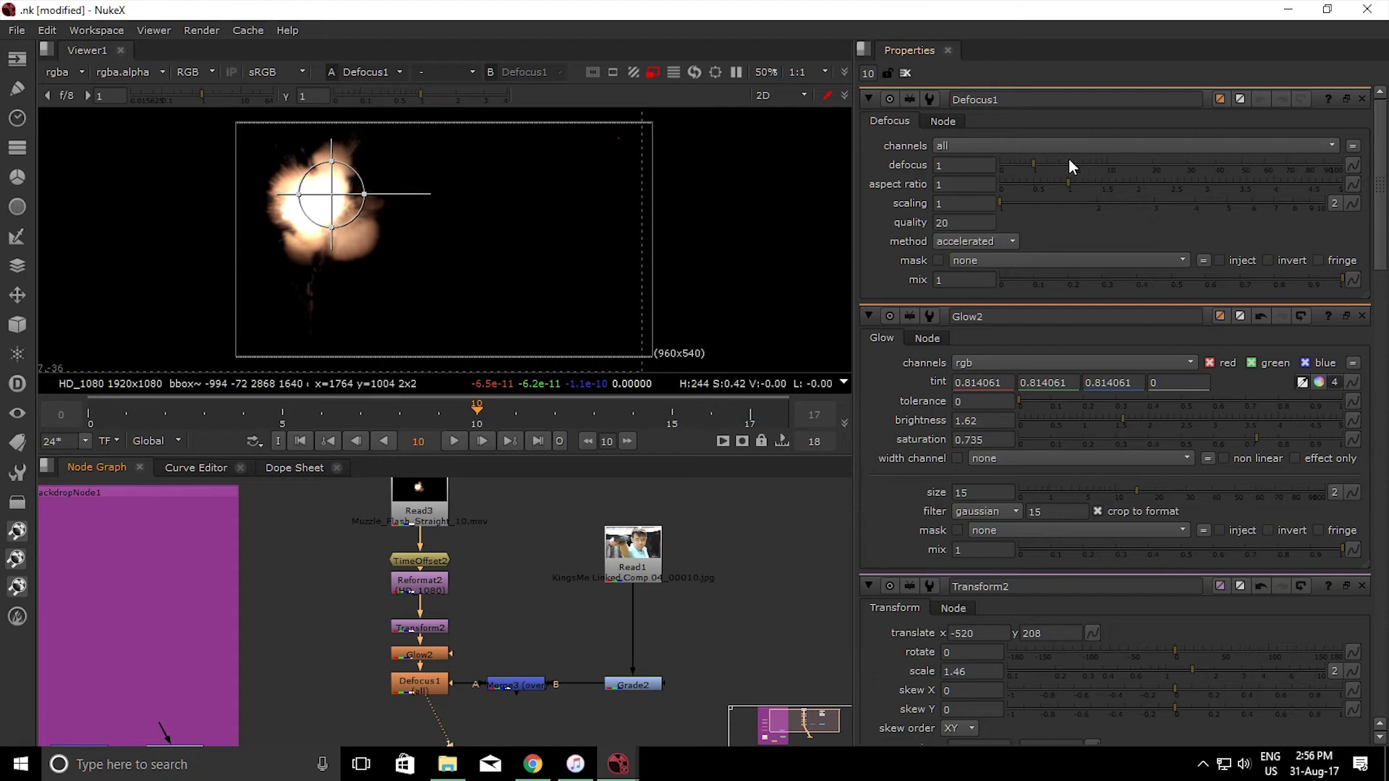
pyautogui.moveTo(1069, 160); pyautogui.dragTo(1024, 207)
pyautogui.moveTo(1071, 163)
pyautogui.mouseDown()
pyautogui.moveTo(1112, 166)
pyautogui.moveTo(1098, 167)
pyautogui.mouseUp()
pyautogui.click(529, 686)
pyautogui.press('1')
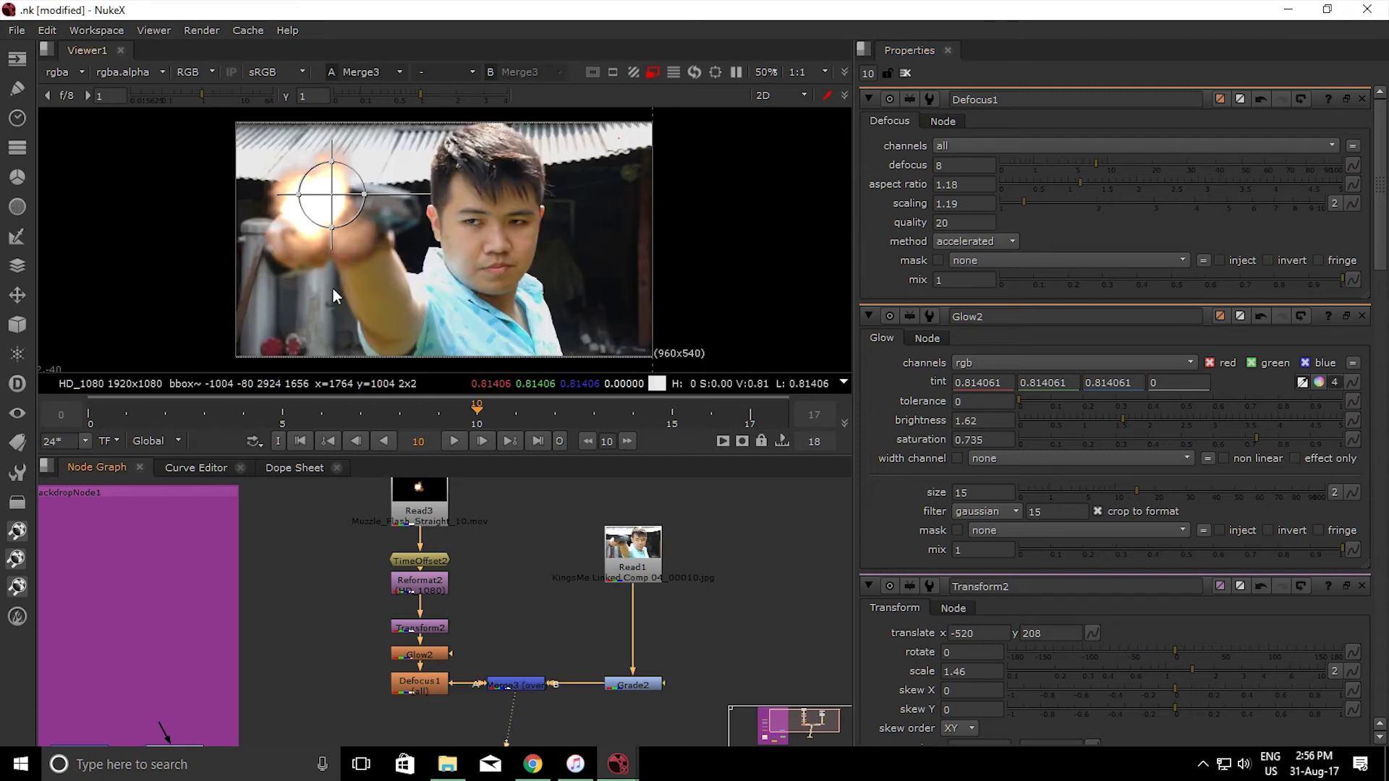
# Move Viewer1 straight below Merge3 so their connection runs vertically
pyautogui.moveTo(341, 654); pyautogui.dragTo(467, 537, button='middle')
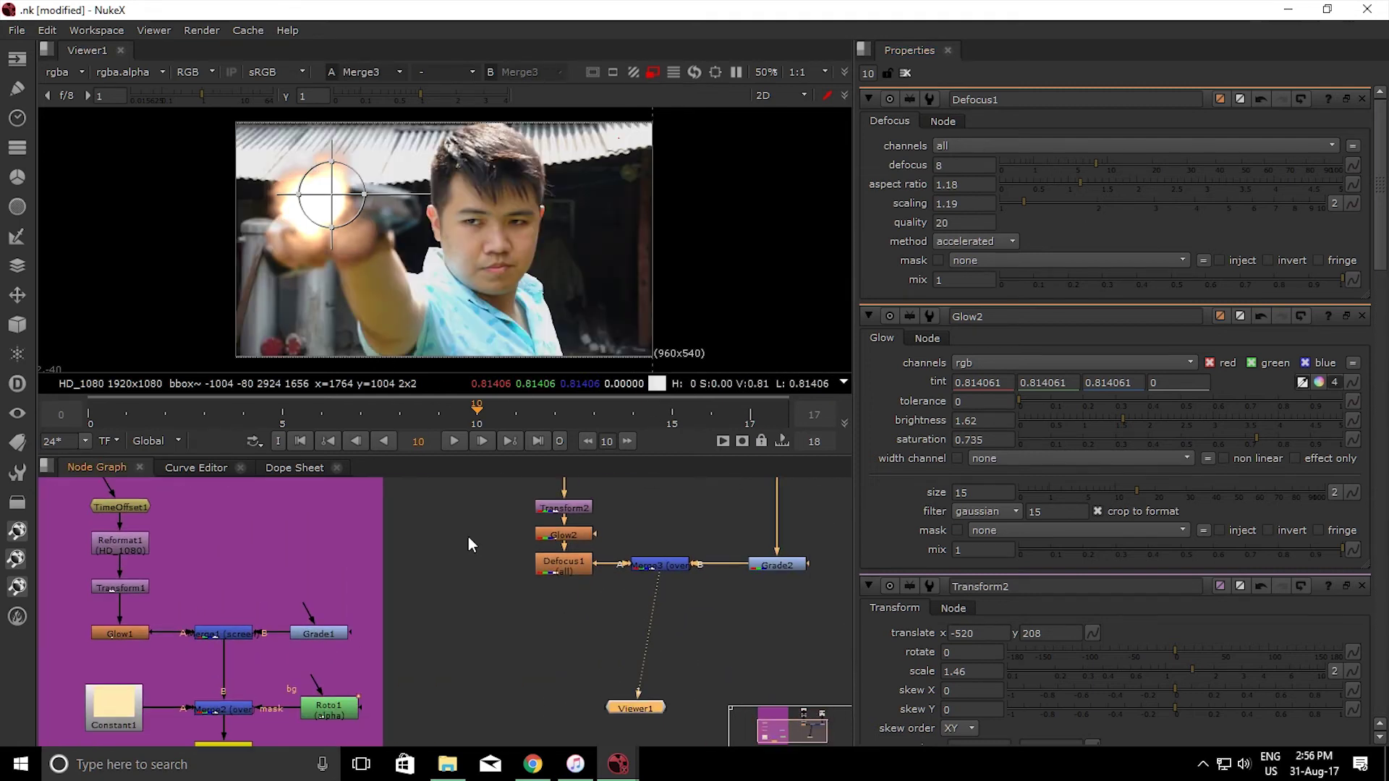
pyautogui.moveTo(571, 602); pyautogui.dragTo(515, 549, button='middle')
pyautogui.moveTo(579, 660); pyautogui.dragTo(604, 682)
pyautogui.press('l')
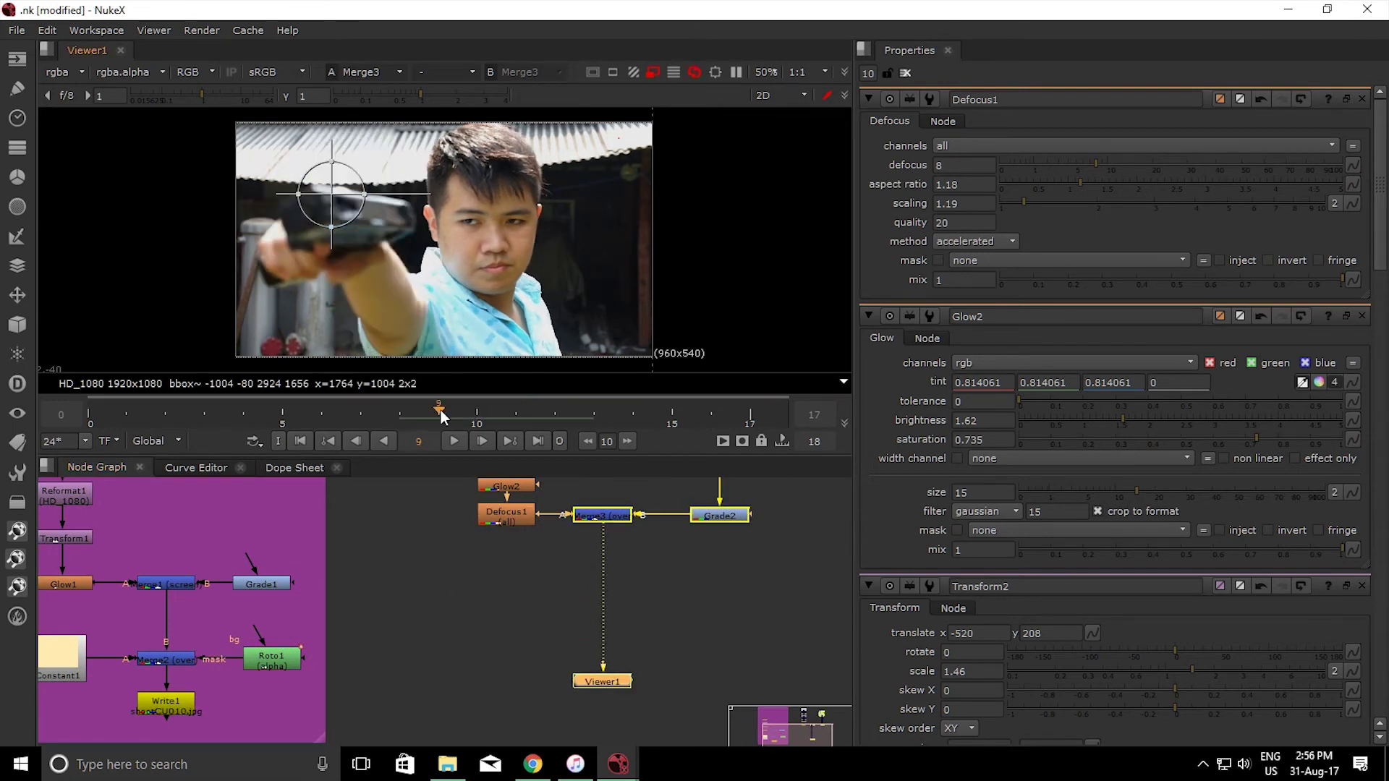
# Play back the merged shot to check the defocused flash, and return to frame 10
pyautogui.click(454, 441)
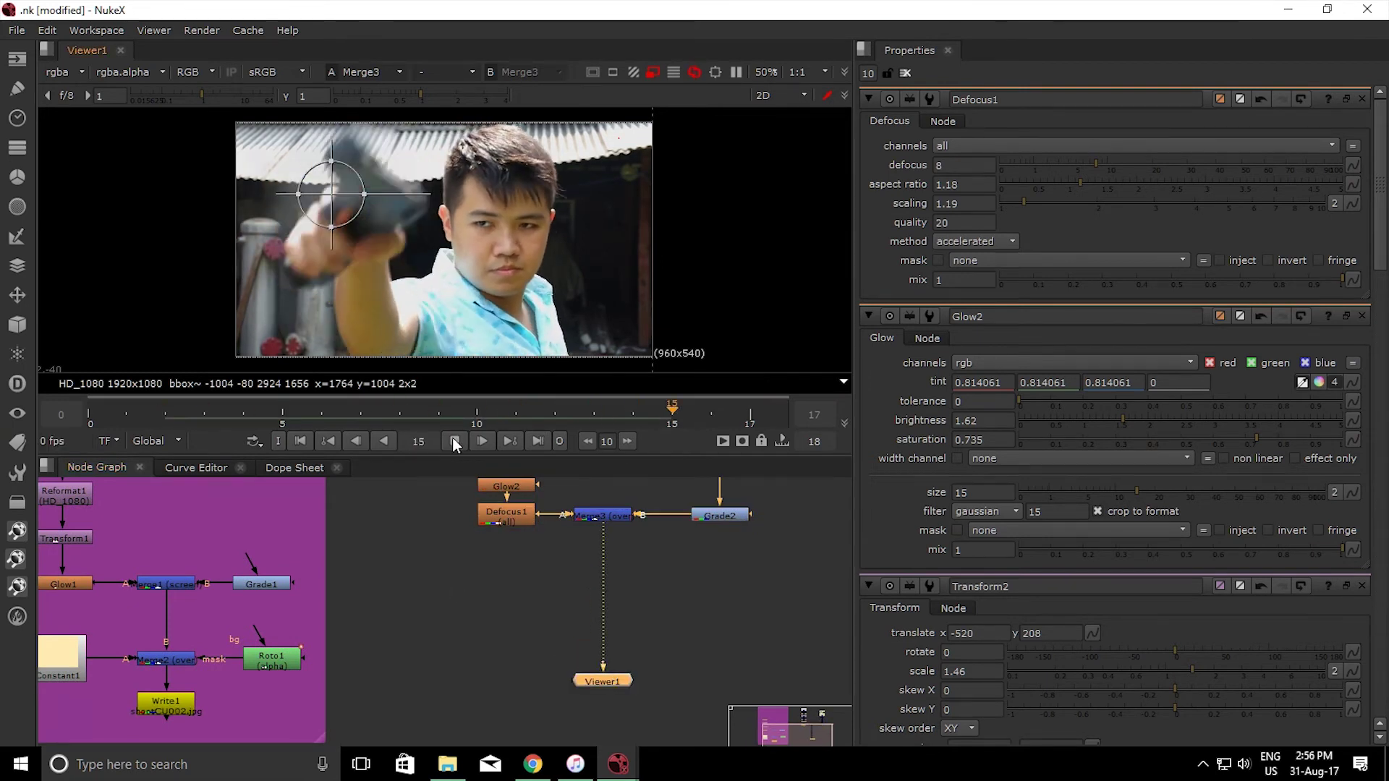
pyautogui.moveTo(448, 414); pyautogui.dragTo(481, 415)
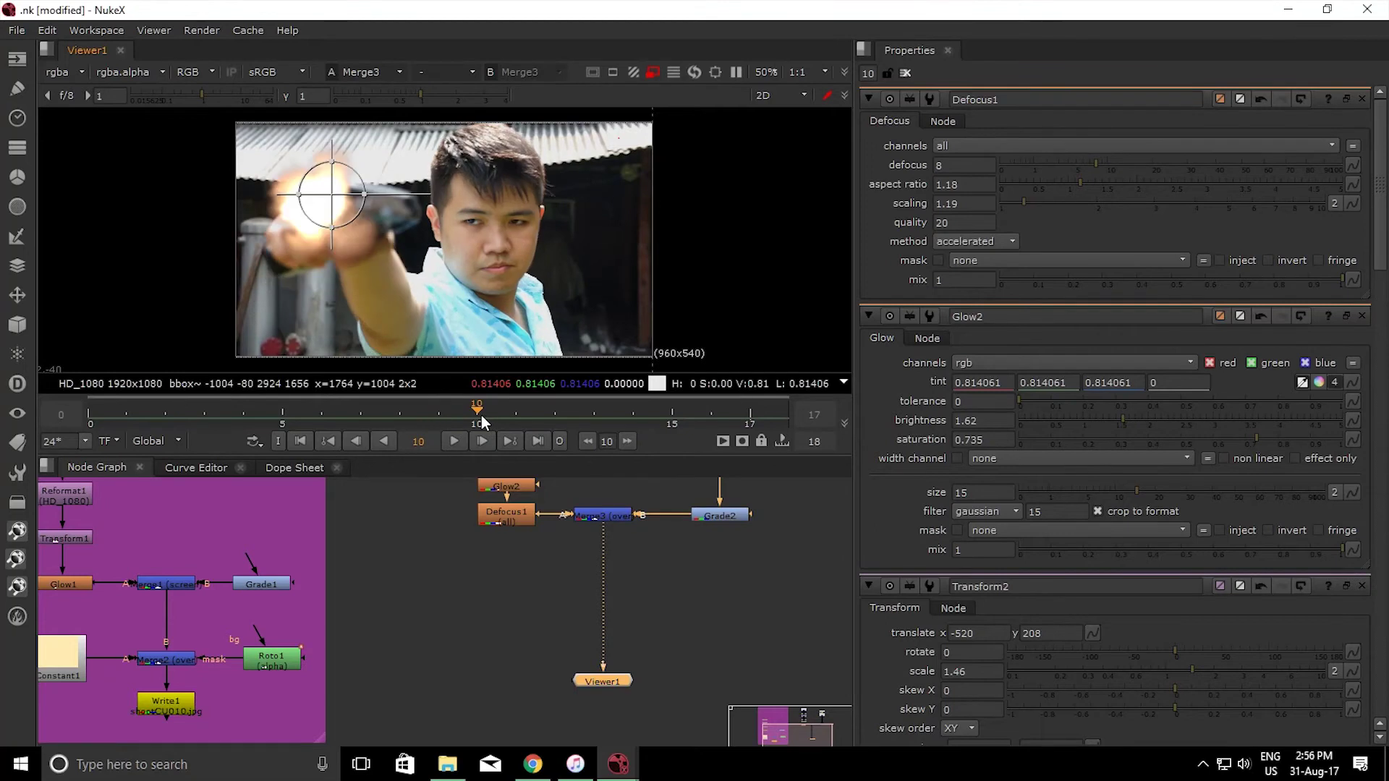
pyautogui.click(486, 624)
pyautogui.click(614, 517)
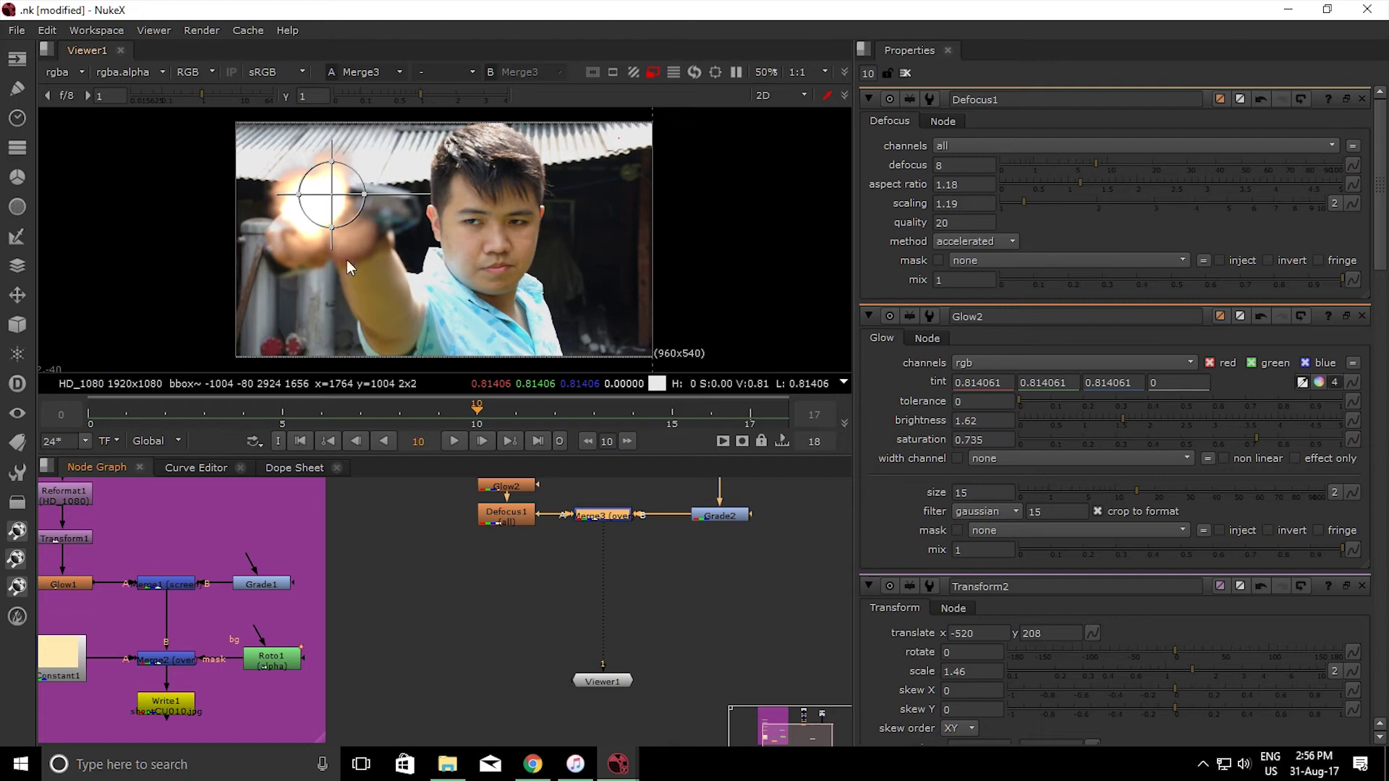
pyautogui.click(605, 595)
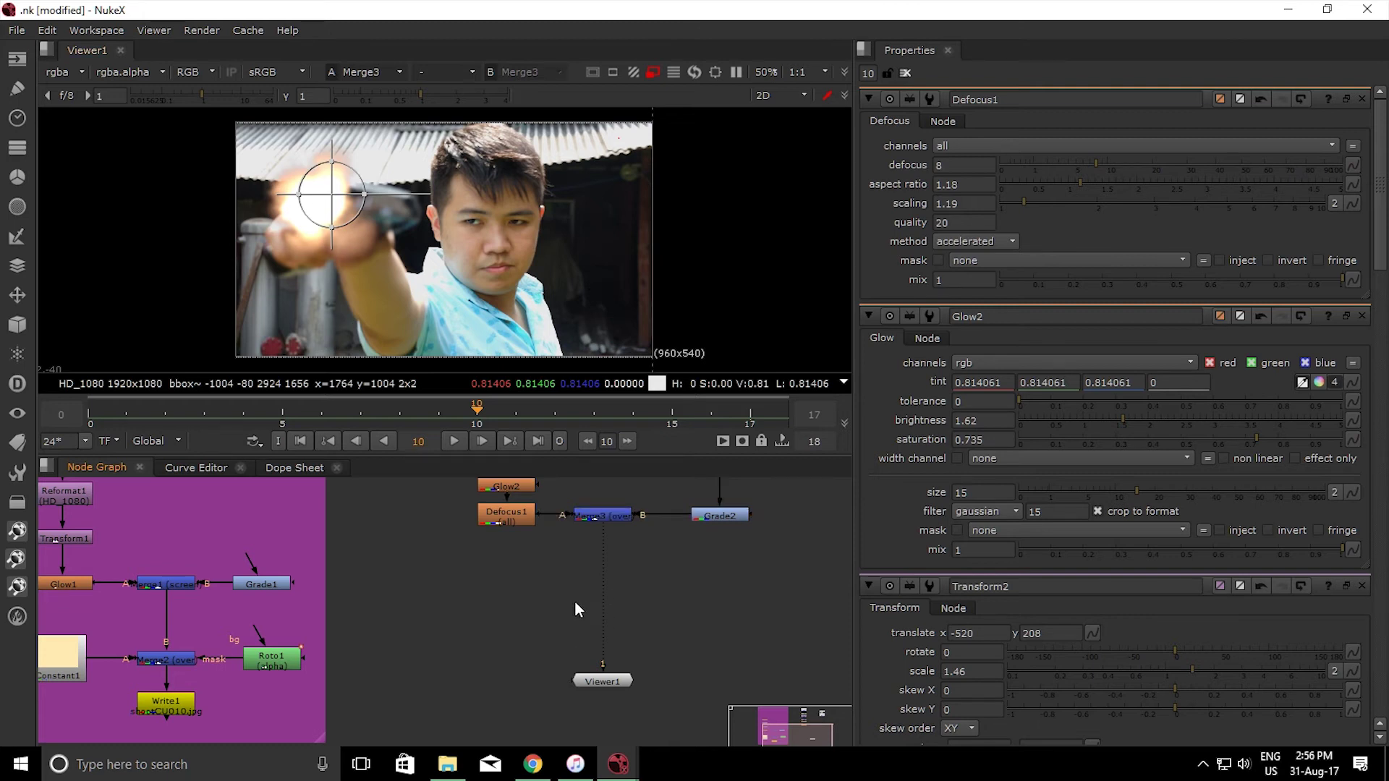
# Add a Constant node and place it below Defocus1, beside the line from Merge3 to the viewer
pyautogui.press('Tab')
pyautogui.write('constan')
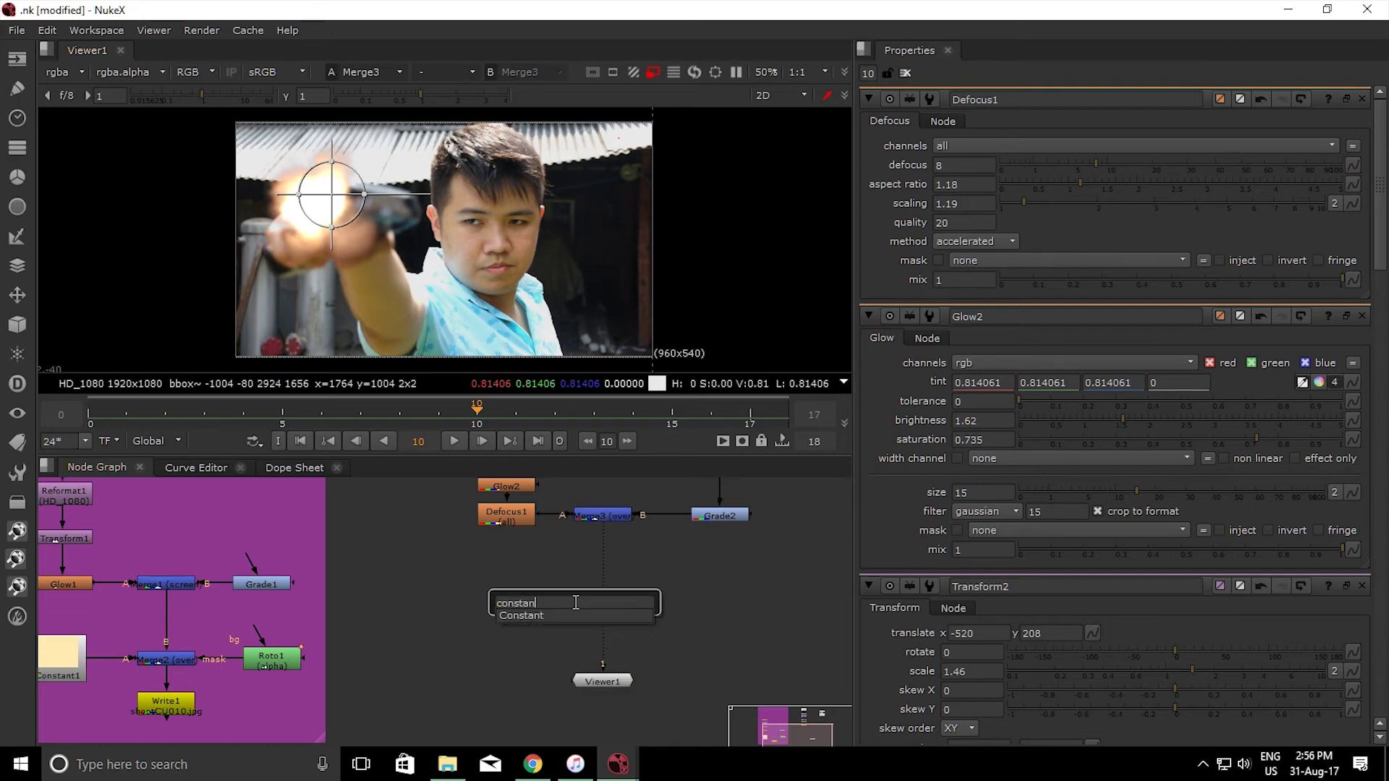
pyautogui.write('t')
pyautogui.press('Return')
pyautogui.moveTo(574, 601); pyautogui.dragTo(525, 599)
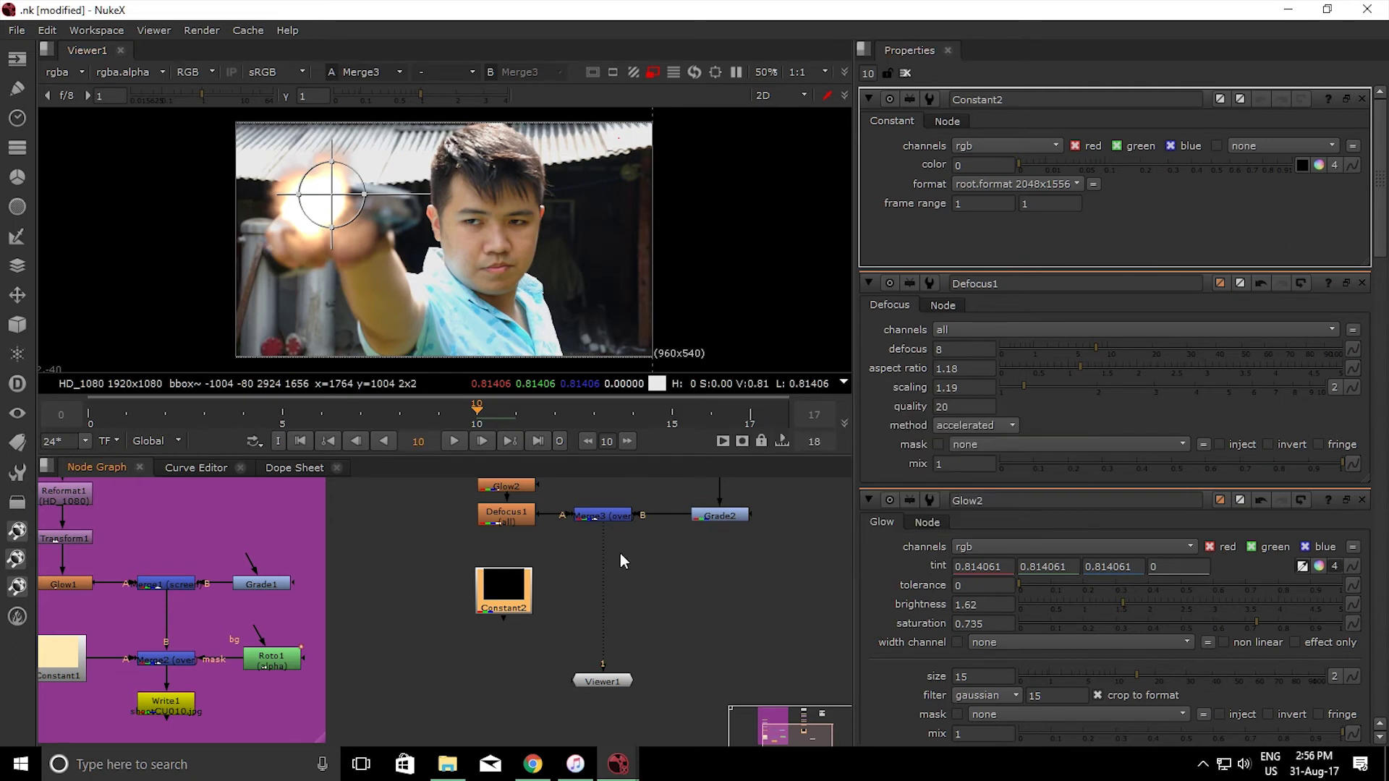
pyautogui.moveTo(504, 603); pyautogui.dragTo(492, 606)
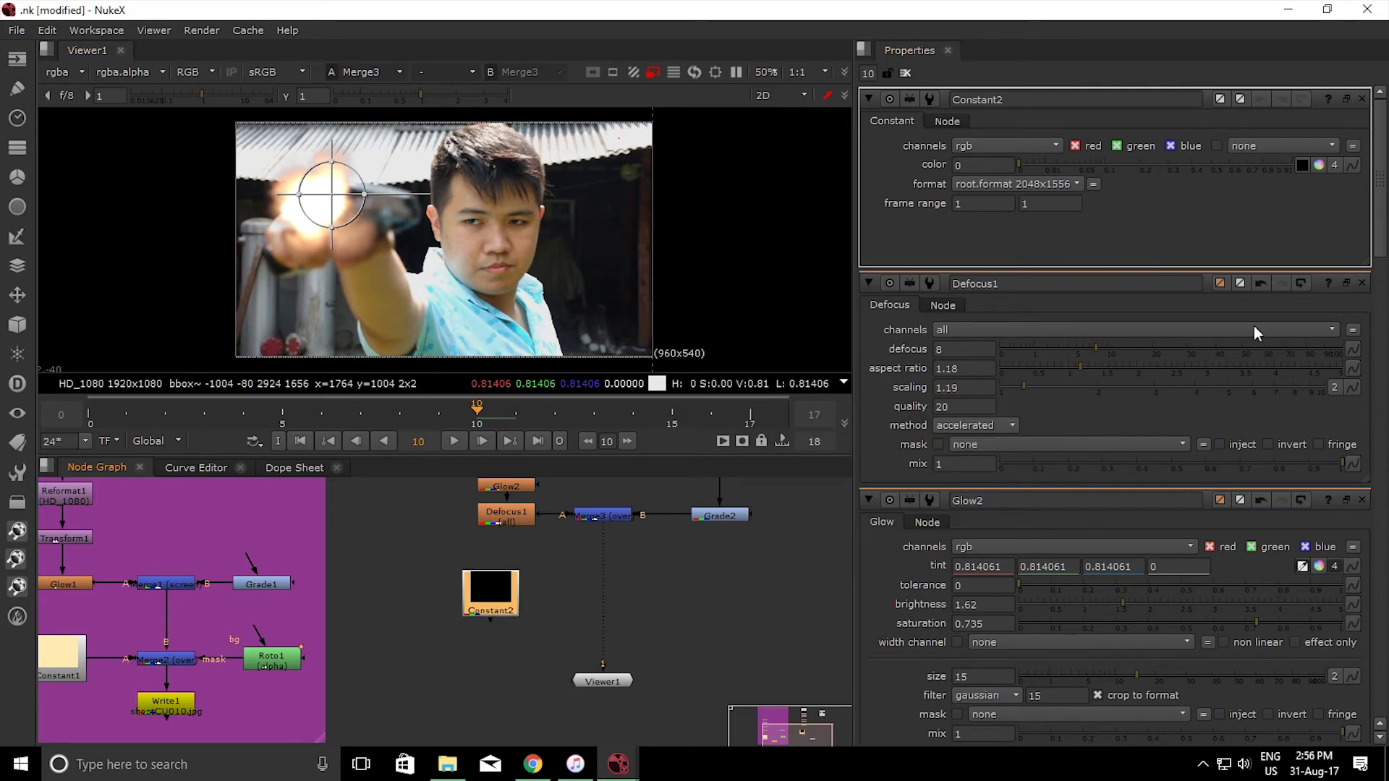
# Sample the orange edge of the muzzle flash as Constant2's colour, giving 0.967458, 0.576744, 0.396294 and 0.682598
pyautogui.click(1301, 168)
pyautogui.keyDown('ctrl'); pyautogui.click(282, 207); pyautogui.keyUp('ctrl')
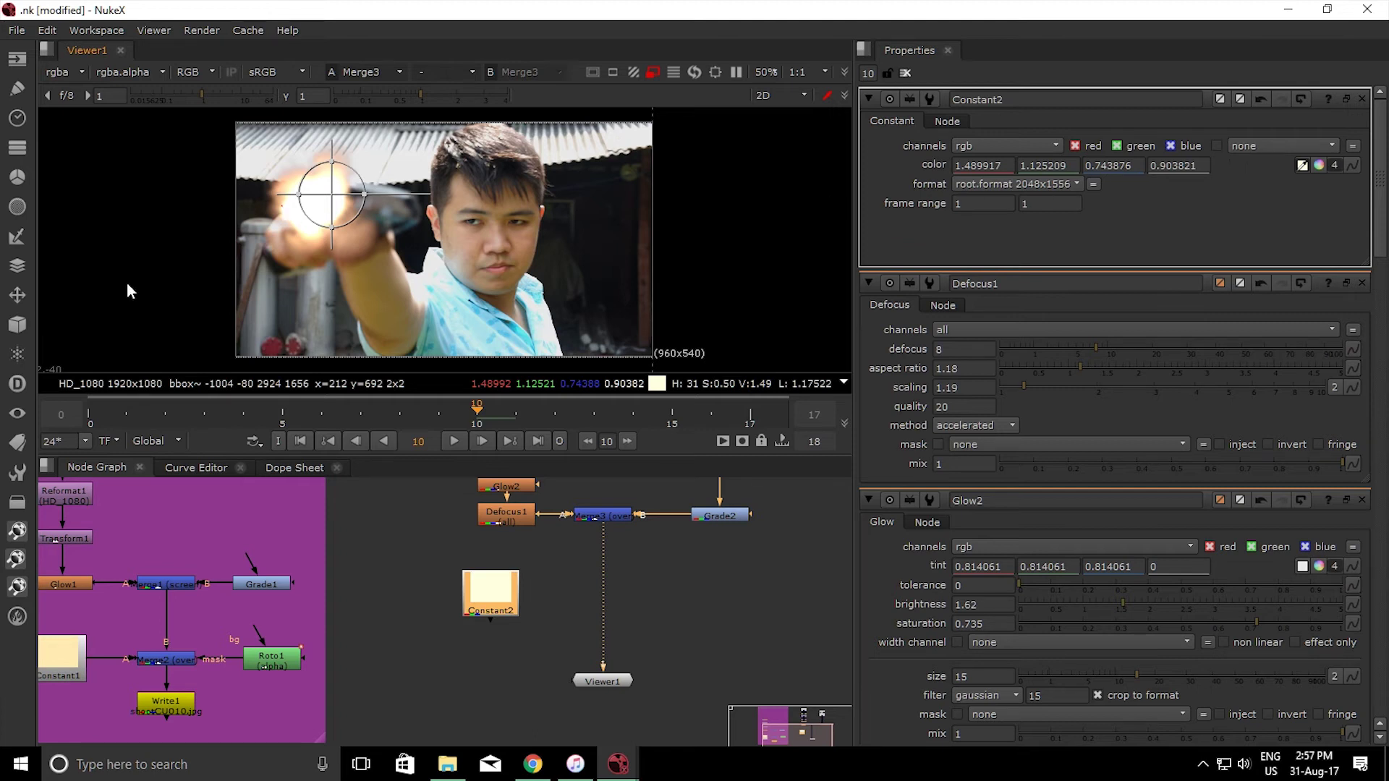
pyautogui.keyDown('ctrl'); pyautogui.click(282, 188); pyautogui.keyUp('ctrl')
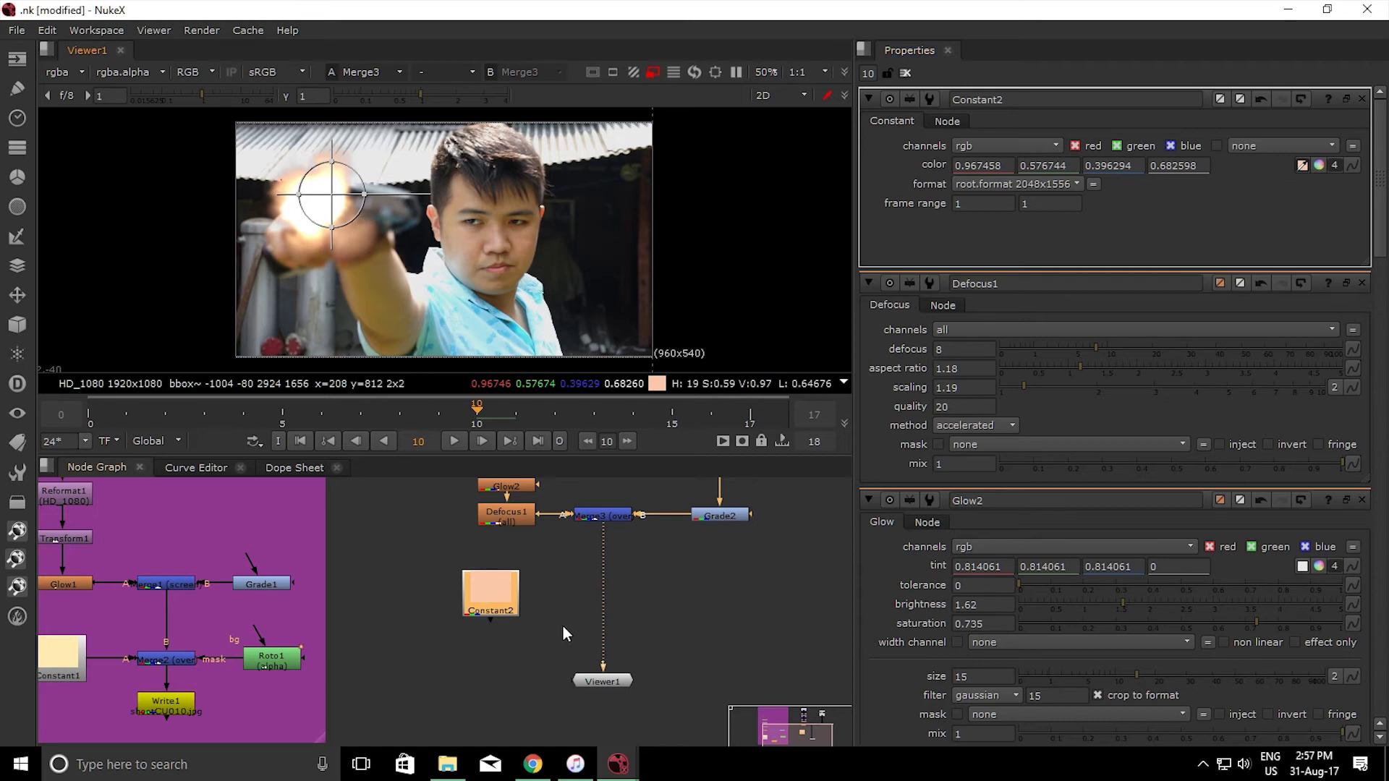
# Add a Merge node below Merge3 with Constant2 as A and Merge3 as B, and view its output
pyautogui.press('Tab')
pyautogui.write('merge')
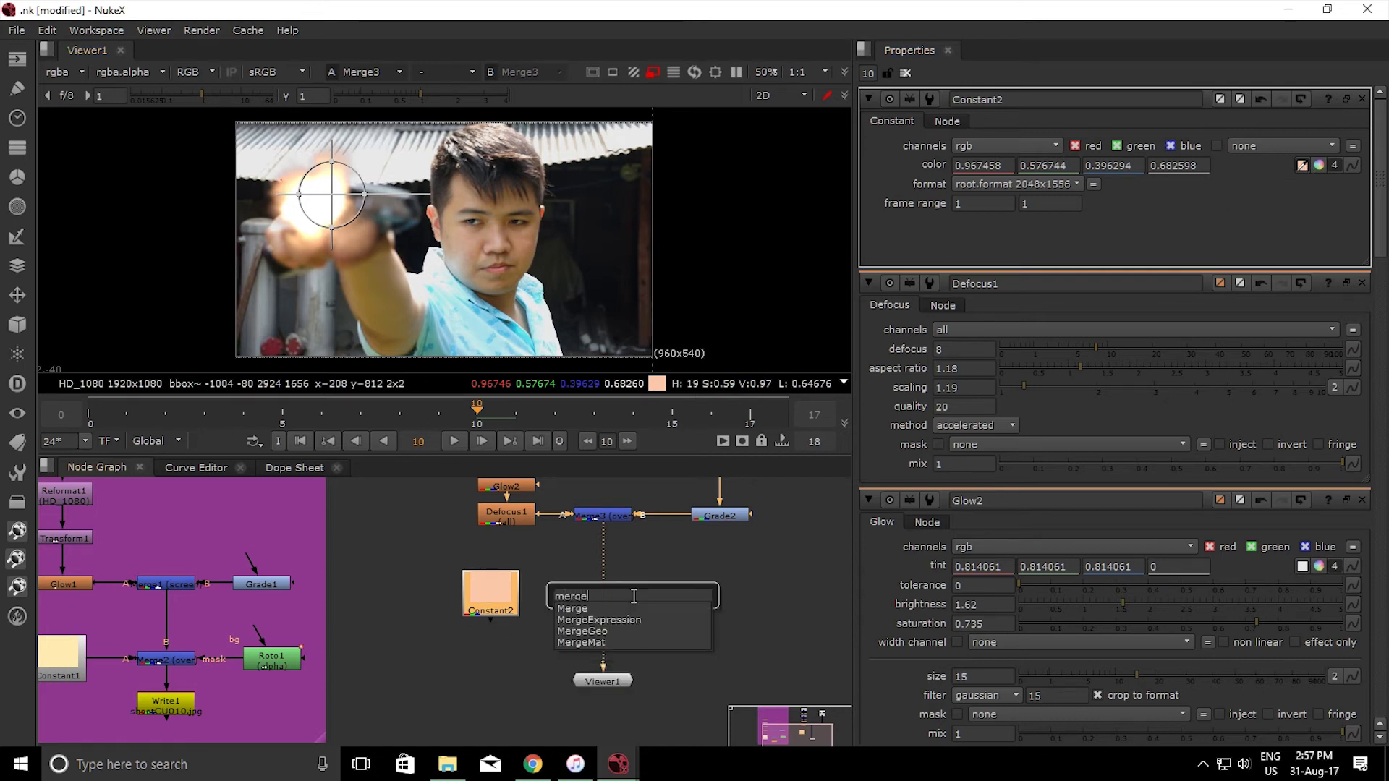
pyautogui.press('Return')
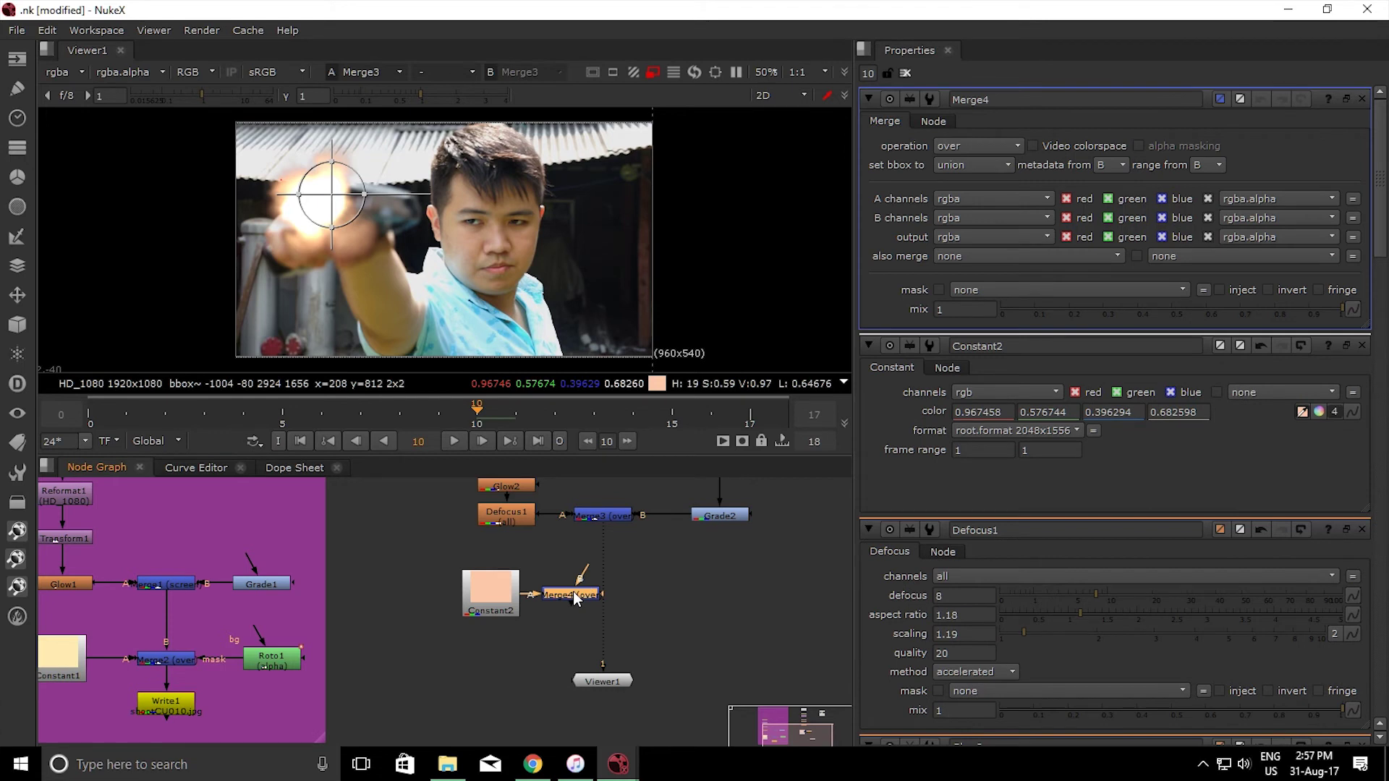
pyautogui.moveTo(602, 521); pyautogui.dragTo(602, 520)
pyautogui.moveTo(567, 598); pyautogui.dragTo(597, 597)
pyautogui.press('1')
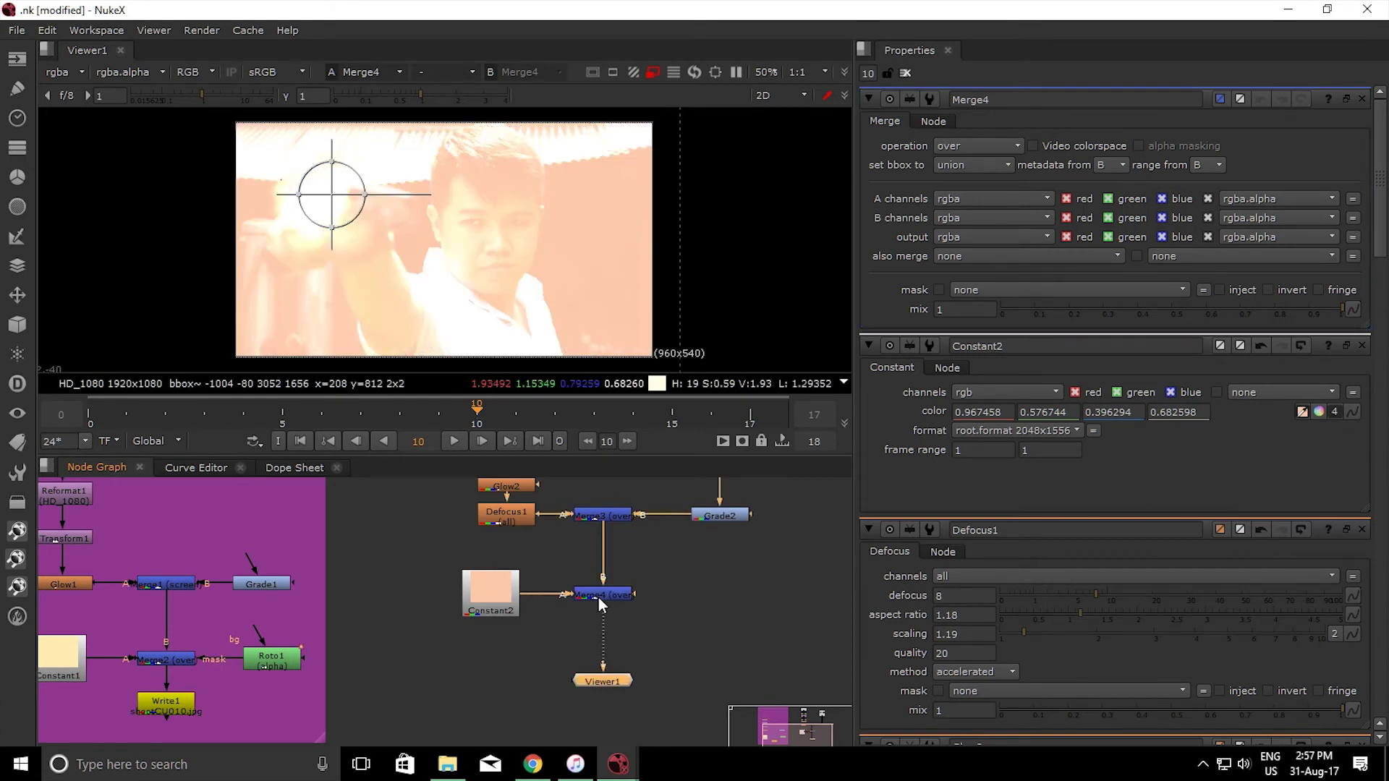
pyautogui.click(694, 587)
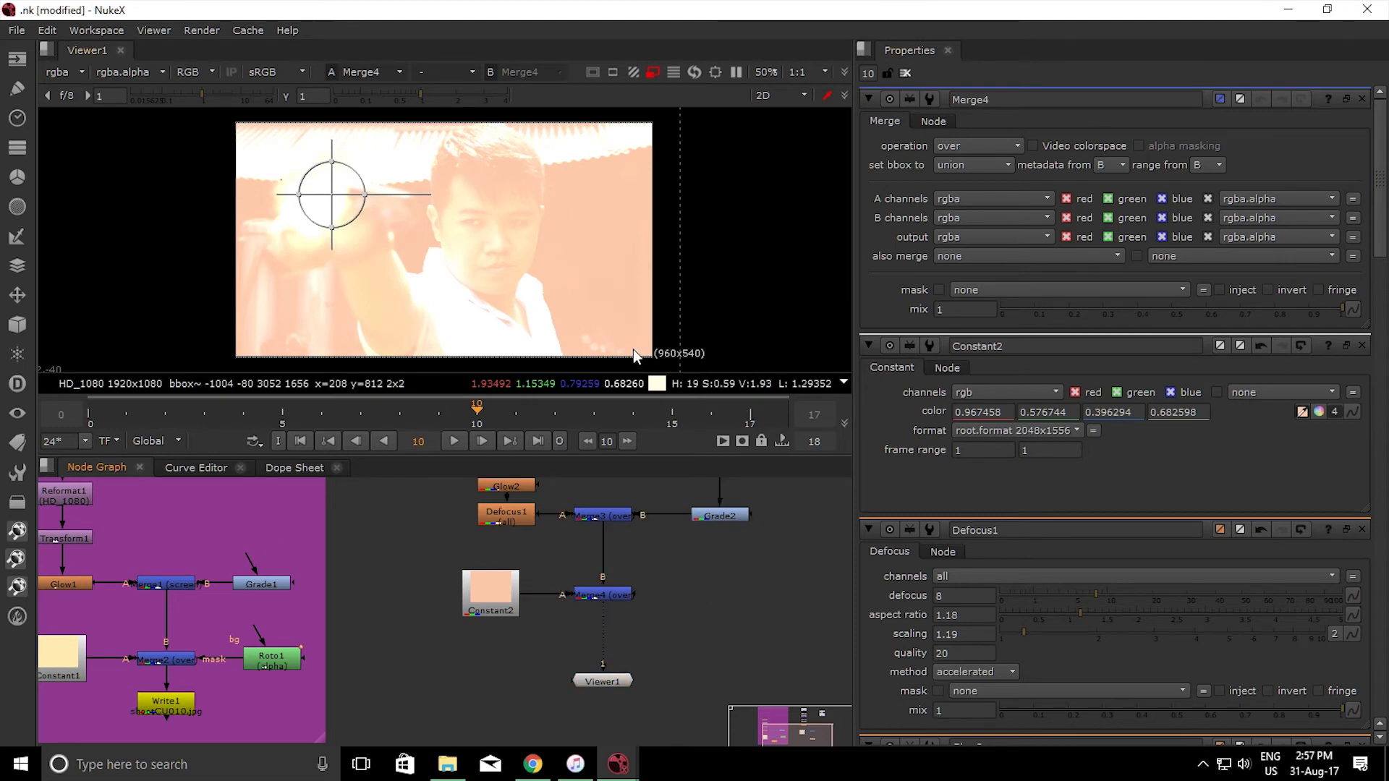
# Try the multiply and minus operations on Merge4, and set it back to over
pyautogui.click(964, 148)
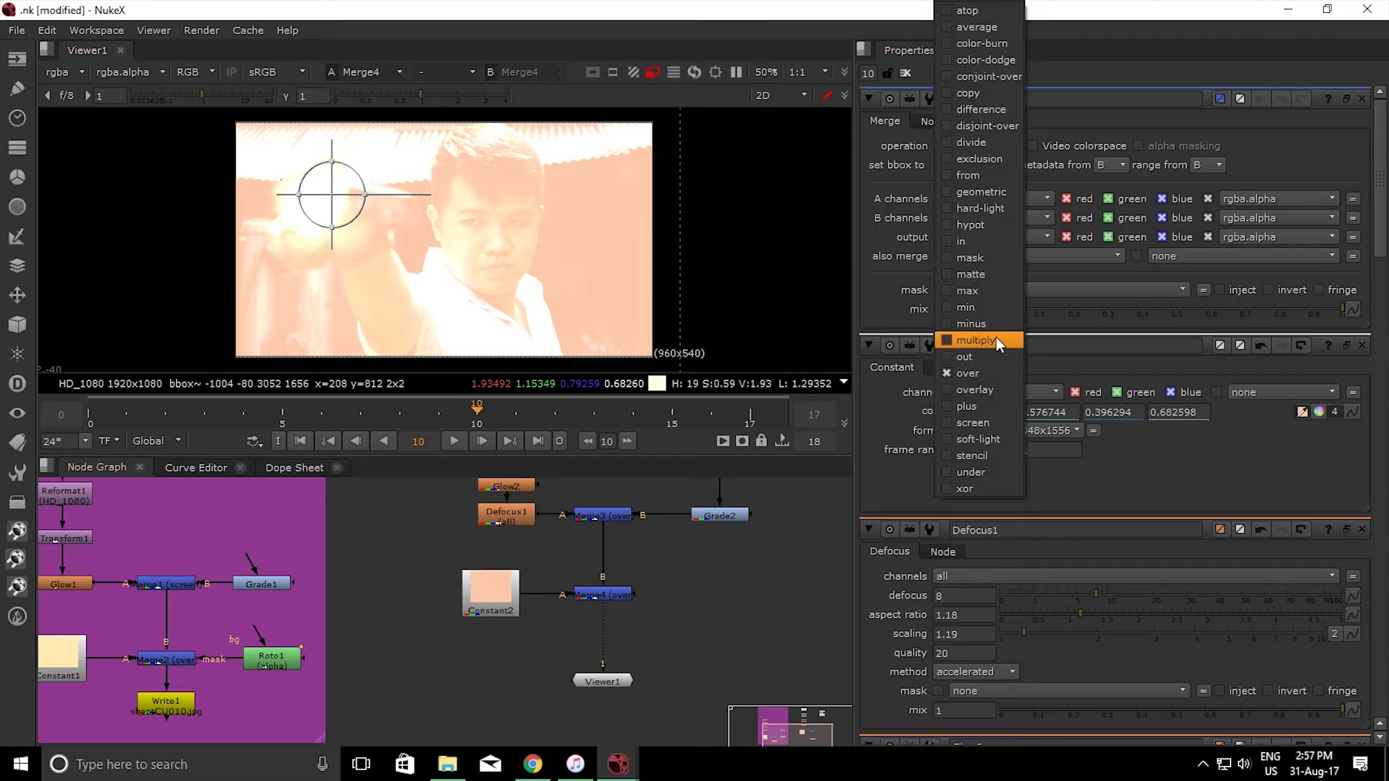
pyautogui.click(996, 338)
pyautogui.click(989, 148)
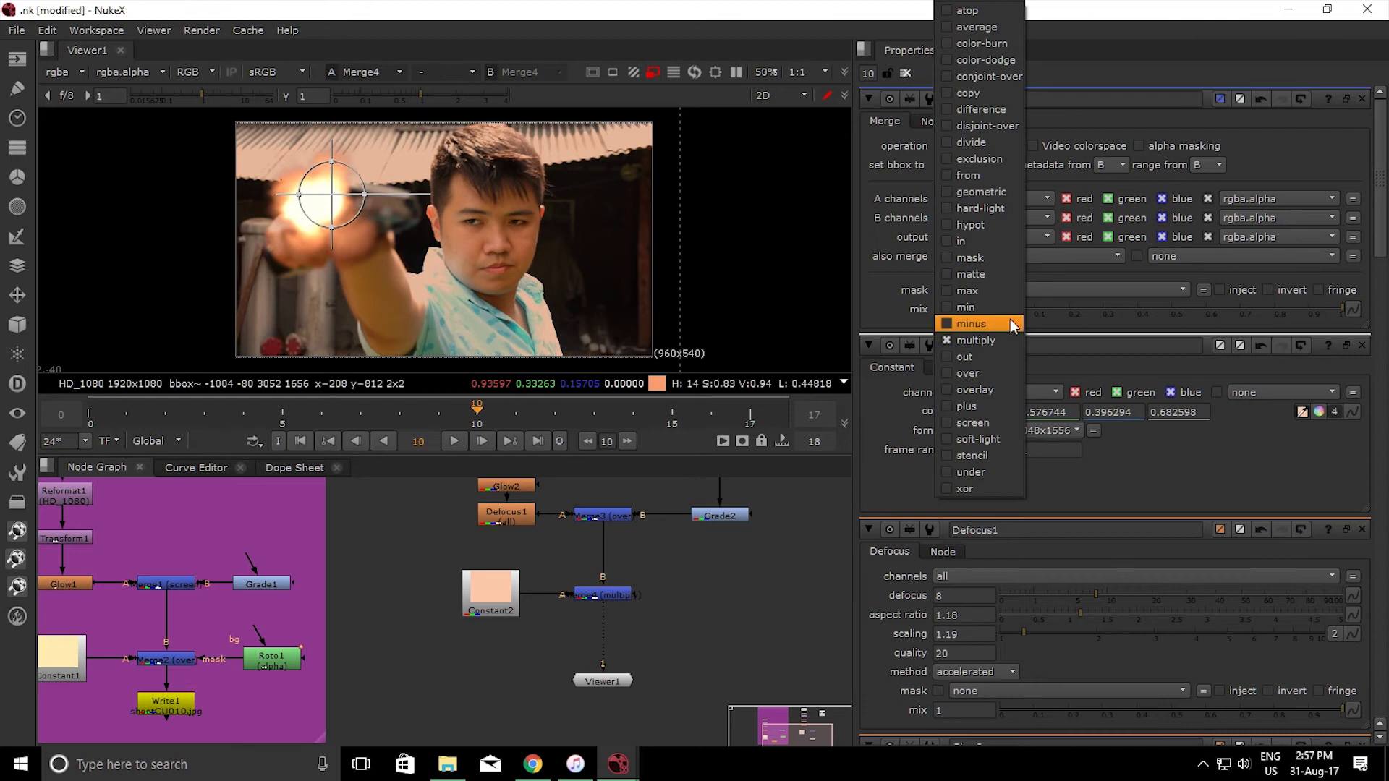
pyautogui.click(1007, 322)
pyautogui.click(987, 146)
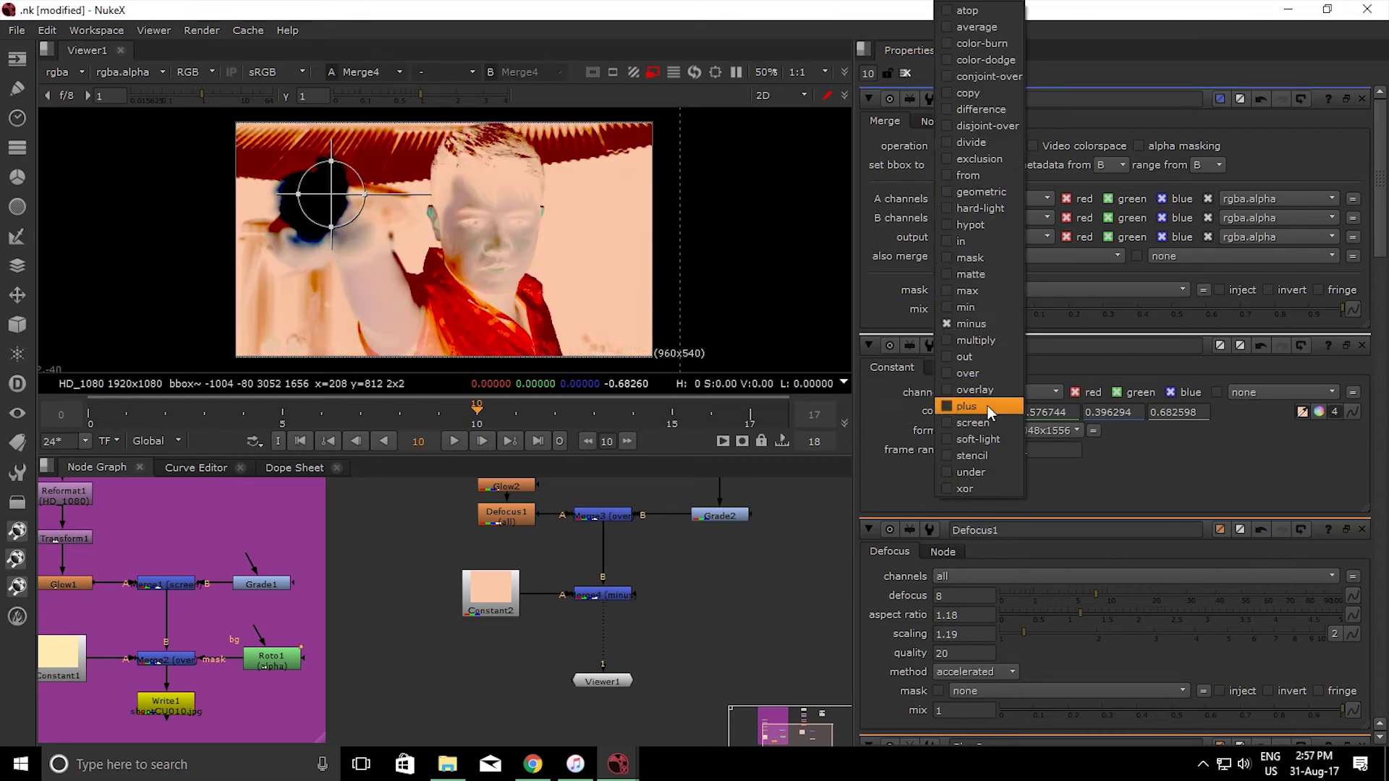
pyautogui.click(984, 374)
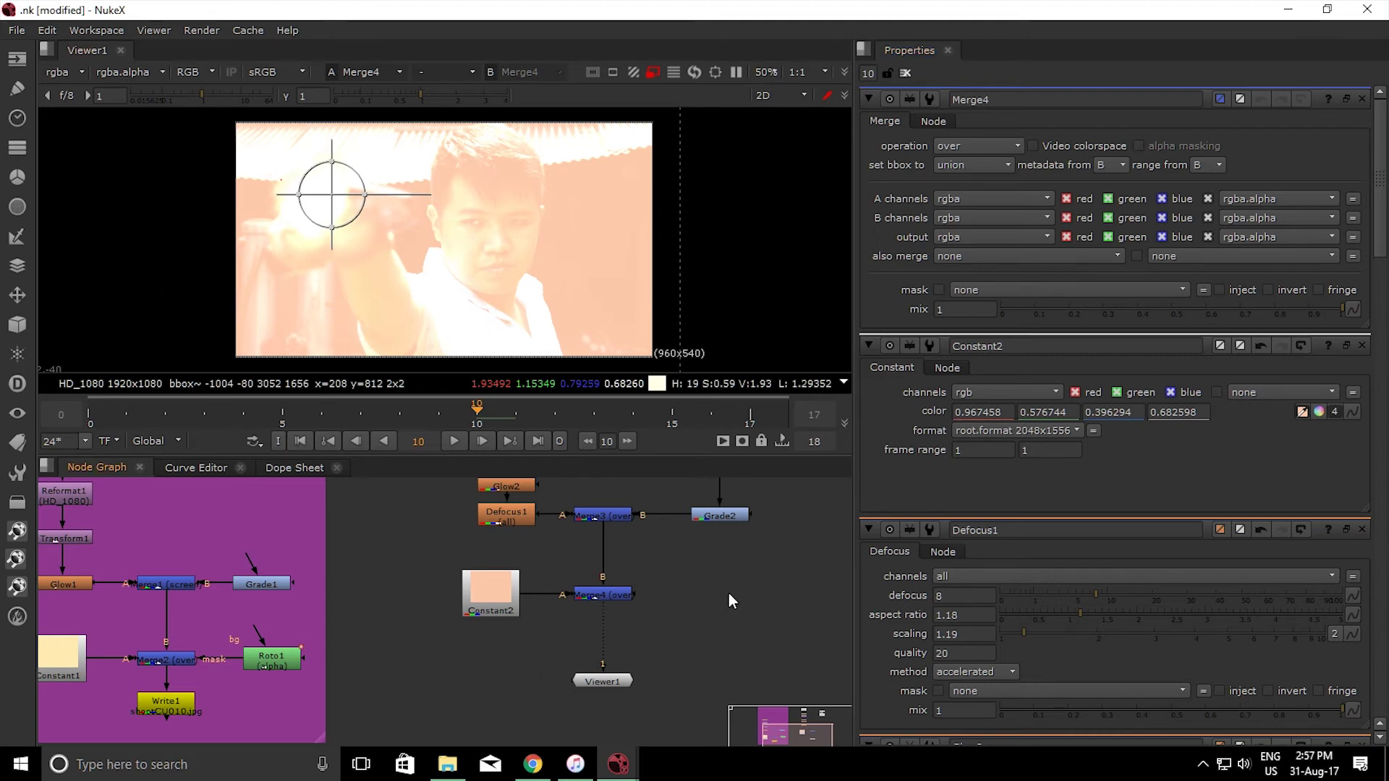
# Add a Roto node and place it beside Merge4, on the side opposite Constant2
pyautogui.press('Tab')
pyautogui.write('or')
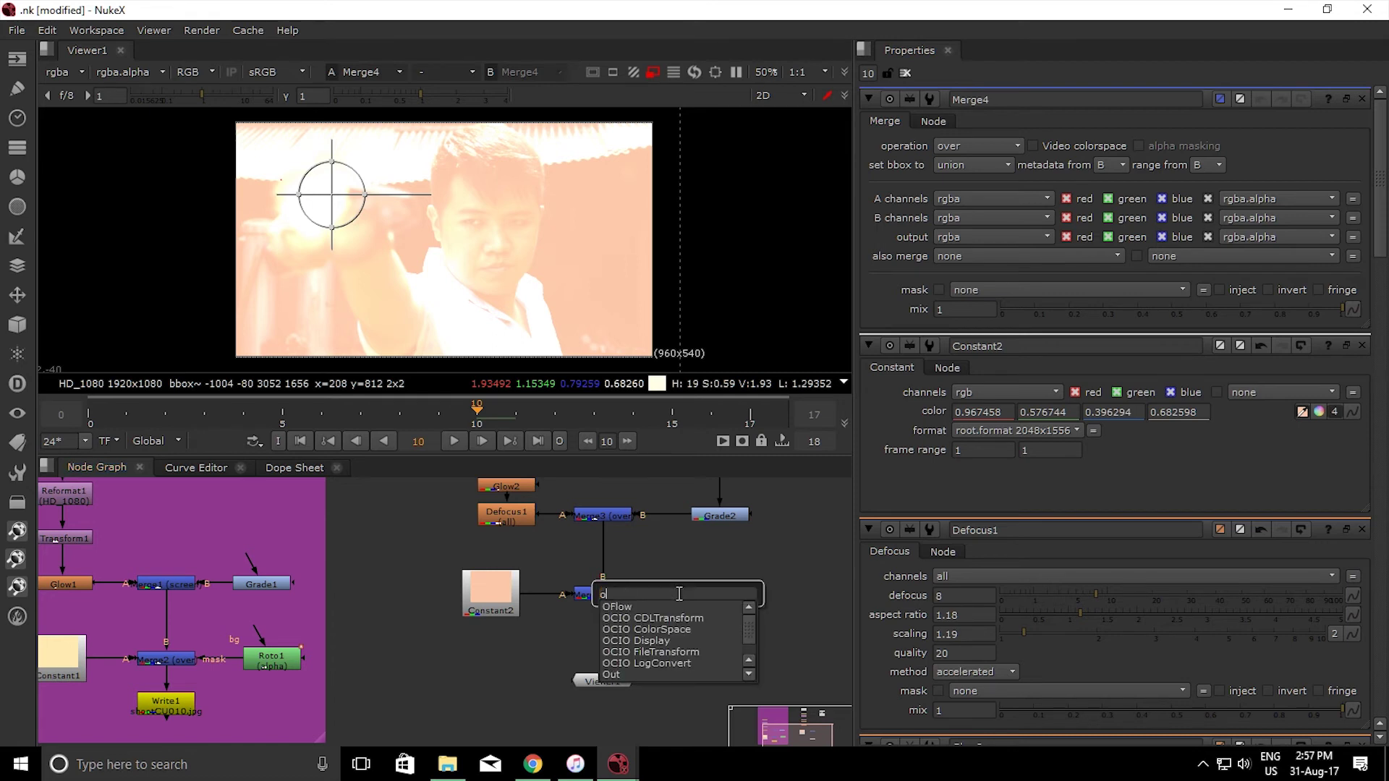
pyautogui.press('BackSpace')
pyautogui.press('BackSpace')
pyautogui.write('ro')
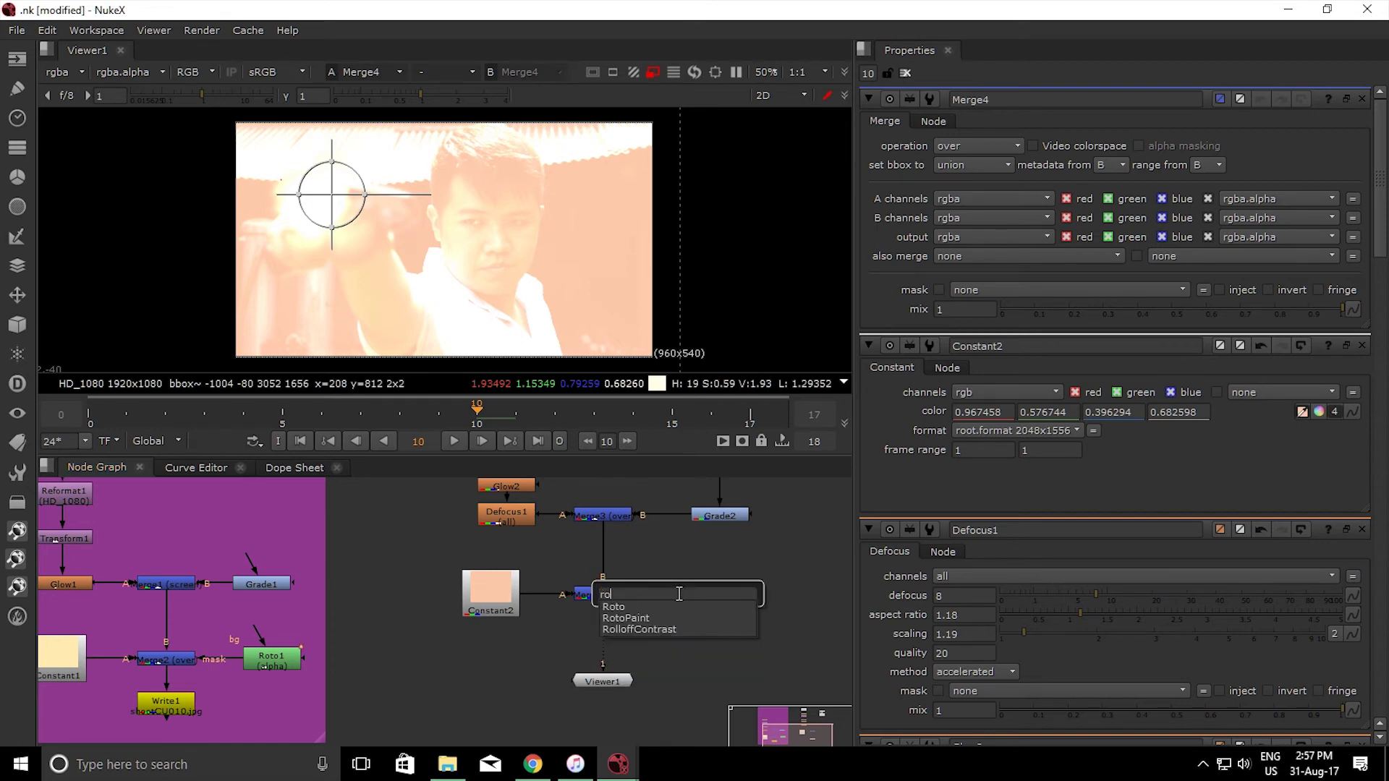
pyautogui.press('Return')
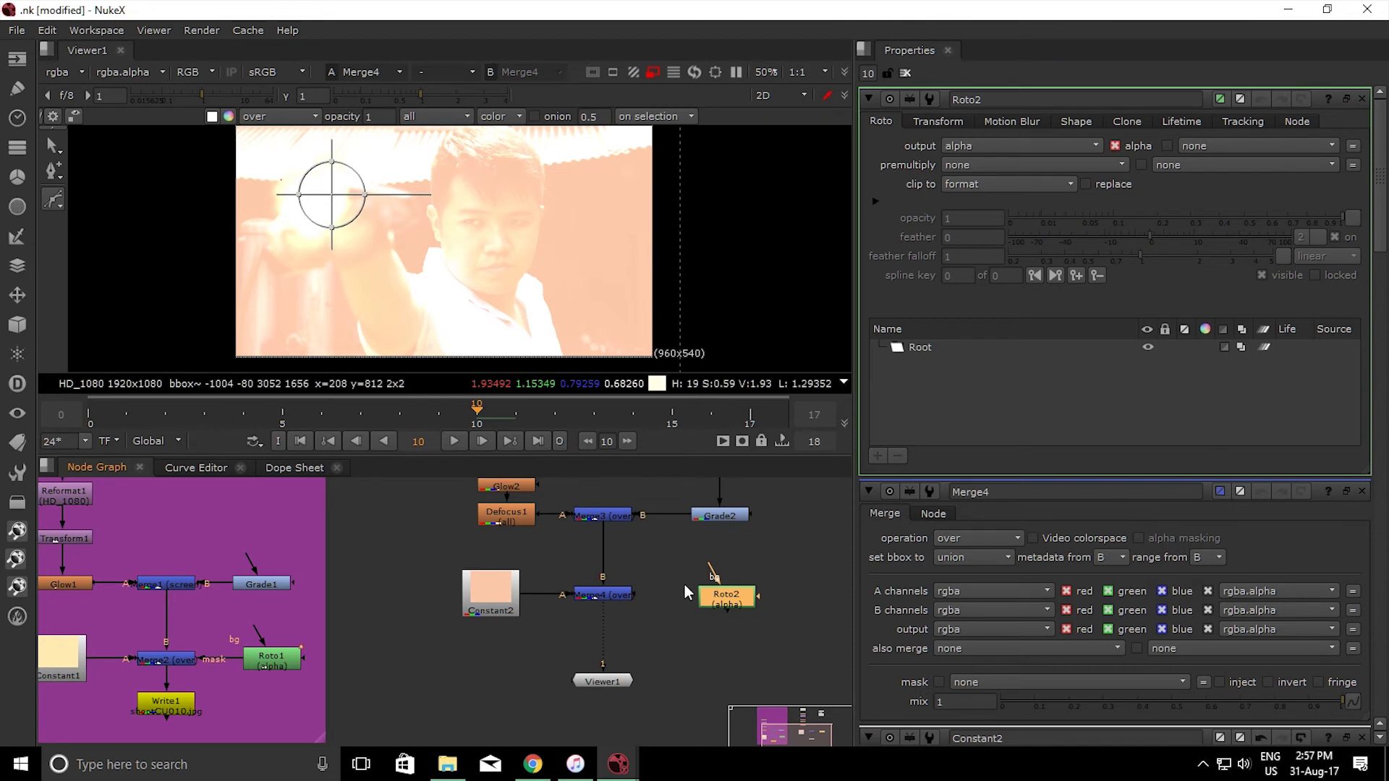
pyautogui.moveTo(726, 600); pyautogui.dragTo(717, 593)
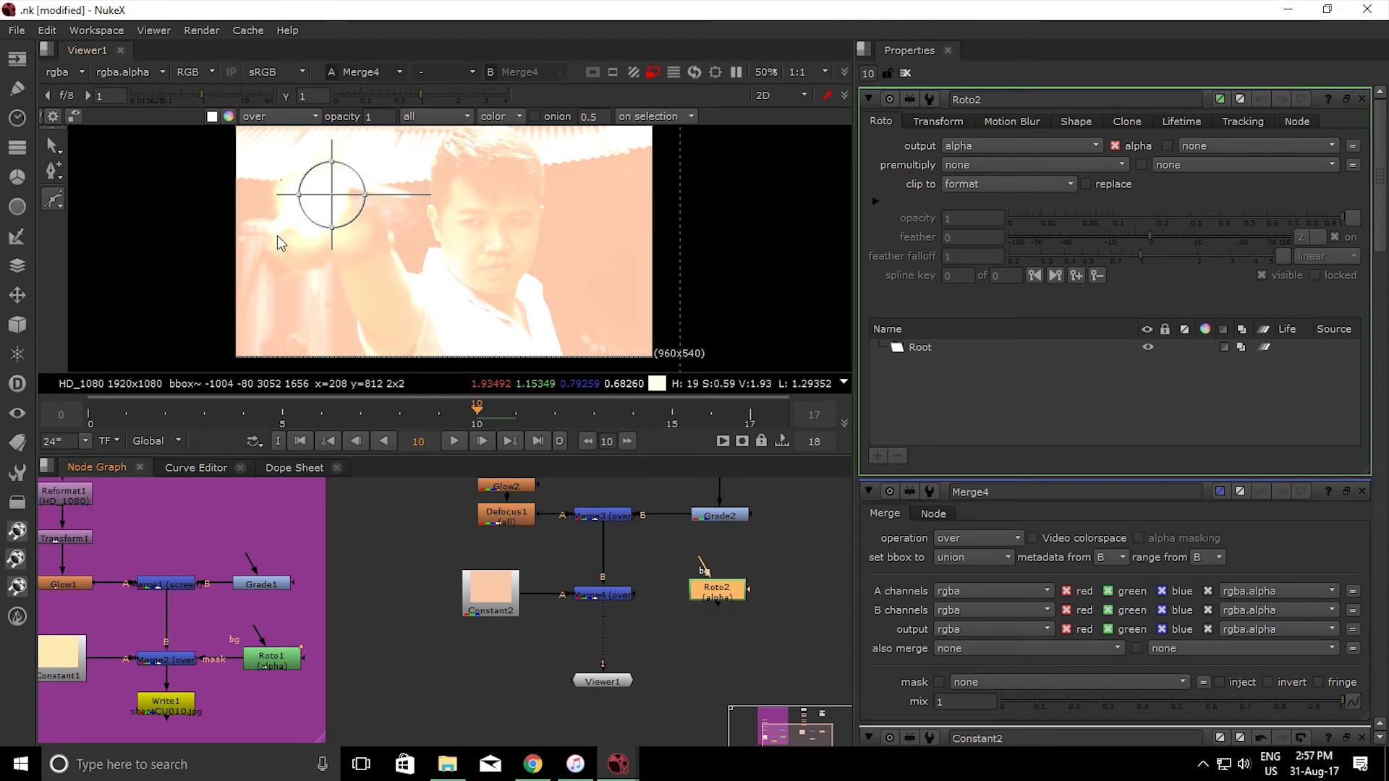
# Draw a closed Bezier shape in Roto2 around the muzzle flash and the gun hand at frame 10
pyautogui.click(272, 155)
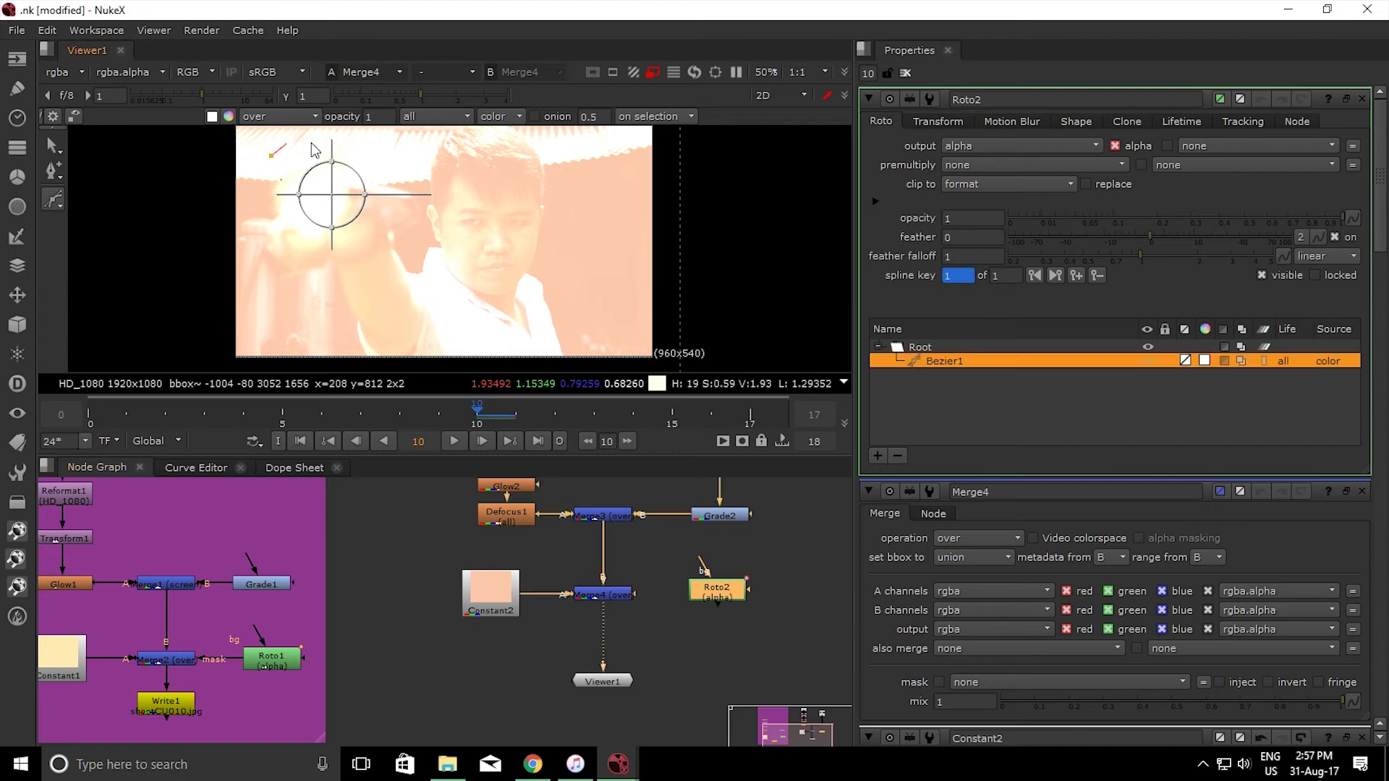
pyautogui.click(289, 142)
pyautogui.click(299, 136)
pyautogui.click(405, 245)
pyautogui.click(365, 268)
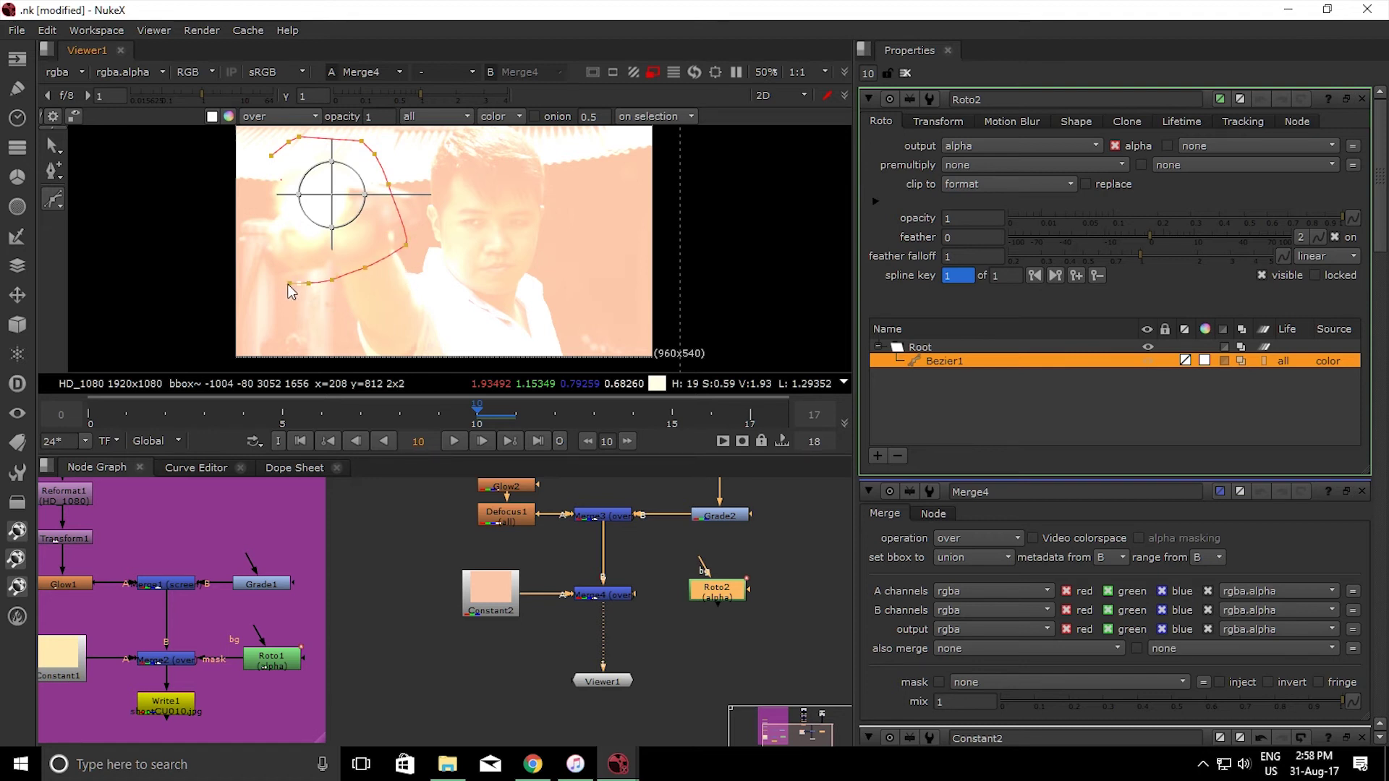
pyautogui.click(267, 272)
pyautogui.click(255, 244)
pyautogui.click(251, 207)
pyautogui.click(248, 172)
pyautogui.click(271, 155)
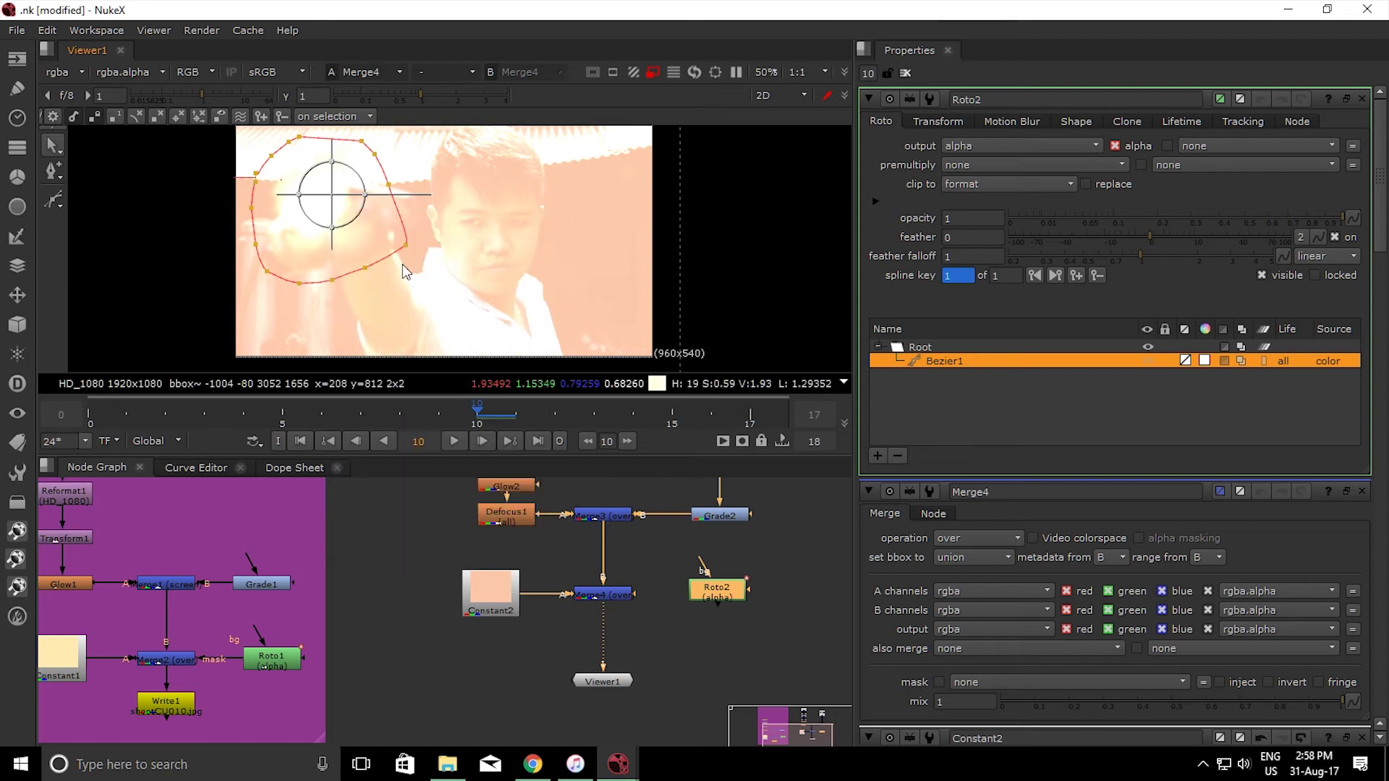
# Select all points of the Roto2 Bezier and pull their feather outward evenly to soften the shape's edge
pyautogui.scroll(3, 407, 235)
pyautogui.moveTo(406, 234); pyautogui.dragTo(446, 309, button='middle')
pyautogui.hotkey('ctrl', 'a')
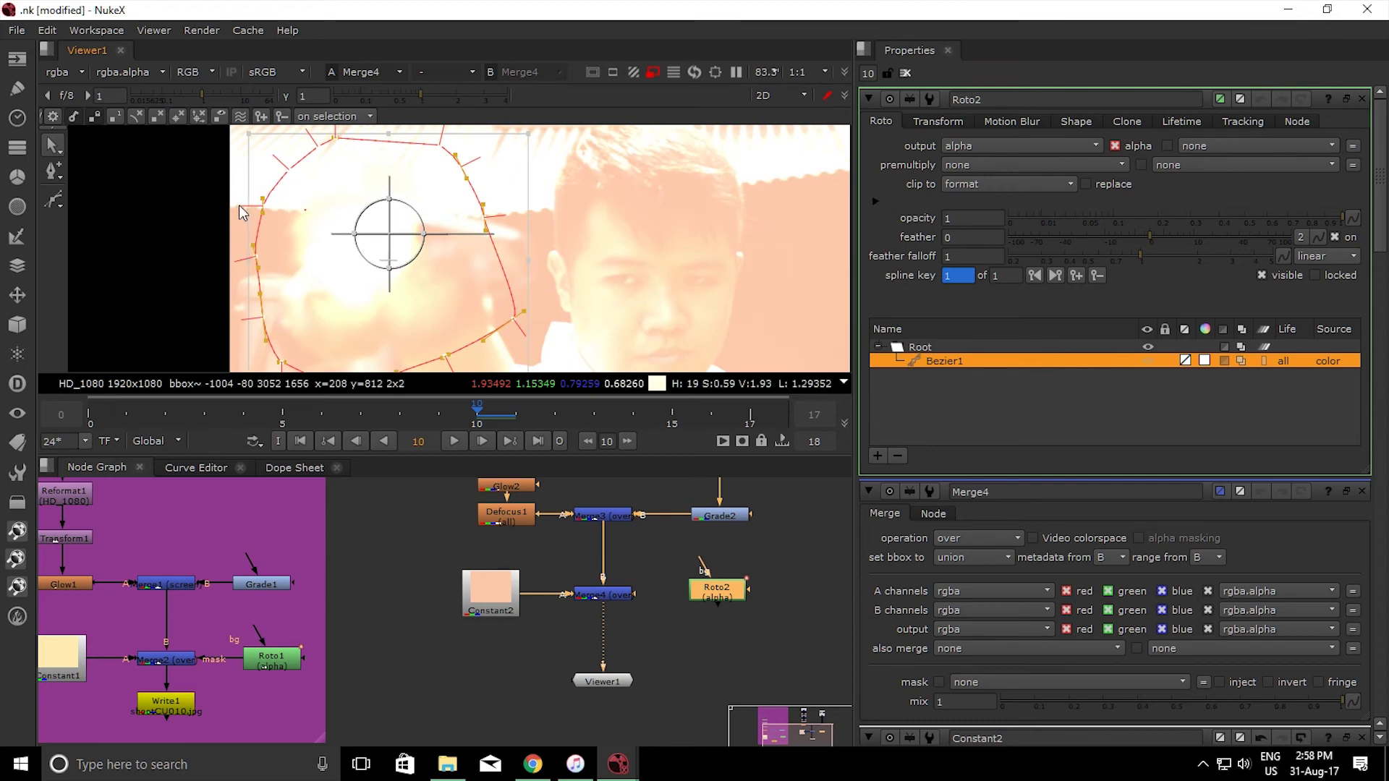
pyautogui.keyDown('ctrl'); pyautogui.moveTo(239, 206); pyautogui.dragTo(196, 207); pyautogui.keyUp('ctrl')
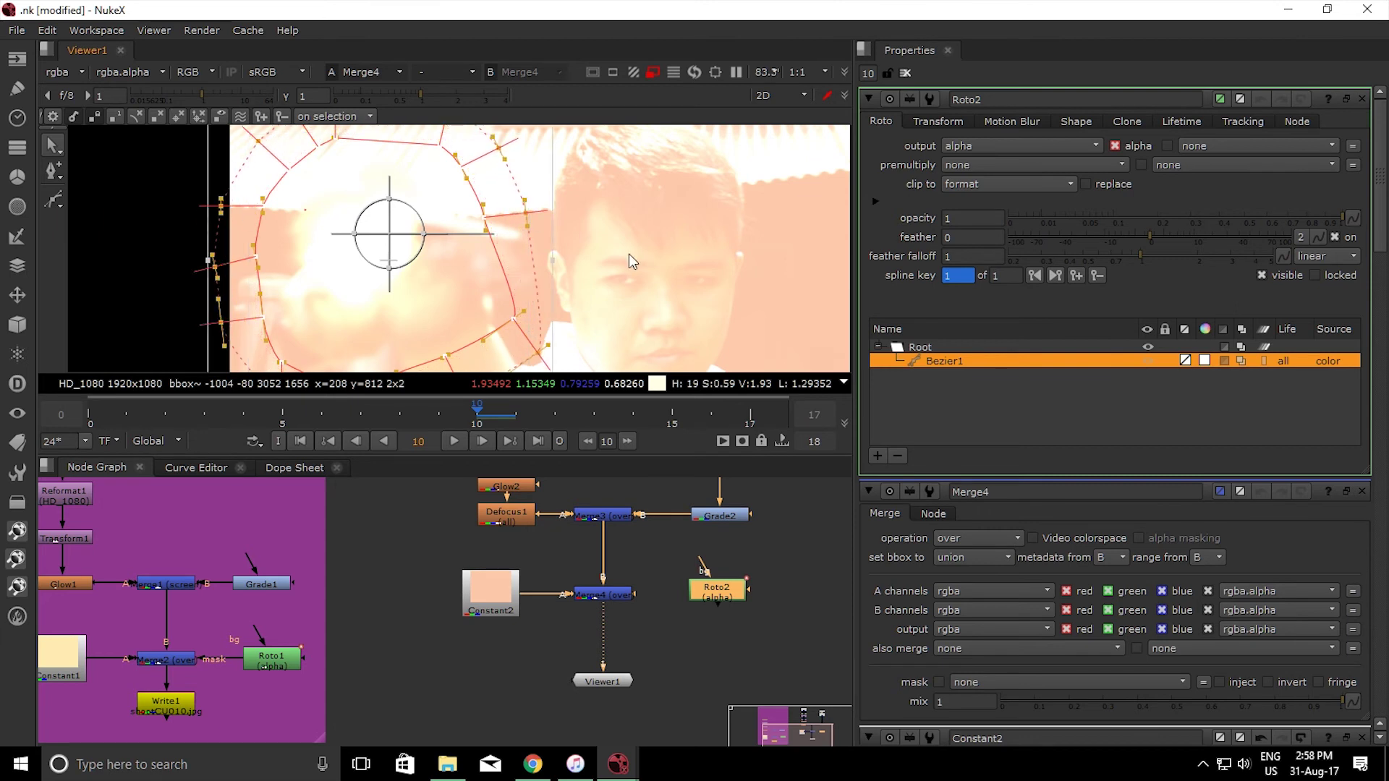
# Move the Bezier point beside the wrist slightly up and inward to refine the Roto2 shape
pyautogui.click(592, 294)
pyautogui.moveTo(507, 321); pyautogui.dragTo(499, 305)
pyautogui.scroll(-1, 597, 315)
pyautogui.scroll(2, 662, 354)
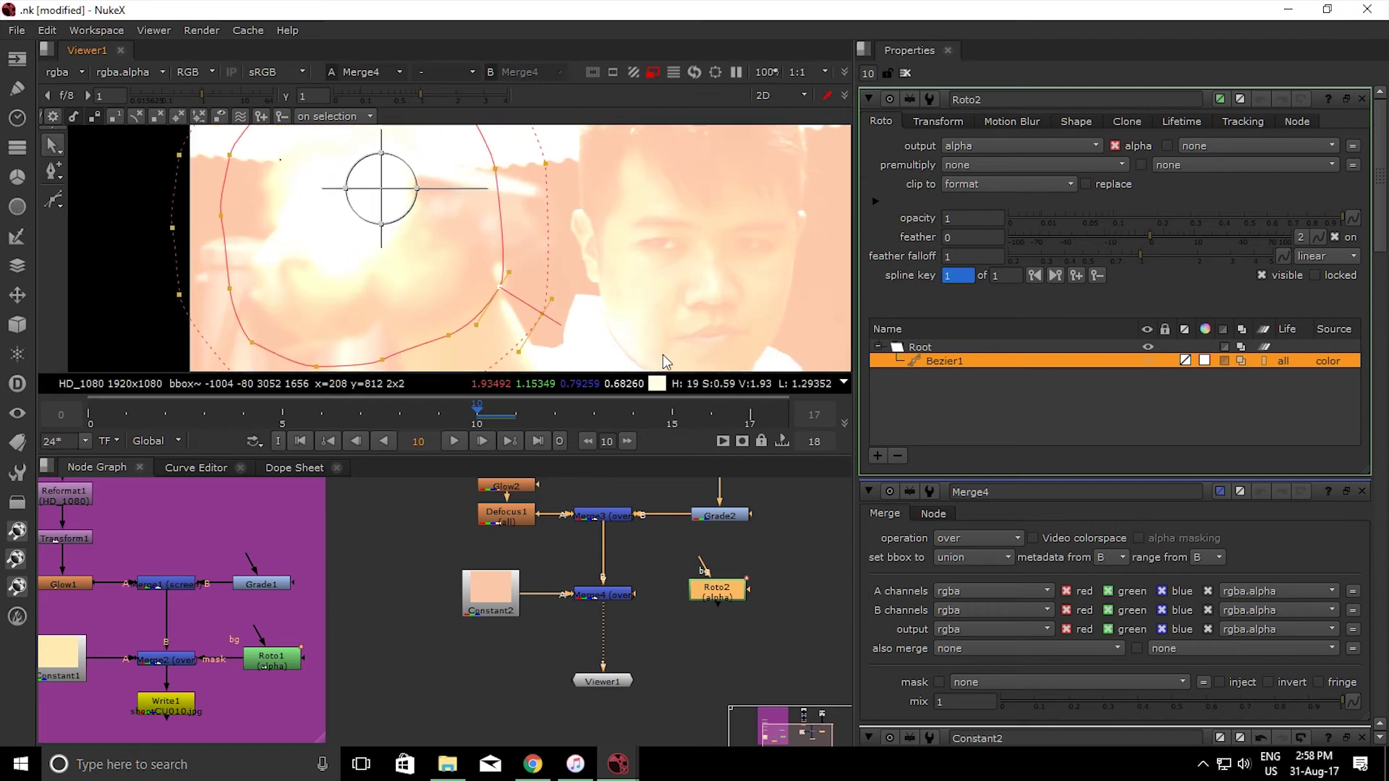
pyautogui.scroll(-3, 637, 289)
pyautogui.scroll(-1, 620, 293)
pyautogui.scroll(2, 615, 315)
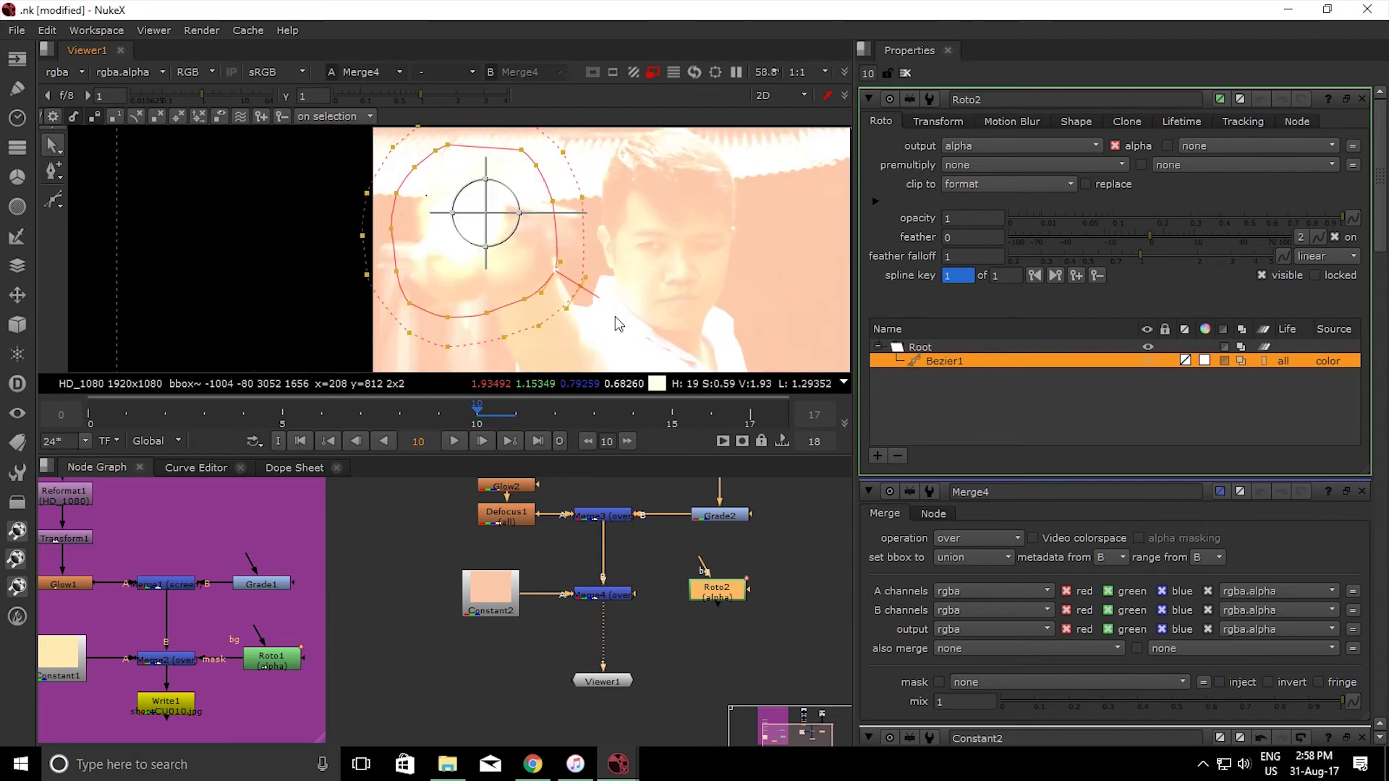
pyautogui.moveTo(615, 316); pyautogui.dragTo(580, 322, button='middle')
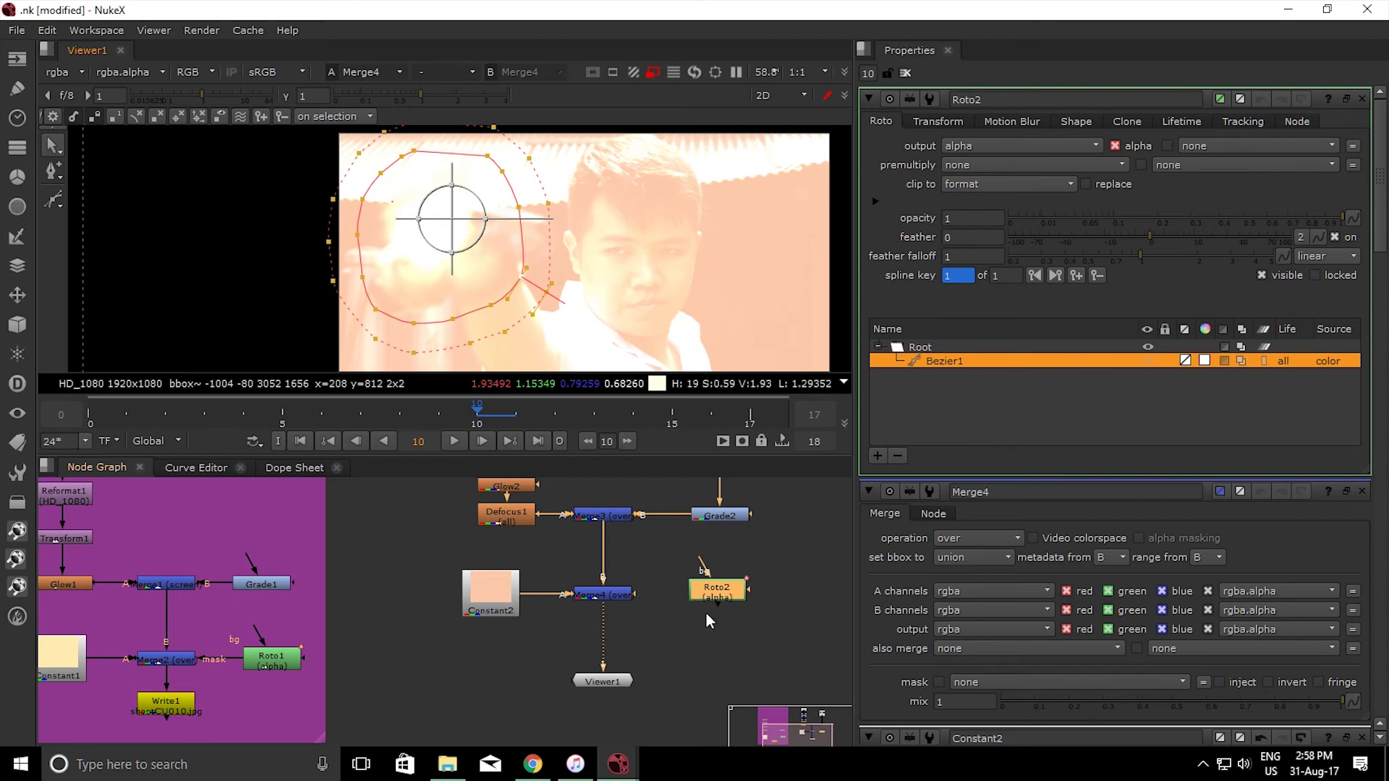
# Connect Merge4's mask input to Roto2 and set Merge4's mix to 0.095
pyautogui.moveTo(635, 594); pyautogui.dragTo(728, 598)
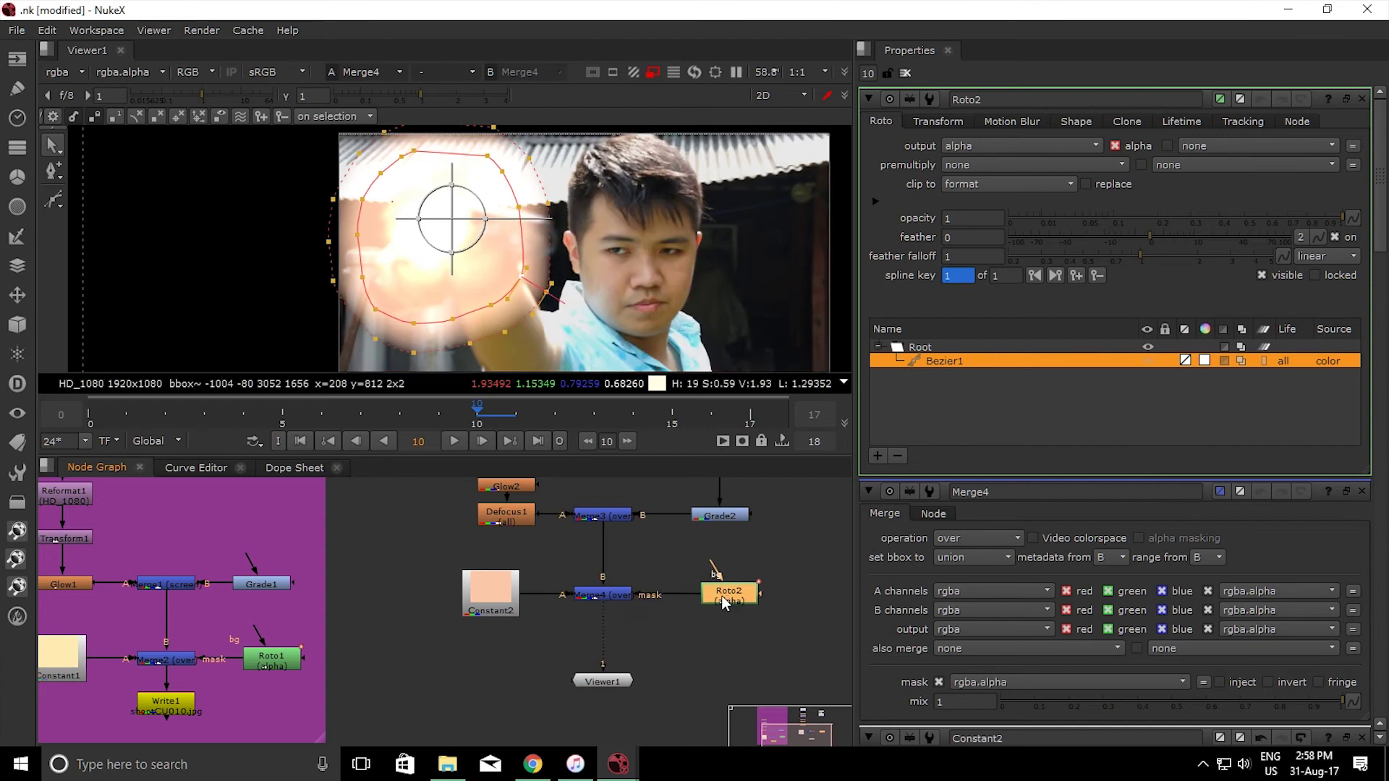
pyautogui.click(614, 594)
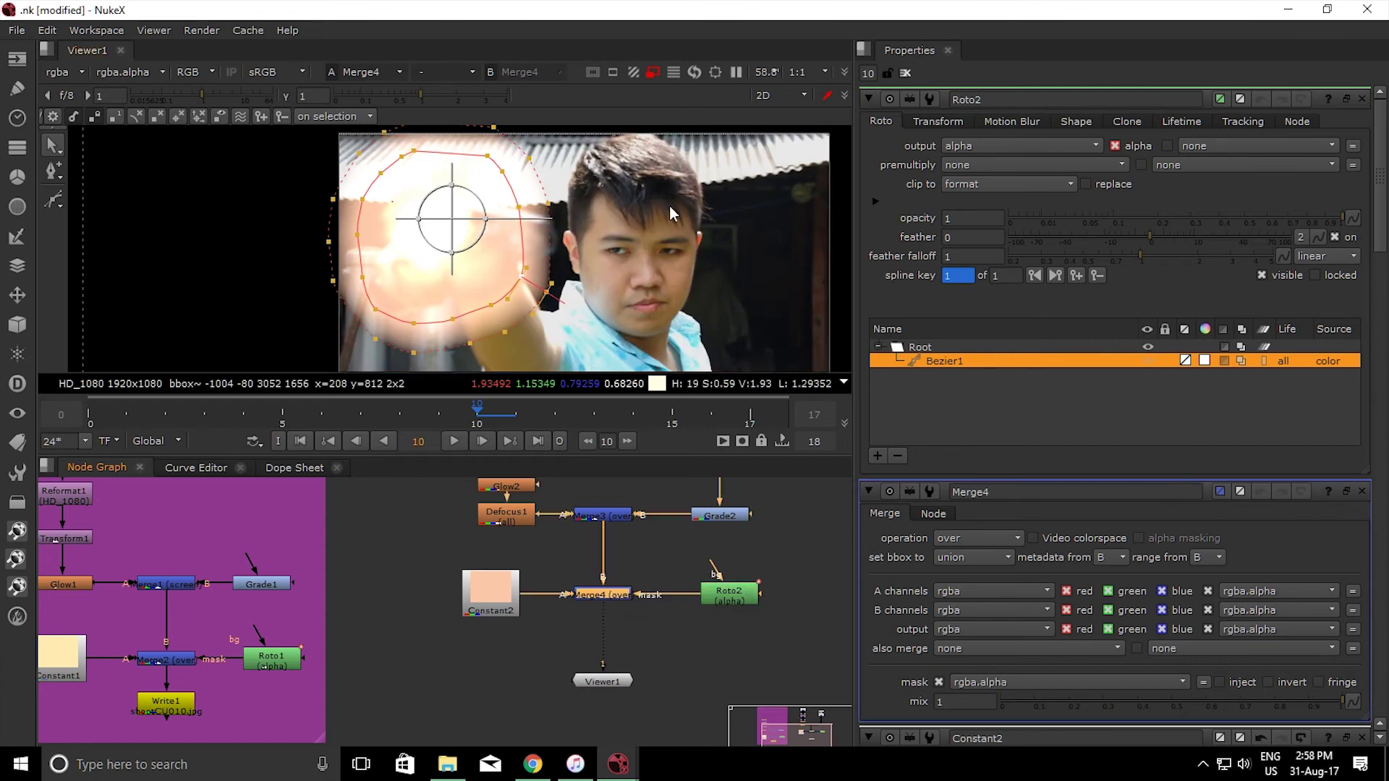
pyautogui.doubleClick(610, 594)
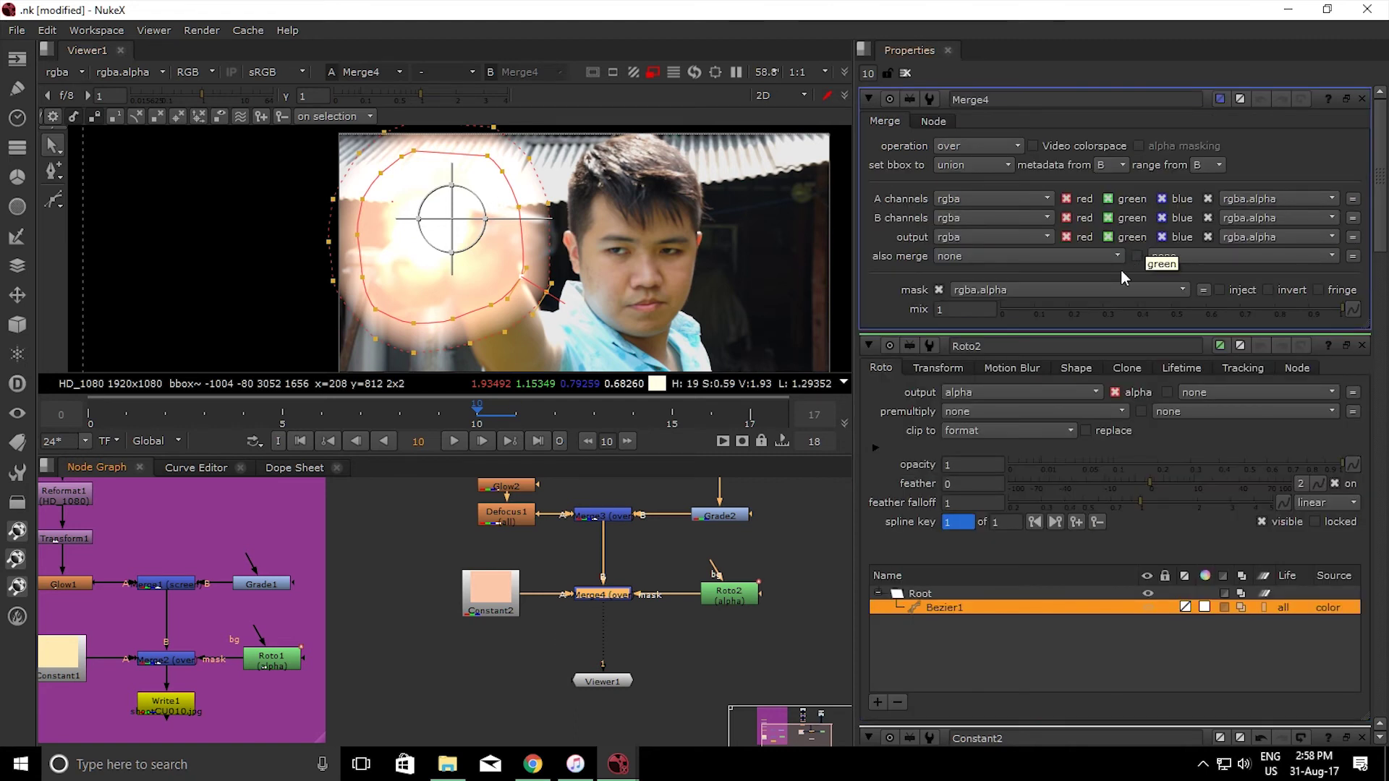
pyautogui.moveTo(1239, 311); pyautogui.dragTo(1032, 316)
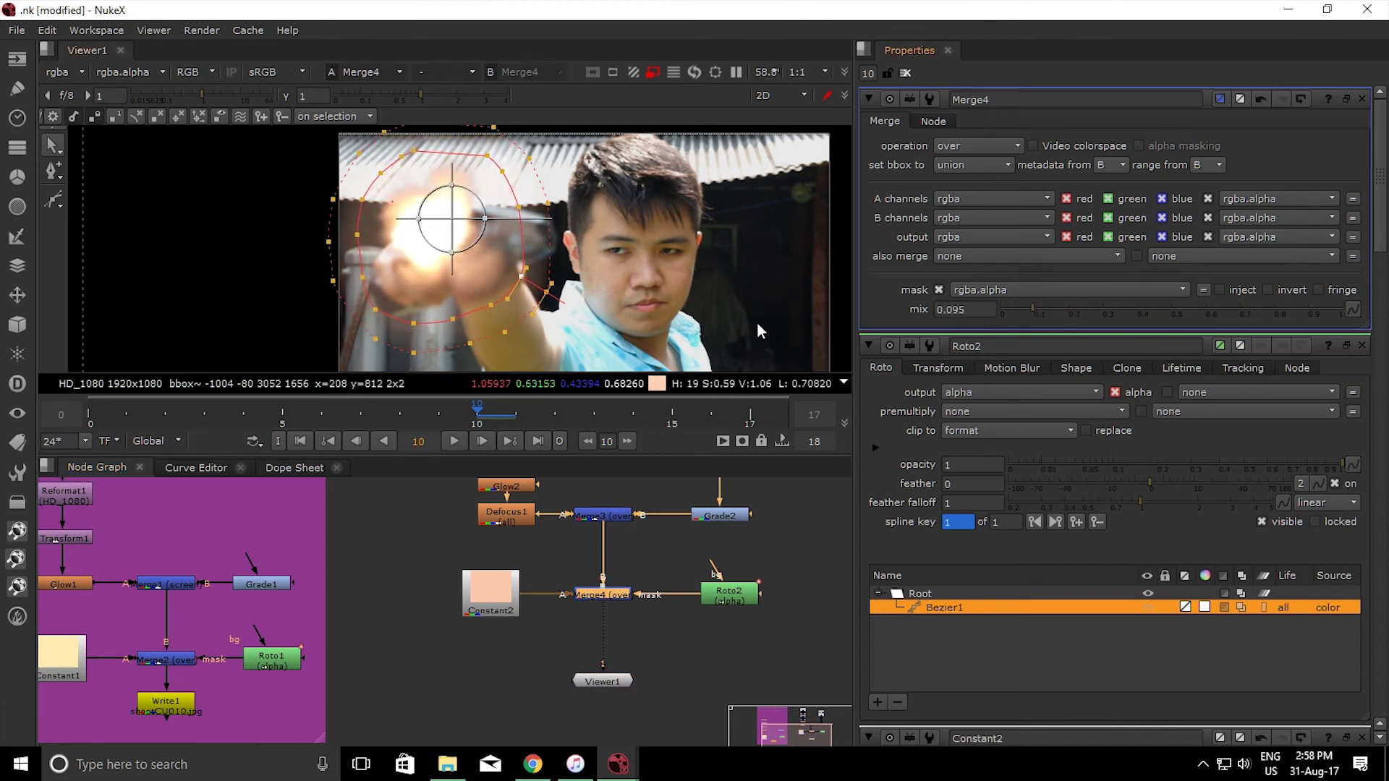
pyautogui.click(702, 560)
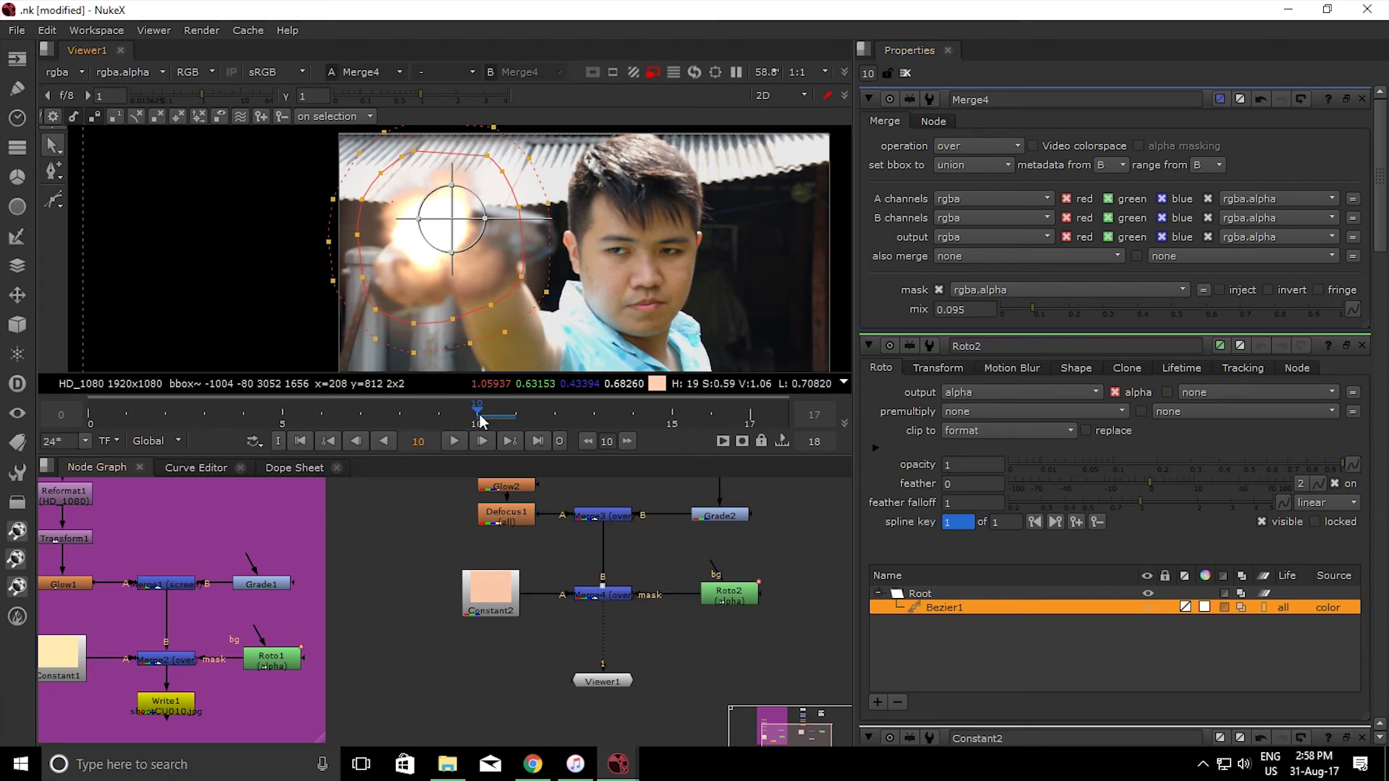
# Step through the frames around the muzzle flash to compare frame 9 with frame 10
pyautogui.click(457, 416)
pyautogui.moveTo(457, 418); pyautogui.dragTo(512, 423)
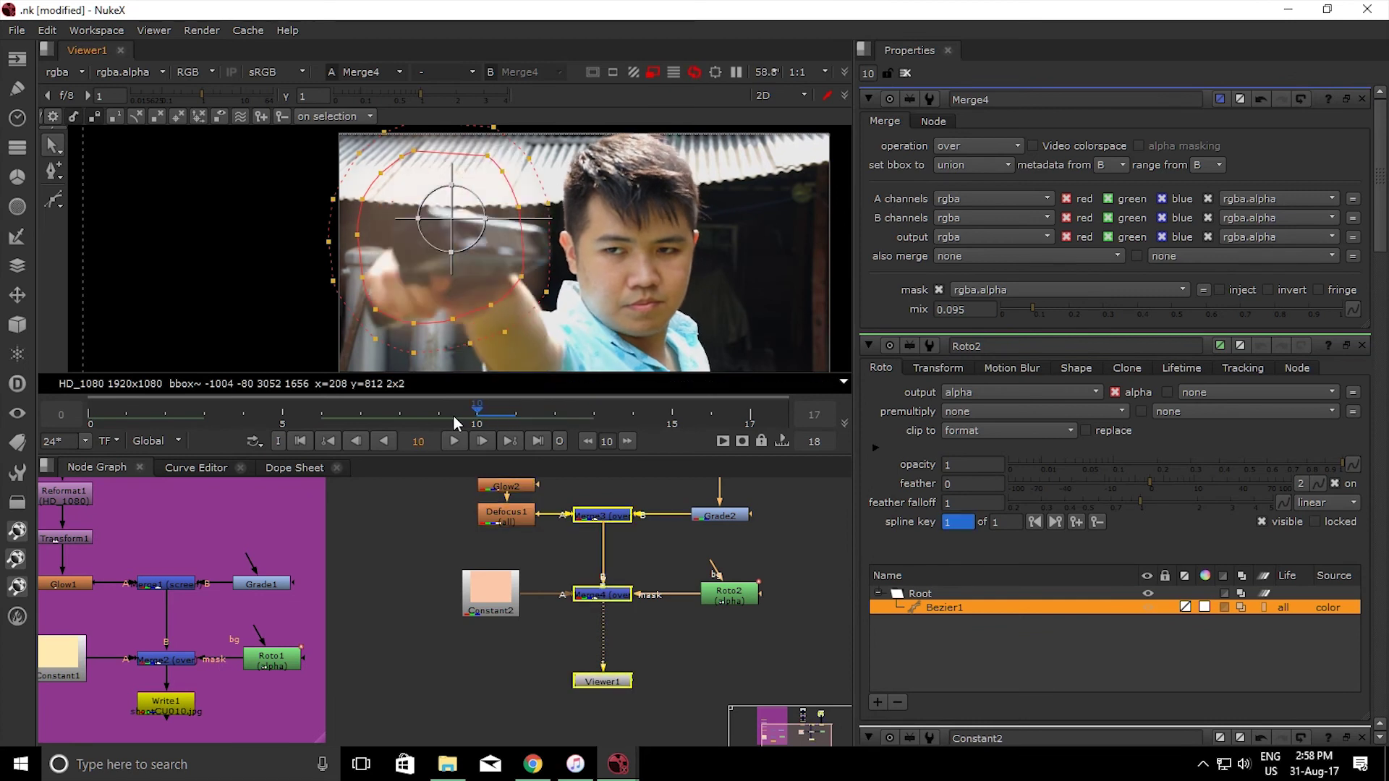
pyautogui.press('Left')
pyautogui.press('Left')
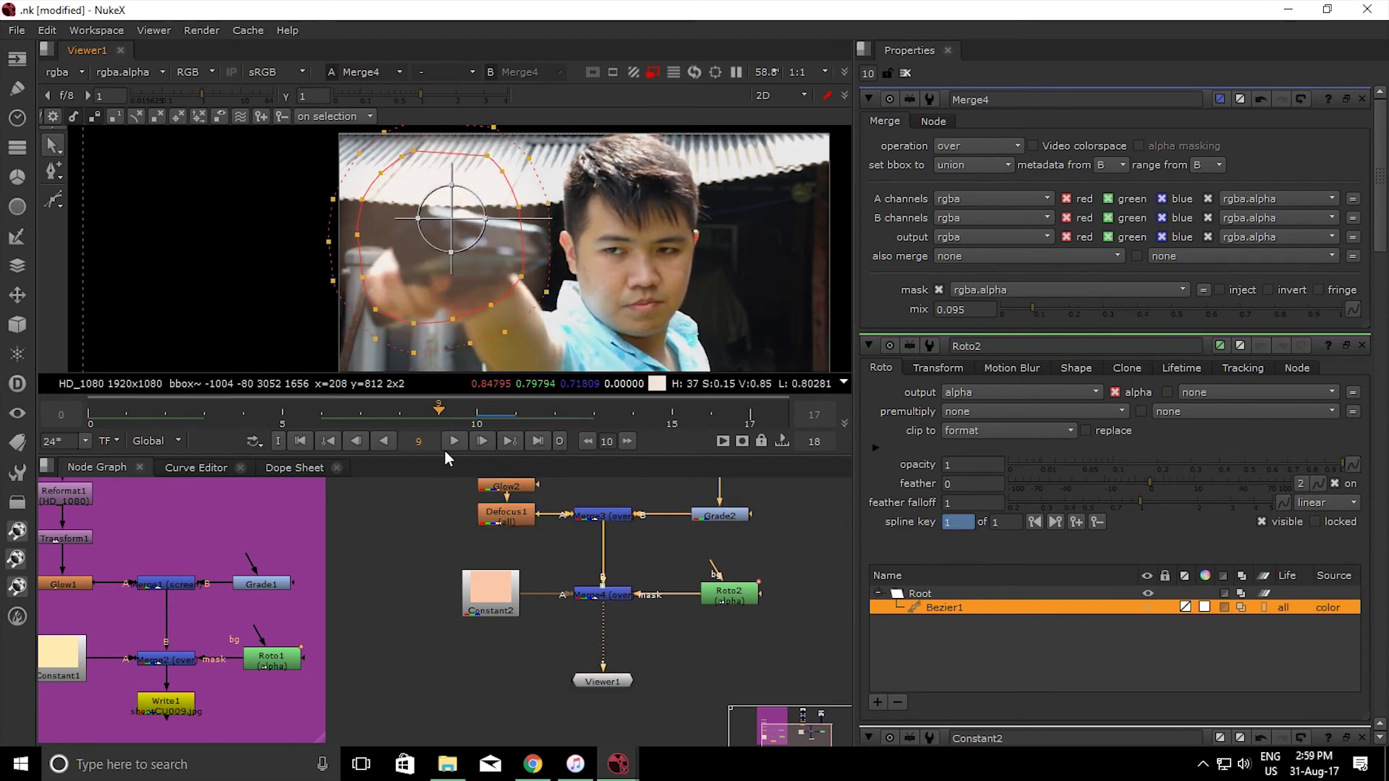
pyautogui.press('Right')
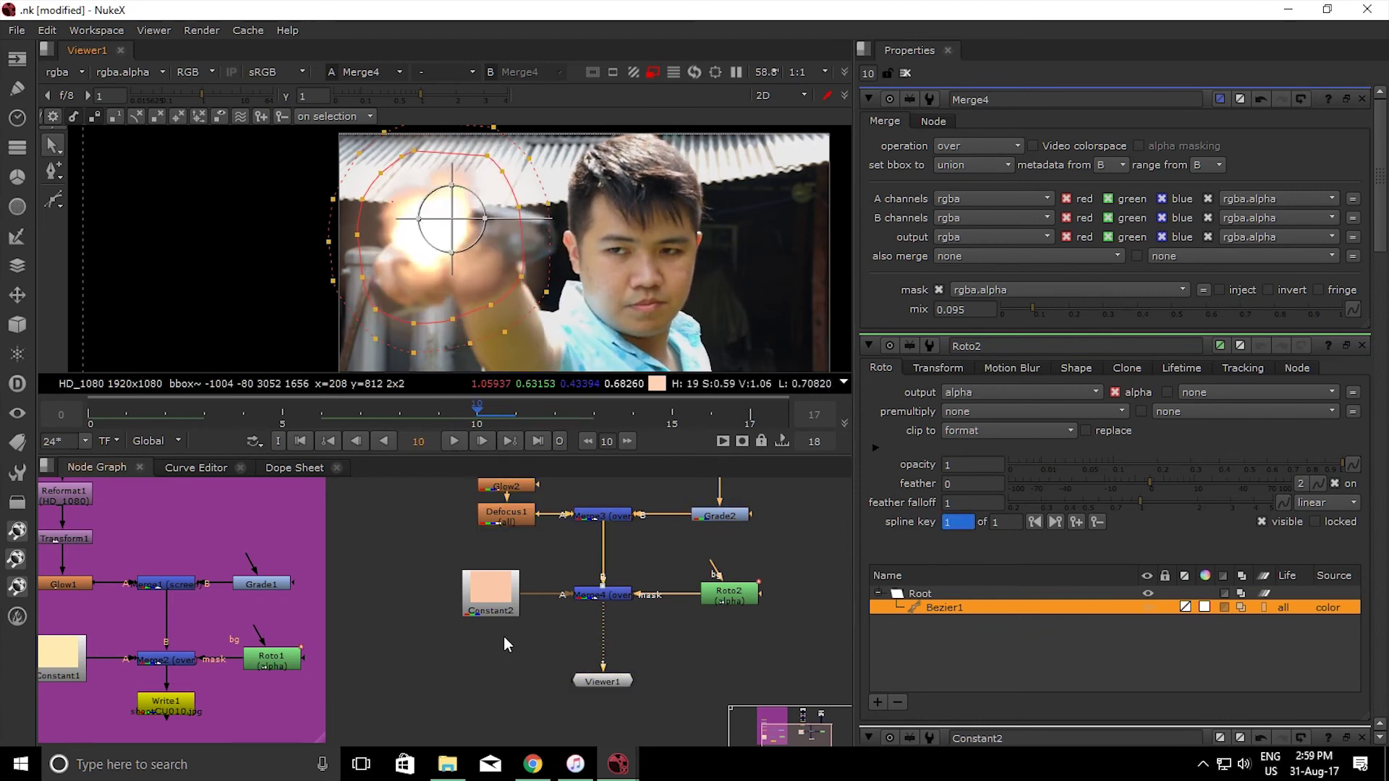
# Review the properties of Constant2, Roto2 and Merge4, and the opacity animation of the existing Roto1
pyautogui.doubleClick(487, 606)
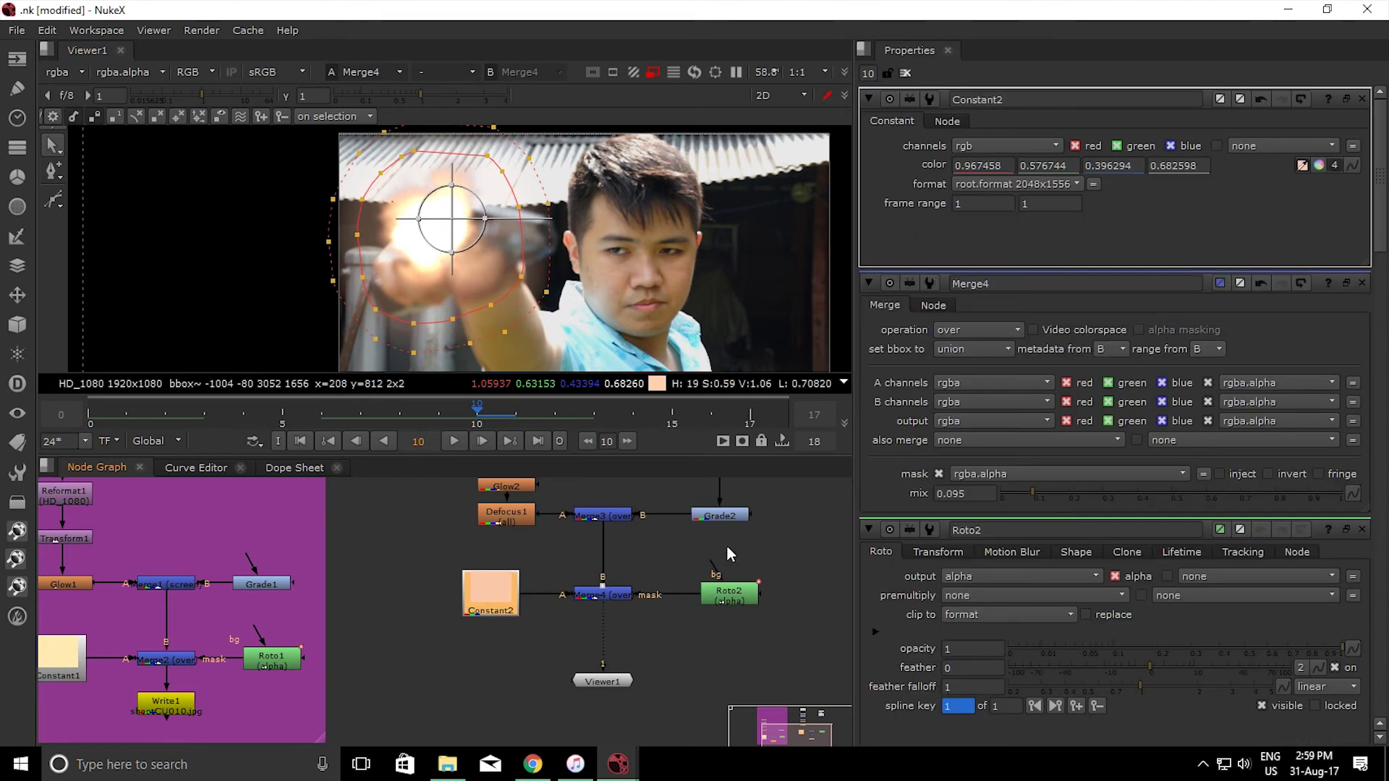
pyautogui.doubleClick(729, 594)
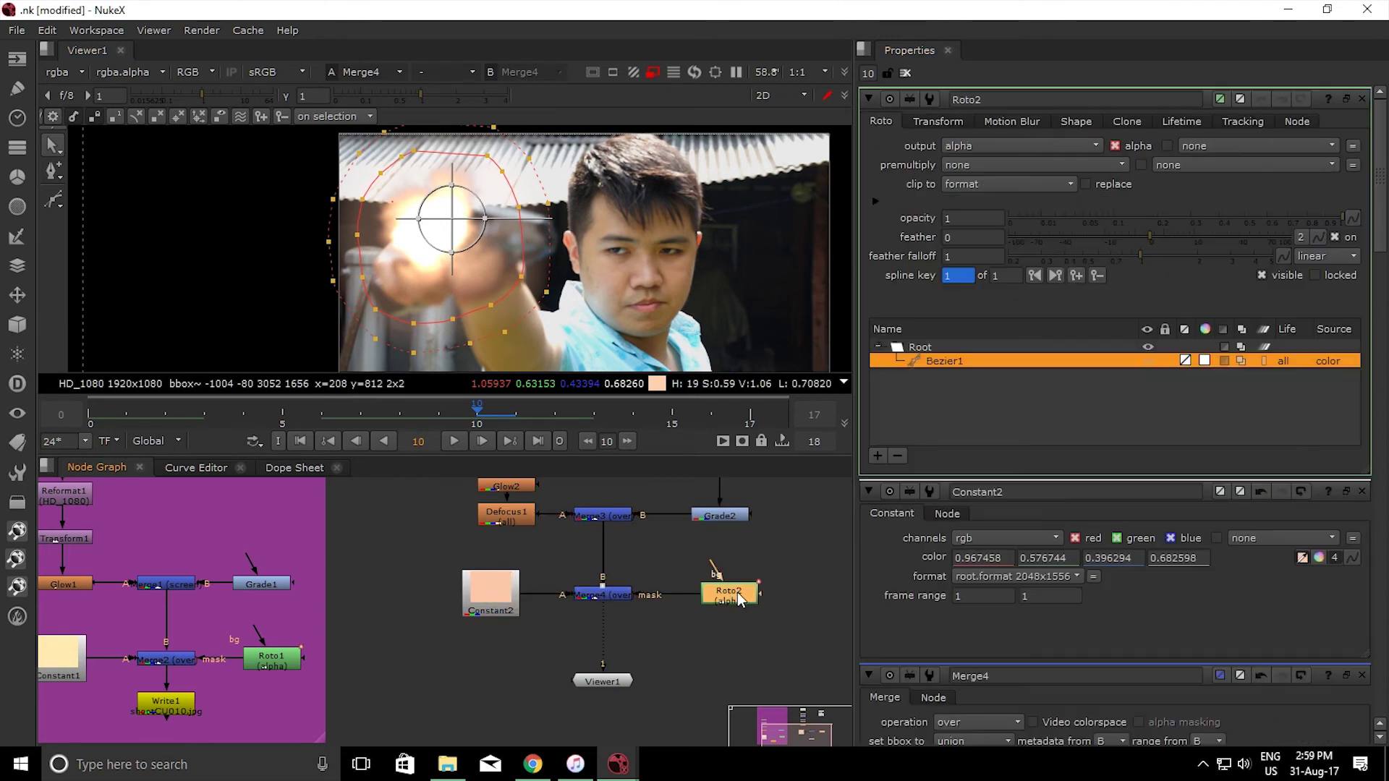
pyautogui.doubleClick(597, 594)
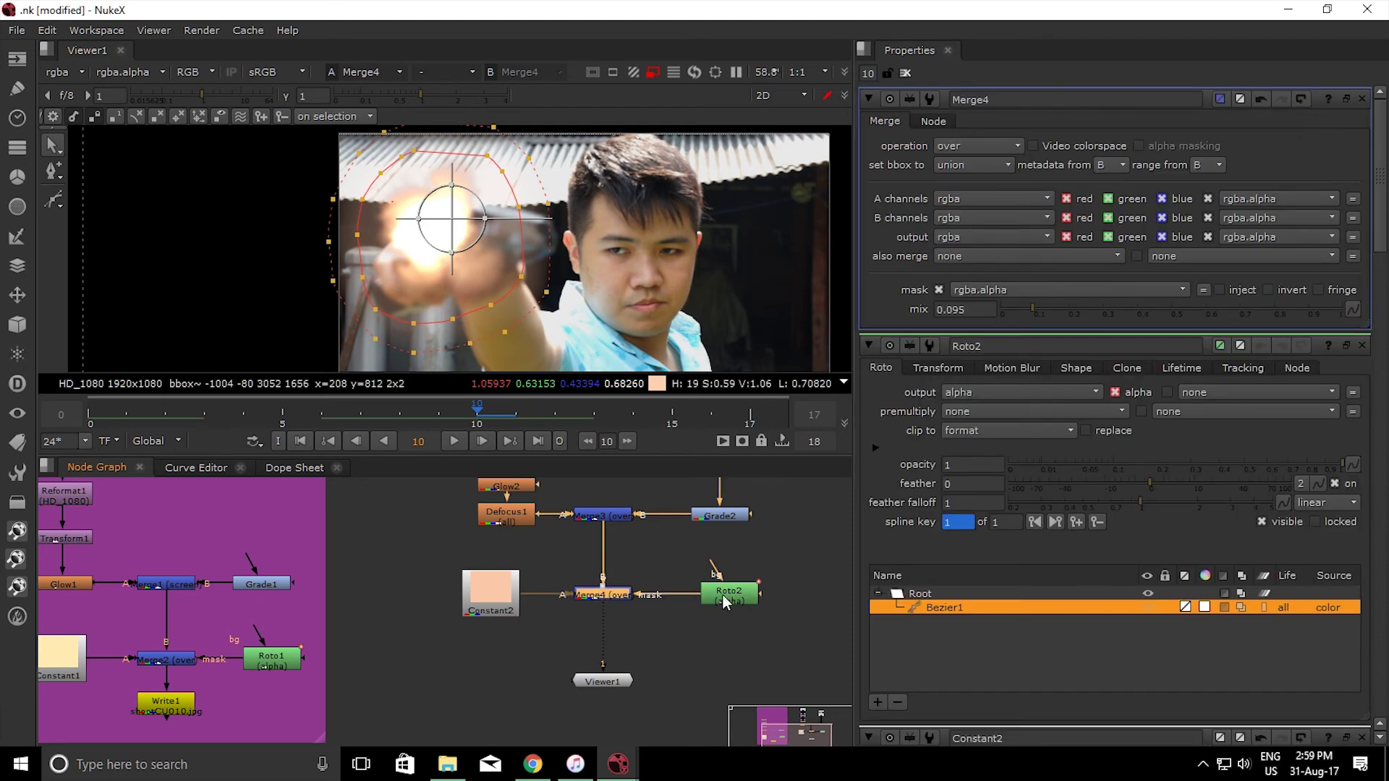
pyautogui.doubleClick(257, 661)
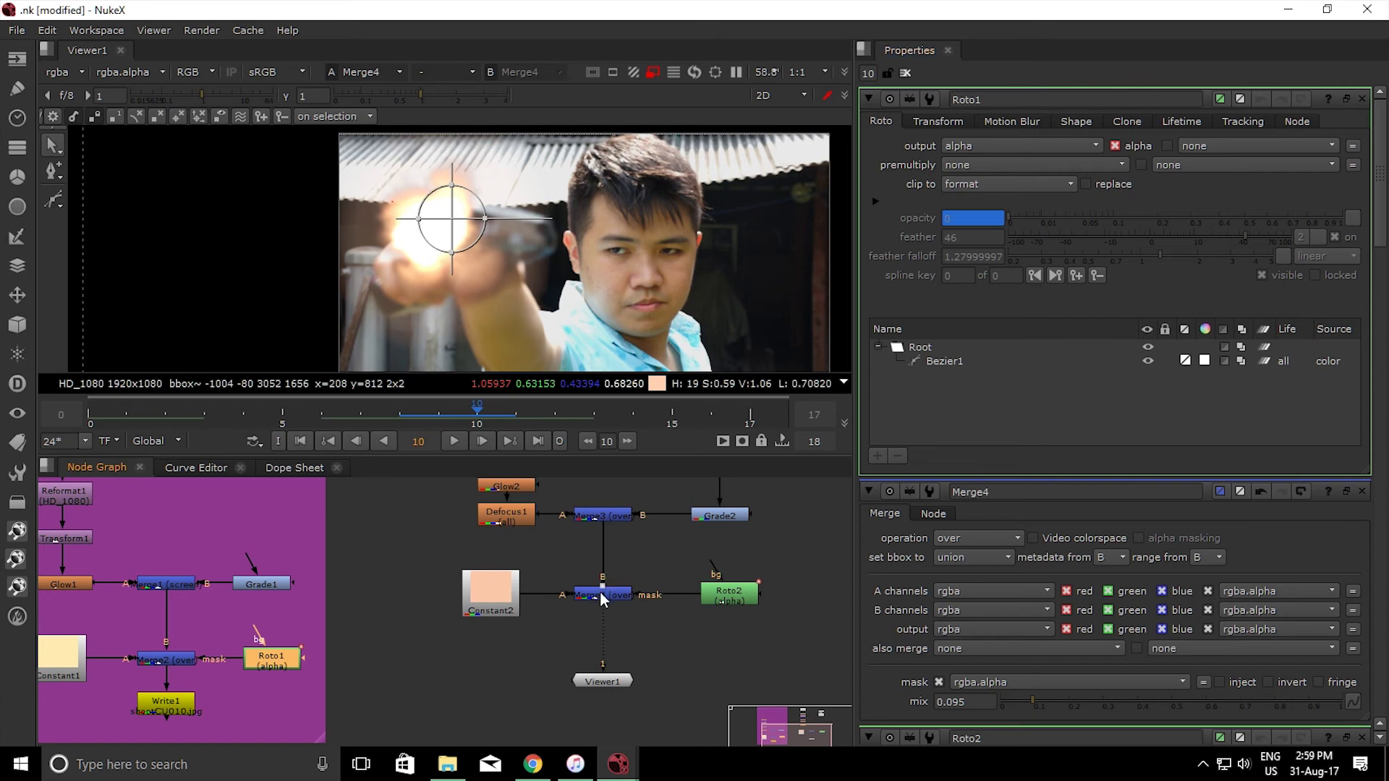
# Keyframe the opacity of Roto2's Bezier1 at 1 on frame 10 and 0 on frames 9 and 11
pyautogui.doubleClick(745, 597)
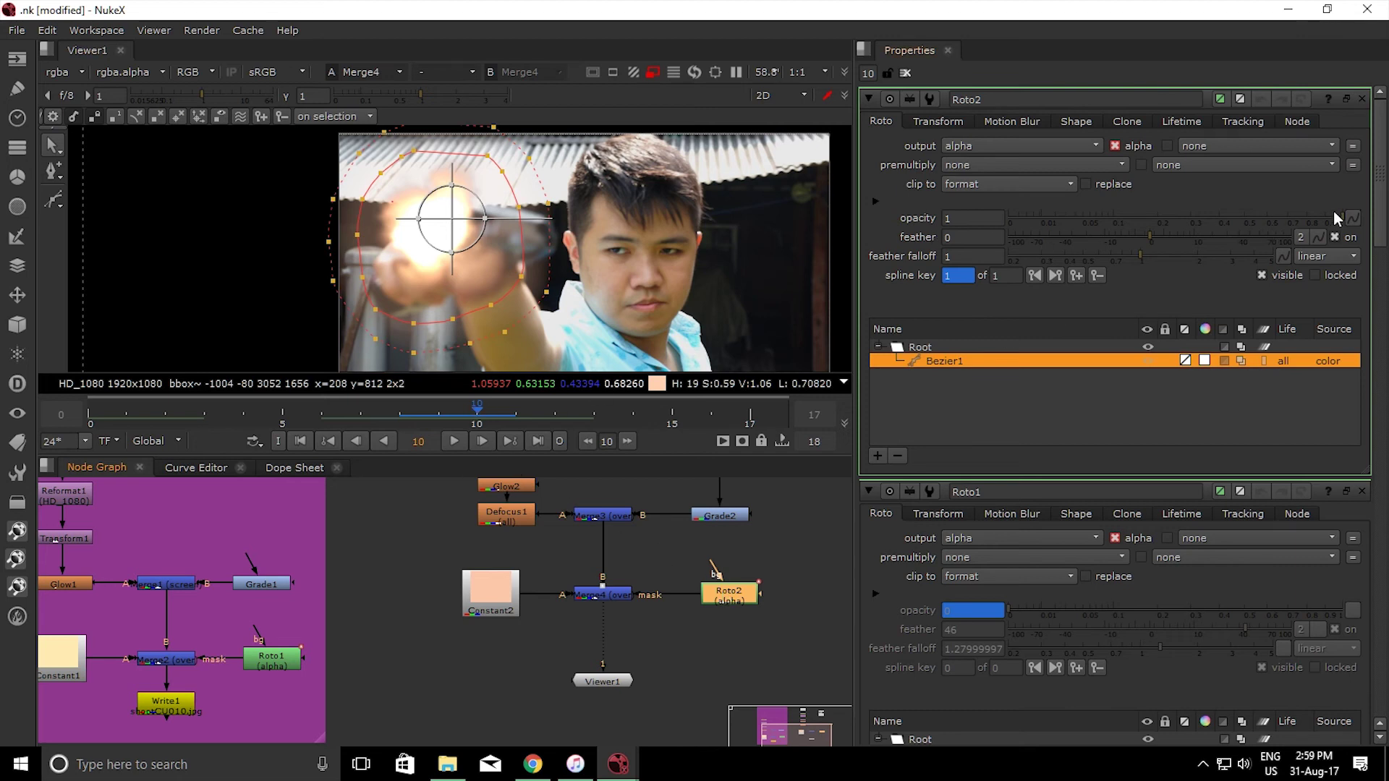
pyautogui.click(1350, 219)
pyautogui.click(1350, 228)
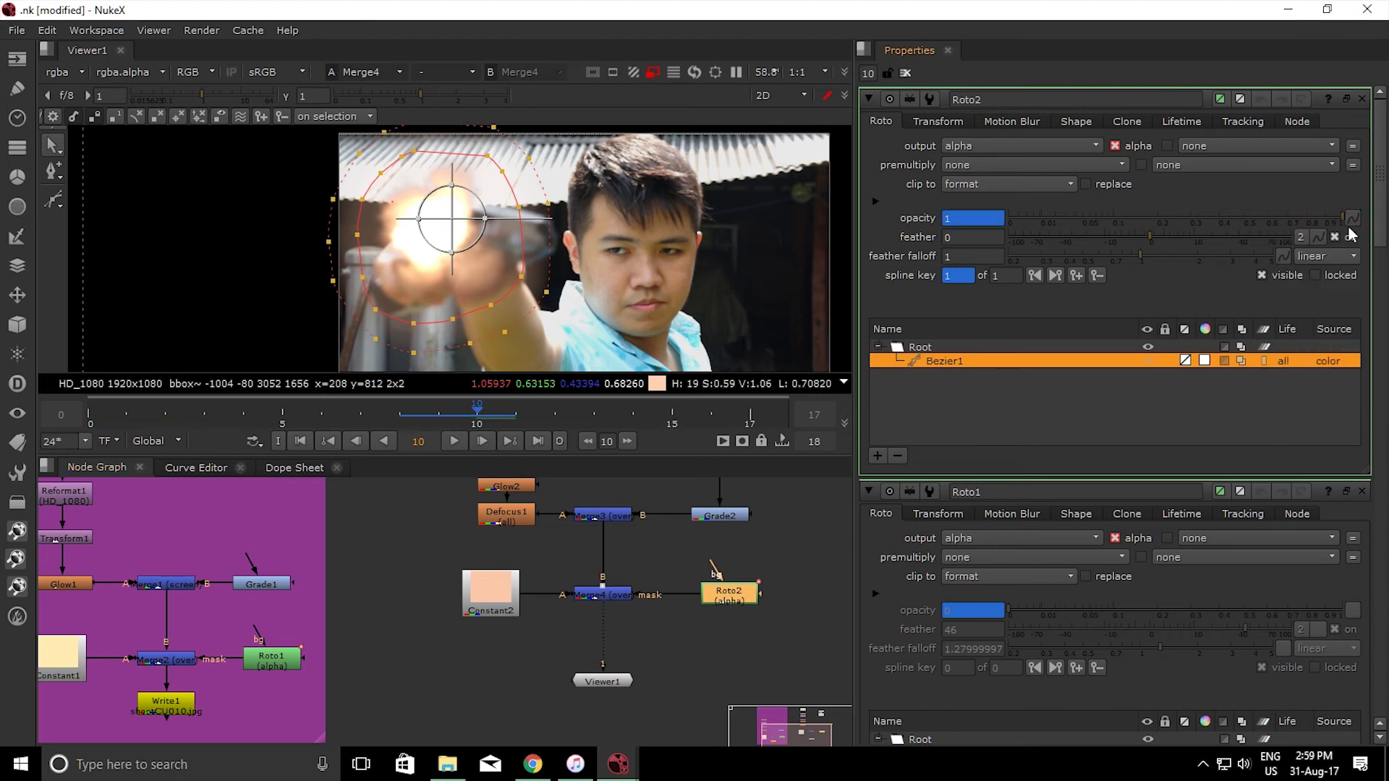
pyautogui.moveTo(483, 422); pyautogui.dragTo(438, 422)
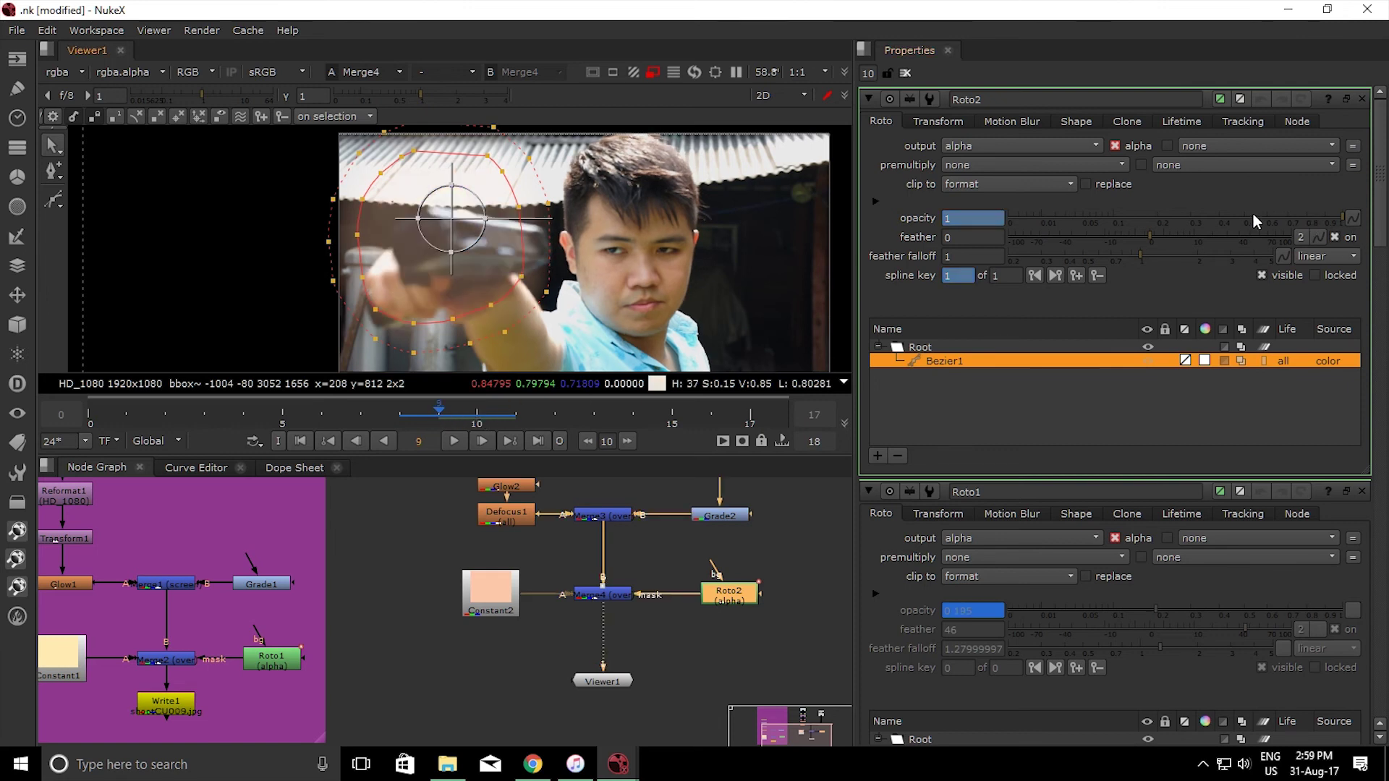
pyautogui.moveTo(1258, 221); pyautogui.dragTo(1005, 222)
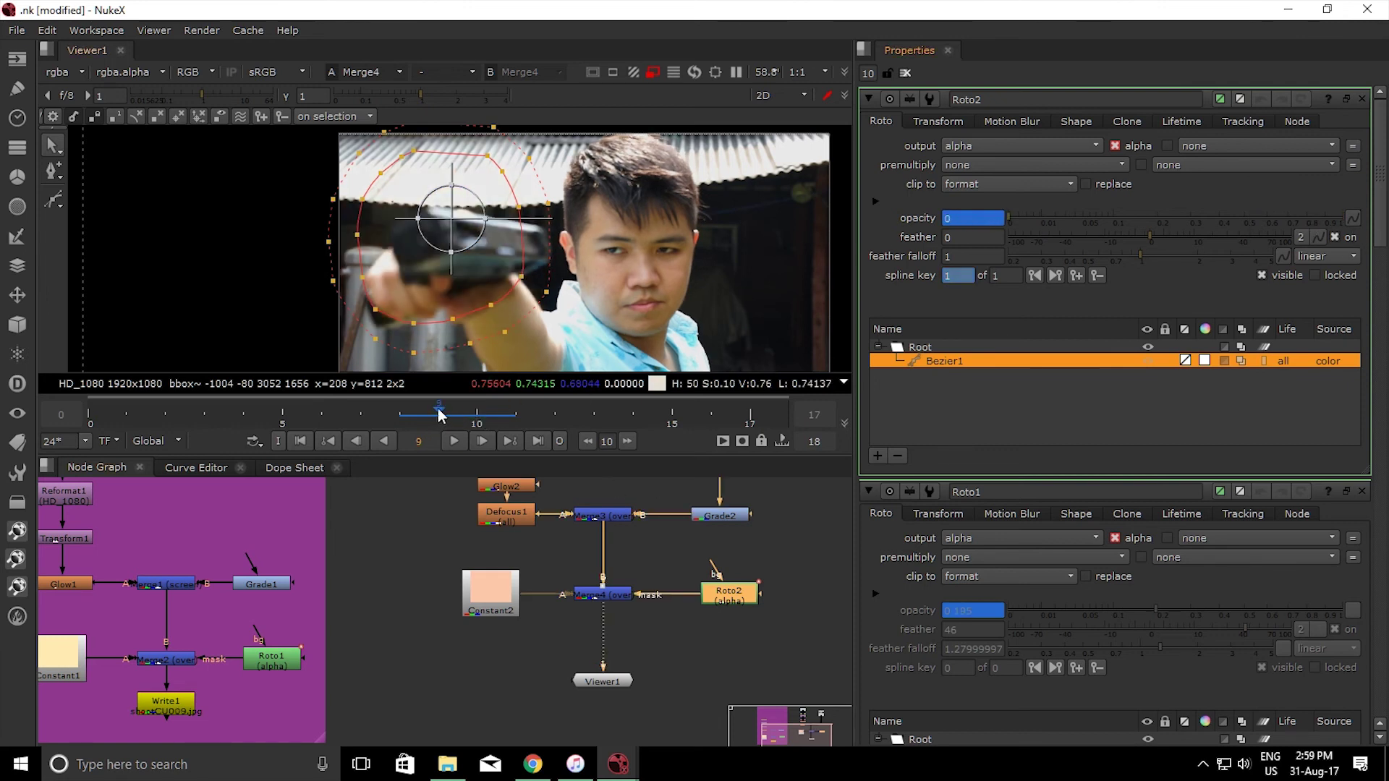
pyautogui.moveTo(438, 416); pyautogui.dragTo(506, 415)
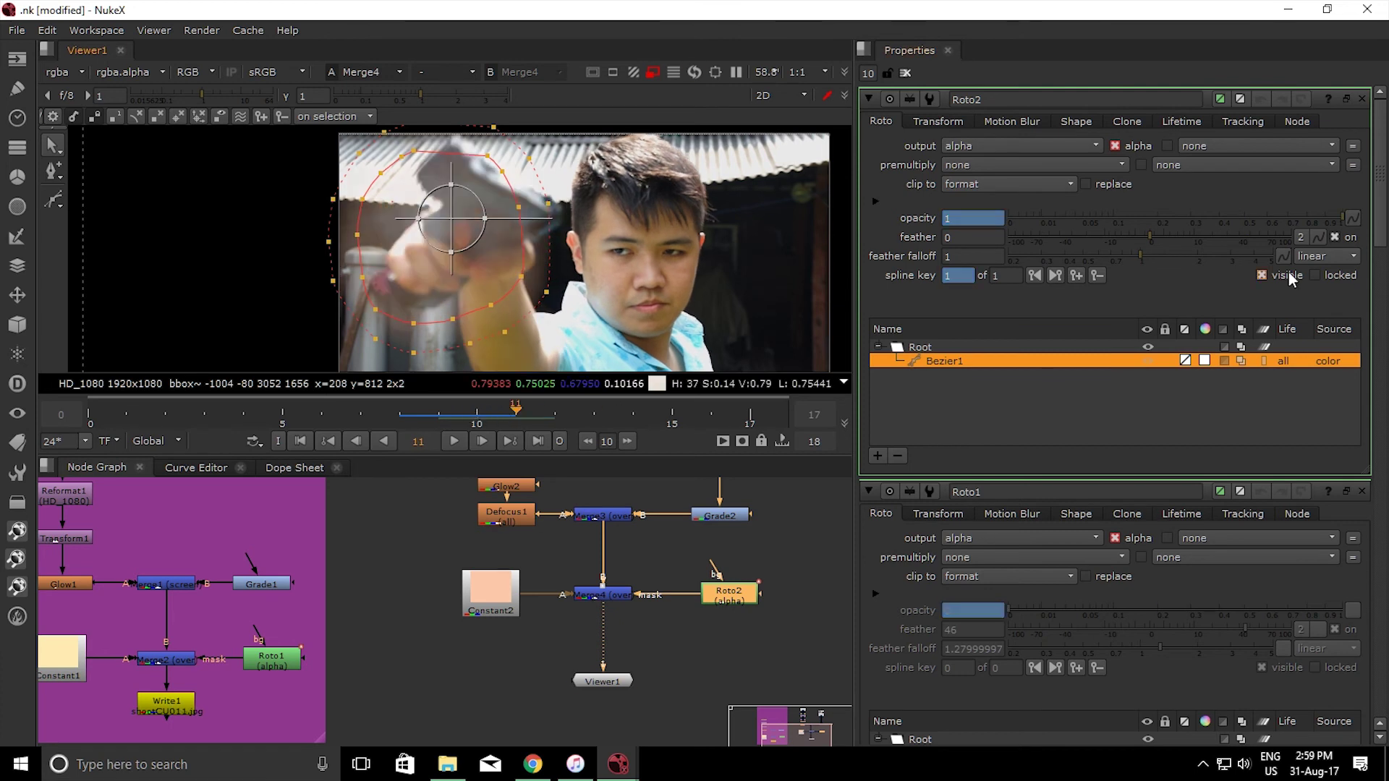
pyautogui.moveTo(1294, 221); pyautogui.dragTo(861, 232)
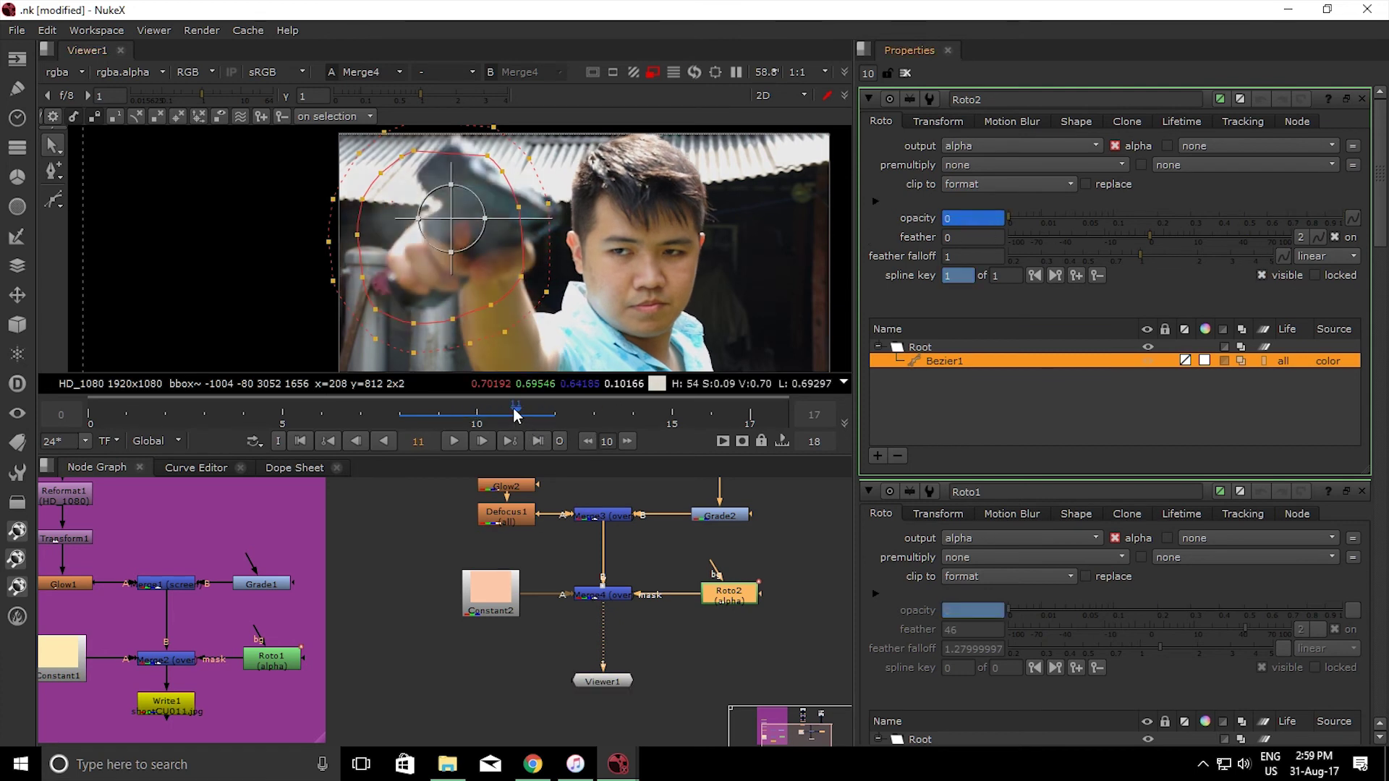
# Play and scrub the shot from the start to check the masked light, returning to frame 10
pyautogui.moveTo(516, 416); pyautogui.dragTo(106, 424)
pyautogui.click(342, 297)
pyautogui.click(453, 441)
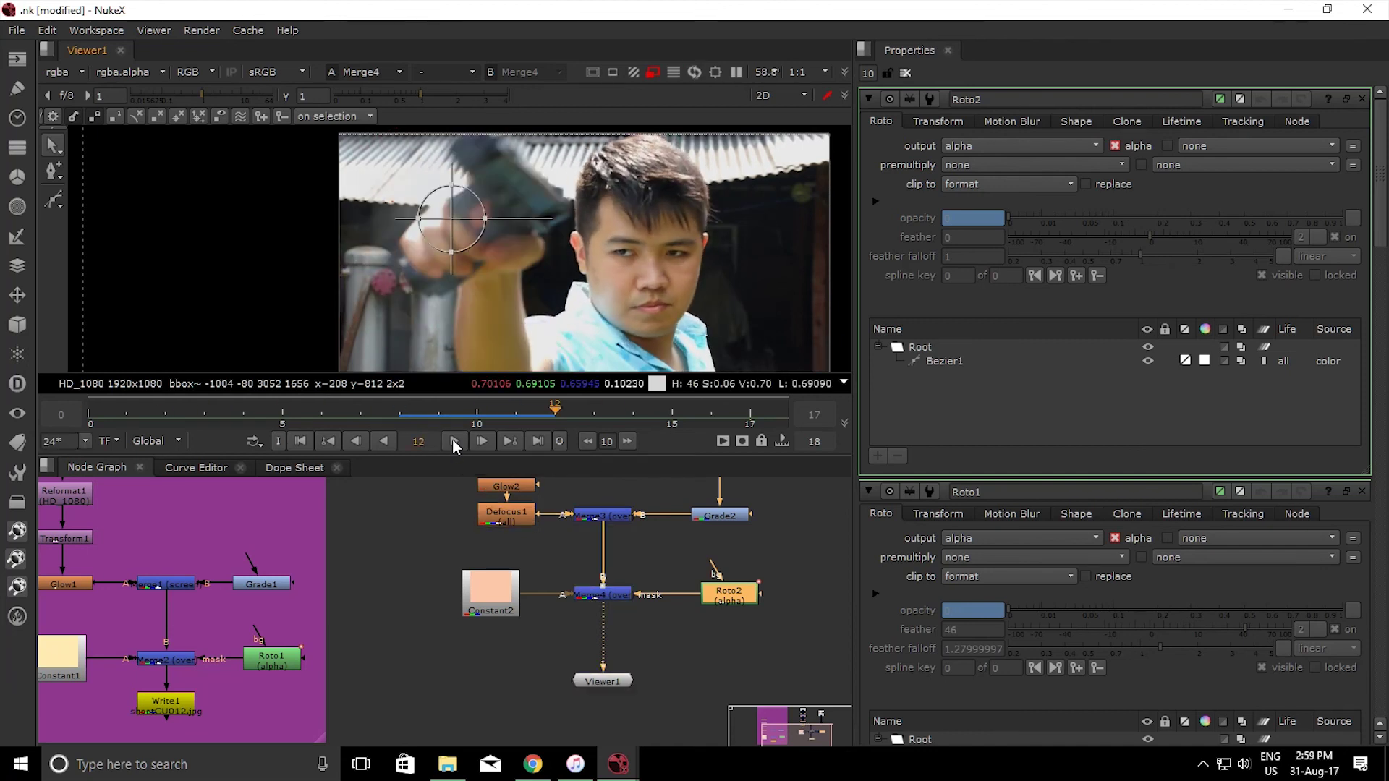
pyautogui.click(454, 442)
pyautogui.moveTo(544, 421); pyautogui.dragTo(477, 422)
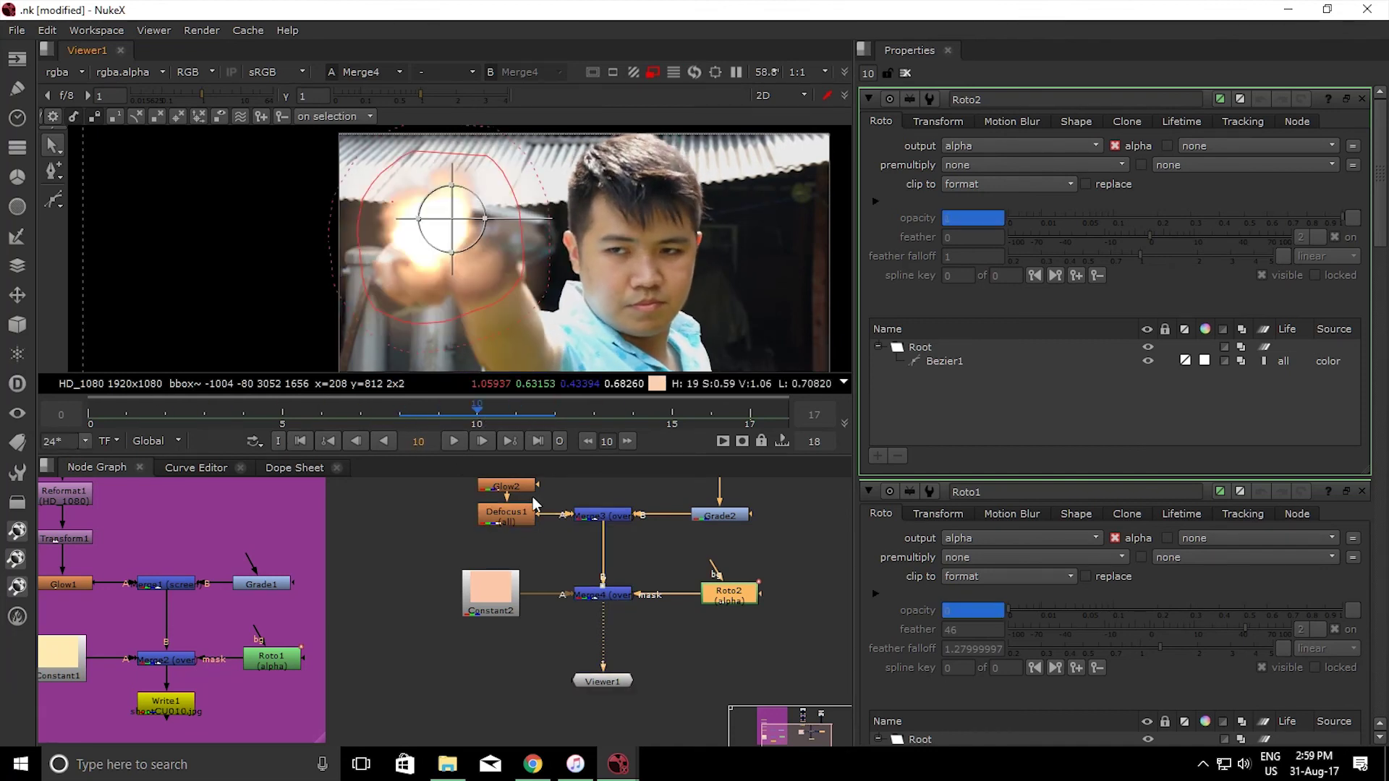
# Add a Write node after Merge4 and move Viewer1 a little farther below it
pyautogui.click(592, 594)
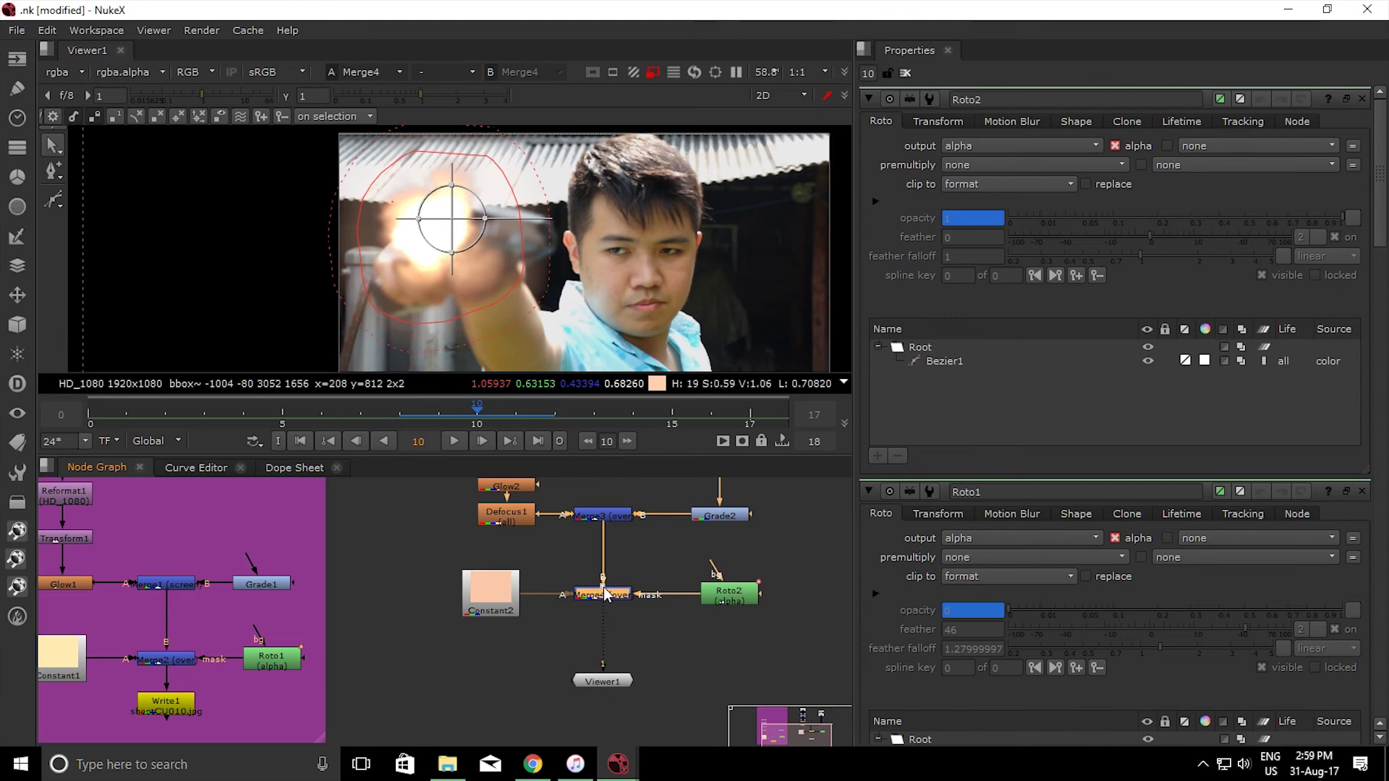
pyautogui.press('Tab')
pyautogui.write('write')
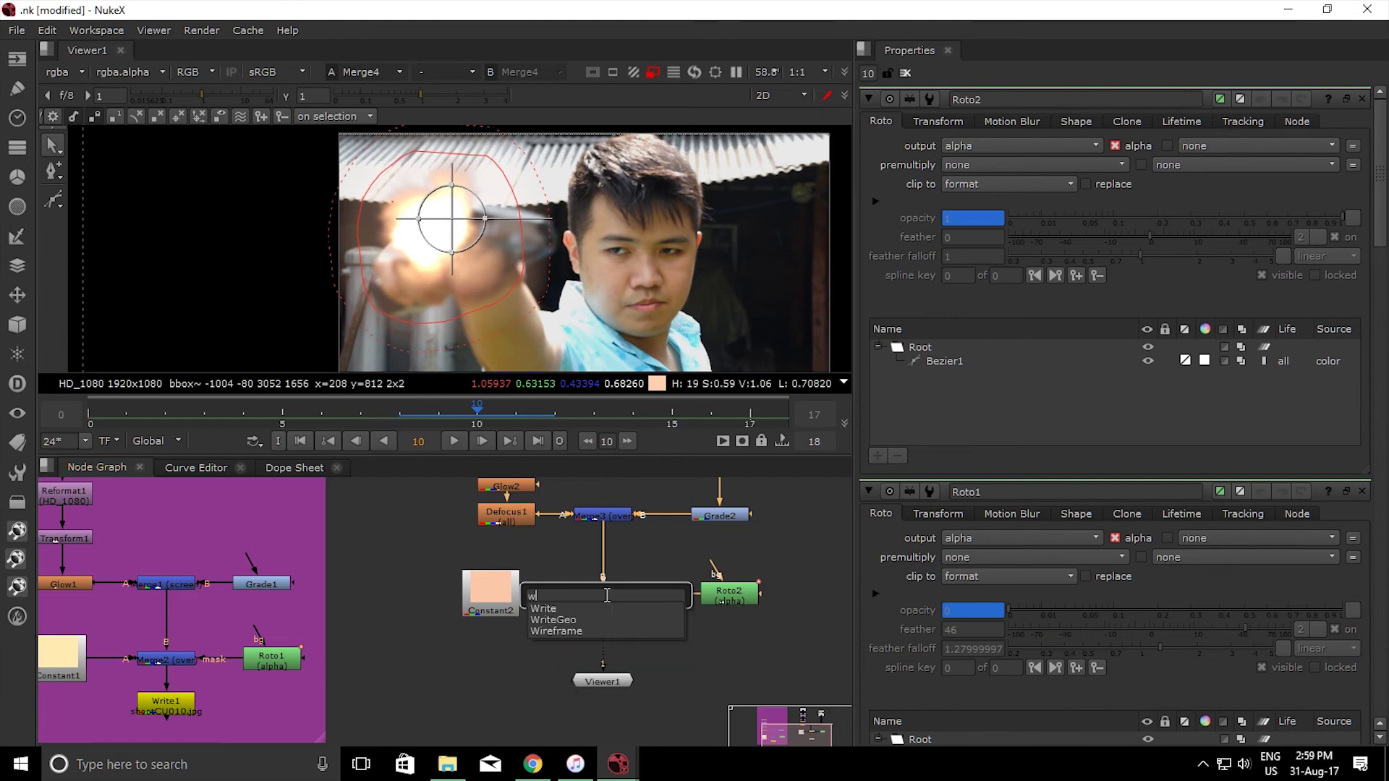
pyautogui.press('Return')
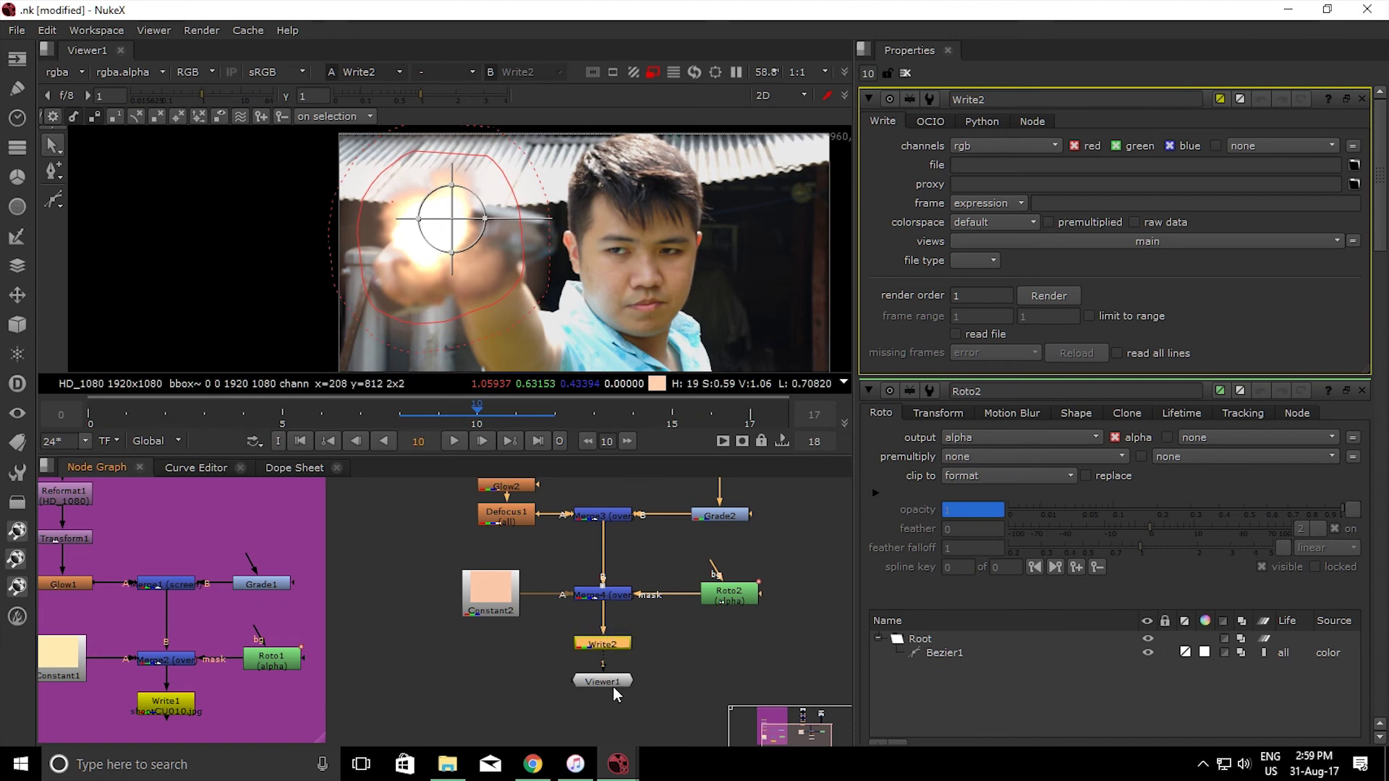
pyautogui.moveTo(613, 686); pyautogui.dragTo(613, 707)
pyautogui.click(614, 642)
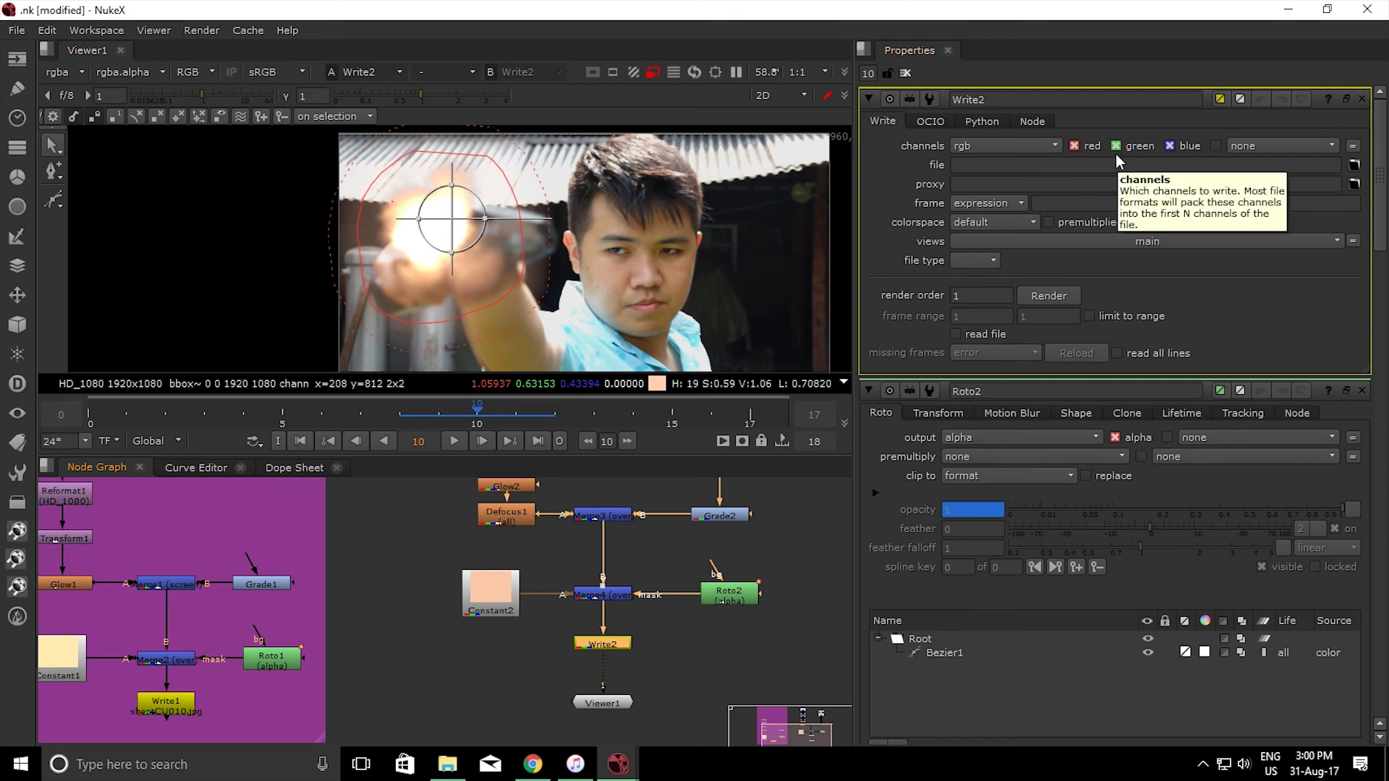
# Open the existing Write1 node and examine its output file path, especially the shootCU%03d.jpg frame numbering pattern
pyautogui.click(1135, 165)
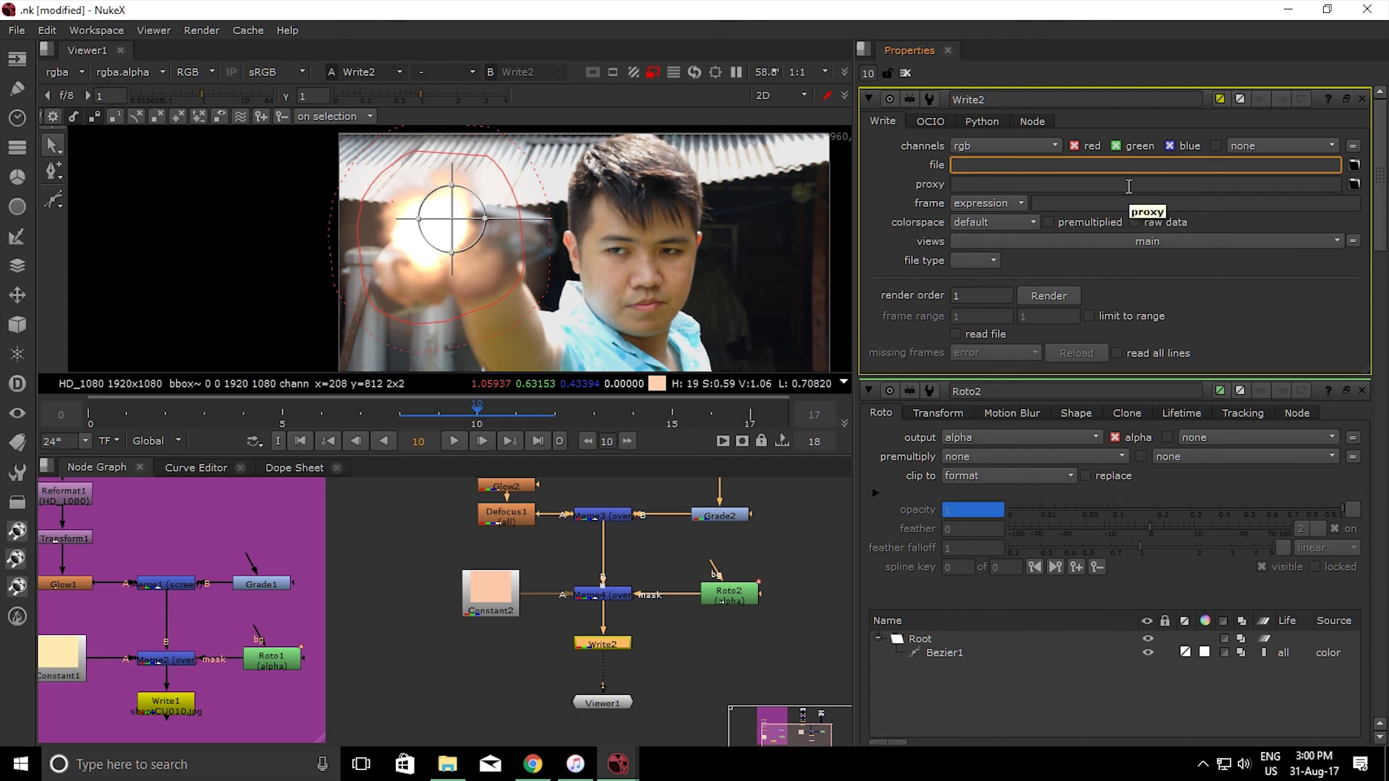
pyautogui.doubleClick(172, 711)
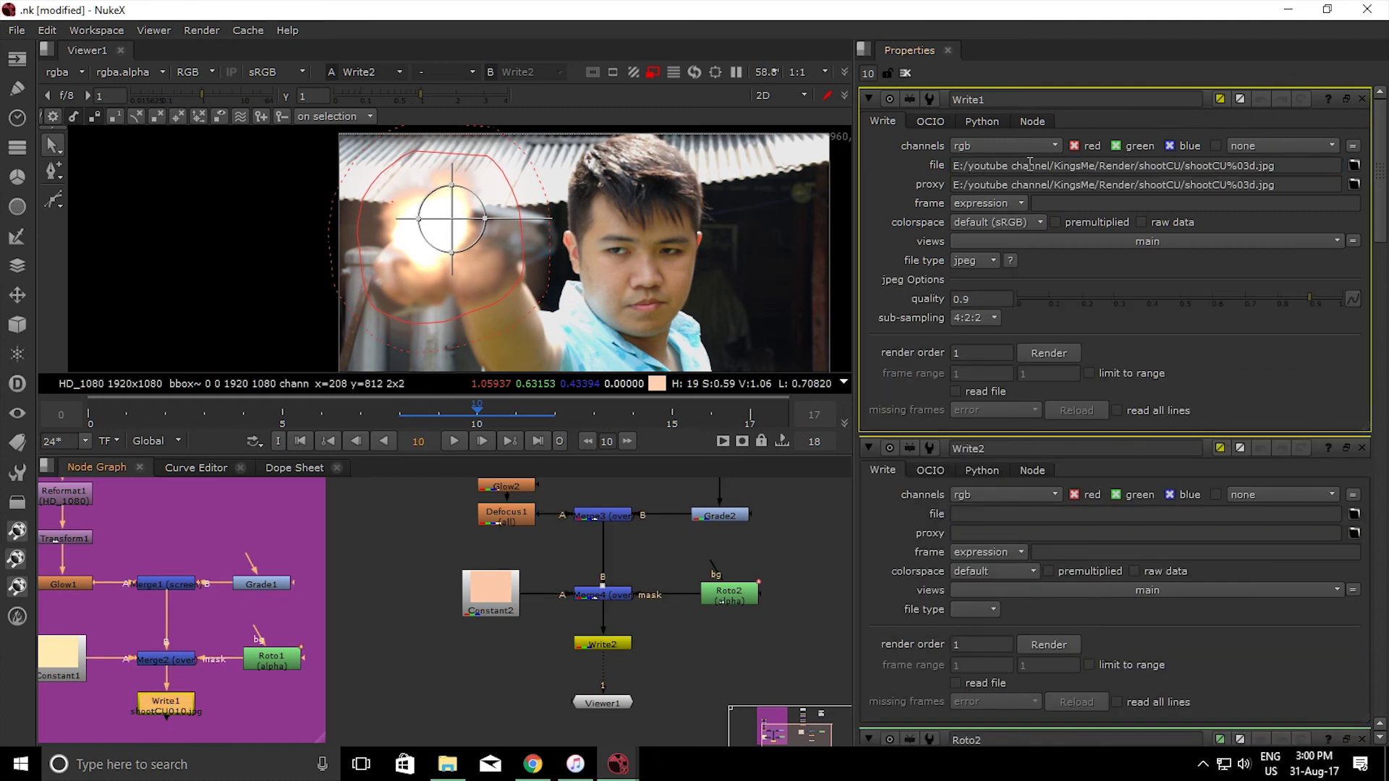
pyautogui.moveTo(1291, 168); pyautogui.dragTo(955, 166)
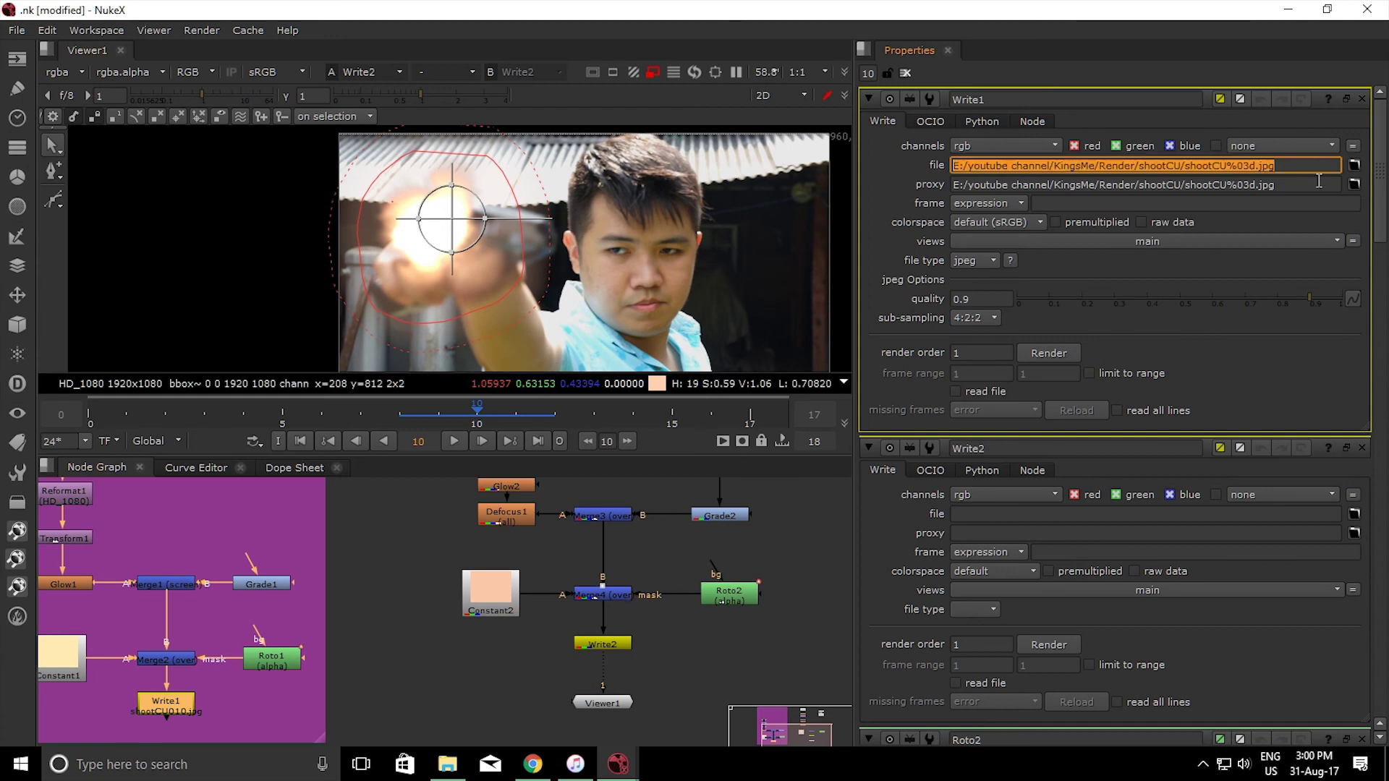
pyautogui.moveTo(1301, 166); pyautogui.dragTo(1242, 171)
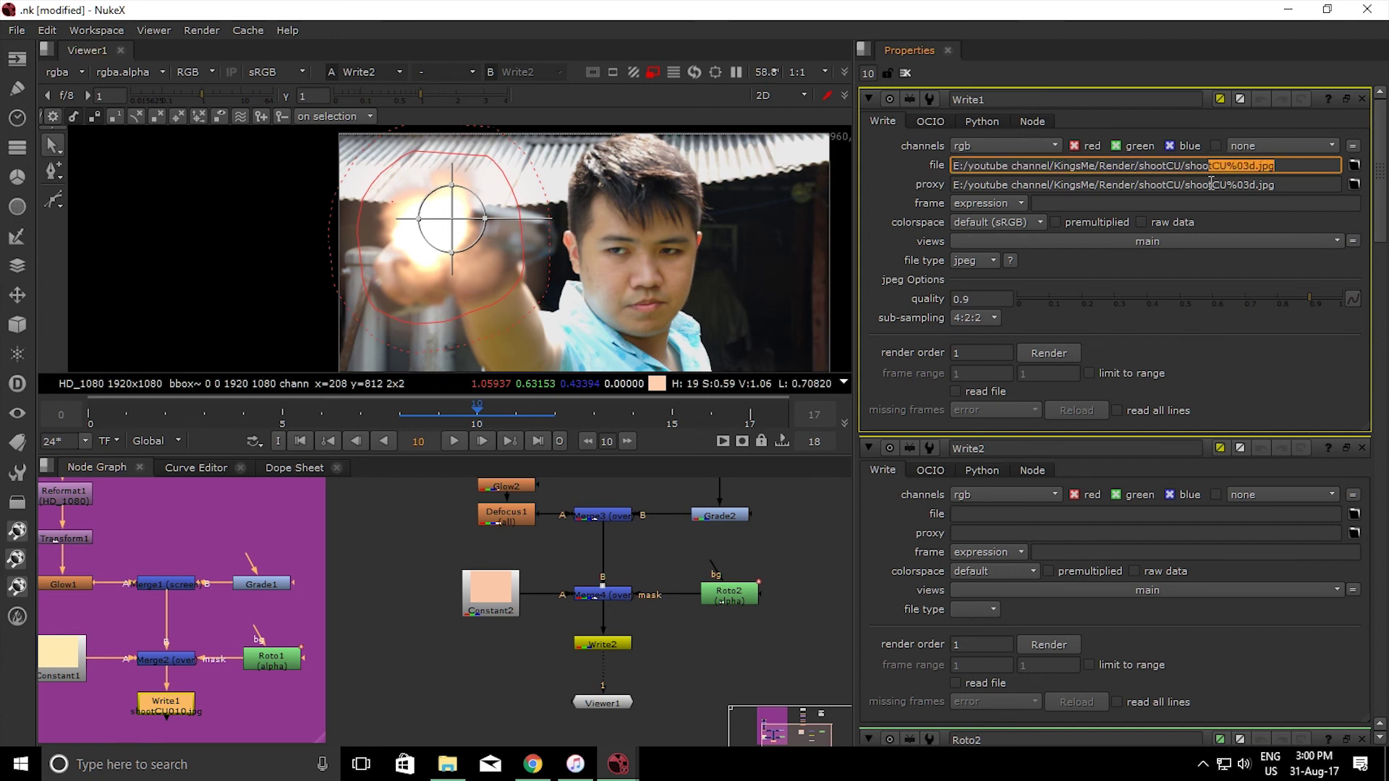
pyautogui.click(1186, 165)
pyautogui.click(1289, 167)
pyautogui.click(590, 411)
pyautogui.moveTo(590, 411)
pyautogui.mouseDown()
pyautogui.moveTo(192, 413)
pyautogui.moveTo(589, 416)
pyautogui.moveTo(588, 434)
pyautogui.mouseUp()
pyautogui.click(587, 438)
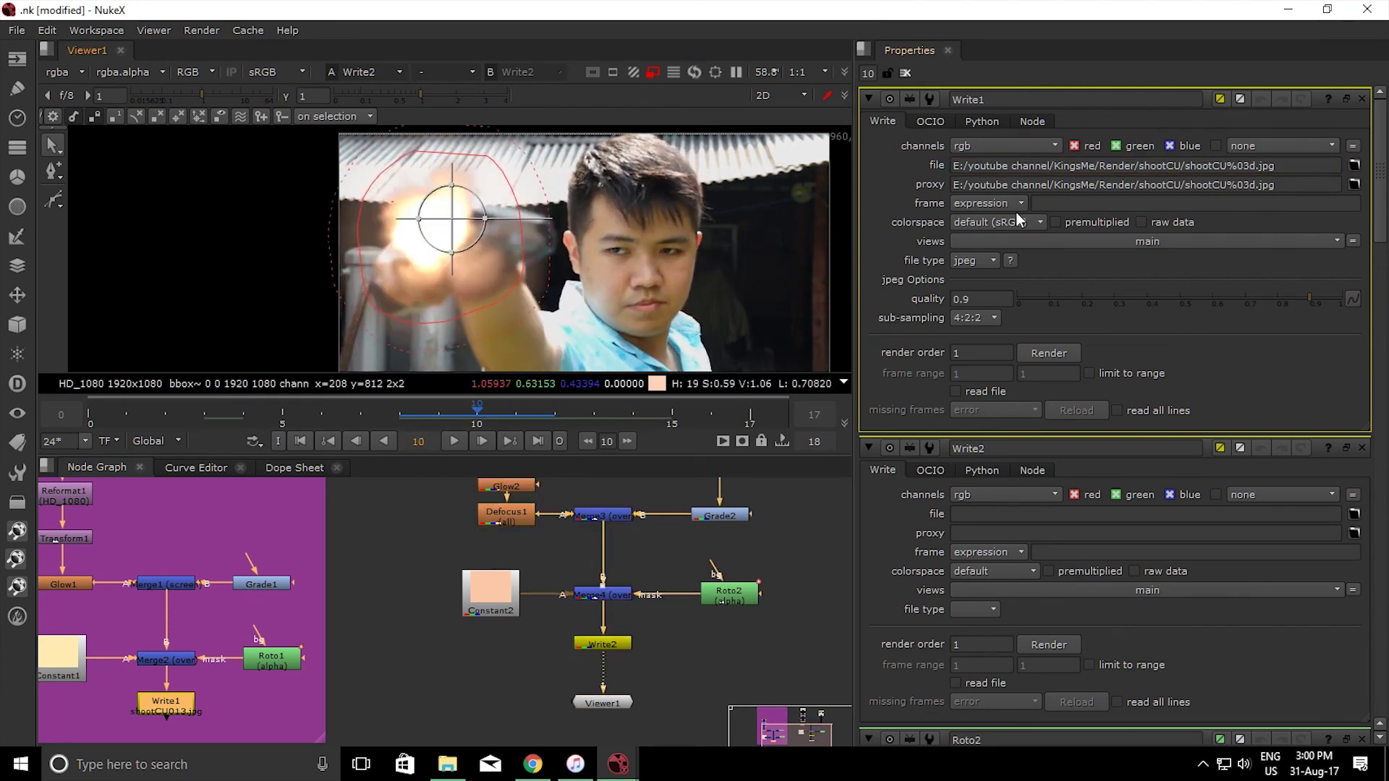
# Review the file type choices and the jpeg sub-sampling setting of Write1, keeping jpeg as the format
pyautogui.click(988, 260)
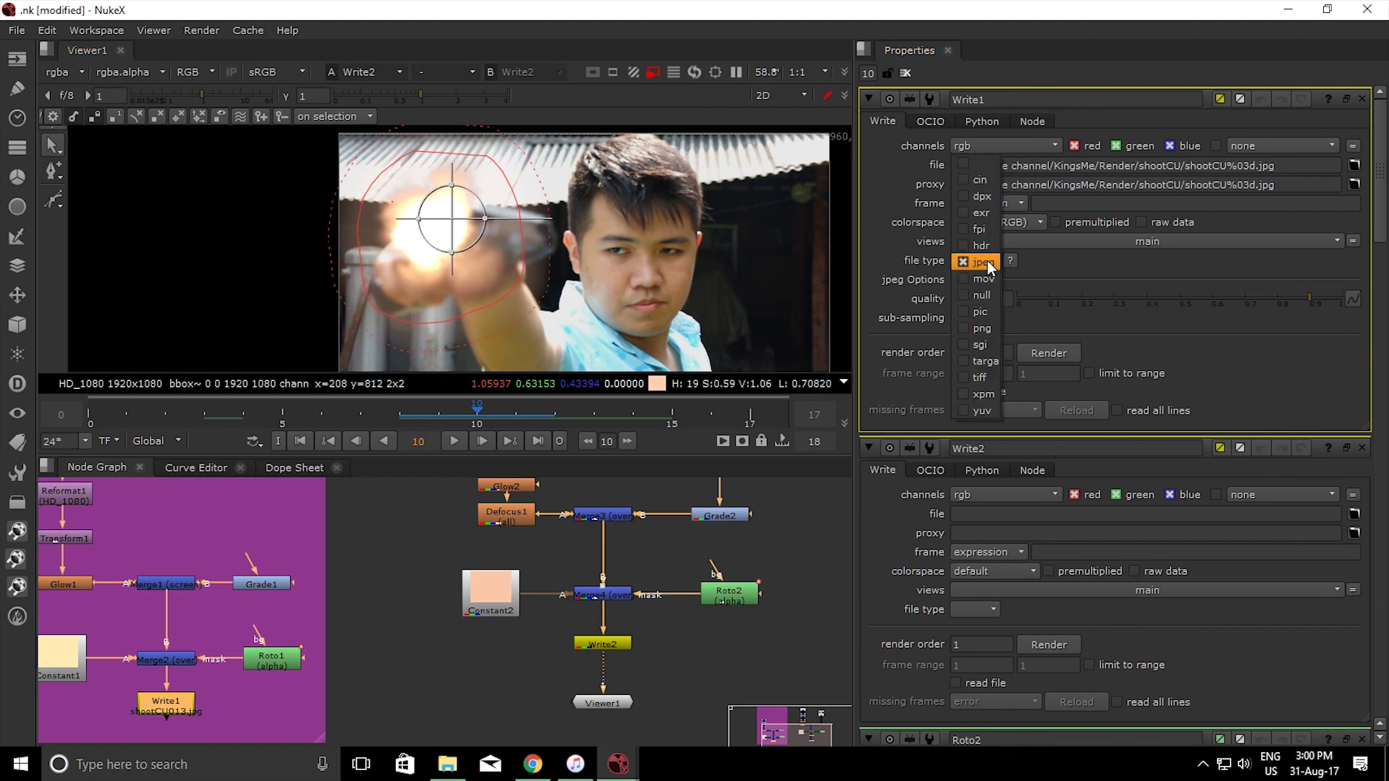
pyautogui.click(992, 261)
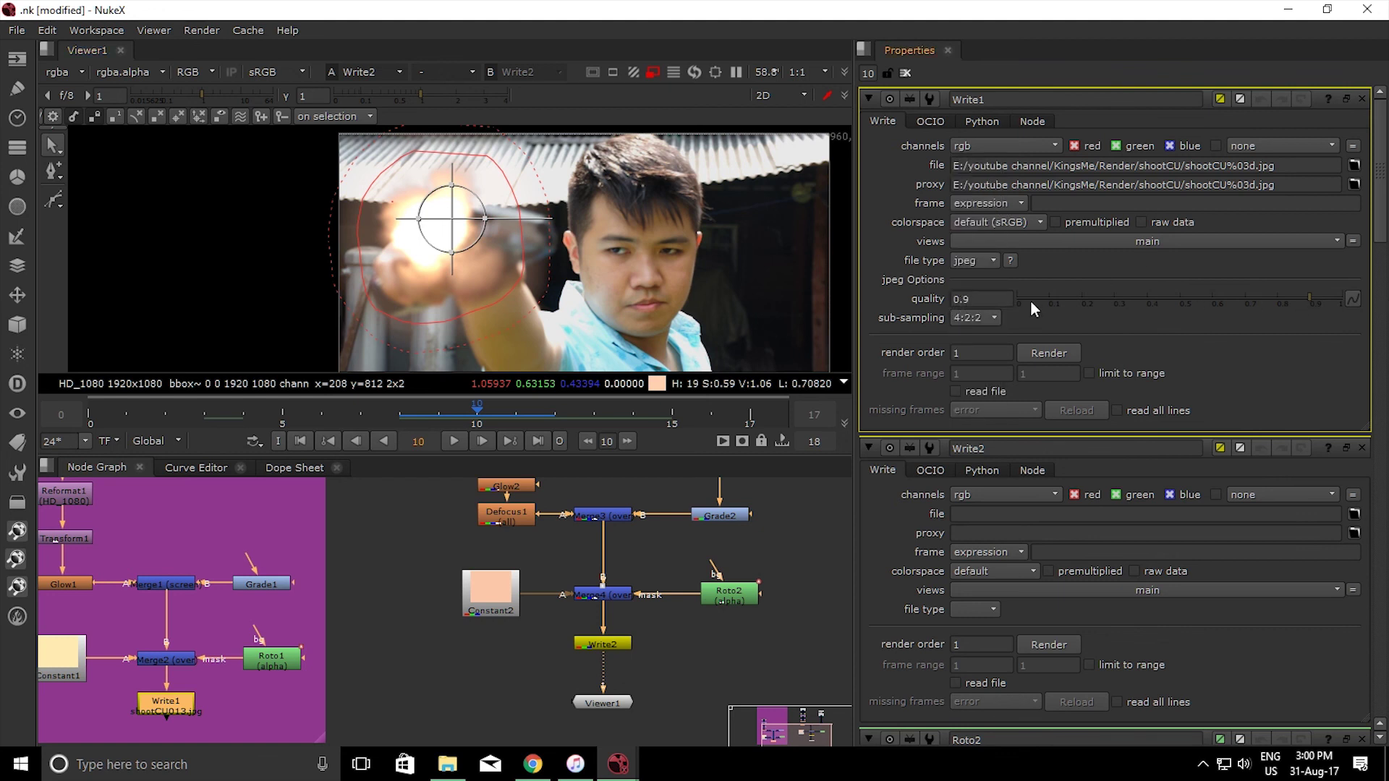
pyautogui.click(976, 319)
# Open the render settings for Write1, review the input, global and custom frame range options, and close them without rendering
pyautogui.click(1044, 346)
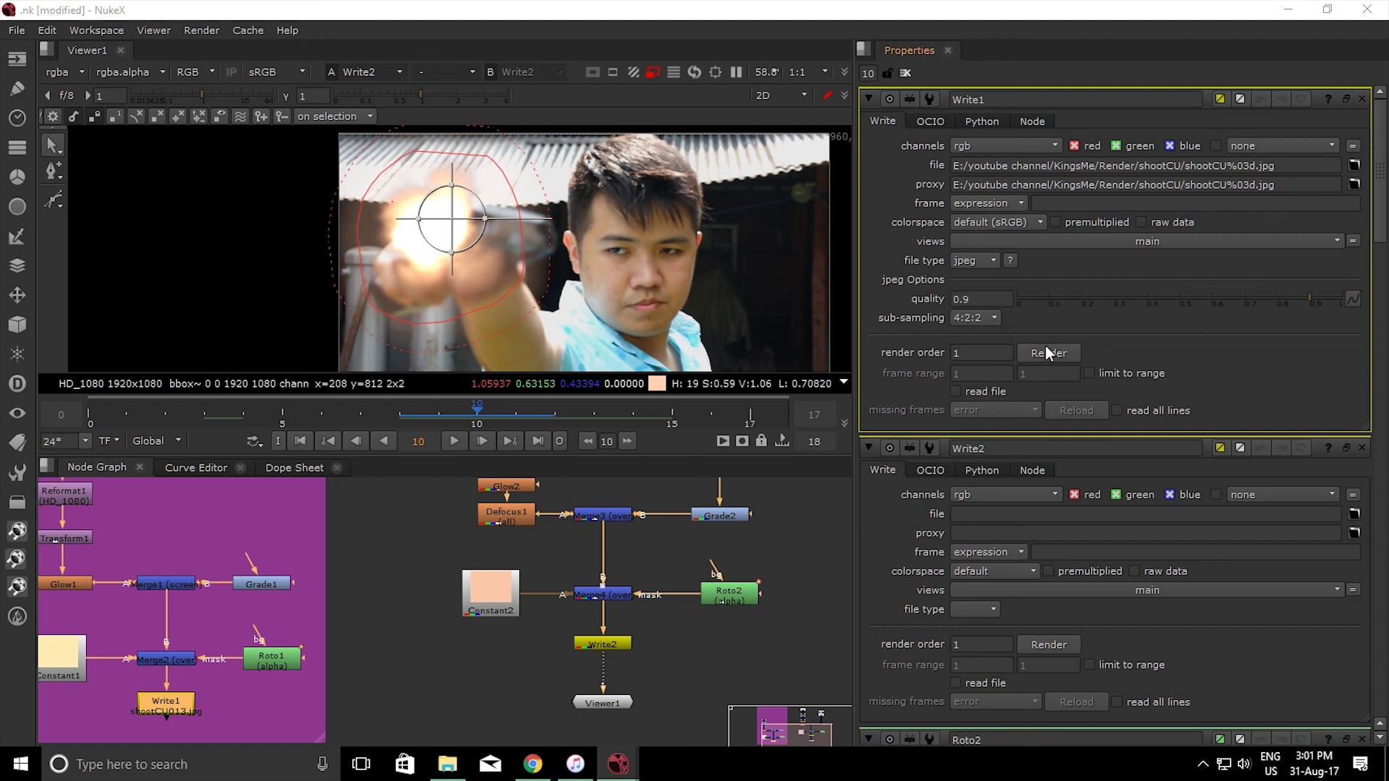
pyautogui.click(658, 337)
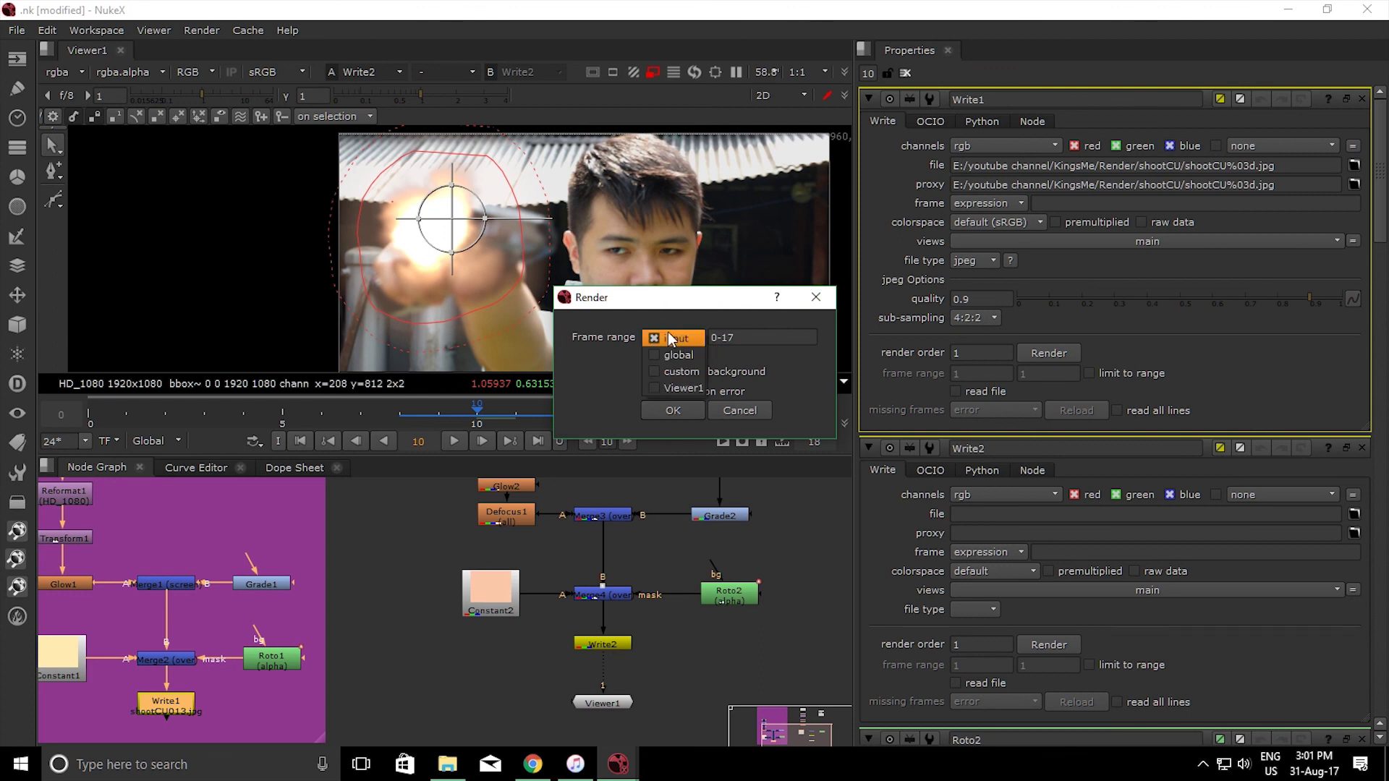
pyautogui.click(670, 336)
pyautogui.click(669, 333)
pyautogui.click(674, 354)
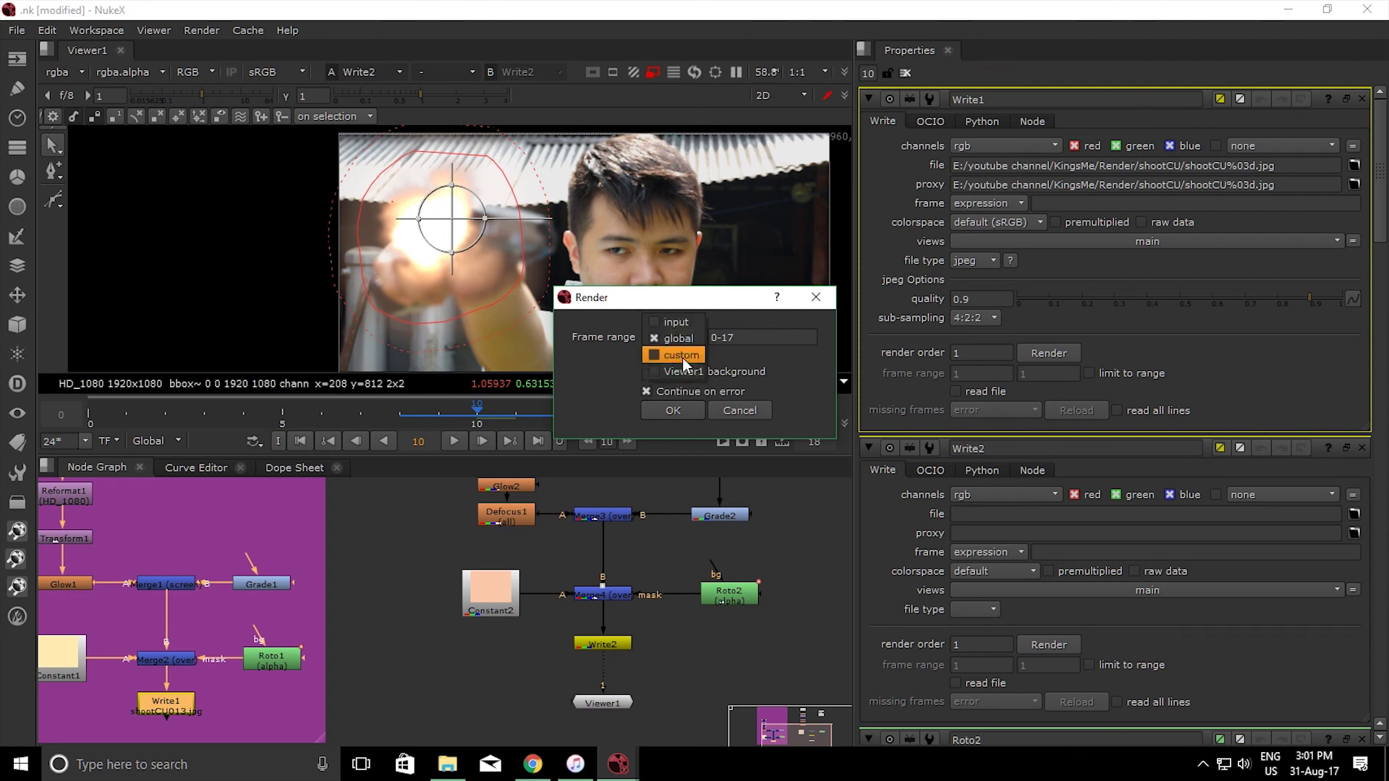
pyautogui.click(683, 356)
pyautogui.click(679, 332)
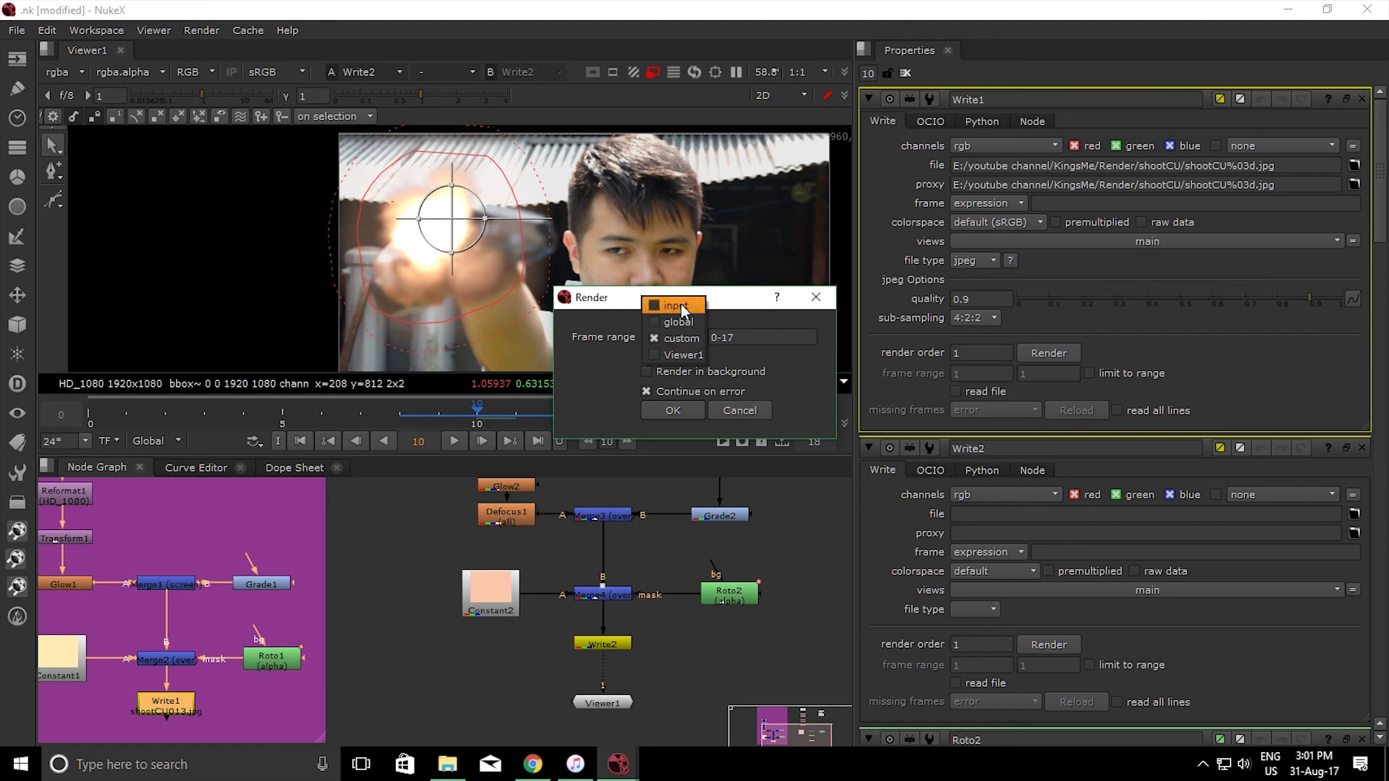
pyautogui.click(680, 304)
pyautogui.click(677, 333)
pyautogui.click(677, 331)
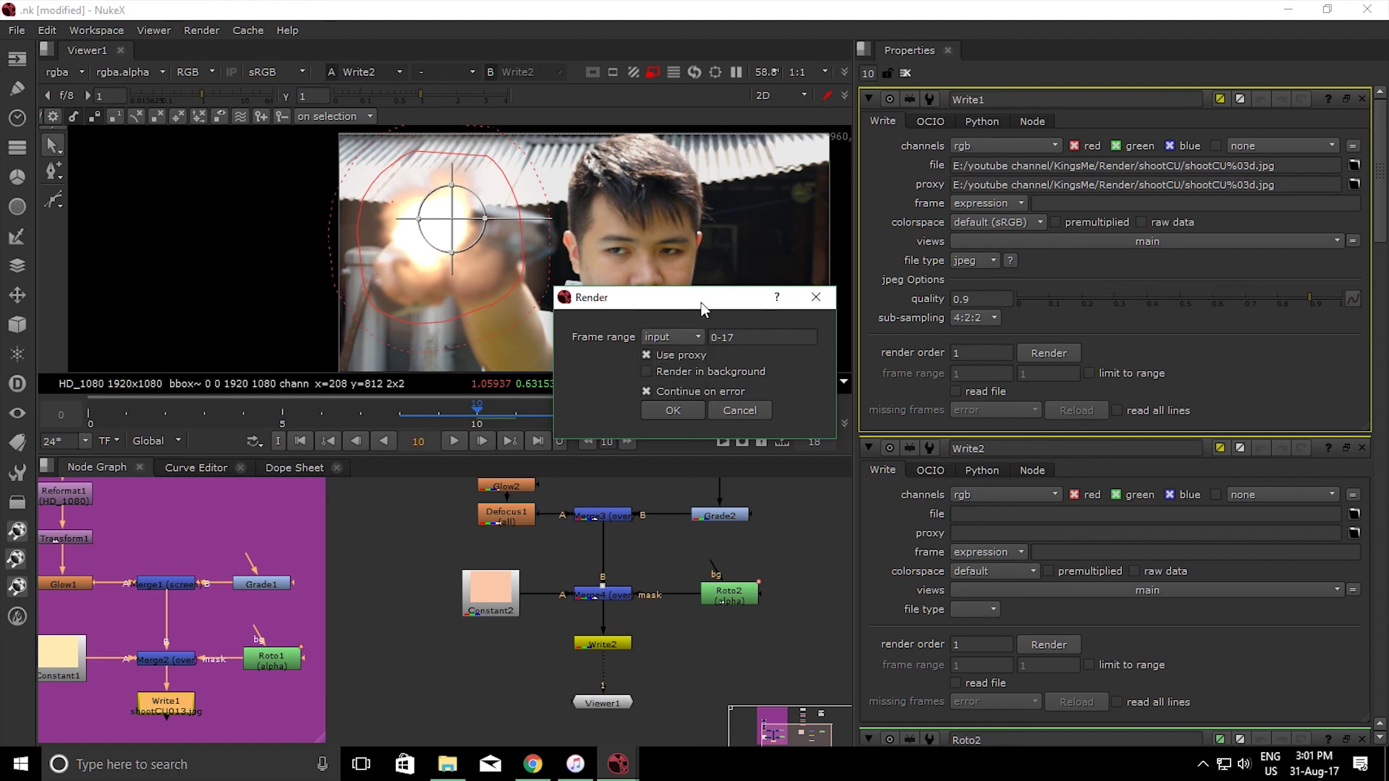
pyautogui.click(683, 356)
pyautogui.click(823, 304)
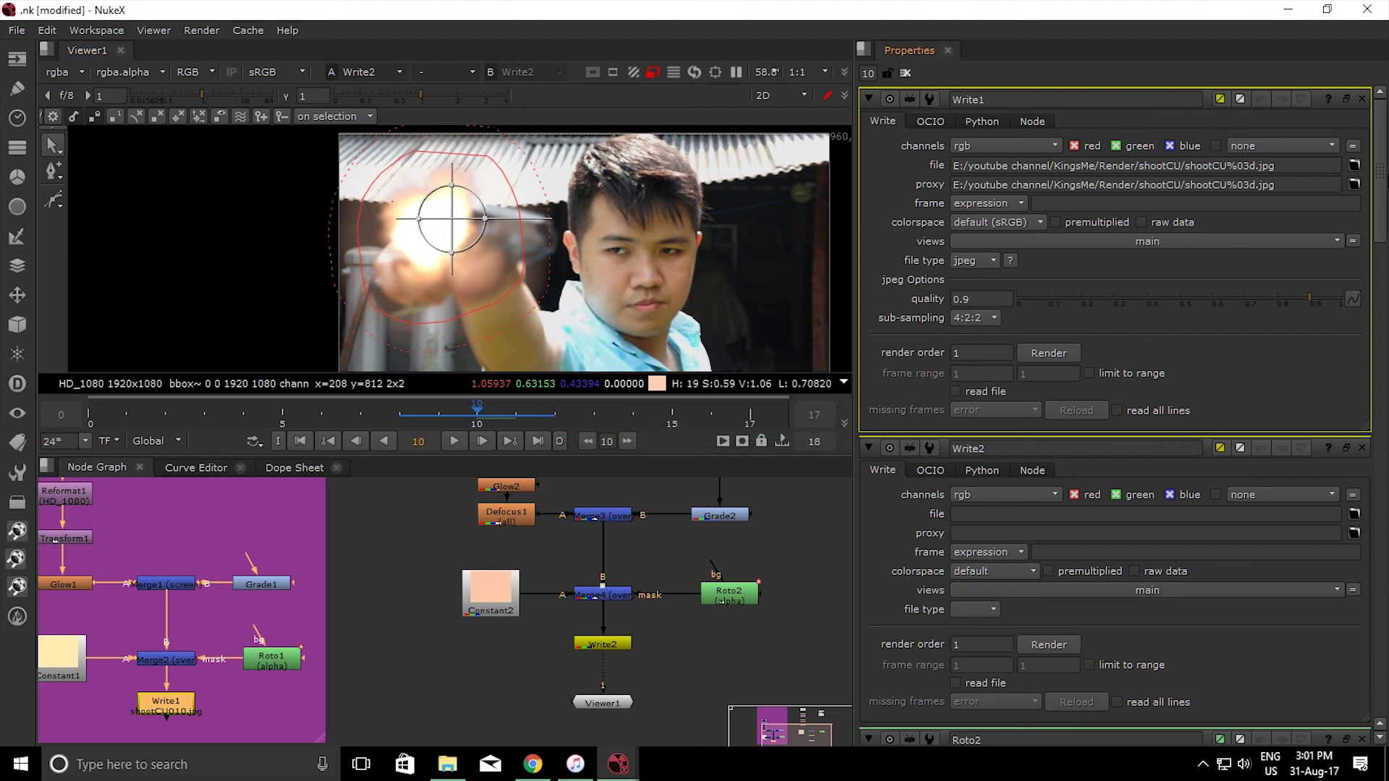
pyautogui.tripleClick(1324, 167)
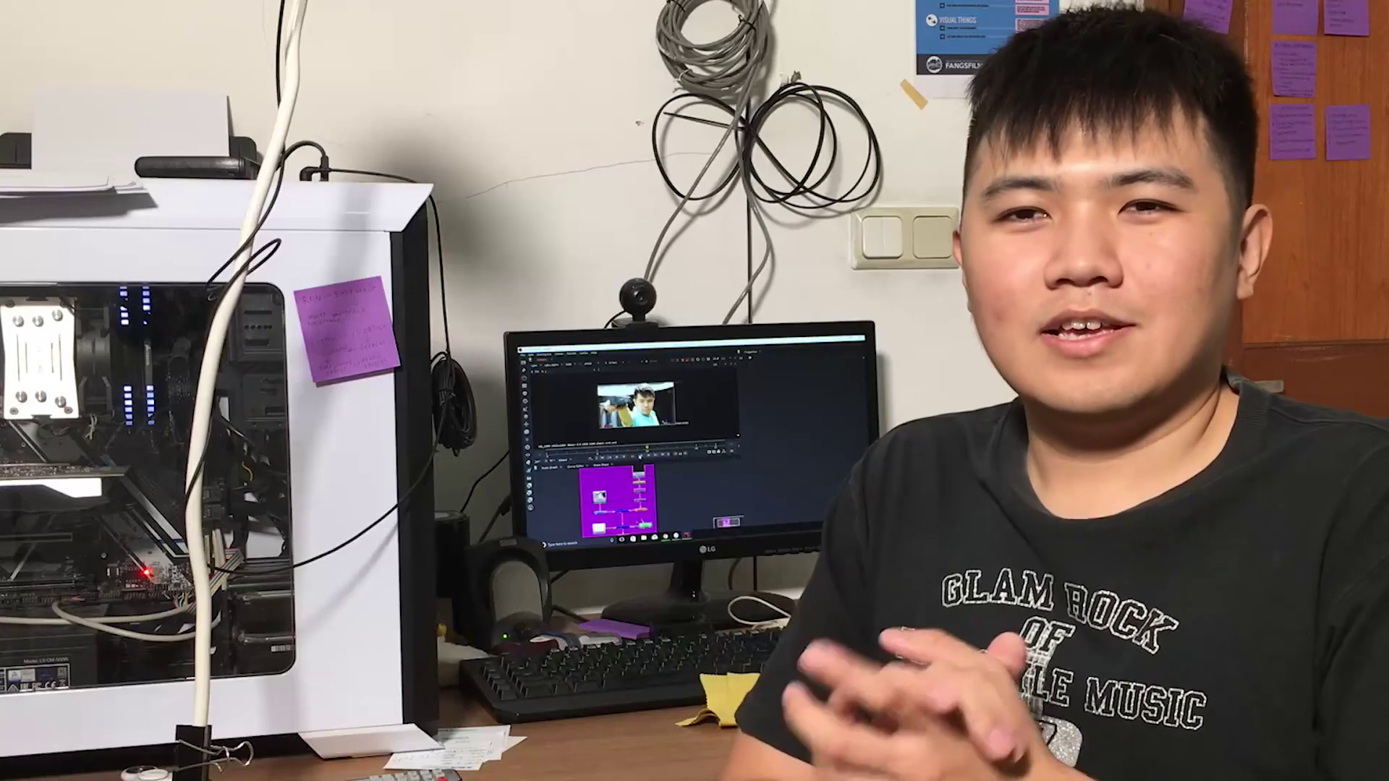